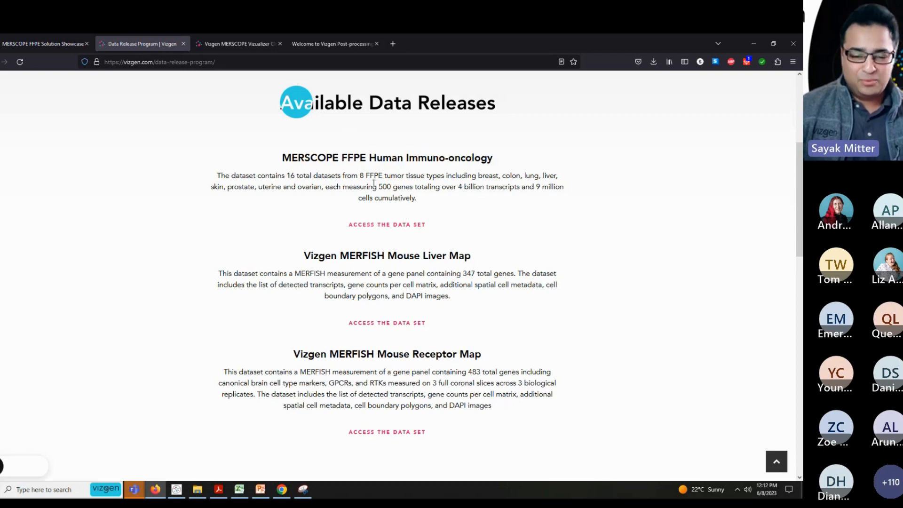
# - Go to the MERSCOPE FFPE Solution Showcase page and look through the list of datasets in the embedded viewer
pyautogui.click(25, 43)
pyautogui.click(560, 146)
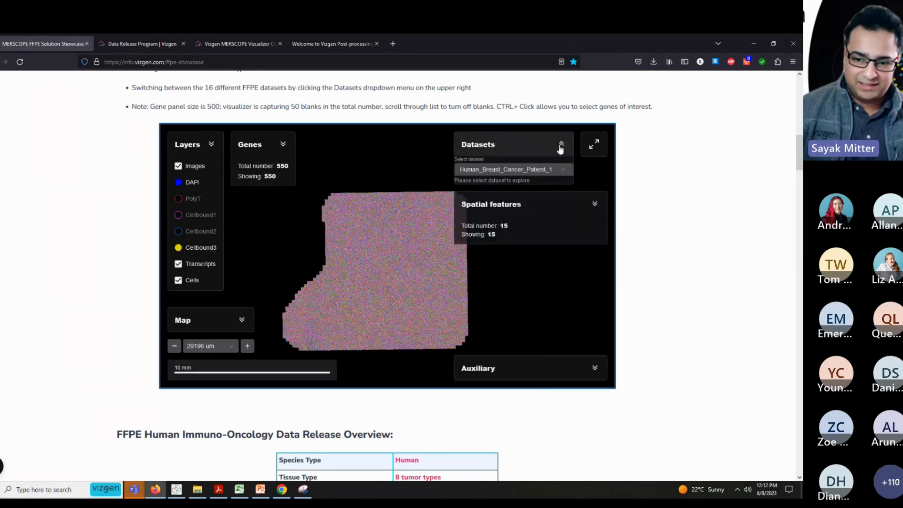
pyautogui.click(560, 173)
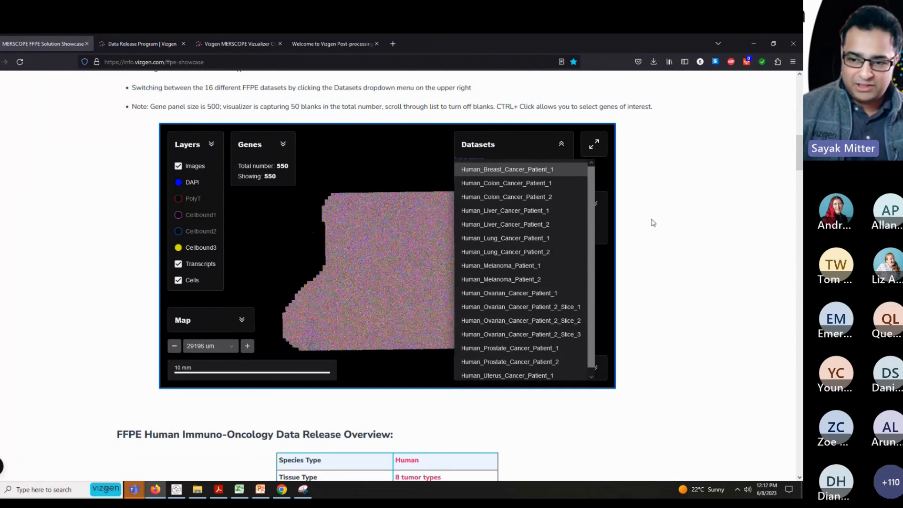
pyautogui.click(561, 144)
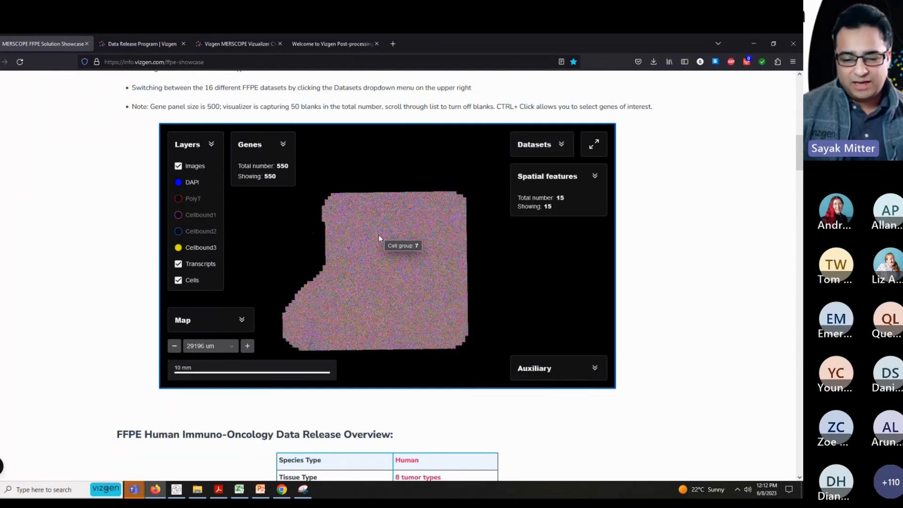
# - Look at the breast cancer tissue map up close and examine the FFPE data release overview and sample table
pyautogui.scroll(2, 379, 235)
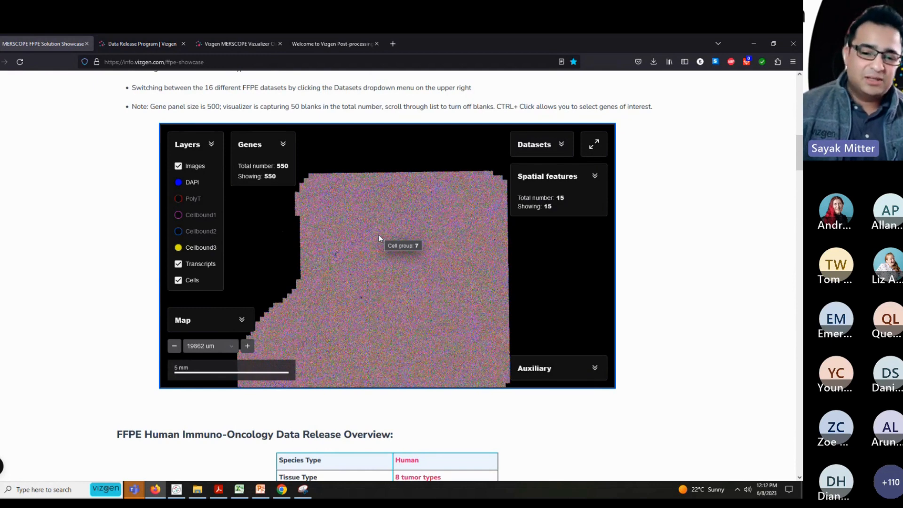
pyautogui.scroll(-2, 379, 237)
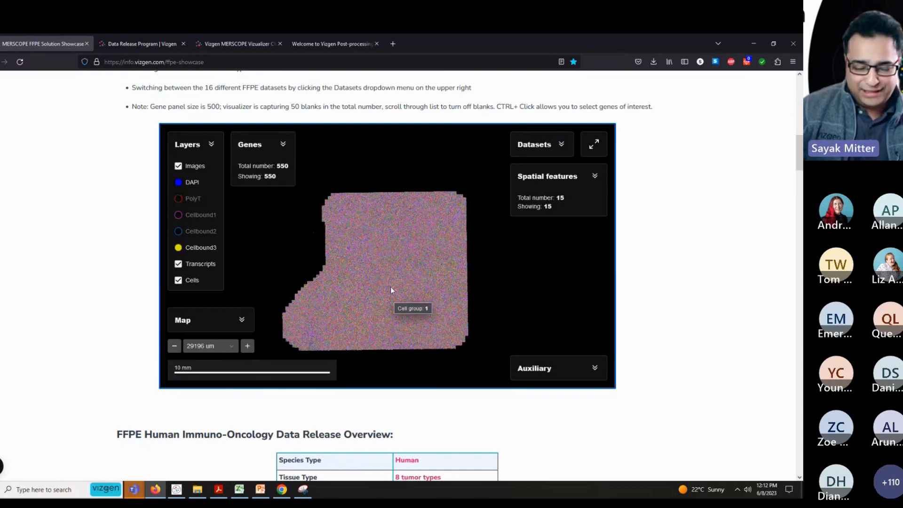
pyautogui.scroll(-5, 672, 263)
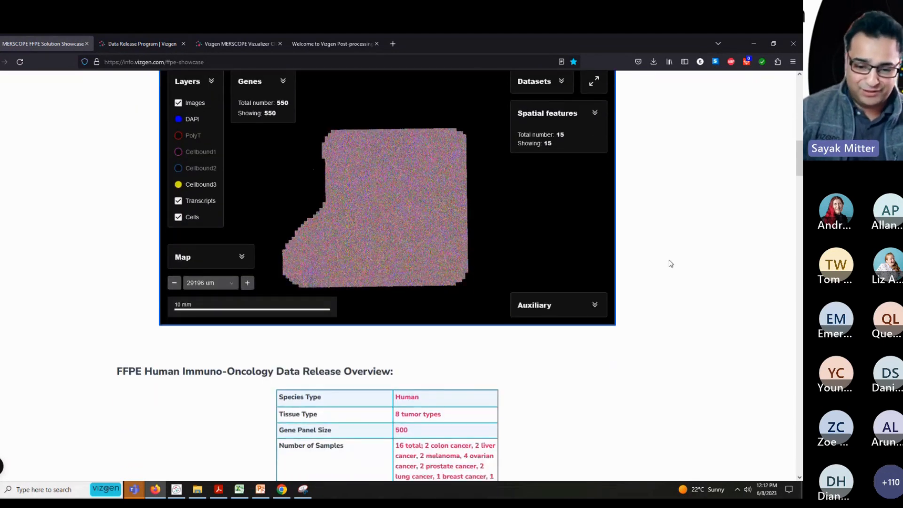
pyautogui.scroll(-6, 671, 264)
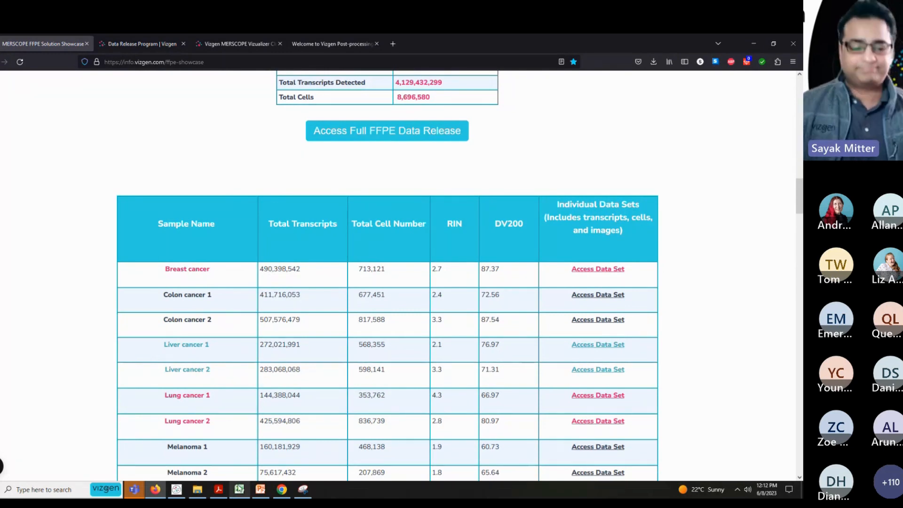
# - Switch to the MERSCOPE Vizualizer and enlarge the spatial view by shrinking the heatmap area
pyautogui.click(177, 490)
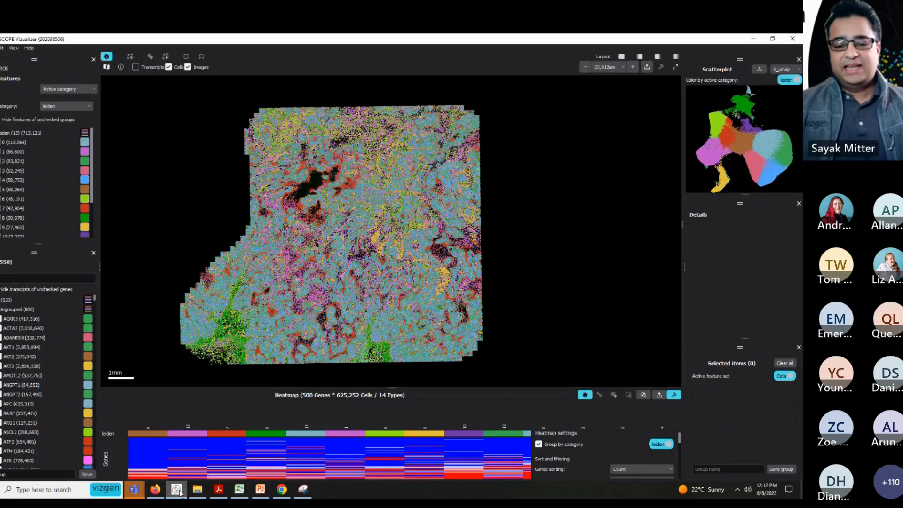
pyautogui.moveTo(396, 386); pyautogui.dragTo(397, 406)
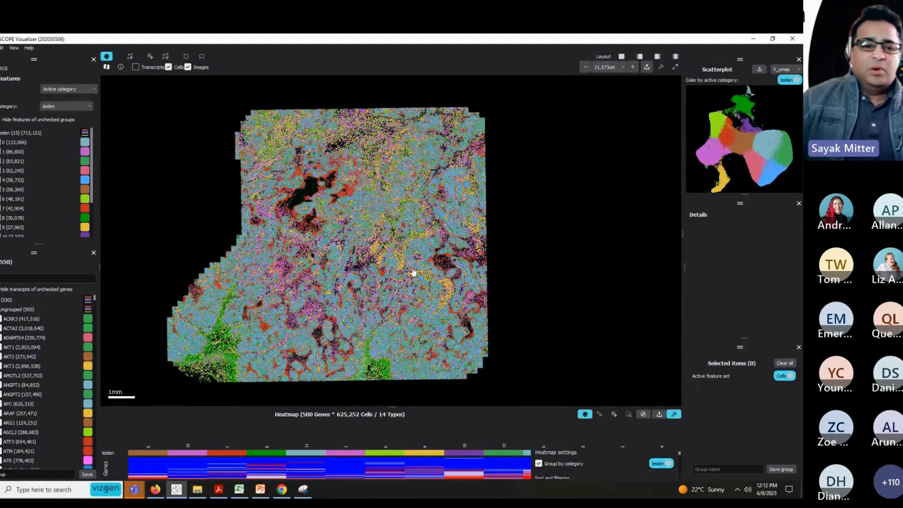
pyautogui.moveTo(384, 262)
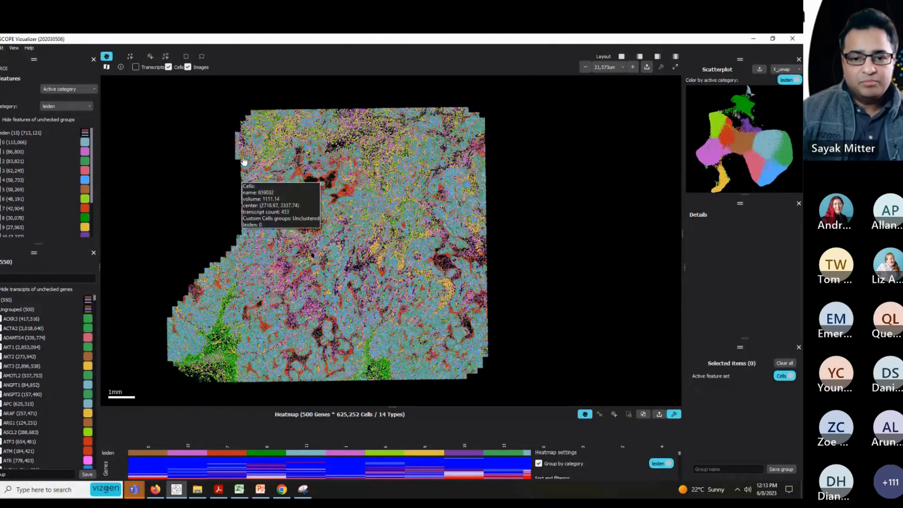
pyautogui.moveTo(260, 166)
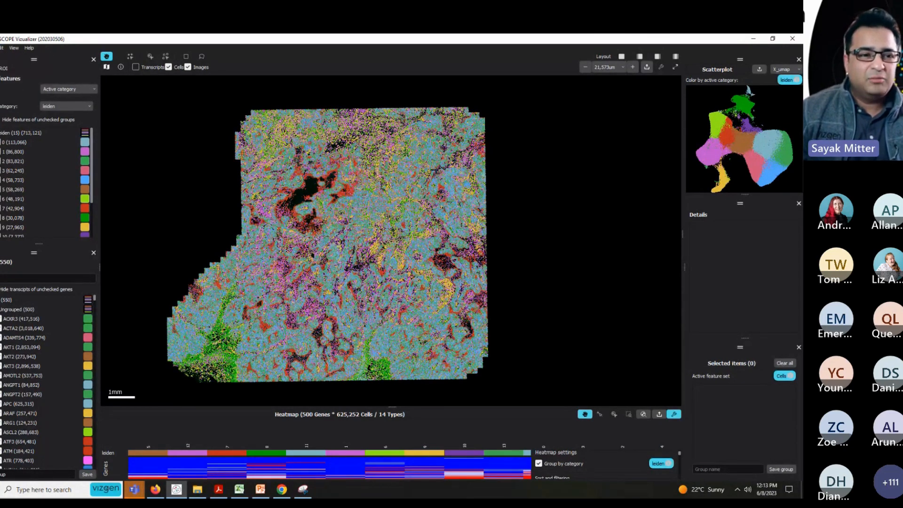
pyautogui.click(0, 48)
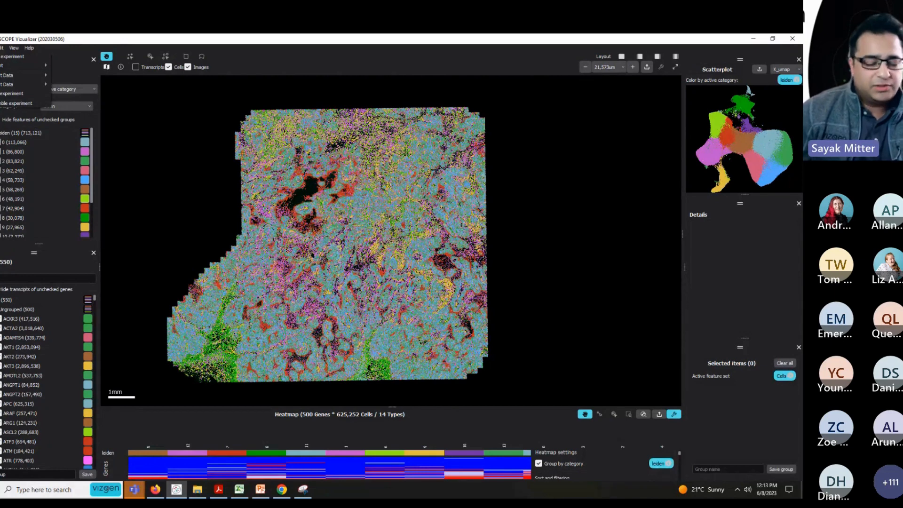
pyautogui.moveTo(9, 65)
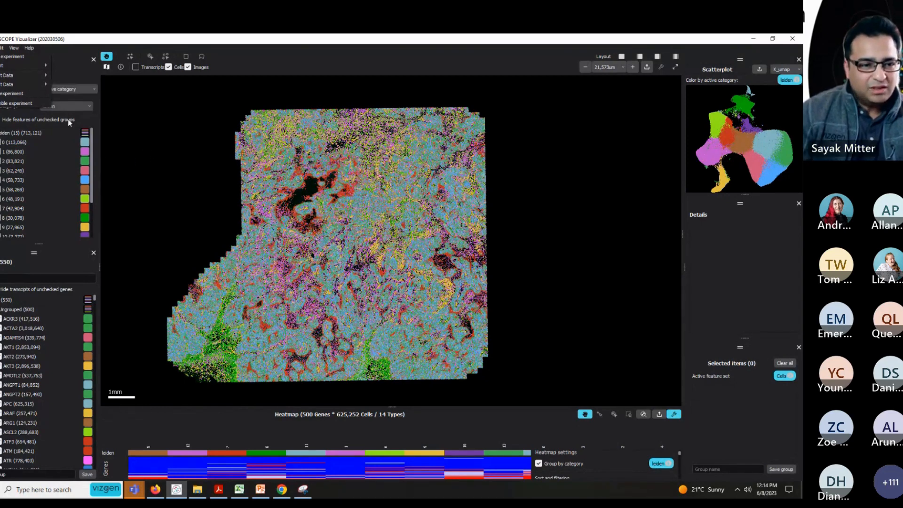
pyautogui.click(141, 134)
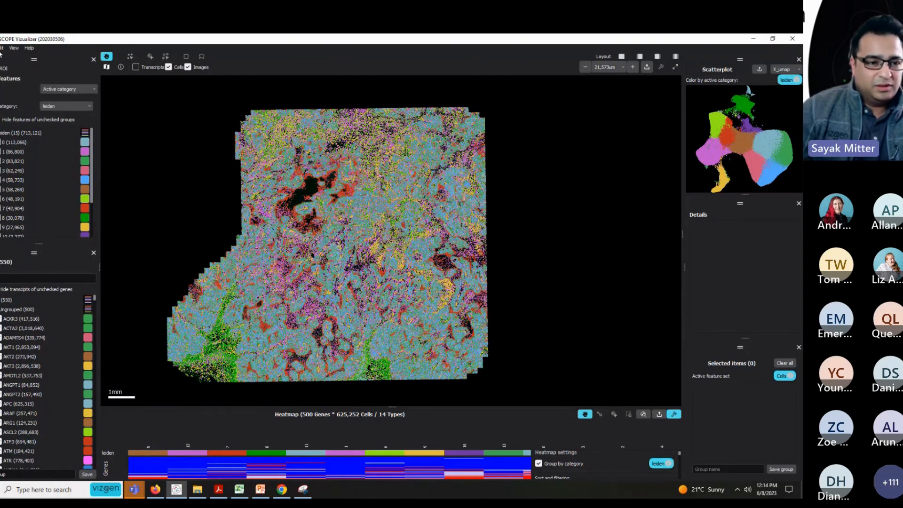
pyautogui.click(1, 49)
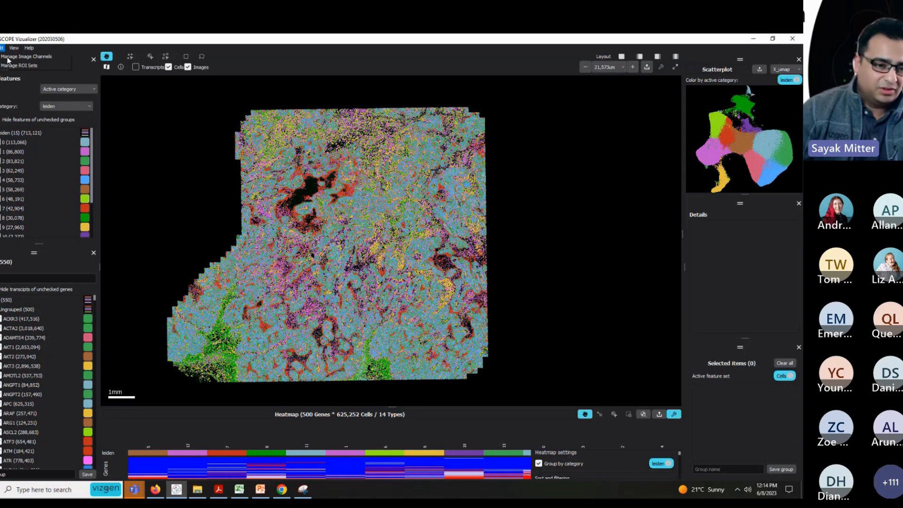
pyautogui.moveTo(14, 48)
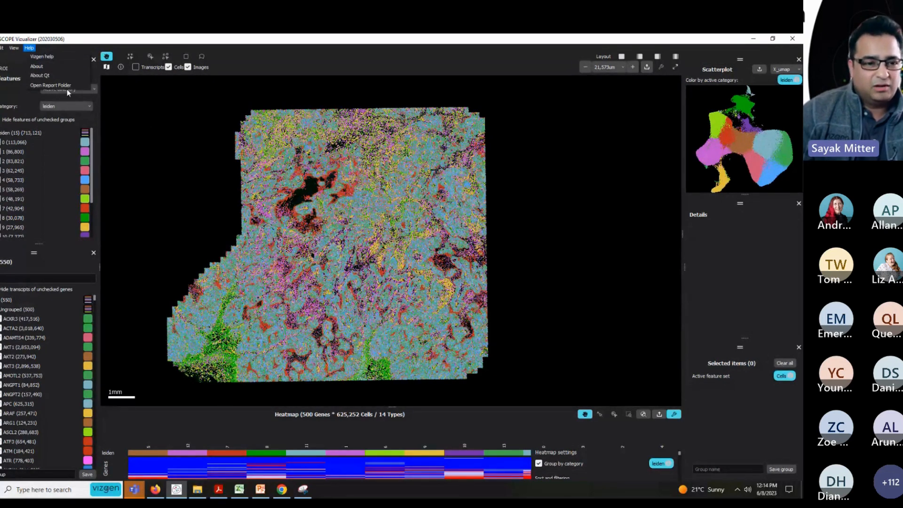
pyautogui.click(132, 111)
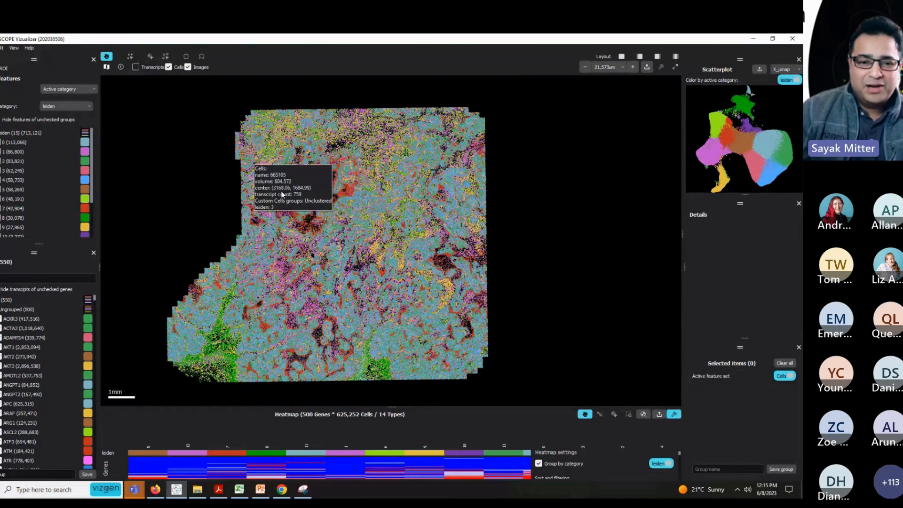
pyautogui.scroll(1, 282, 195)
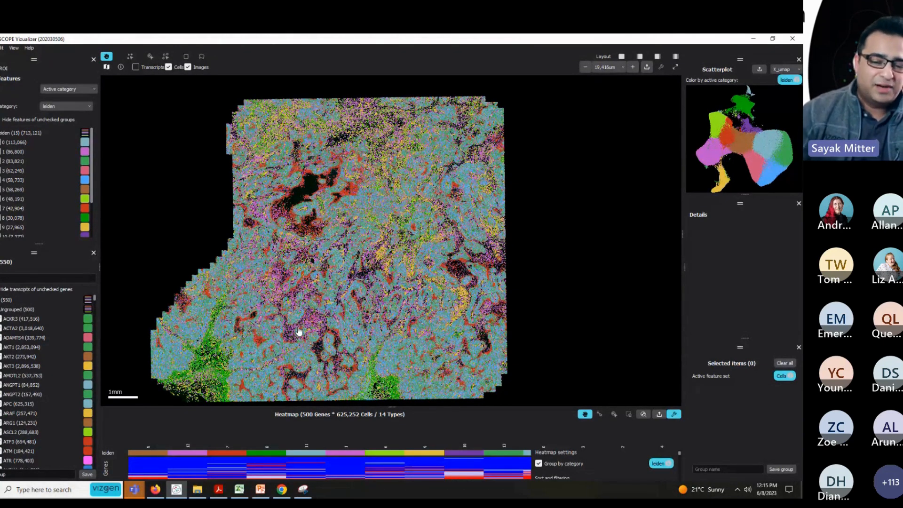
# - Switch to the Vizualizer User Guide PDF in Adobe Acrobat, look at its opening pages, and return to the Vizualizer
pyautogui.click(218, 491)
pyautogui.scroll(10, 775, 374)
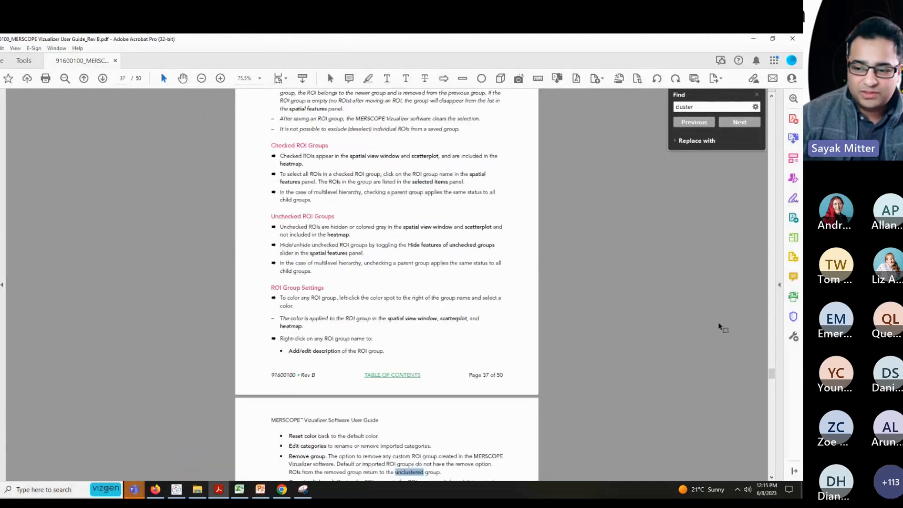
pyautogui.moveTo(775, 373); pyautogui.dragTo(772, 115)
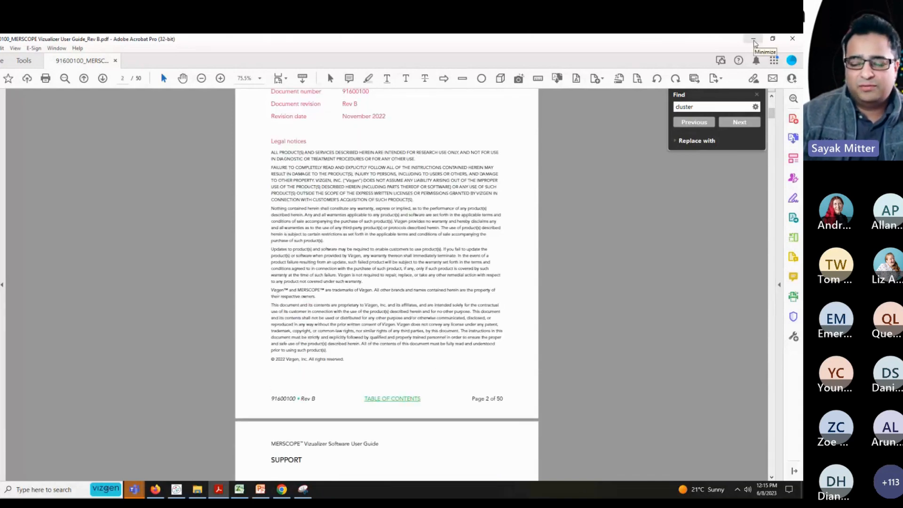
pyautogui.click(753, 42)
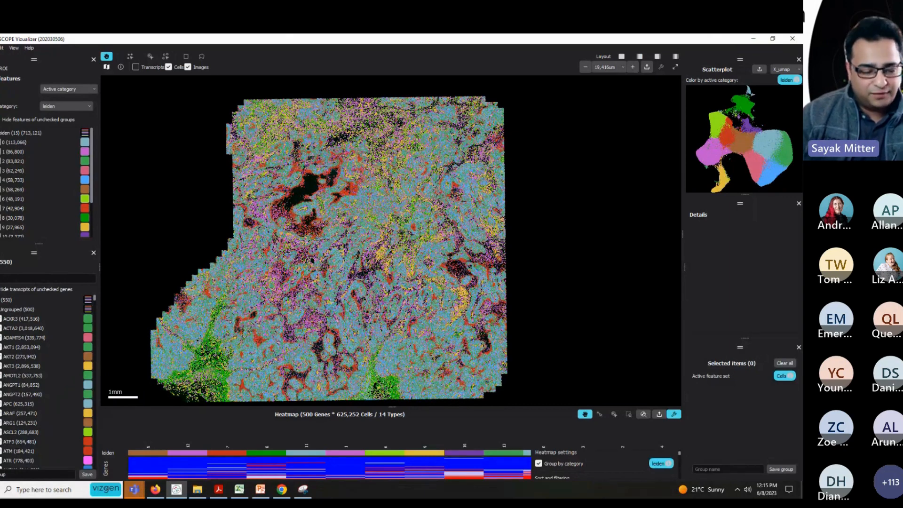
# - Start assembling an experiment and view the output folder choices without changing D:/MERSCOPE_data
pyautogui.click(0, 48)
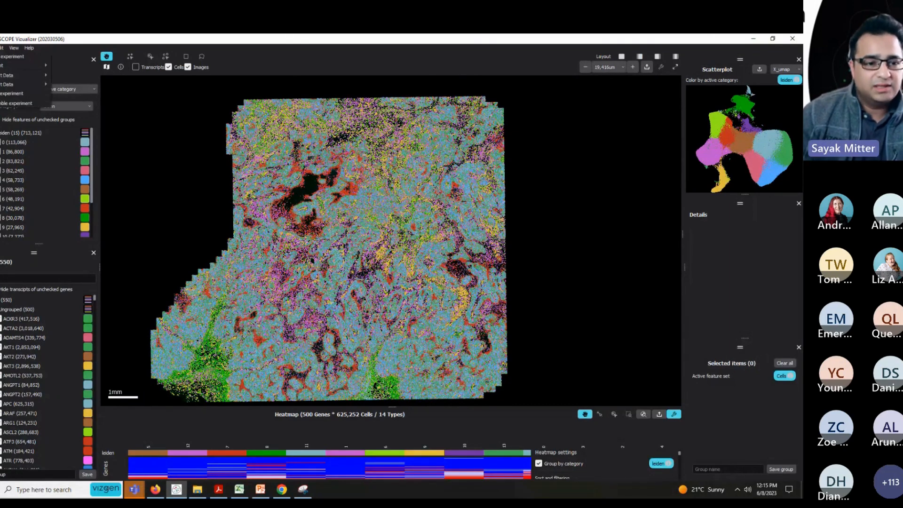
pyautogui.click(7, 104)
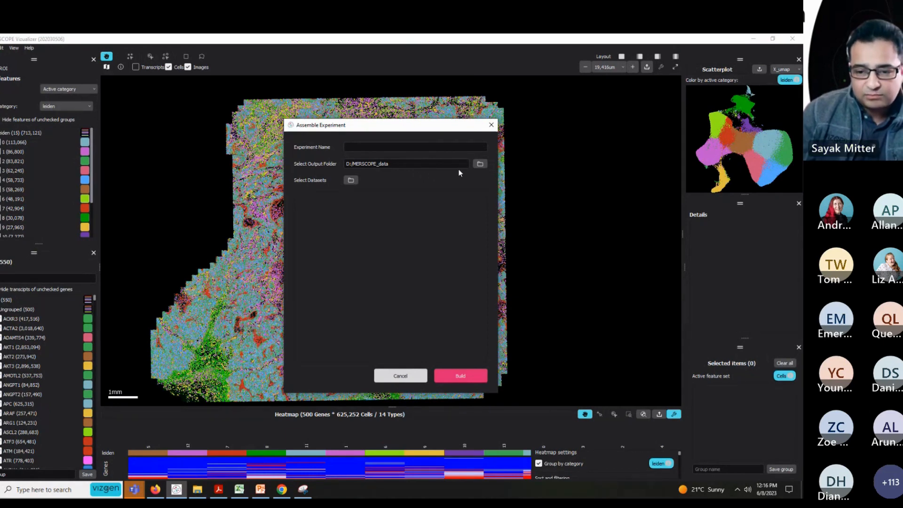
pyautogui.click(479, 164)
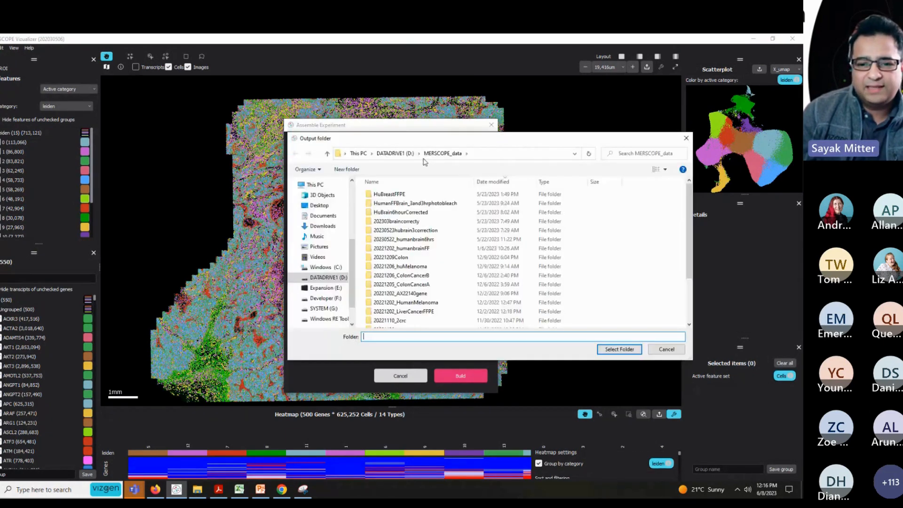
pyautogui.click(671, 348)
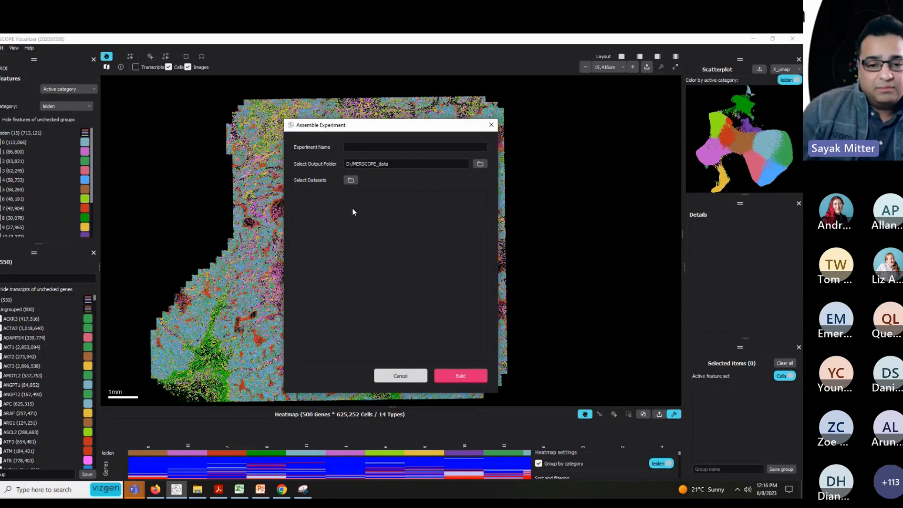
pyautogui.click(351, 181)
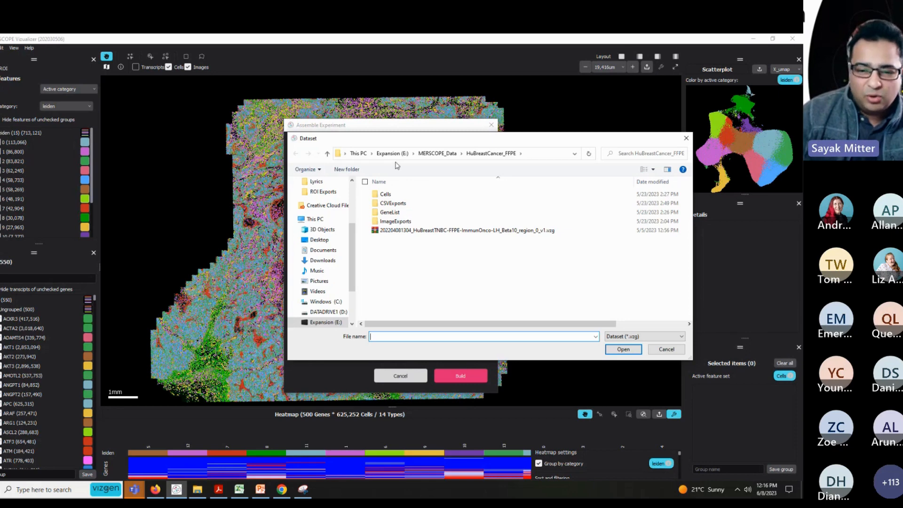
pyautogui.click(558, 231)
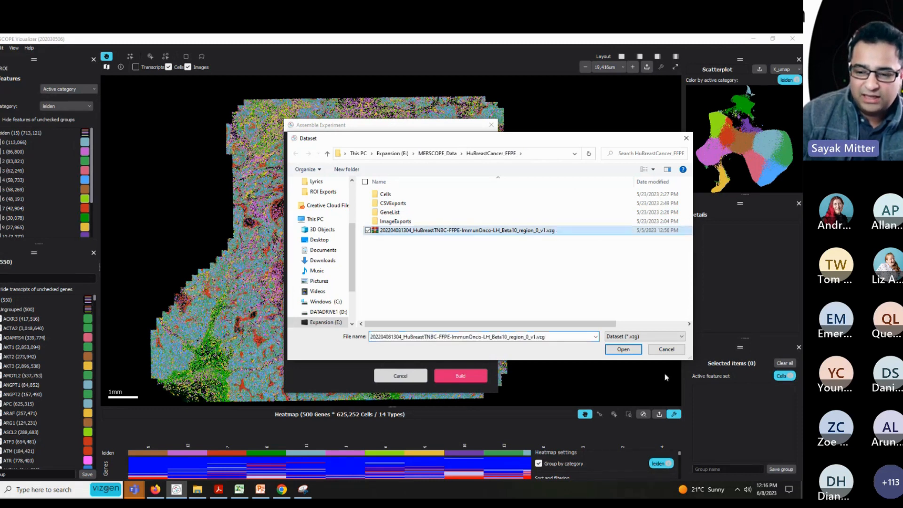
pyautogui.click(623, 349)
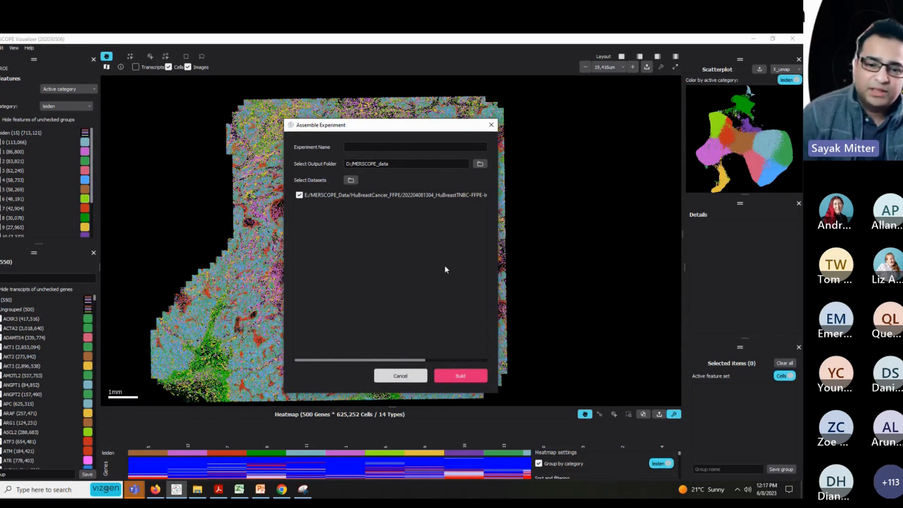
# - Browse for a further dataset to combine, and cancel the experiment assembly without building it
pyautogui.click(351, 181)
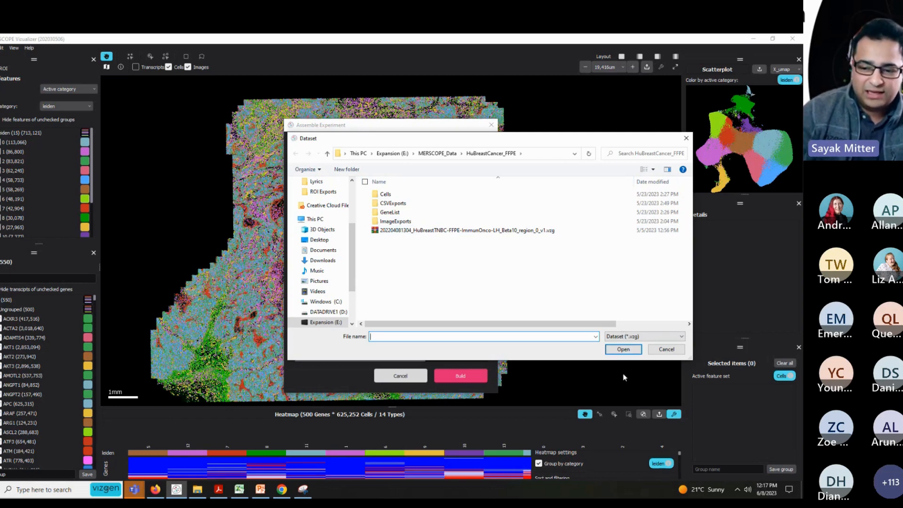
pyautogui.click(623, 349)
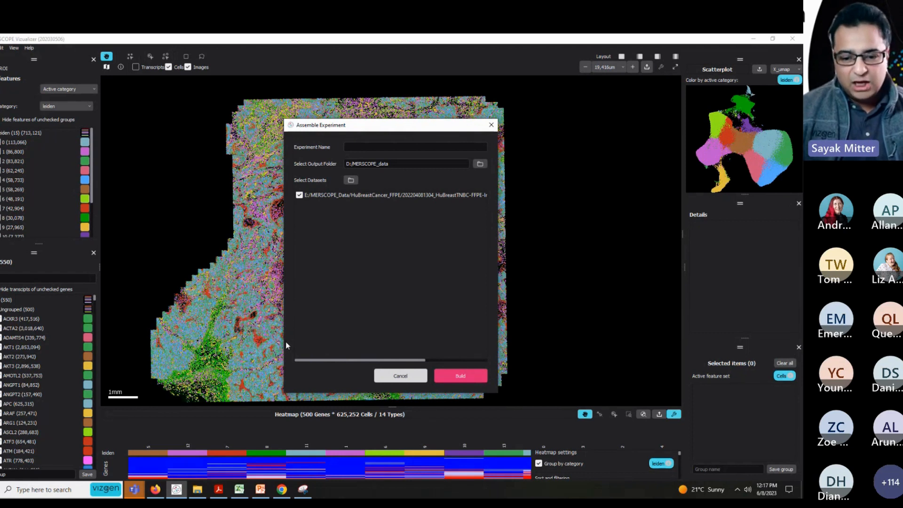
pyautogui.click(376, 382)
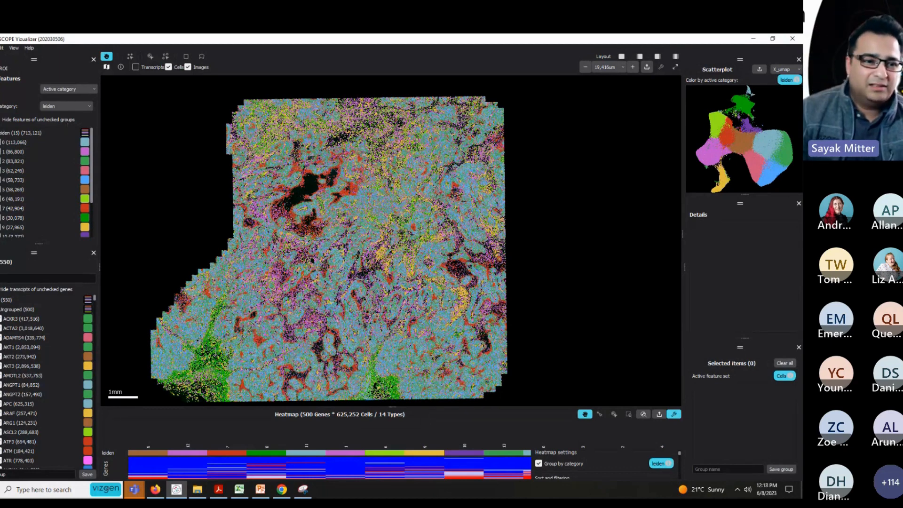
# - Hide the Cells layer in the spatial view, leaving only the Images layer displayed for the tissue
pyautogui.click(0, 48)
pyautogui.moveTo(24, 66)
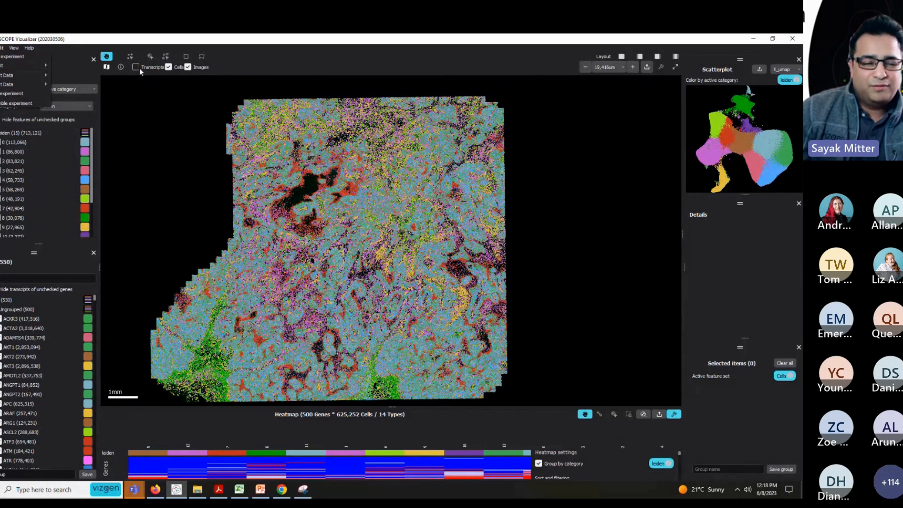
pyautogui.click(187, 67)
pyautogui.click(168, 66)
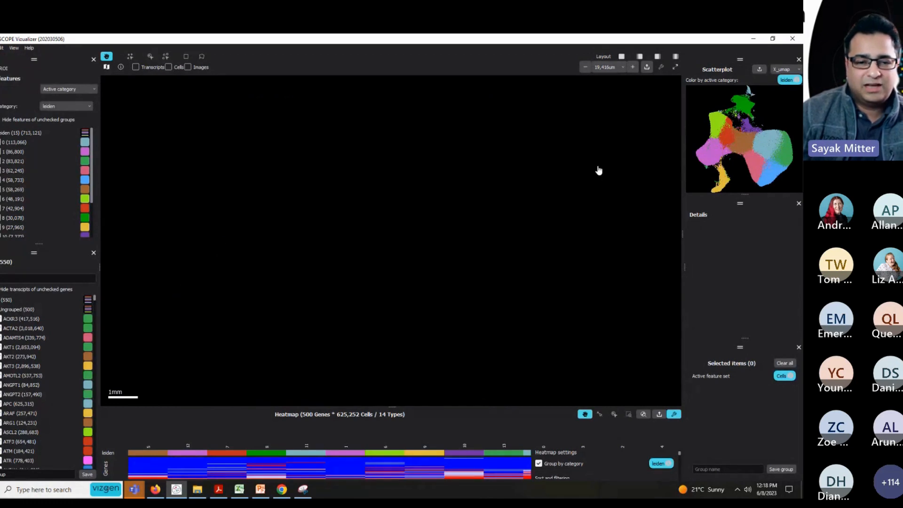
pyautogui.click(187, 67)
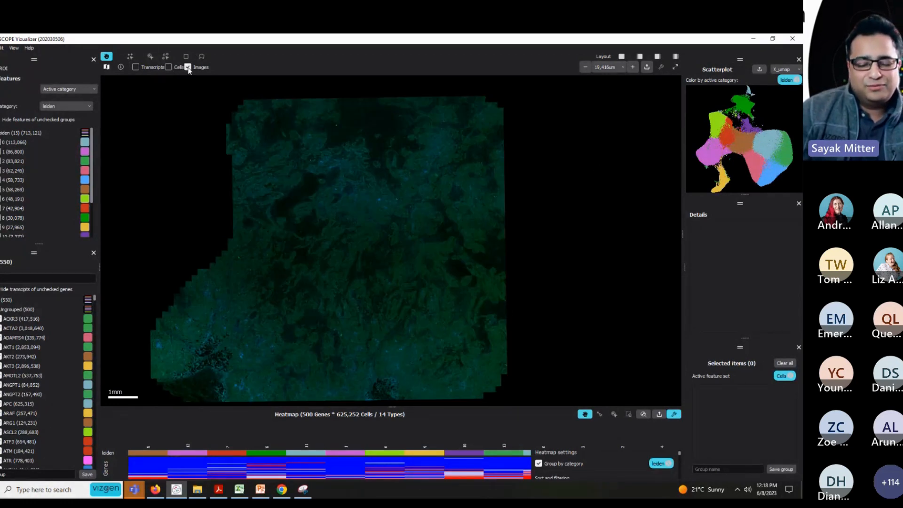
pyautogui.scroll(1, 383, 276)
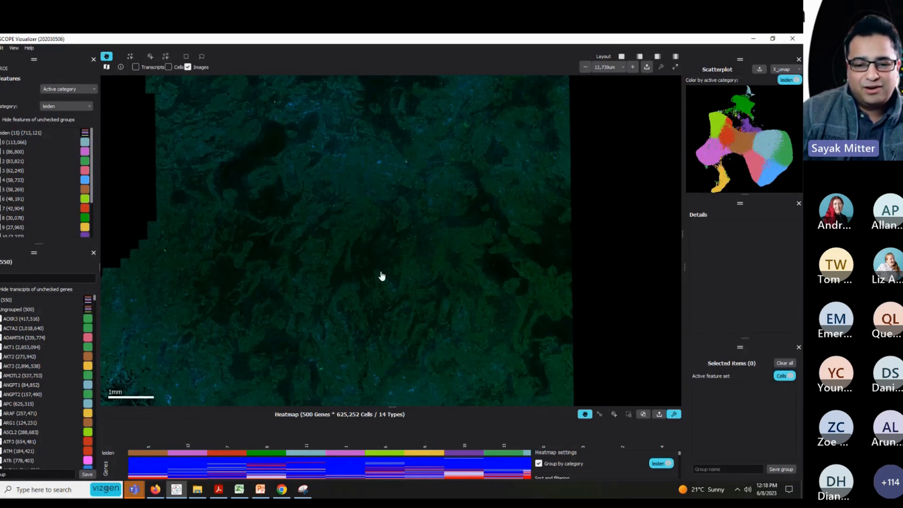
# - Examine the tissue's image layer at several magnifications, from the whole section down to individual cells
pyautogui.scroll(3, 327, 257)
pyautogui.scroll(-5, 326, 257)
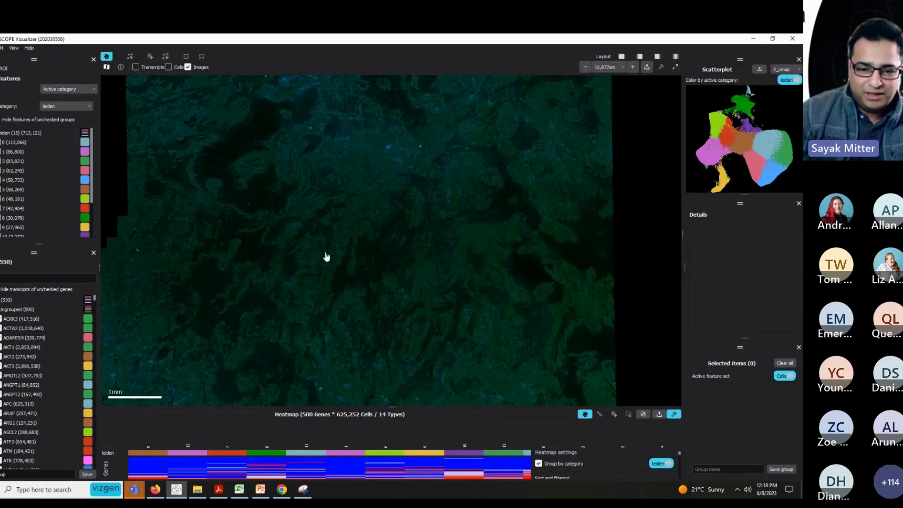
pyautogui.moveTo(314, 237); pyautogui.dragTo(345, 230)
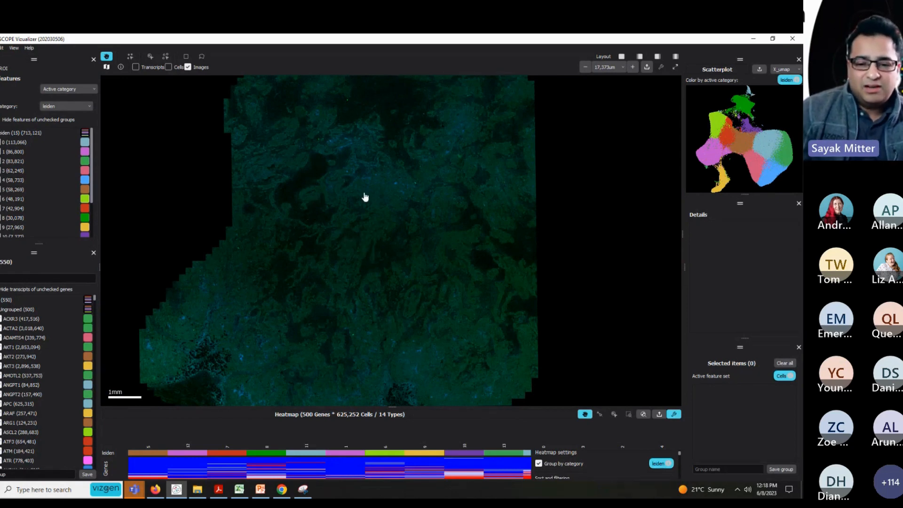
pyautogui.scroll(2, 361, 286)
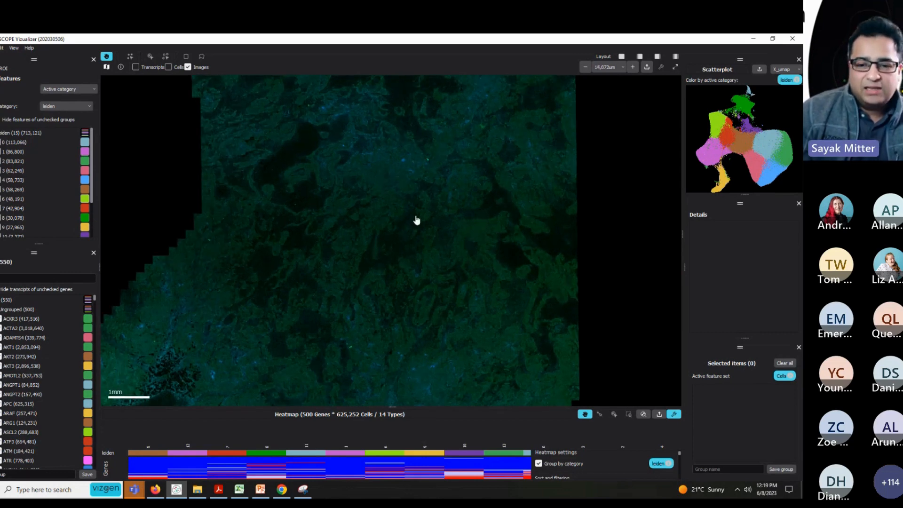
pyautogui.scroll(2, 358, 254)
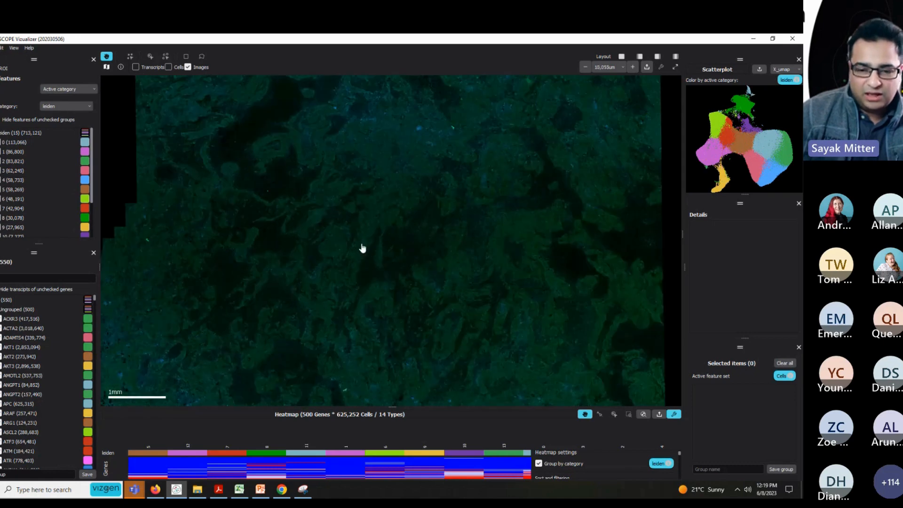
pyautogui.scroll(5, 362, 248)
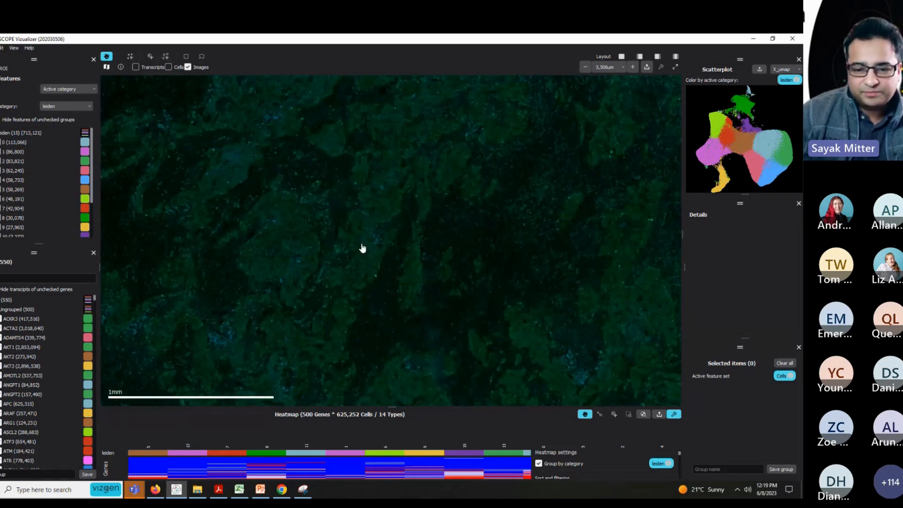
pyautogui.scroll(8, 362, 248)
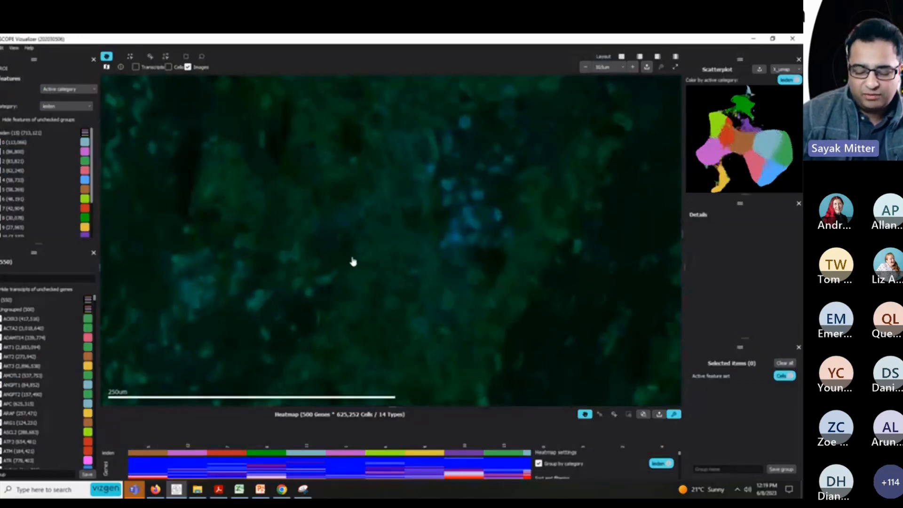
pyautogui.scroll(-3, 353, 262)
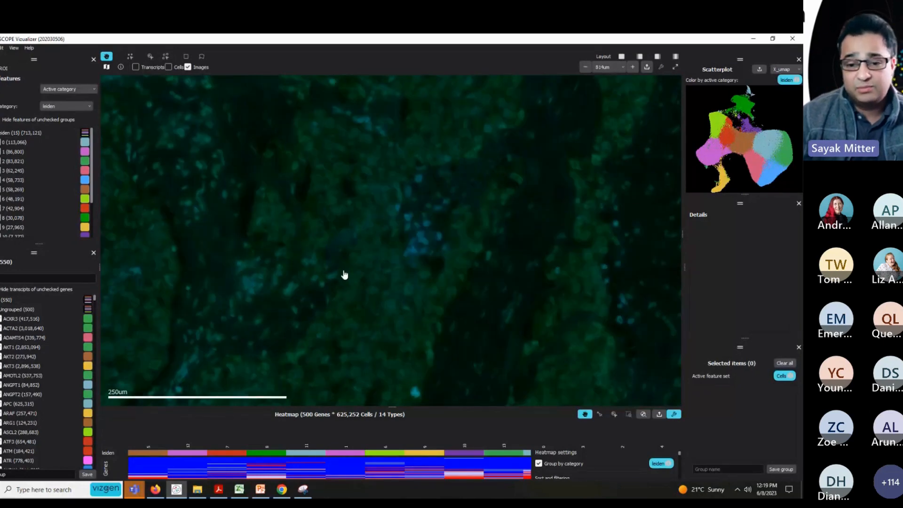
pyautogui.scroll(-4, 344, 275)
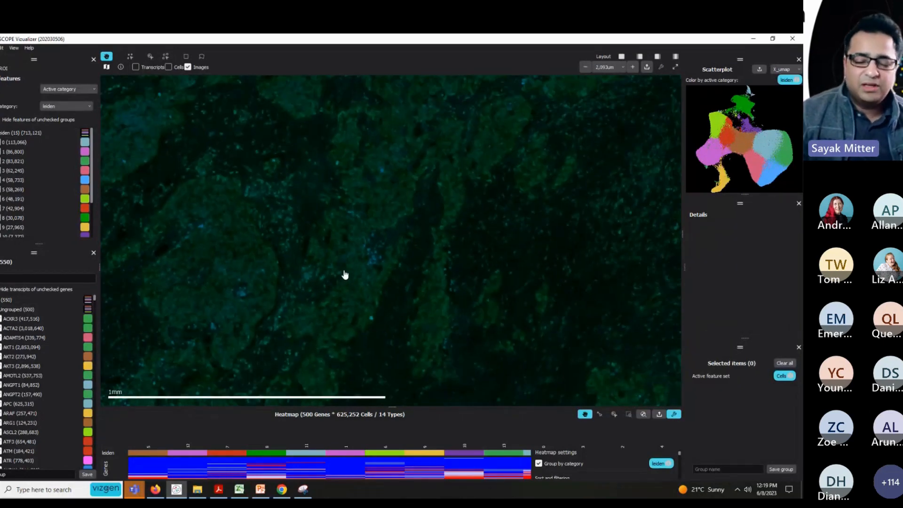
pyautogui.scroll(-2, 351, 271)
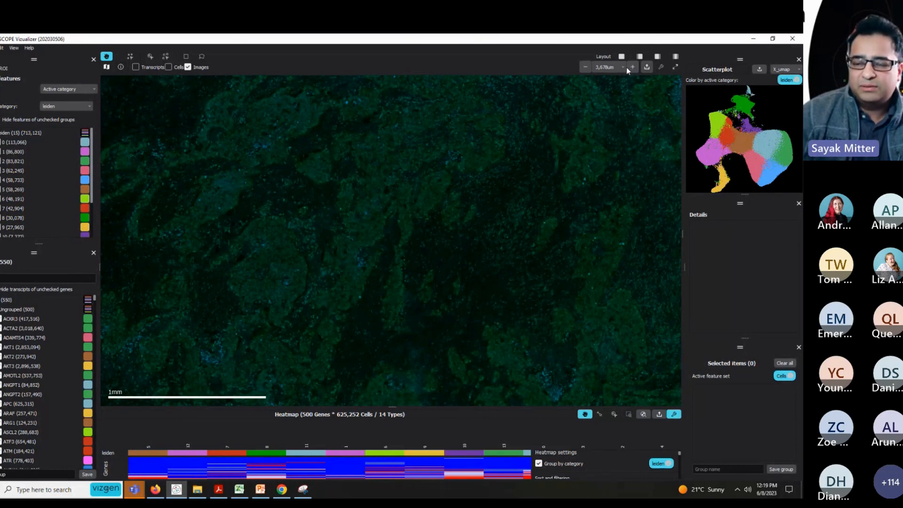
# - View the tissue at preset field widths of 100 µm, 21,573 µm and 3,000 µm, finishing at 21,573 µm
pyautogui.click(585, 67)
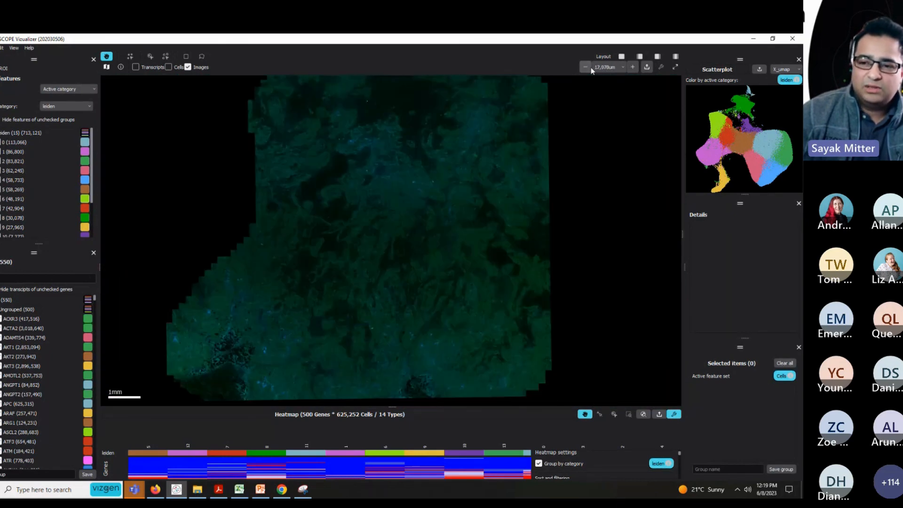
pyautogui.click(633, 67)
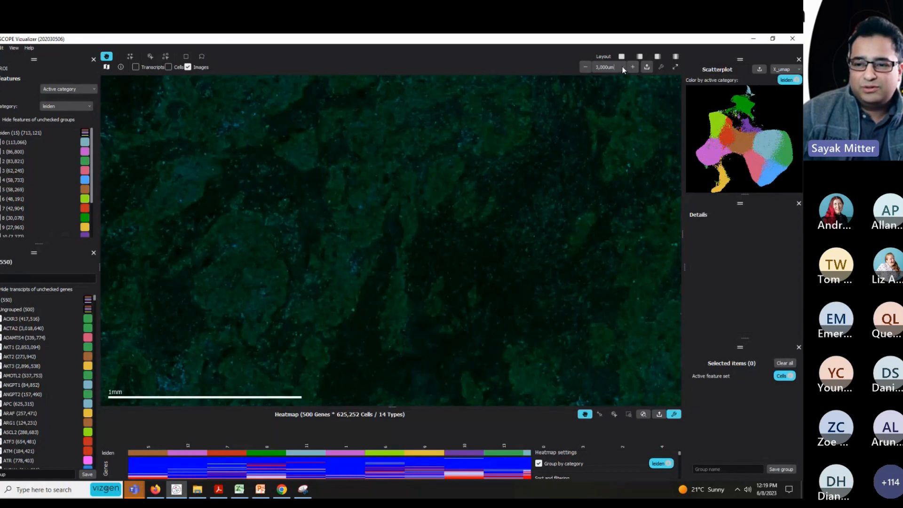
pyautogui.click(622, 68)
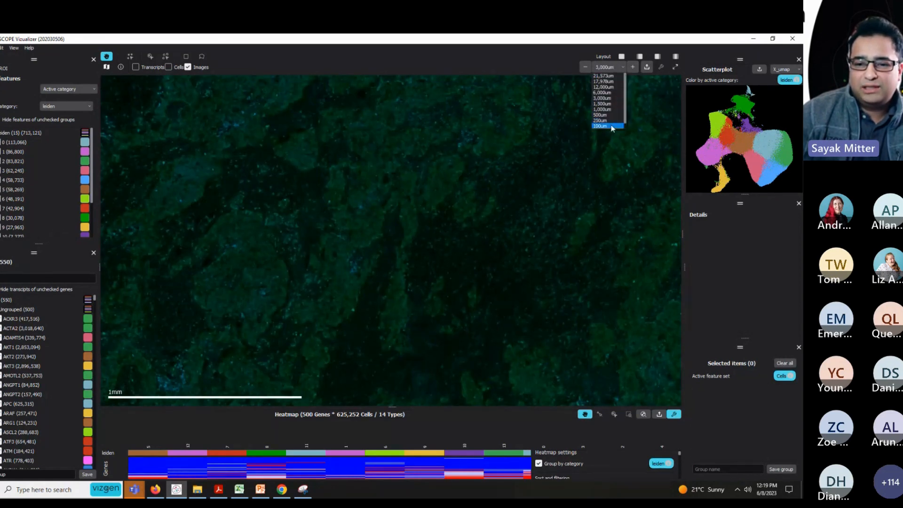
pyautogui.click(610, 126)
pyautogui.click(622, 68)
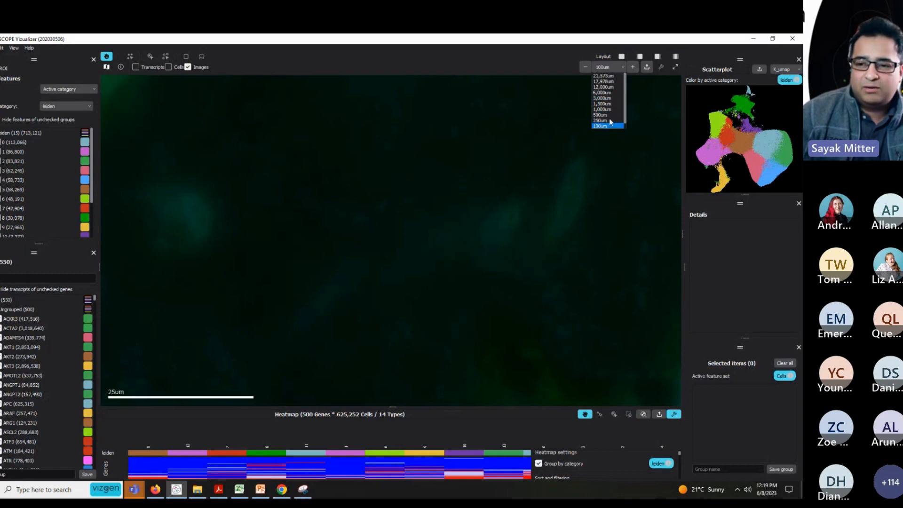
pyautogui.click(610, 77)
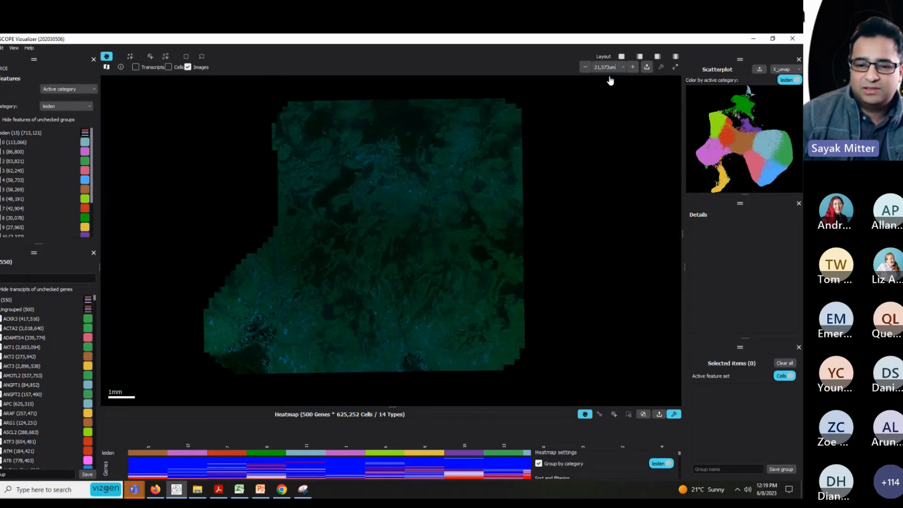
pyautogui.click(624, 68)
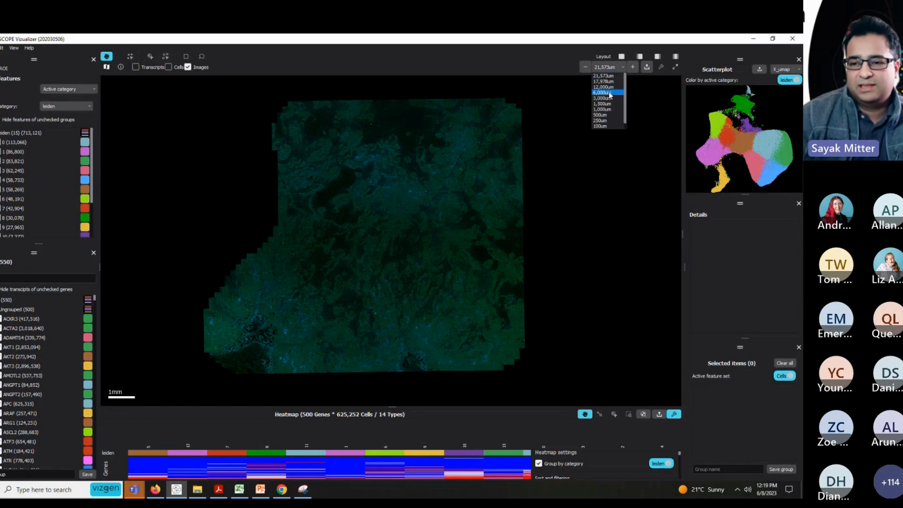
pyautogui.click(608, 100)
pyautogui.click(623, 68)
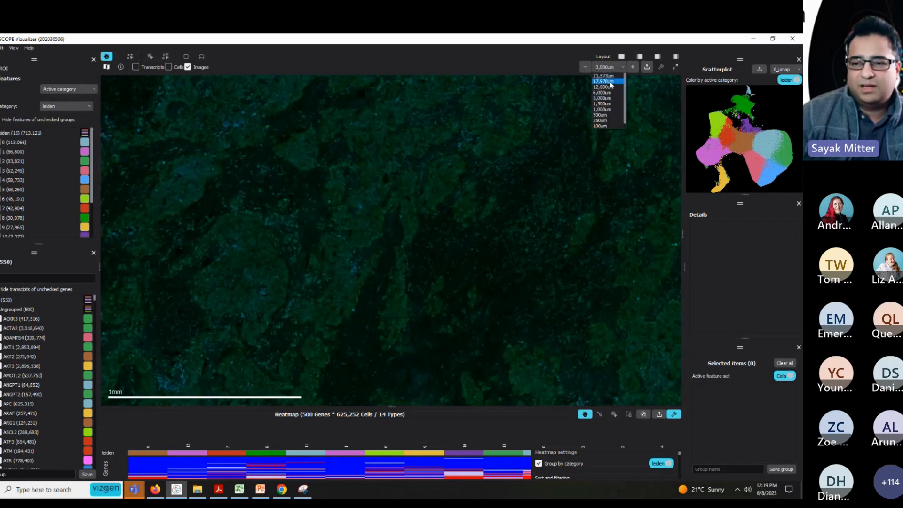
pyautogui.click(608, 77)
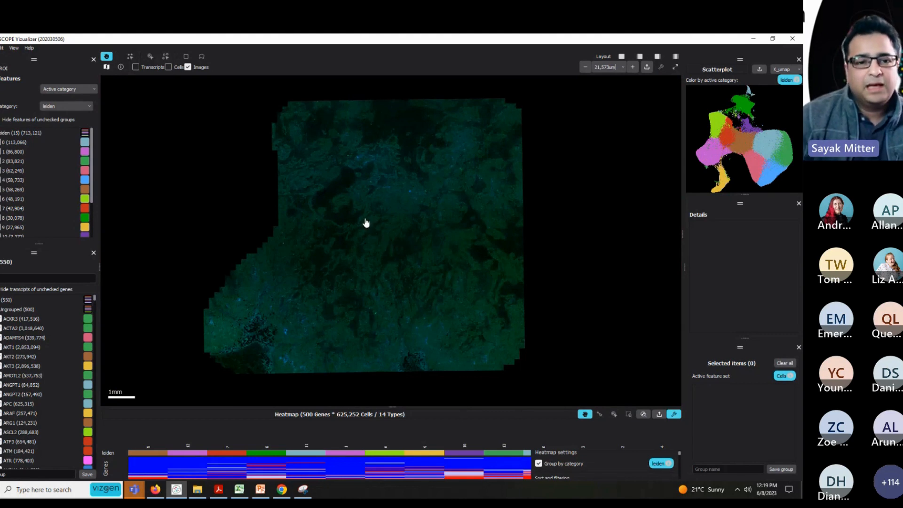
# - Display the Cells layer over the image at the dark wedge-shaped area in the upper part of the tissue
pyautogui.scroll(5, 349, 223)
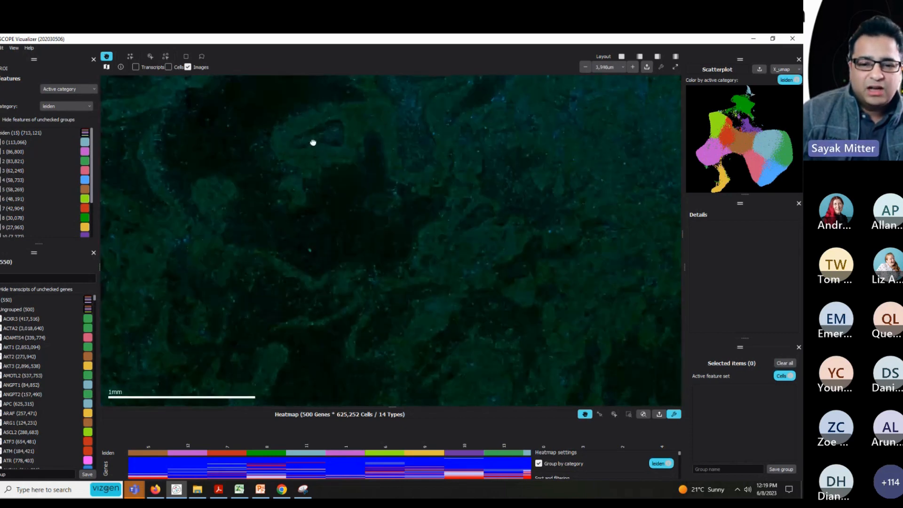
pyautogui.scroll(6, 312, 202)
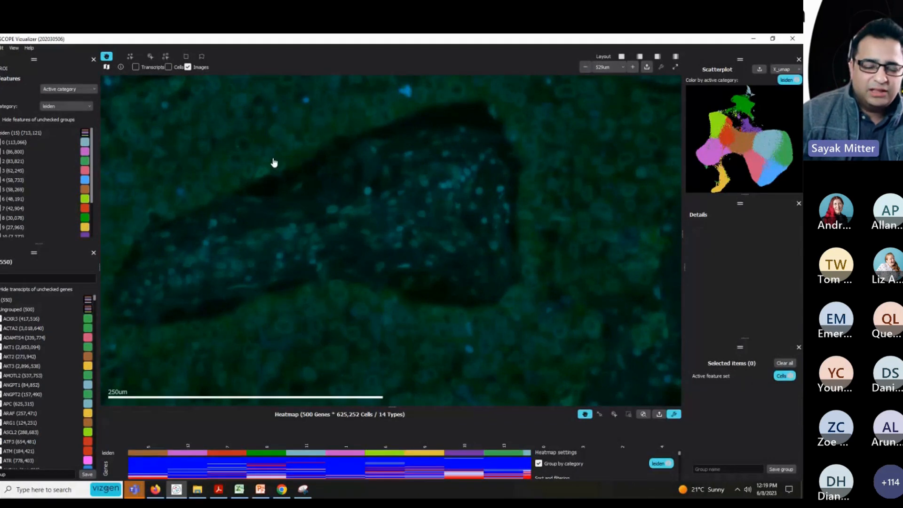
pyautogui.moveTo(274, 163); pyautogui.dragTo(301, 197)
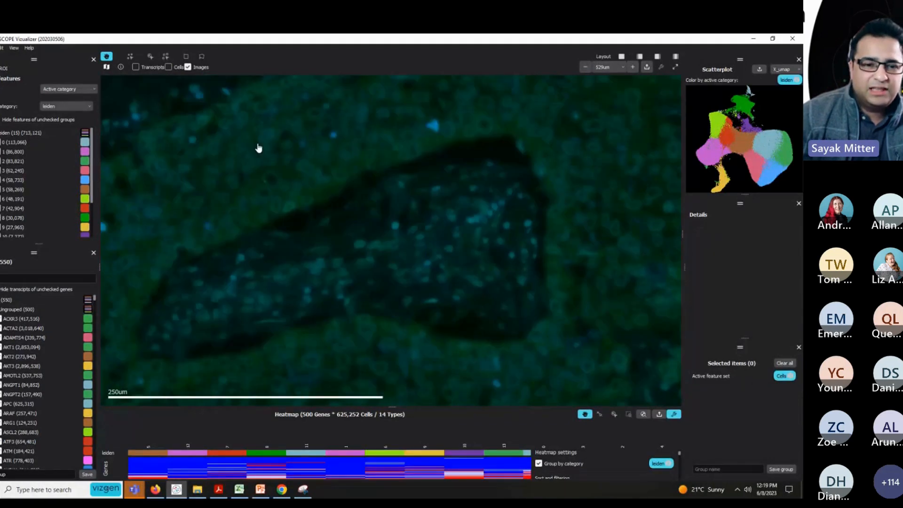
pyautogui.click(168, 67)
pyautogui.moveTo(224, 140)
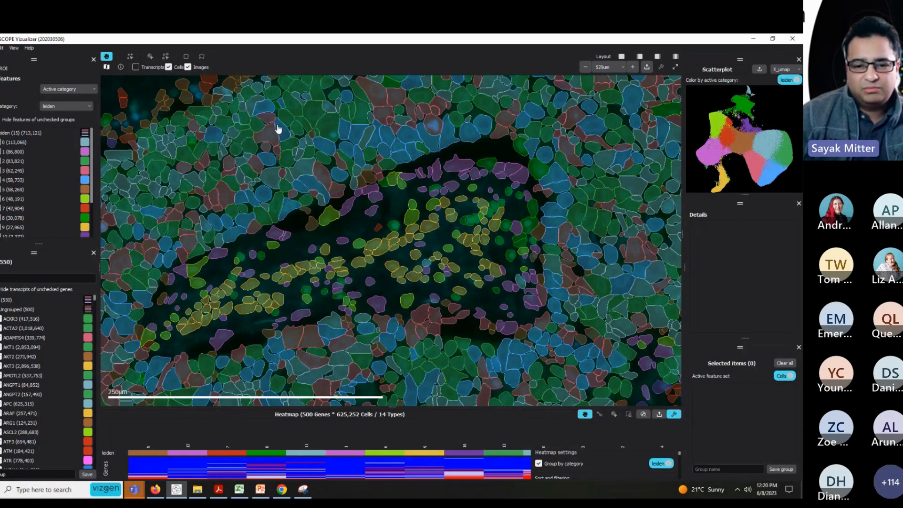
# - Examine the leiden-coloured cells and a single cell's details around the wedge-shaped area and the neighbouring tissue
pyautogui.moveTo(278, 128); pyautogui.dragTo(309, 163)
pyautogui.moveTo(279, 165)
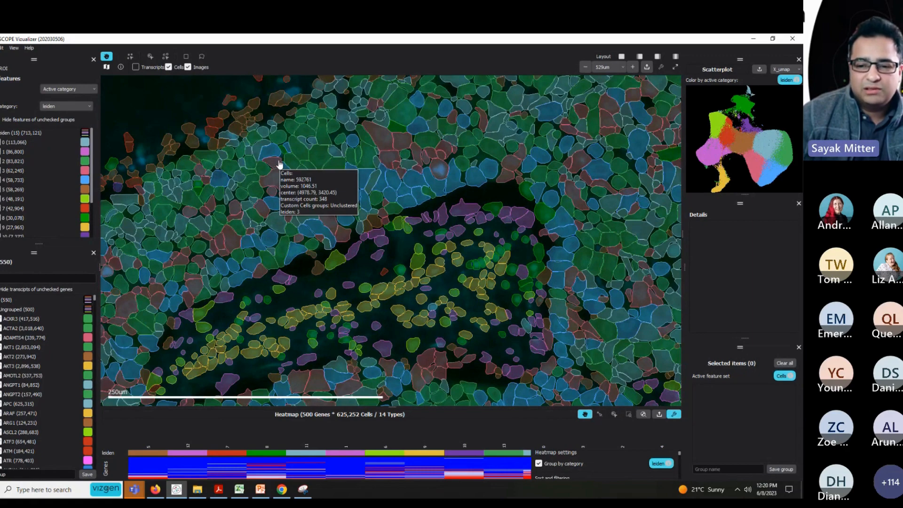
pyautogui.moveTo(506, 84); pyautogui.dragTo(337, 151)
pyautogui.moveTo(567, 179); pyautogui.dragTo(501, 176)
pyautogui.moveTo(632, 181); pyautogui.dragTo(432, 182)
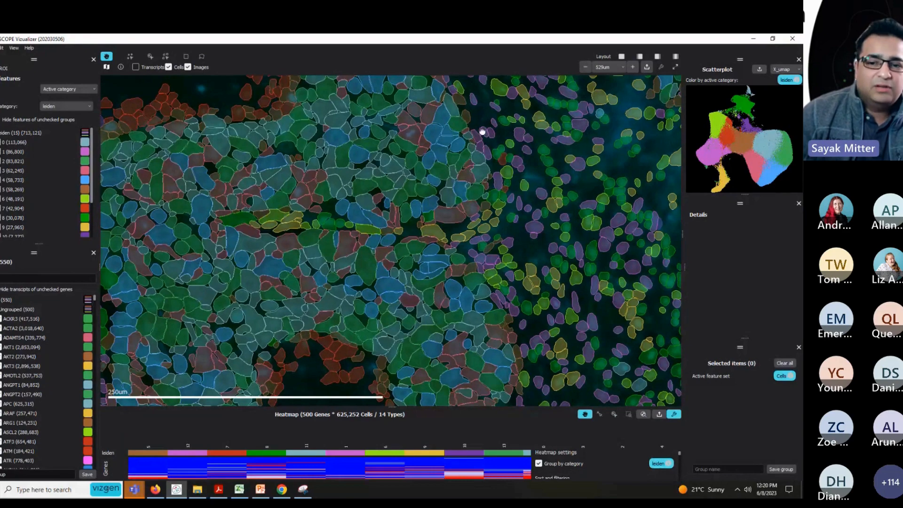
pyautogui.moveTo(502, 133); pyautogui.dragTo(362, 240)
pyautogui.moveTo(502, 133); pyautogui.dragTo(419, 173)
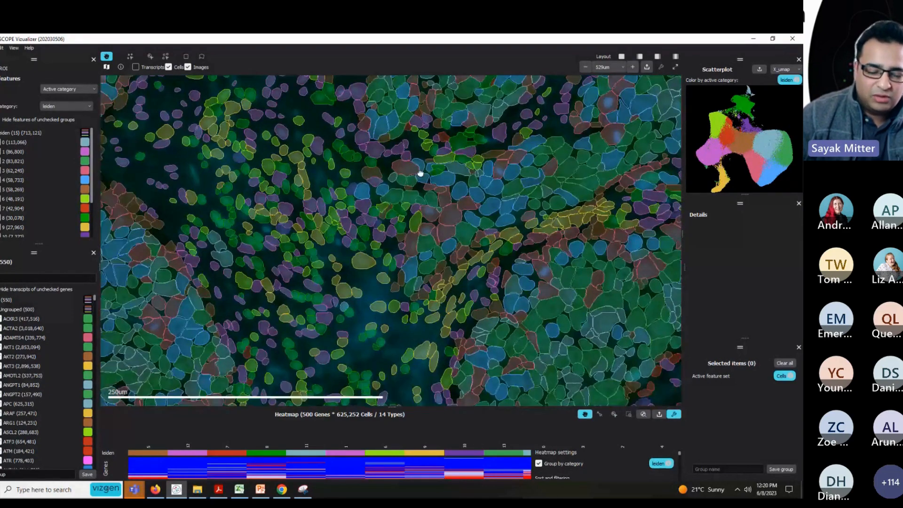
pyautogui.moveTo(274, 216); pyautogui.dragTo(418, 123)
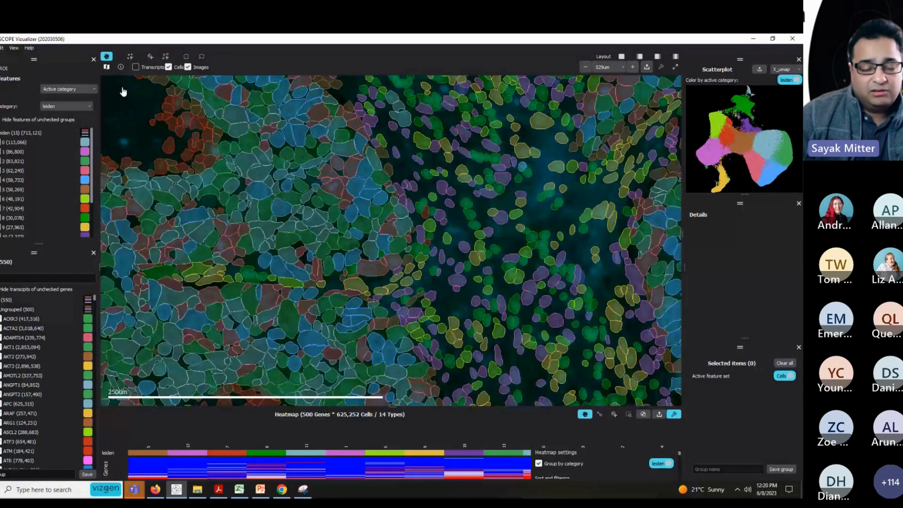
# - Show the overview minimap, use it to jump to the middle of the tissue, and hide it again
pyautogui.click(107, 68)
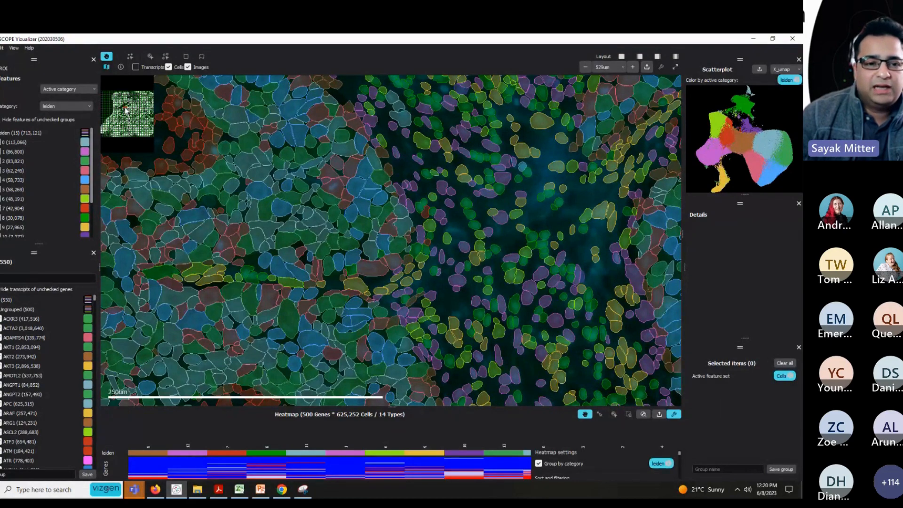
pyautogui.click(137, 122)
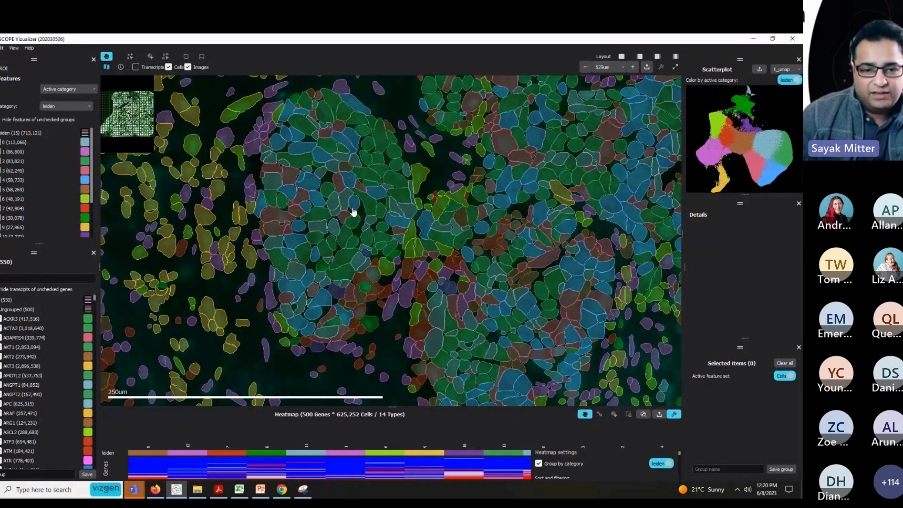
pyautogui.click(107, 69)
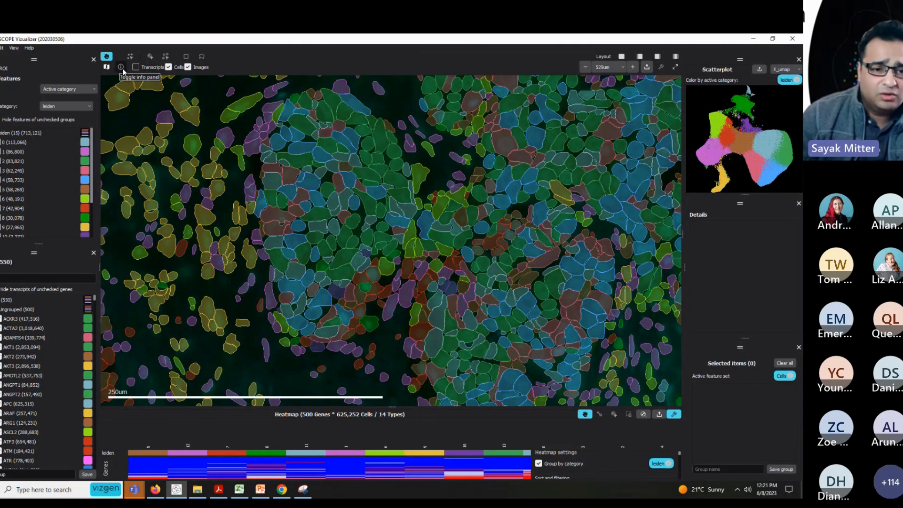
# - Turn on the info panel in the spatial view and check how its window and cursor readings follow the view
pyautogui.click(120, 67)
pyautogui.click(121, 68)
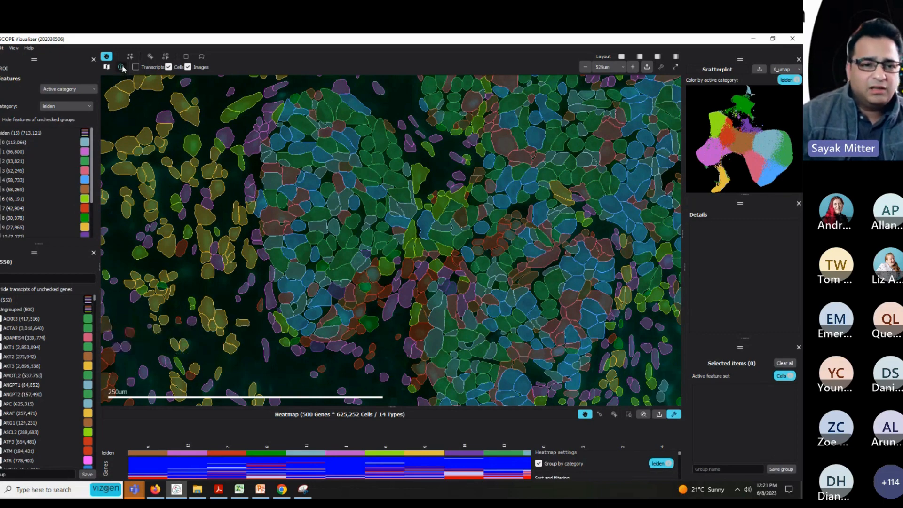
pyautogui.click(122, 67)
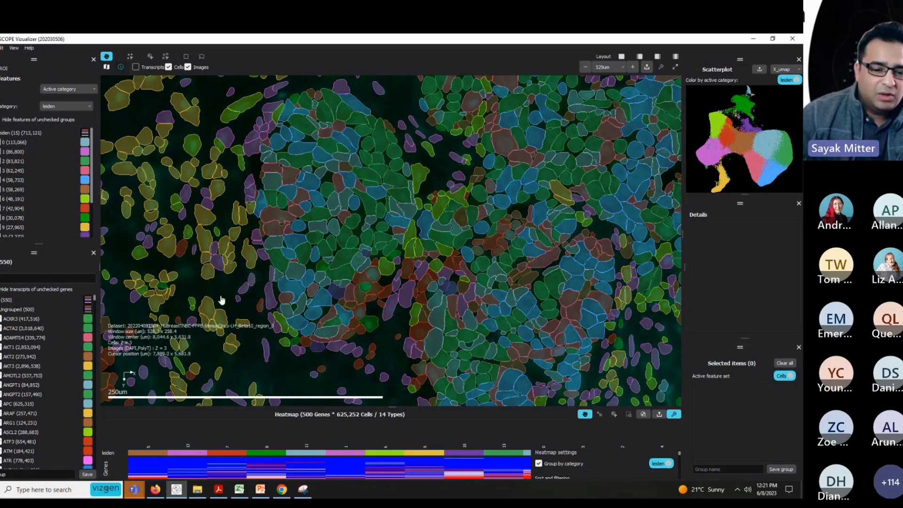
pyautogui.moveTo(218, 300); pyautogui.dragTo(221, 233)
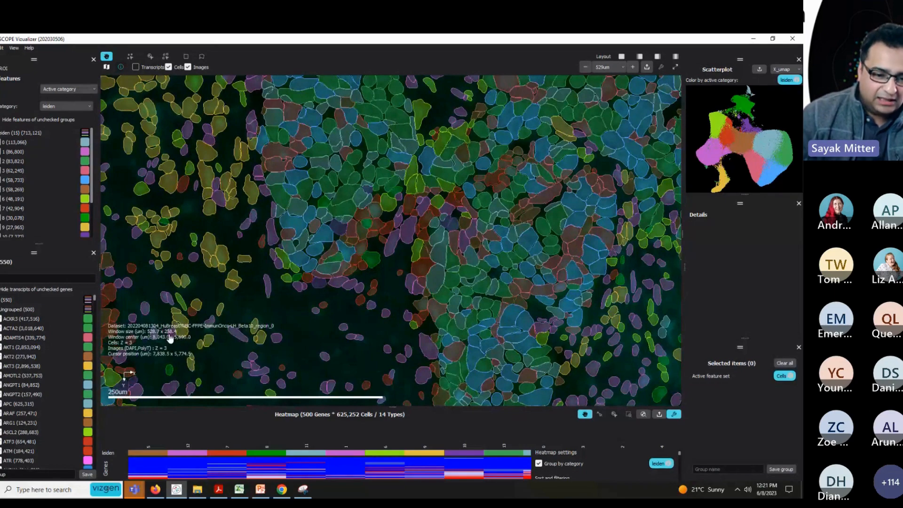
pyautogui.scroll(-1, 197, 340)
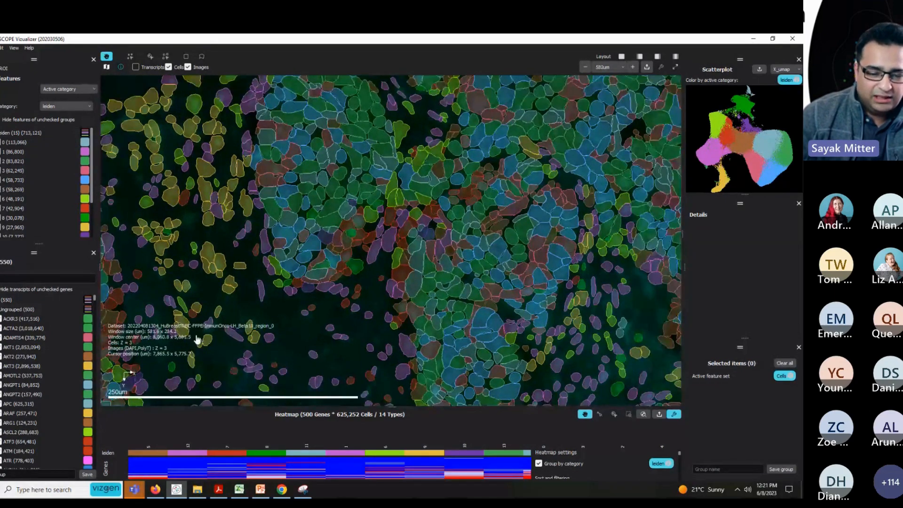
pyautogui.scroll(-3, 380, 258)
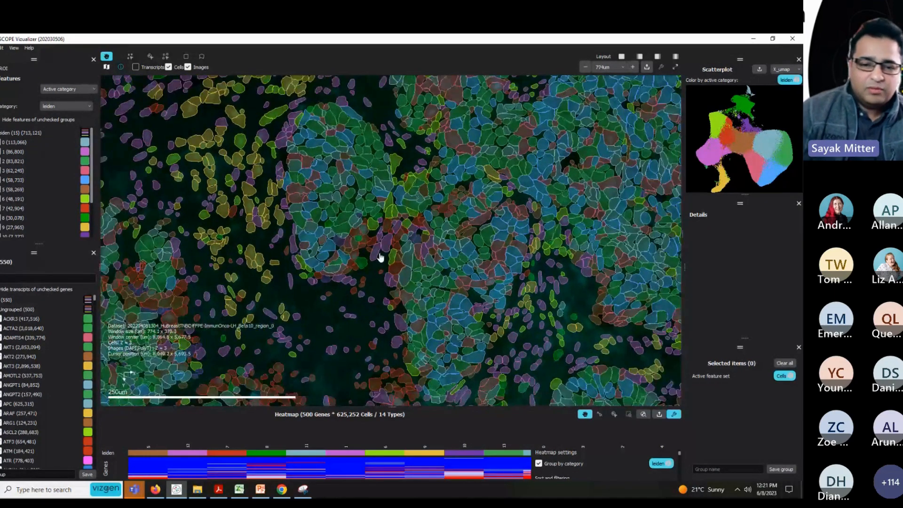
# - Display the Transcripts layer together with Cells and Images over a wider tissue area about 1,646 µm across
pyautogui.scroll(-8, 381, 257)
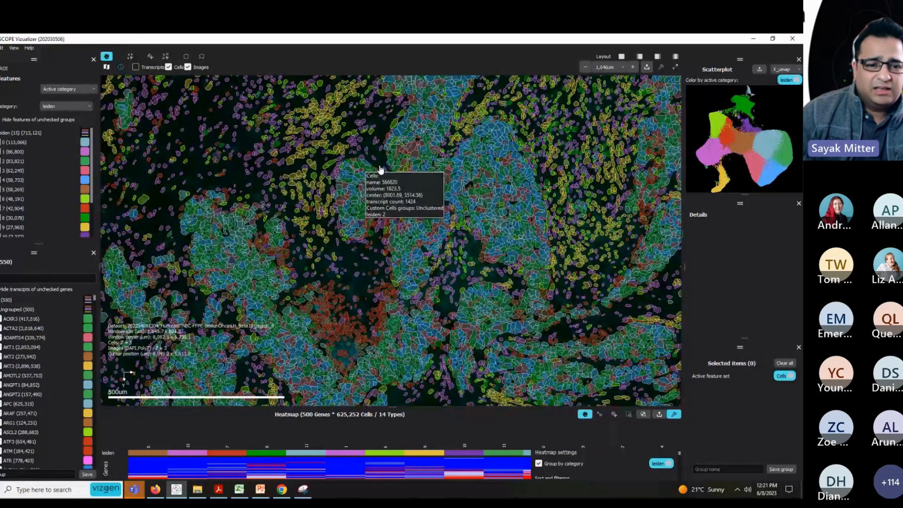
pyautogui.click(136, 67)
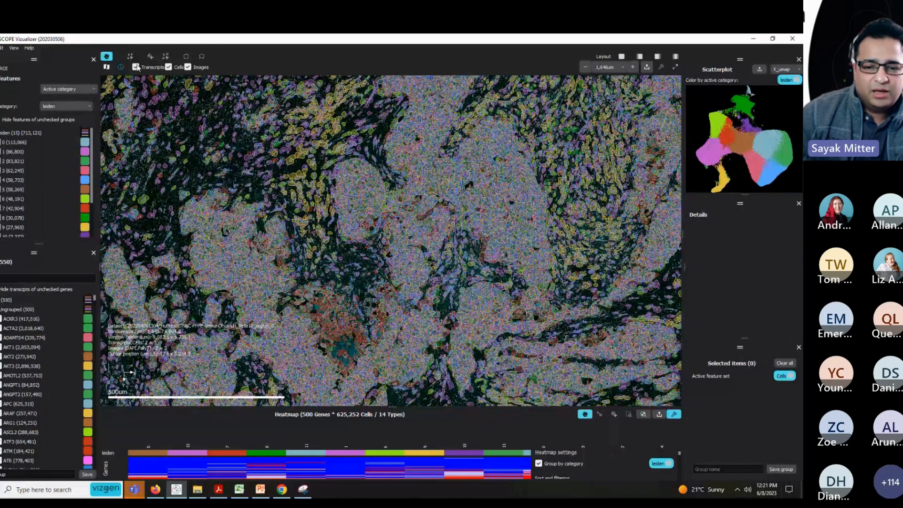
# - Inspect the transcripts over the cells from a close-up about 312 µm wide out to the whole tissue, and hide the Transcripts layer
pyautogui.scroll(15, 334, 202)
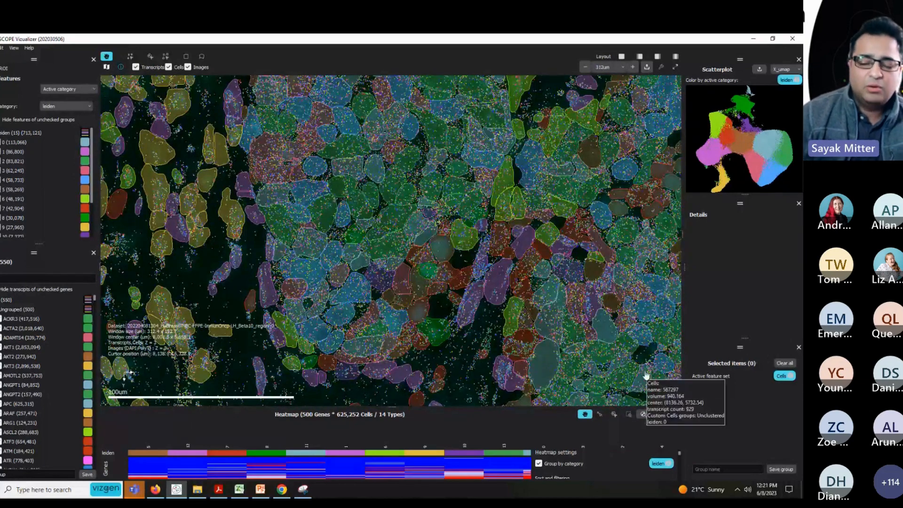
pyautogui.scroll(-4, 541, 312)
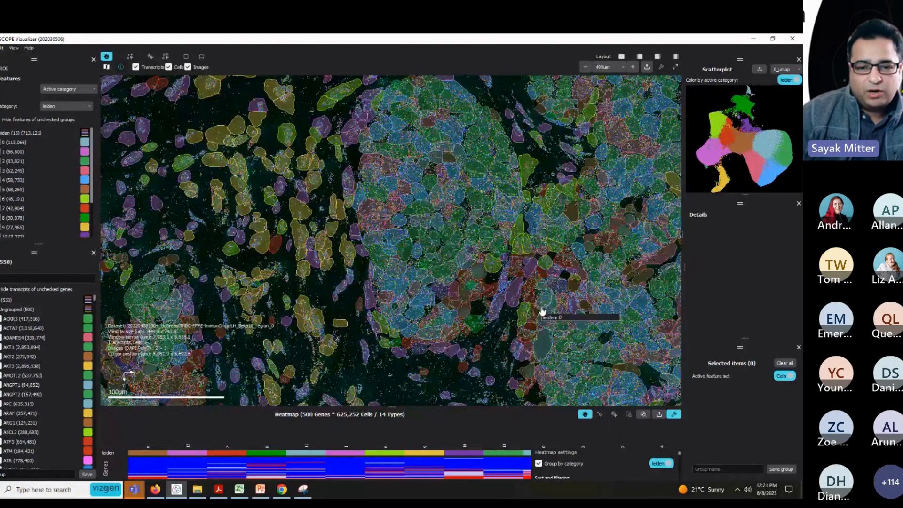
pyautogui.scroll(-3, 542, 311)
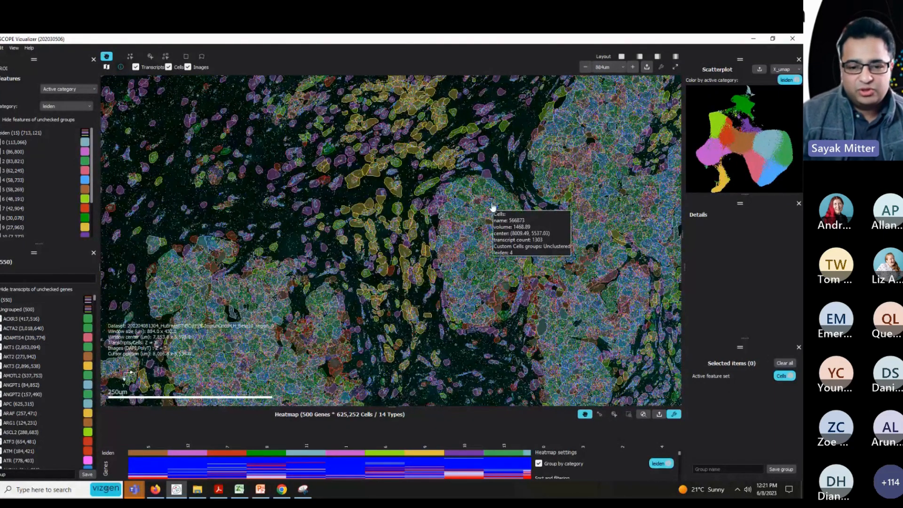
pyautogui.scroll(-1, 490, 206)
pyautogui.scroll(-3, 489, 206)
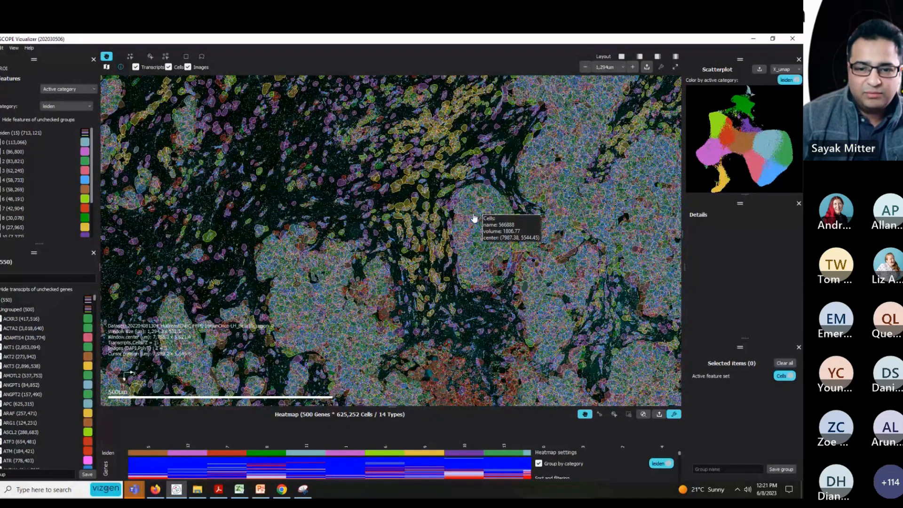
pyautogui.scroll(-10, 461, 147)
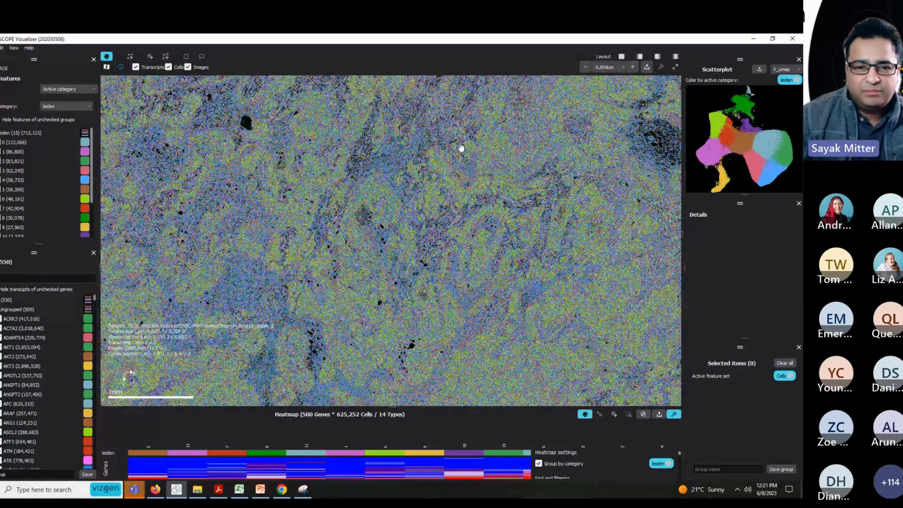
pyautogui.scroll(-5, 461, 147)
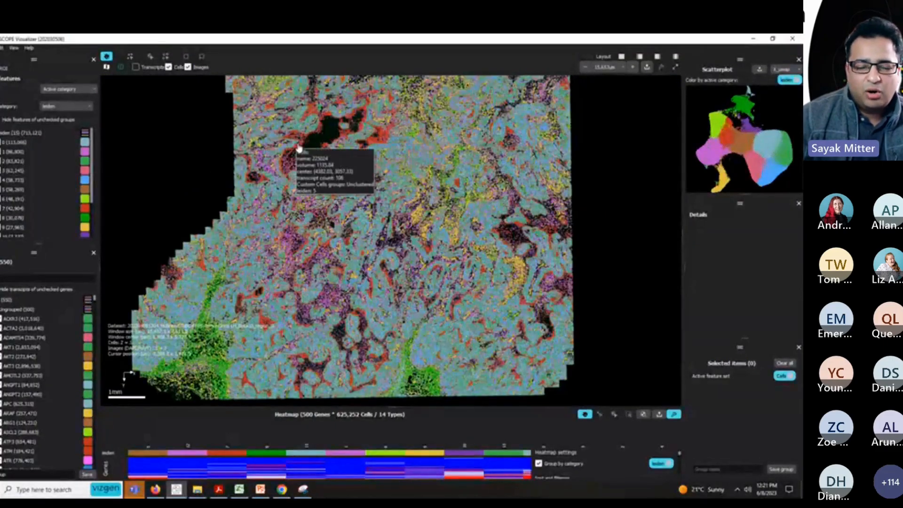
# - Frame the wedge-shaped area at about 1,040 µm across and open the PNG export for the spatial view
pyautogui.scroll(10, 298, 148)
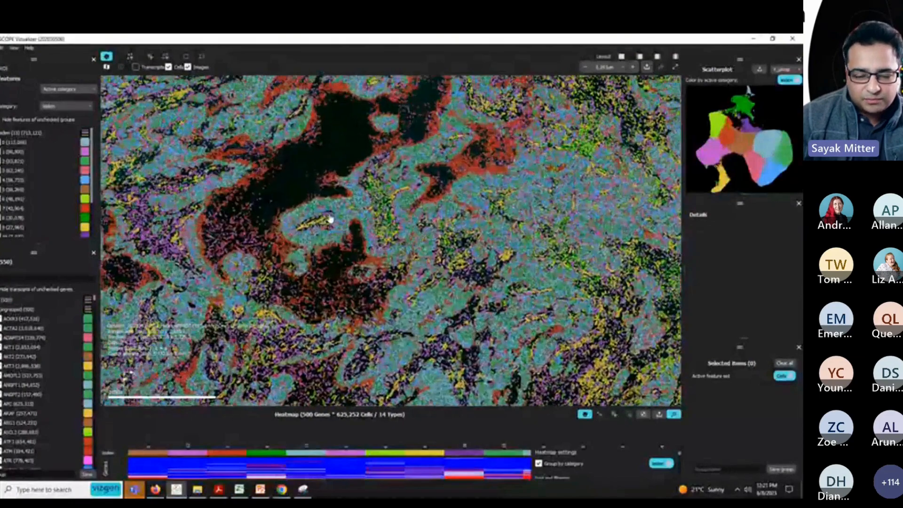
pyautogui.scroll(5, 330, 219)
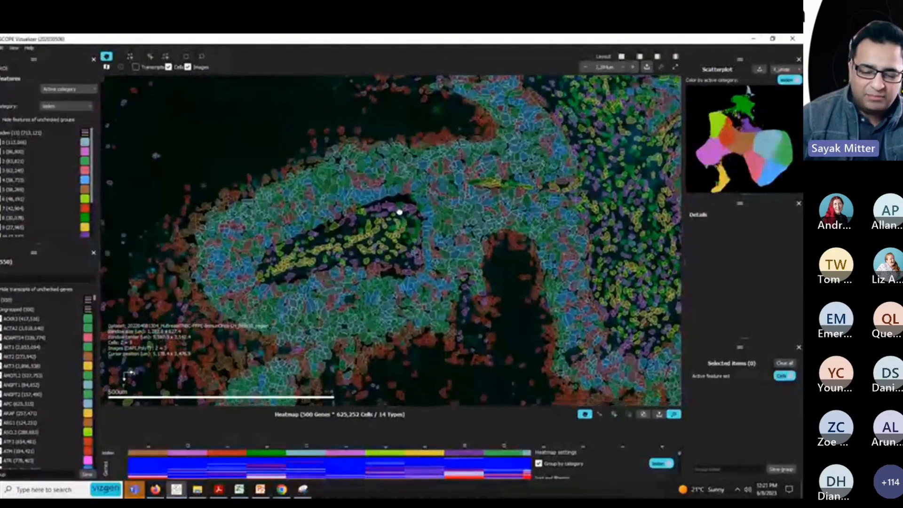
pyautogui.scroll(3, 400, 212)
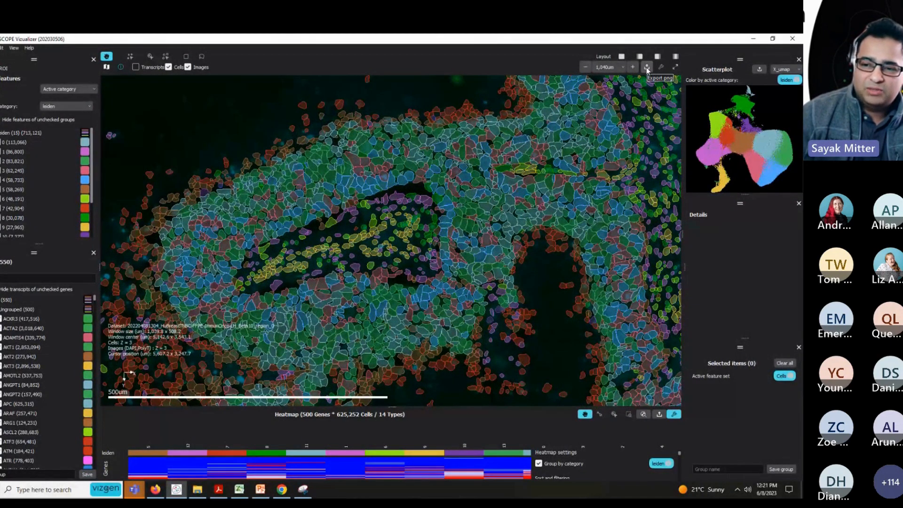
pyautogui.click(647, 67)
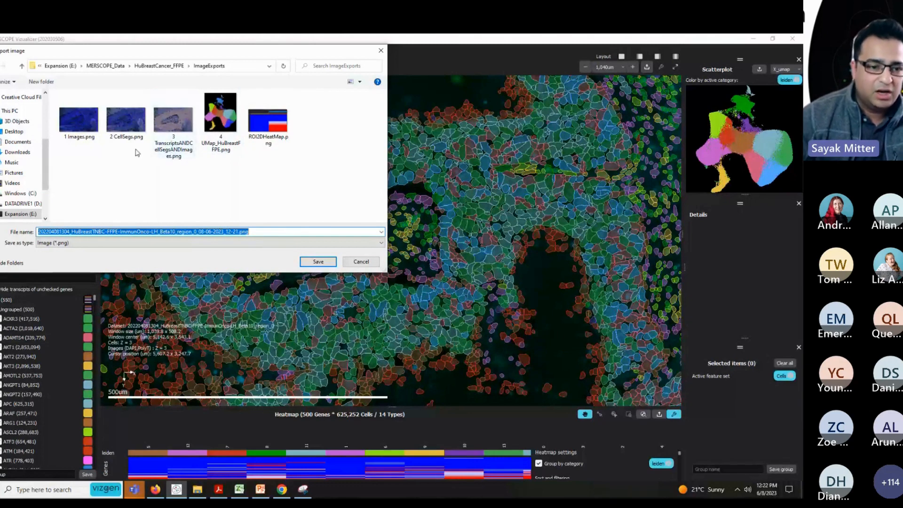
# - View the saved exports 1 Images.png, 2 CellSegs.png and 3 TranscriptsANDCellSegsANDImages.png, and cancel the new export
pyautogui.click(92, 137)
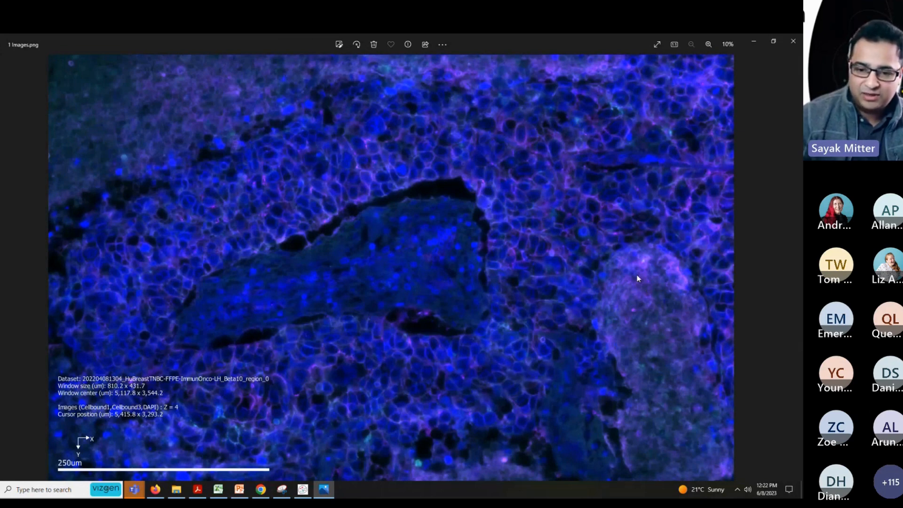
pyautogui.press('Right')
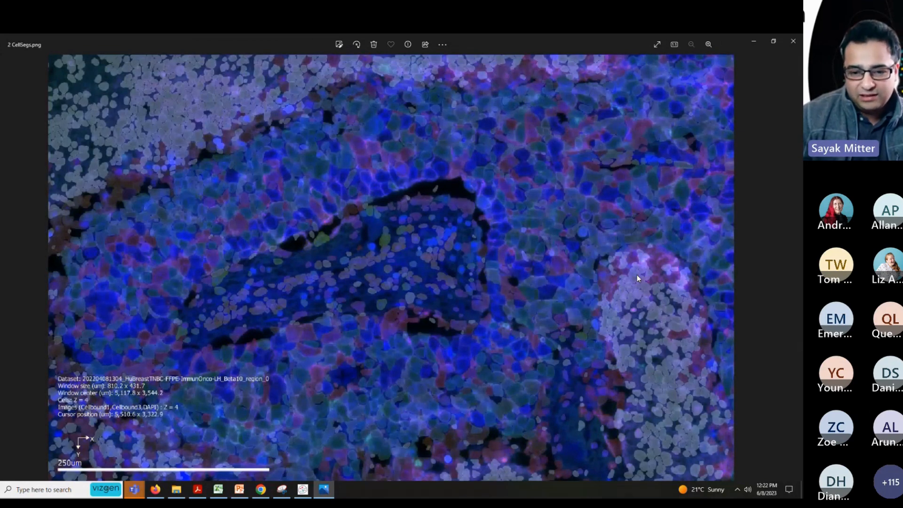
pyautogui.press('Right')
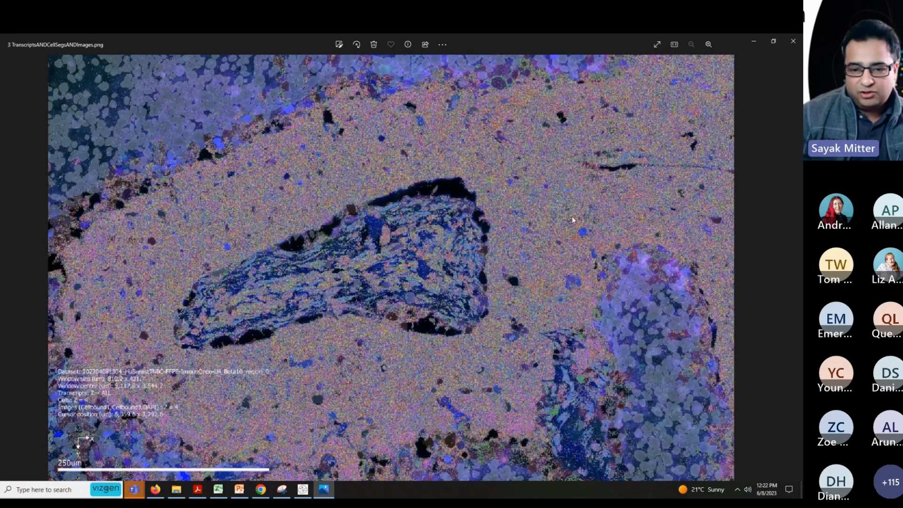
pyautogui.click(794, 43)
pyautogui.click(364, 264)
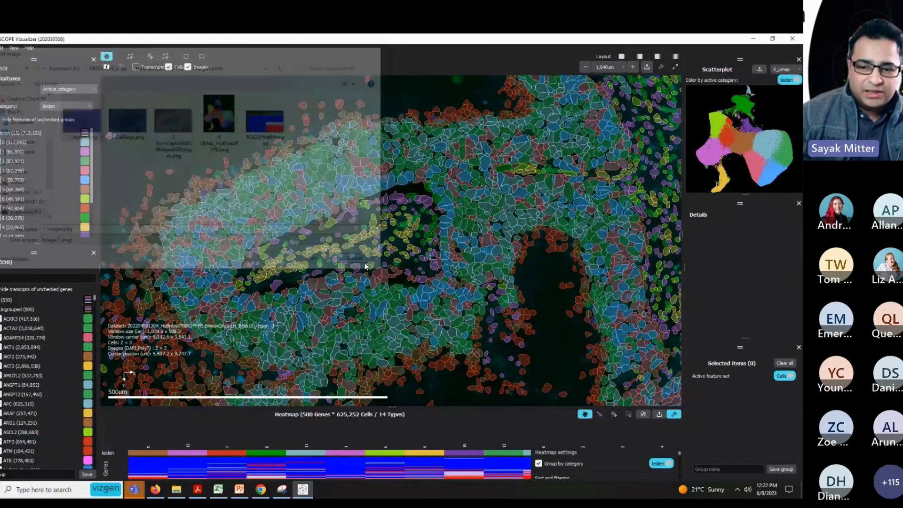
# - Hide the Cells layer over a wider tissue area about 10,571 µm across, leaving only Images displayed
pyautogui.scroll(-3, 386, 252)
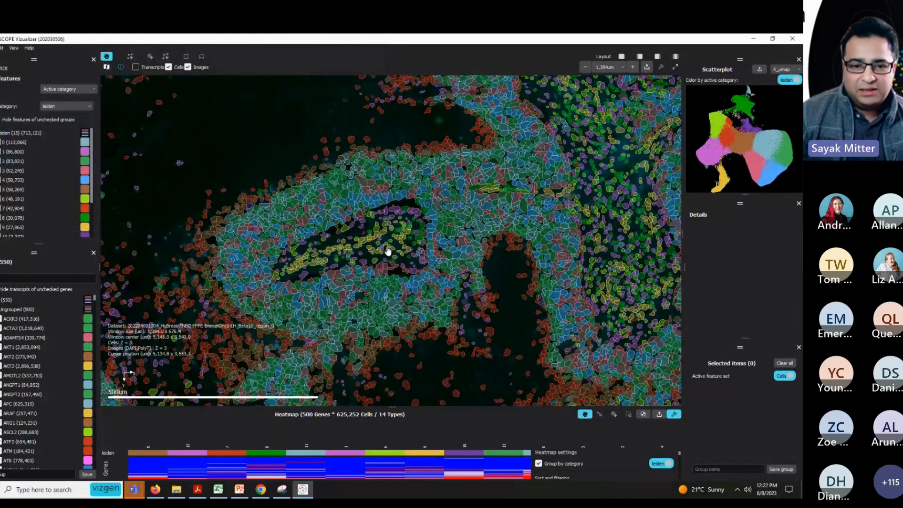
pyautogui.scroll(-4, 388, 251)
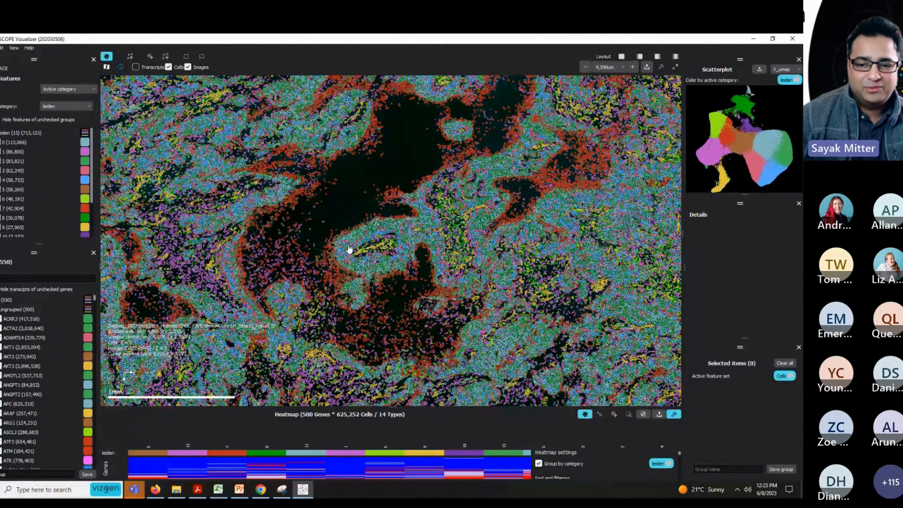
pyautogui.scroll(-5, 348, 249)
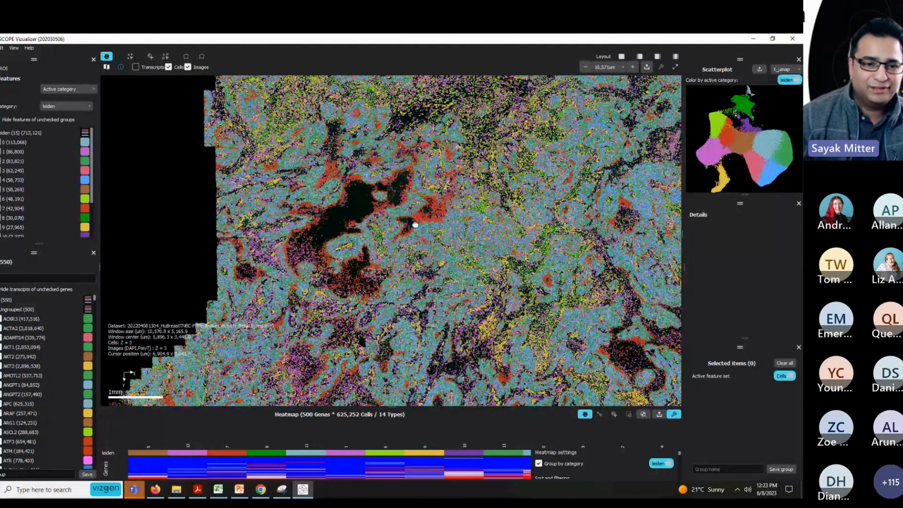
pyautogui.moveTo(415, 224); pyautogui.dragTo(352, 237)
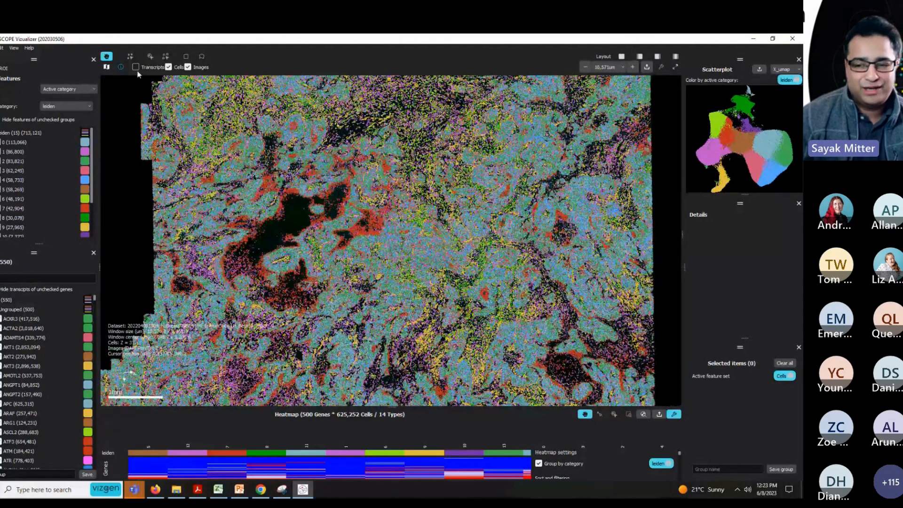
pyautogui.click(168, 67)
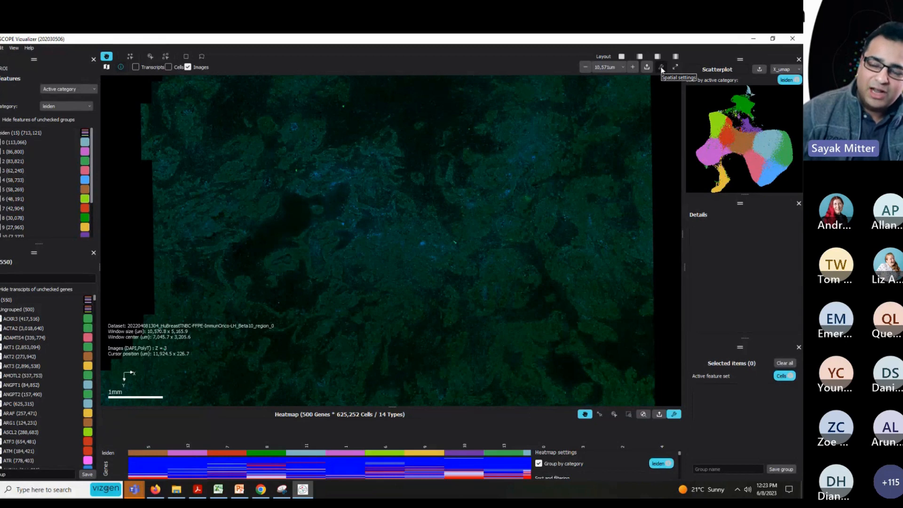
# - Look through the spatial settings and the list of available datasets, and close the settings without changing anything
pyautogui.click(662, 68)
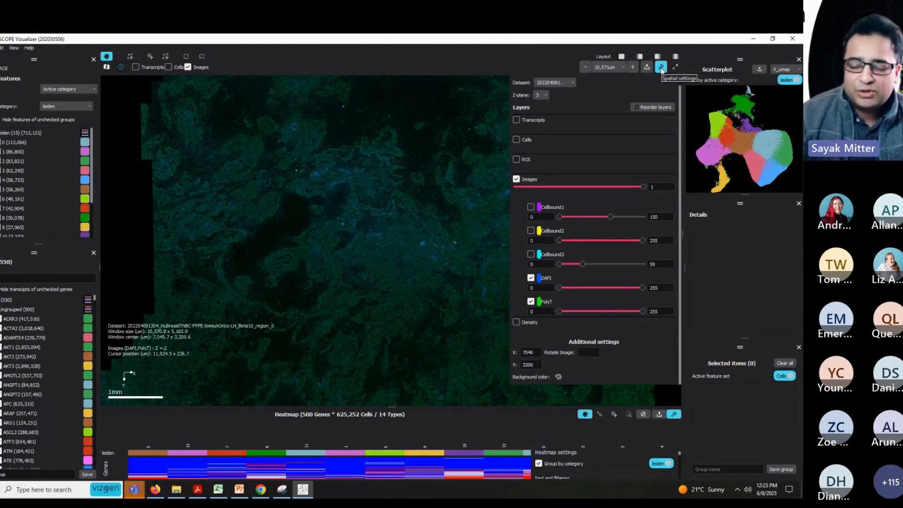
pyautogui.click(574, 83)
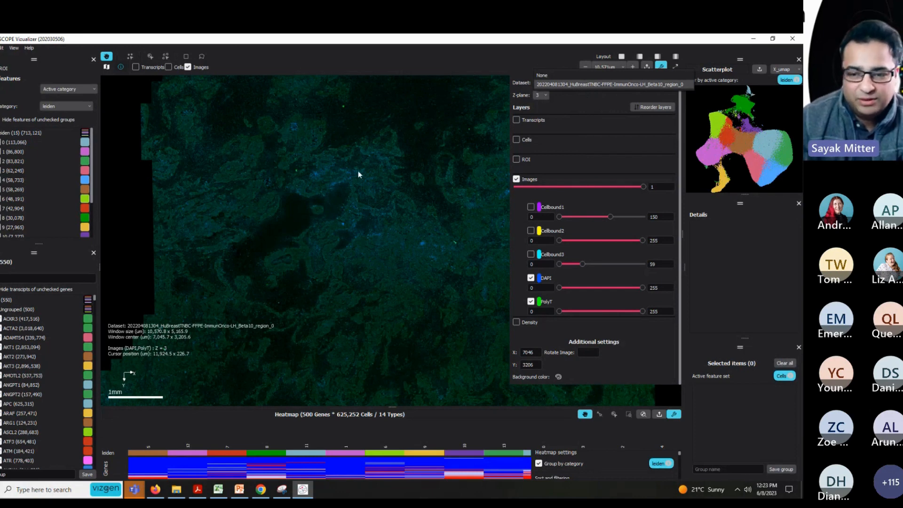
pyautogui.click(451, 175)
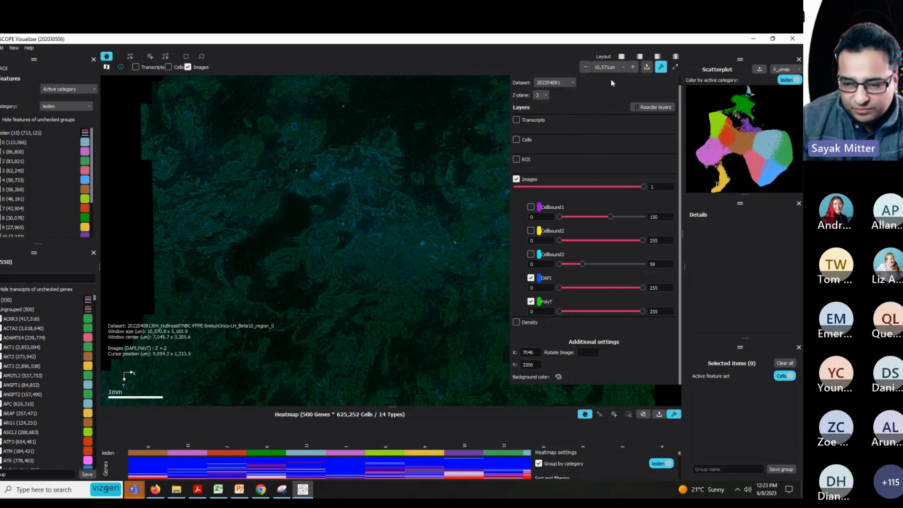
pyautogui.click(661, 68)
# - Open a second spatial view beside the first and fit the tissue within the narrowed original view
pyautogui.scroll(-2, 543, 291)
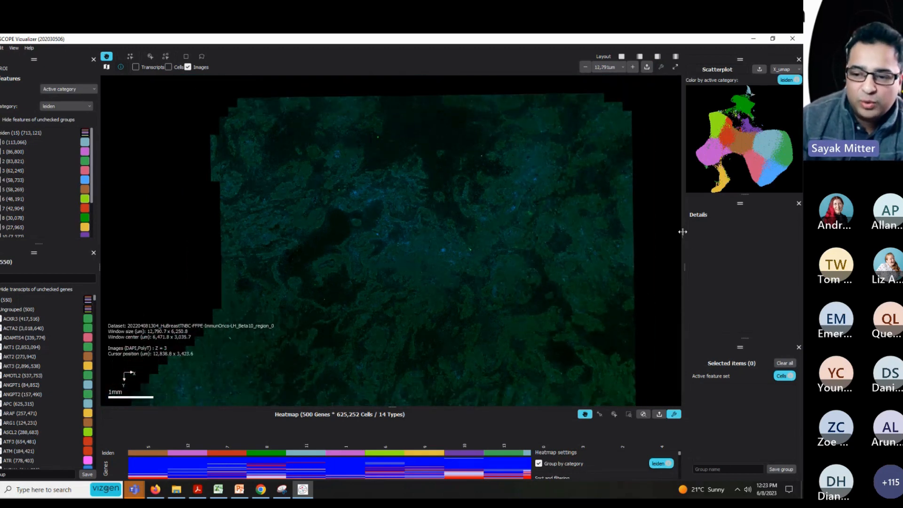
pyautogui.moveTo(683, 233); pyautogui.dragTo(389, 239)
pyautogui.scroll(-5, 236, 243)
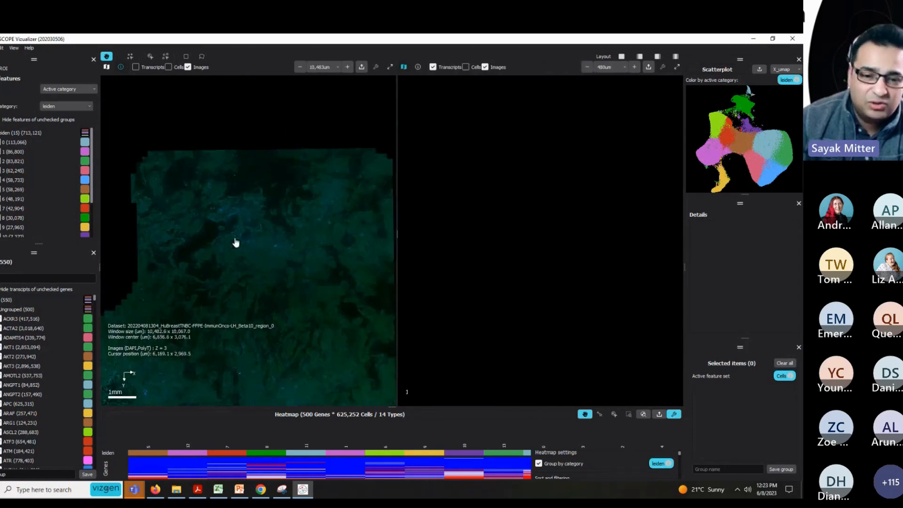
pyautogui.moveTo(287, 264); pyautogui.dragTo(284, 210)
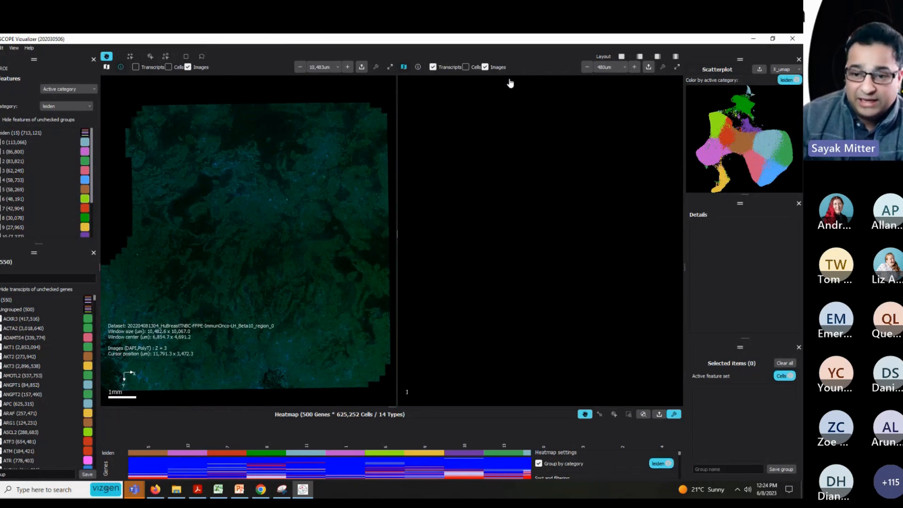
# - Load the HuBreastTNBC-FFPE-ImmunOnco region_0 dataset into the second spatial view and close its settings
pyautogui.click(663, 68)
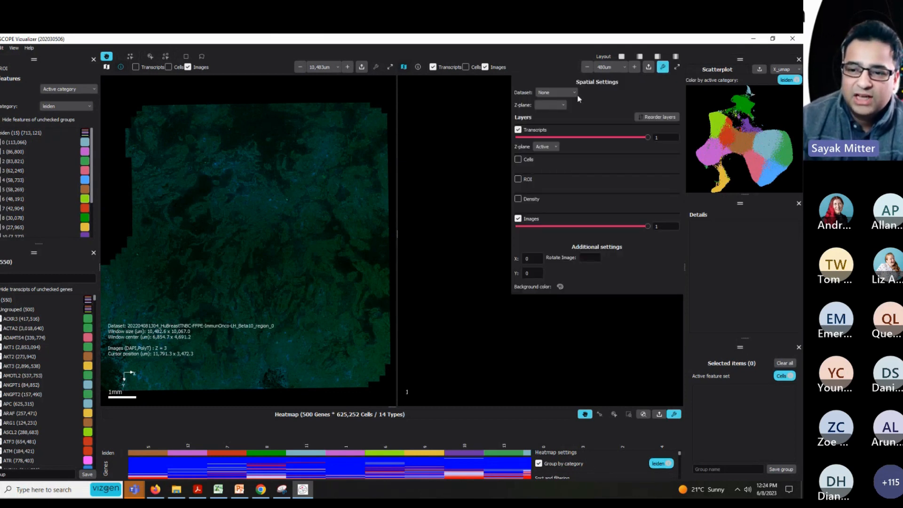
pyautogui.click(577, 95)
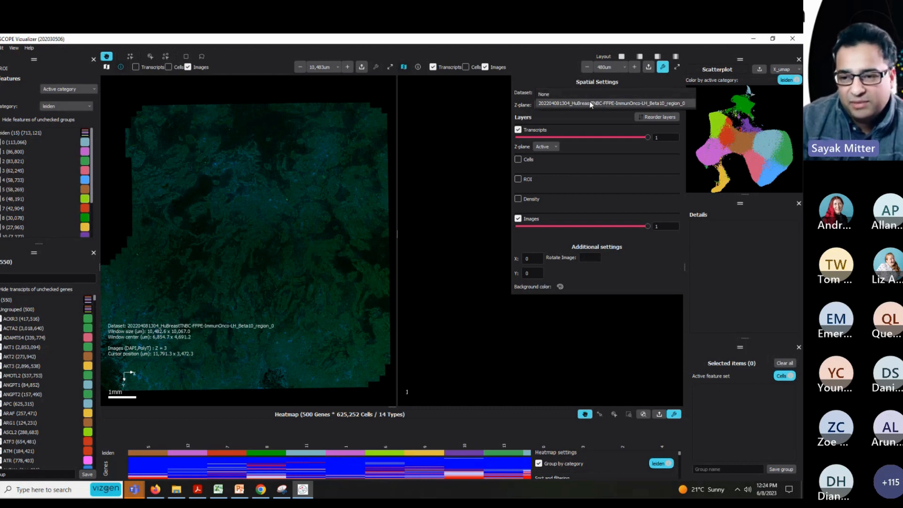
pyautogui.click(590, 104)
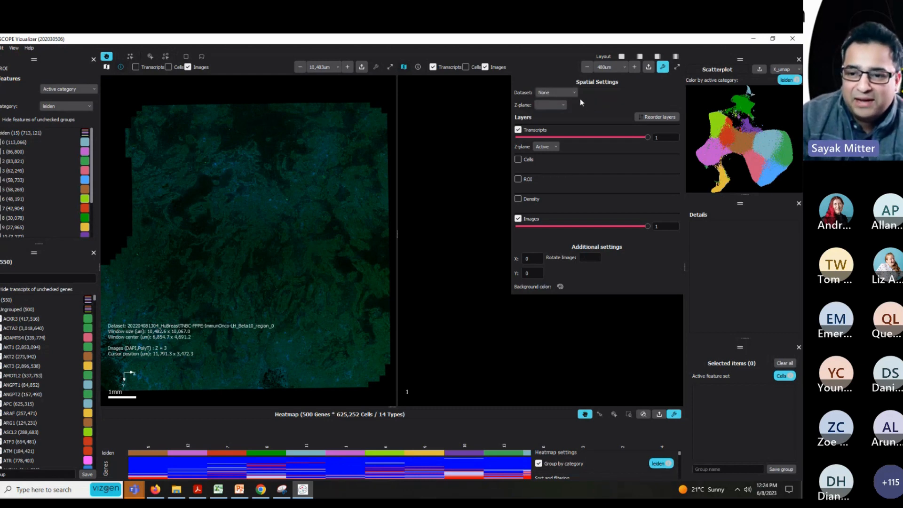
pyautogui.click(664, 67)
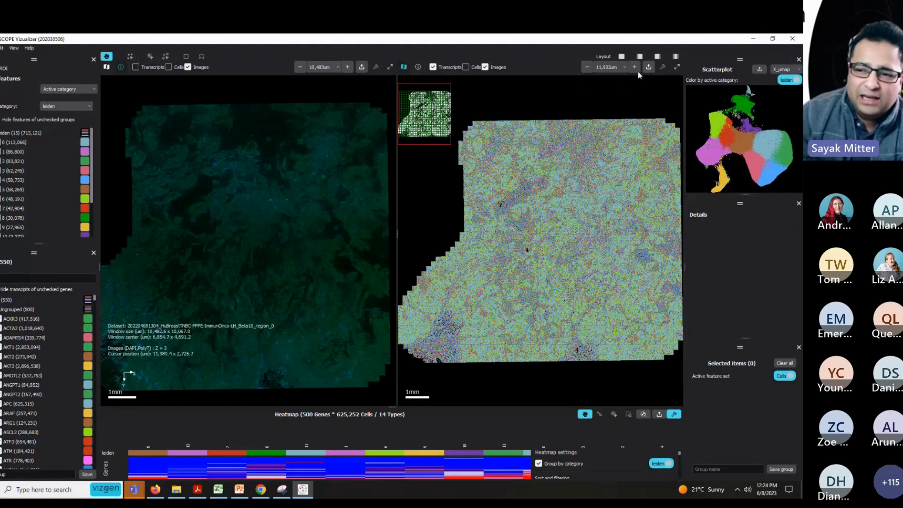
# - Set the second spatial view's dataset to None and collapse it so the original view fills the area
pyautogui.click(662, 67)
pyautogui.click(580, 91)
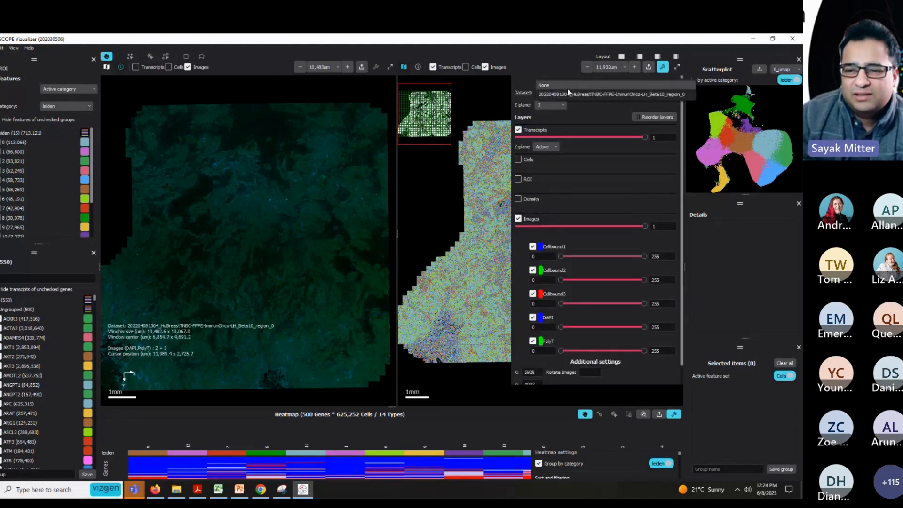
pyautogui.click(567, 87)
pyautogui.click(663, 68)
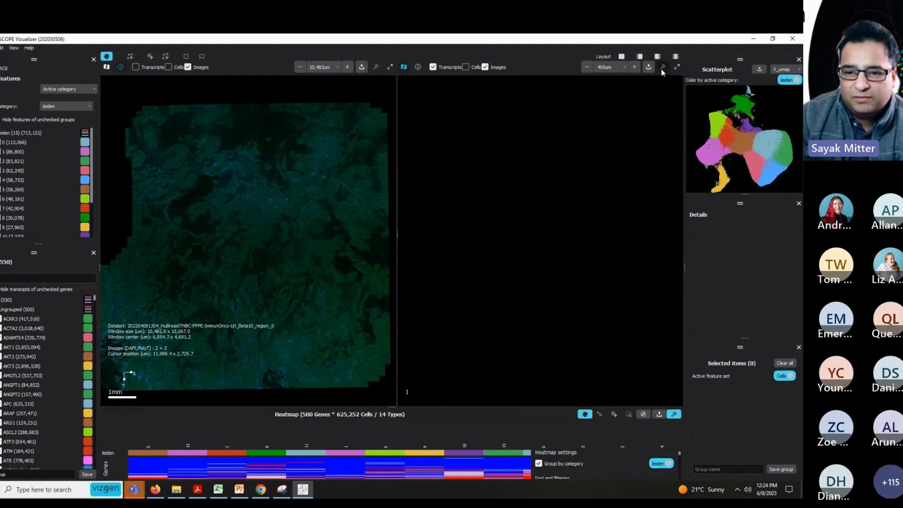
pyautogui.moveTo(398, 232); pyautogui.dragTo(648, 239)
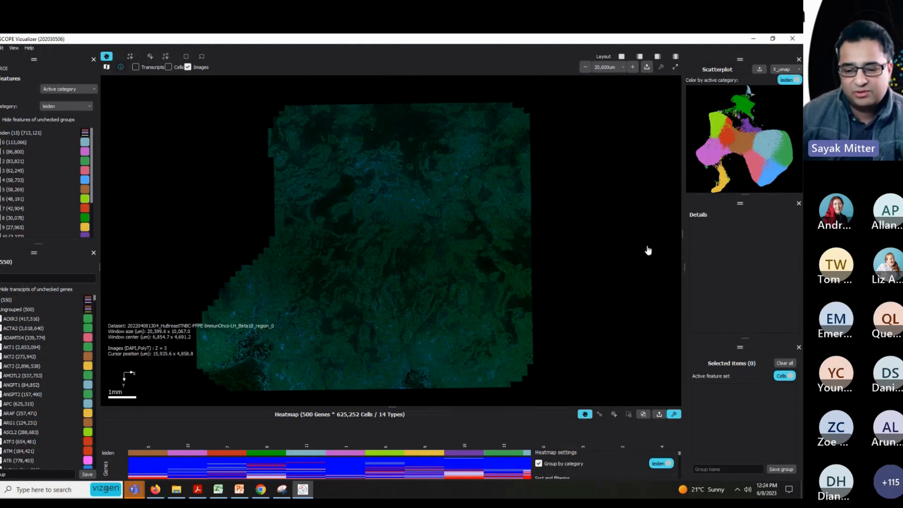
# - Hide the heatmap settings and open the spatial settings over a tissue close-up about 724 µm across
pyautogui.click(673, 414)
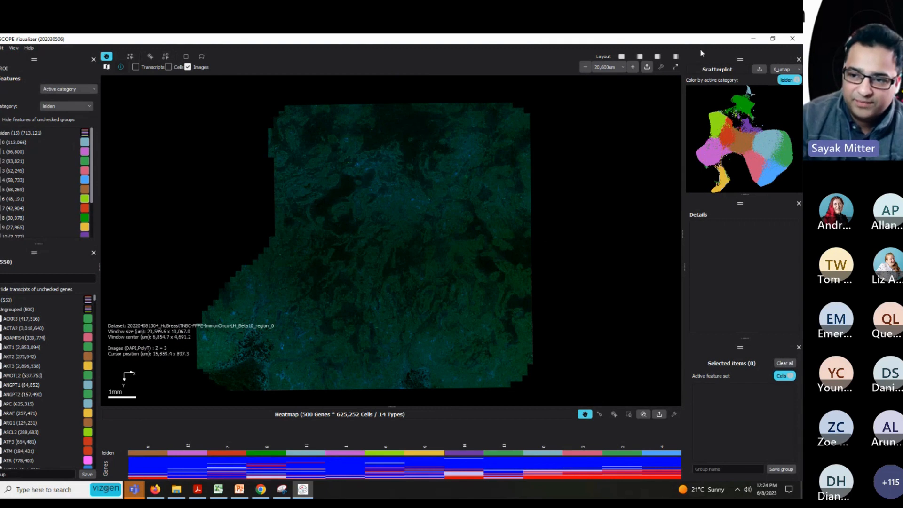
pyautogui.click(661, 68)
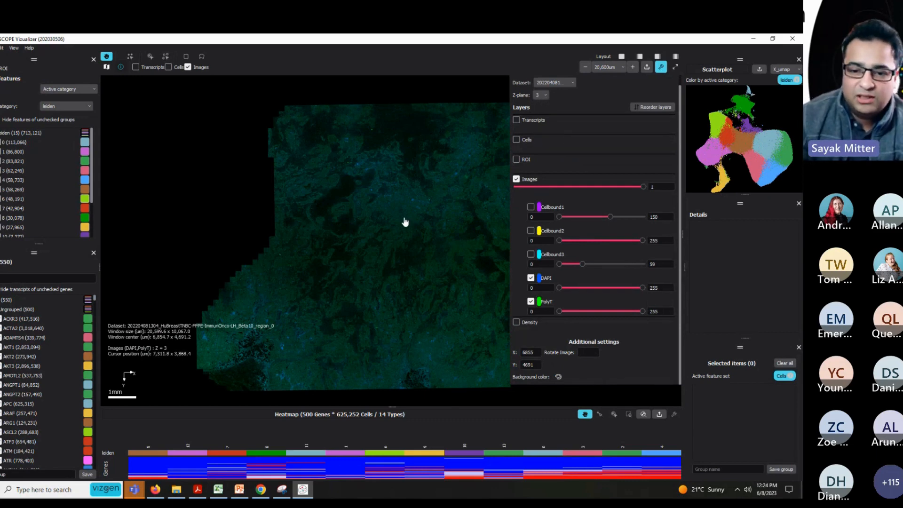
pyautogui.scroll(3, 405, 222)
pyautogui.scroll(10, 405, 222)
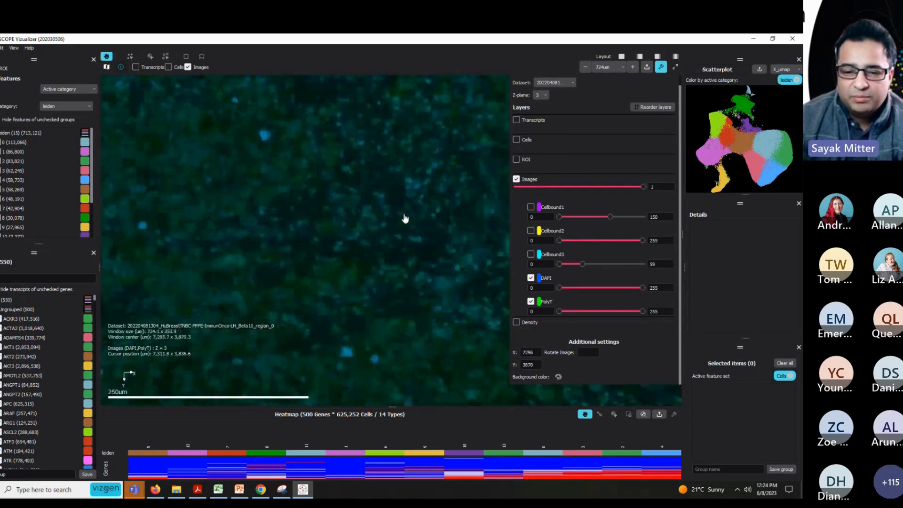
# - Hide the PolyT image channel and set the DAPI channel's upper intensity limit to 139
pyautogui.scroll(2, 405, 218)
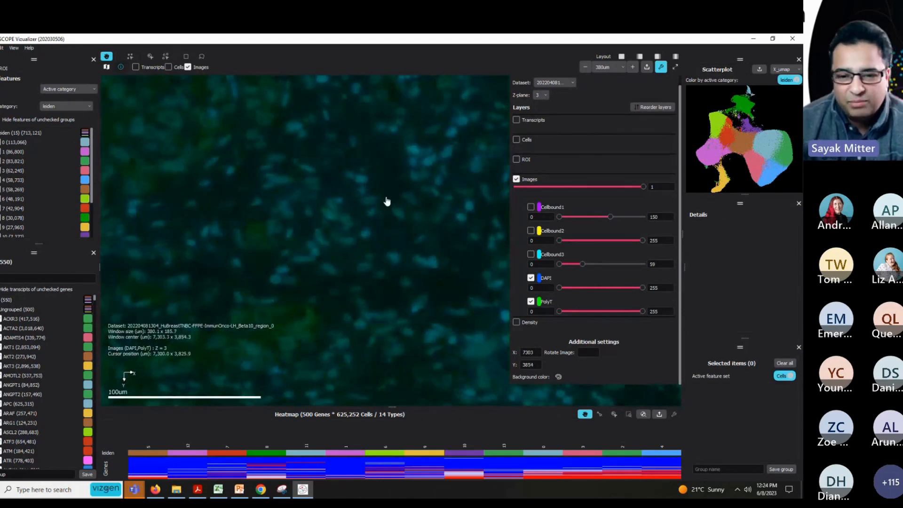
pyautogui.click(531, 302)
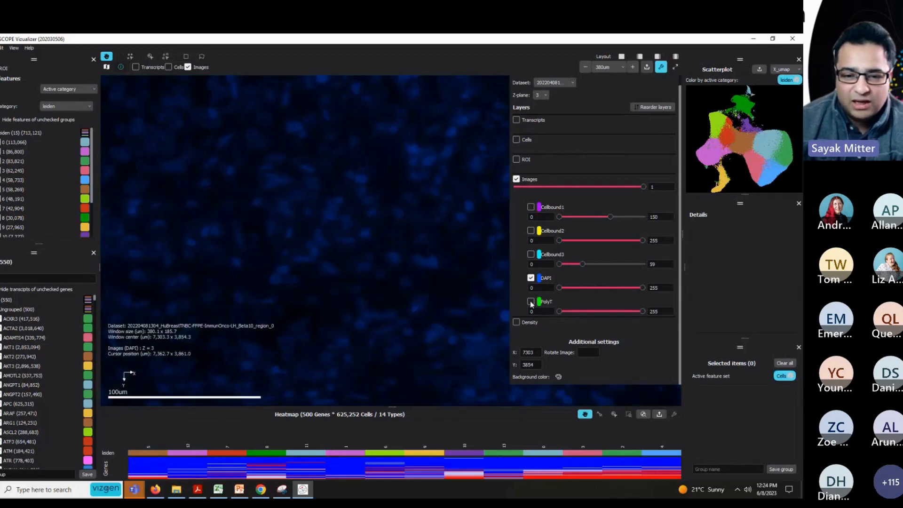
pyautogui.moveTo(636, 287); pyautogui.dragTo(607, 287)
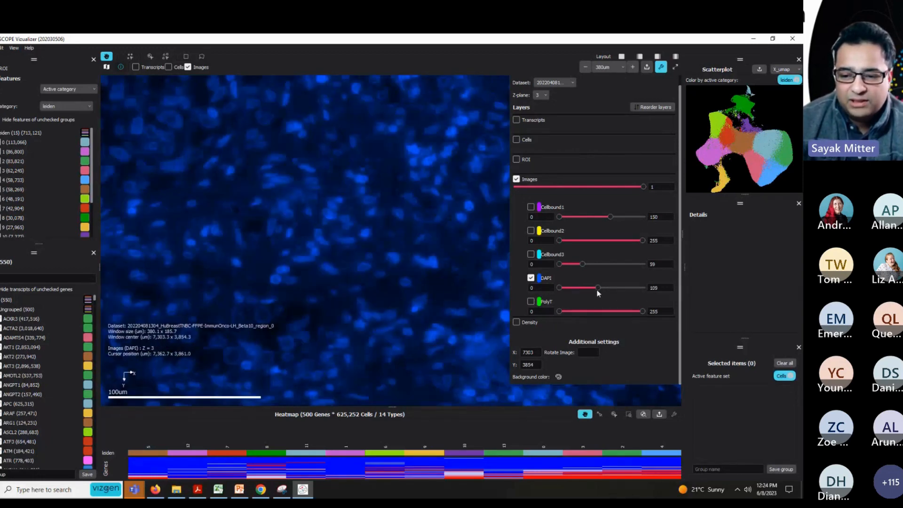
pyautogui.click(531, 302)
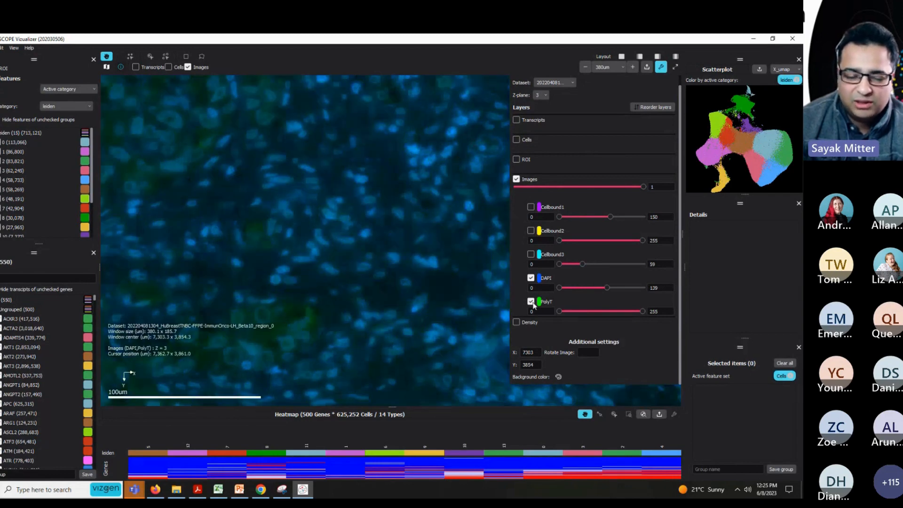
pyautogui.click(532, 302)
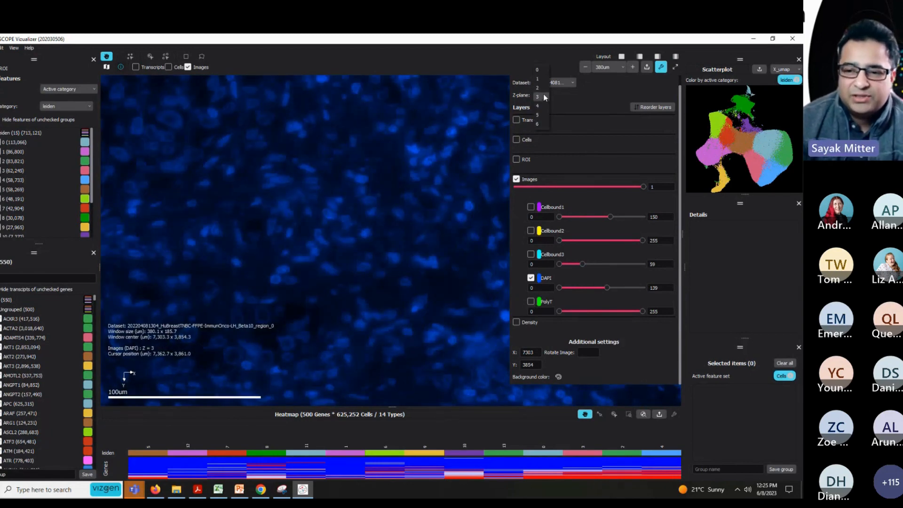
# - Compare the DAPI image across z-planes from 0 up to 6 and return the view to z-plane 3
pyautogui.click(543, 94)
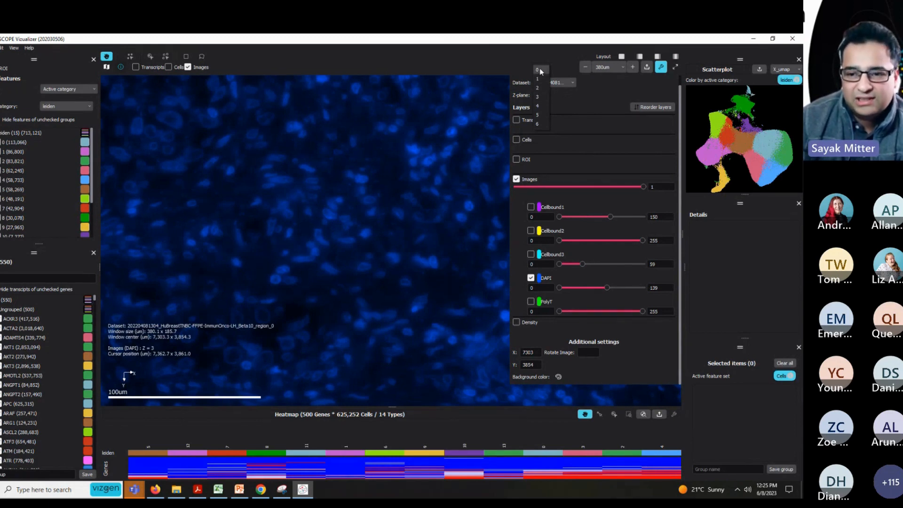
pyautogui.click(540, 70)
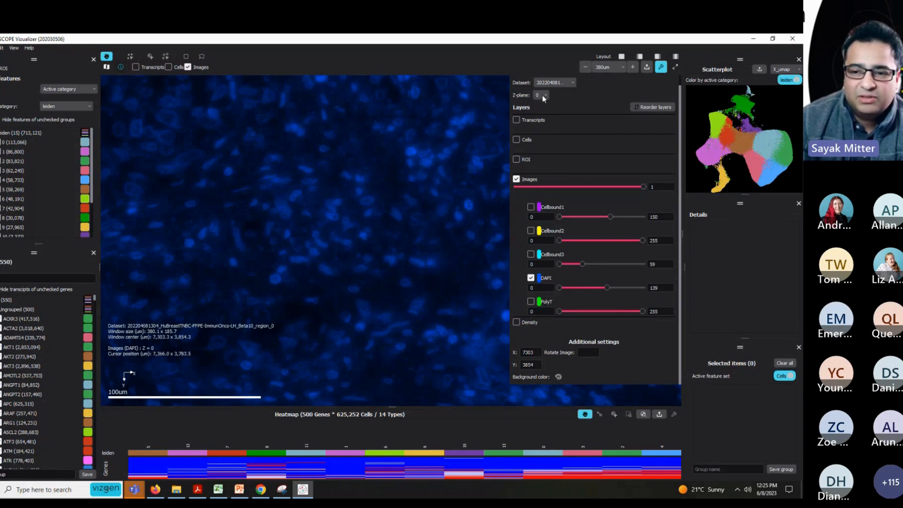
pyautogui.scroll(-1, 375, 171)
pyautogui.click(541, 96)
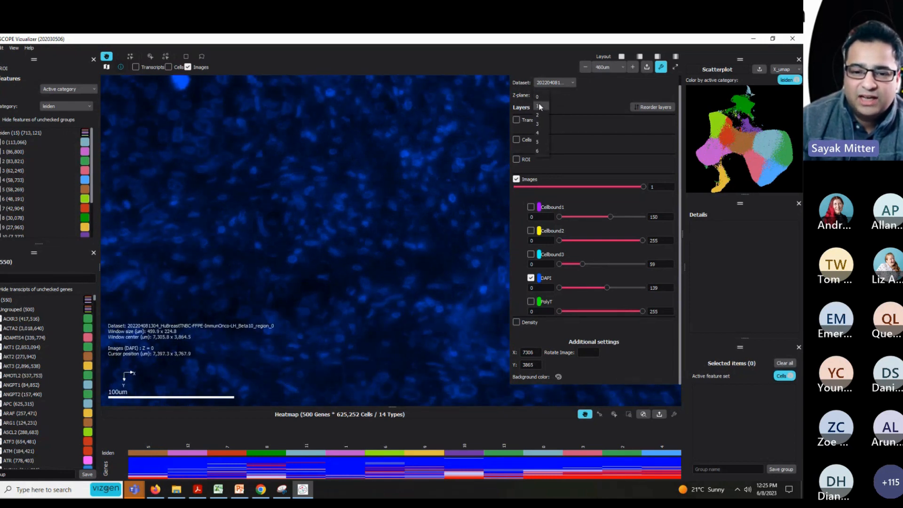
pyautogui.click(539, 106)
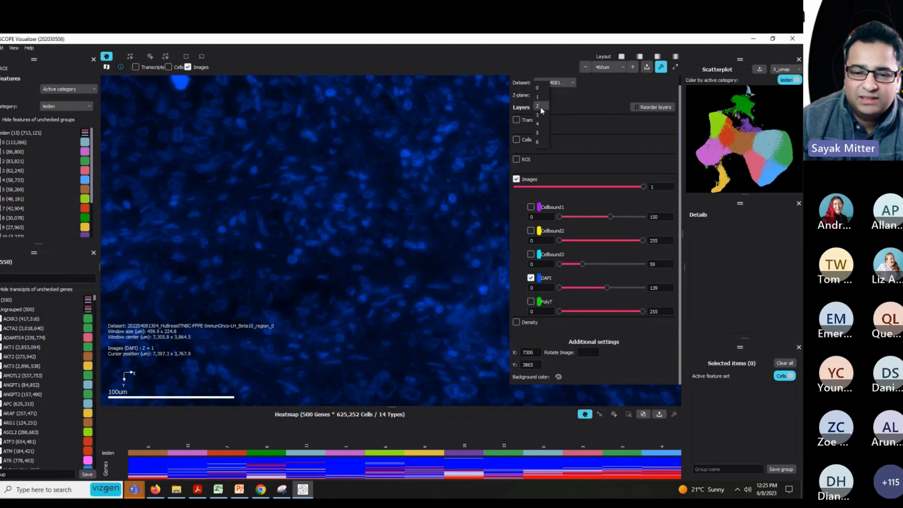
pyautogui.click(541, 107)
pyautogui.click(542, 97)
pyautogui.click(542, 108)
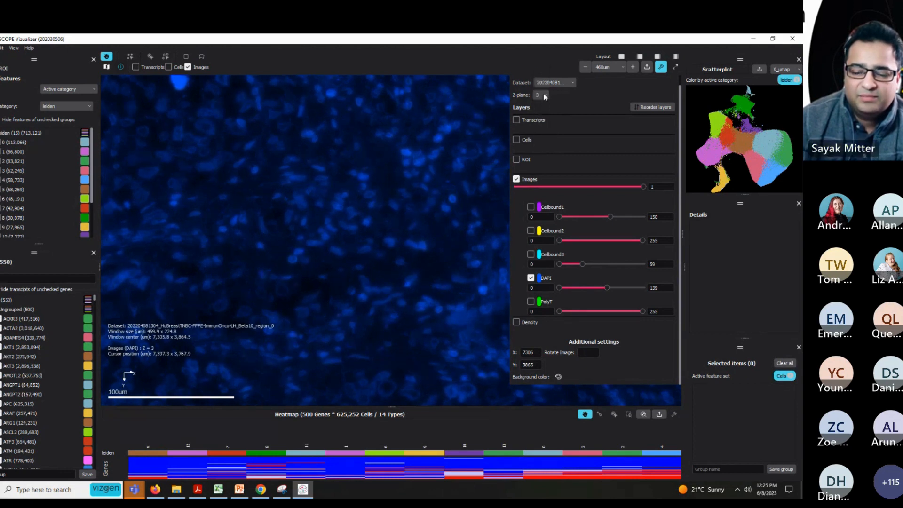
pyautogui.click(539, 125)
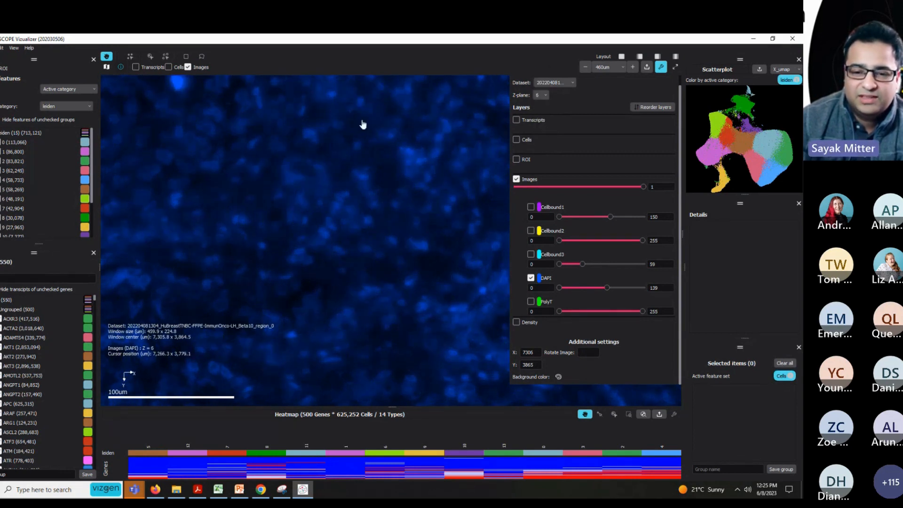
pyautogui.click(546, 93)
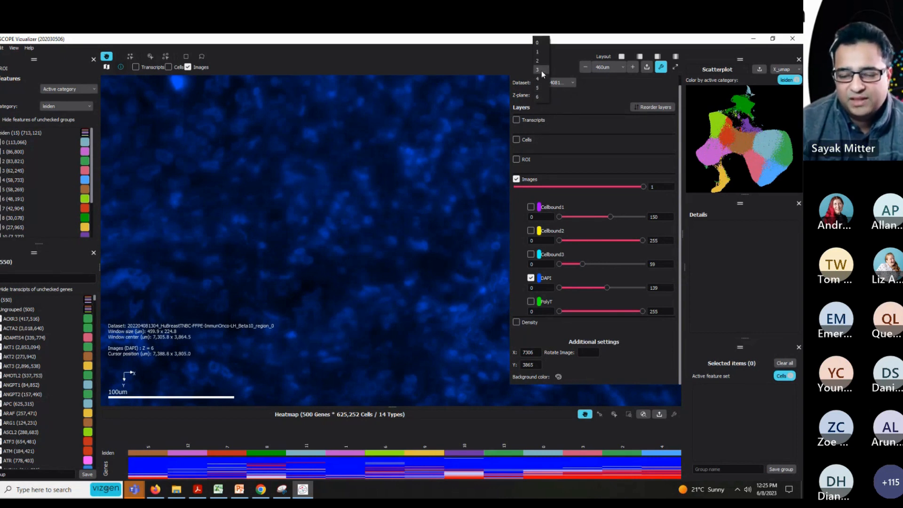
pyautogui.click(541, 70)
# - Show the Transcripts layer over the DAPI image and inspect one transcript's gene details in a close-up about 34 µm across
pyautogui.scroll(-3, 310, 284)
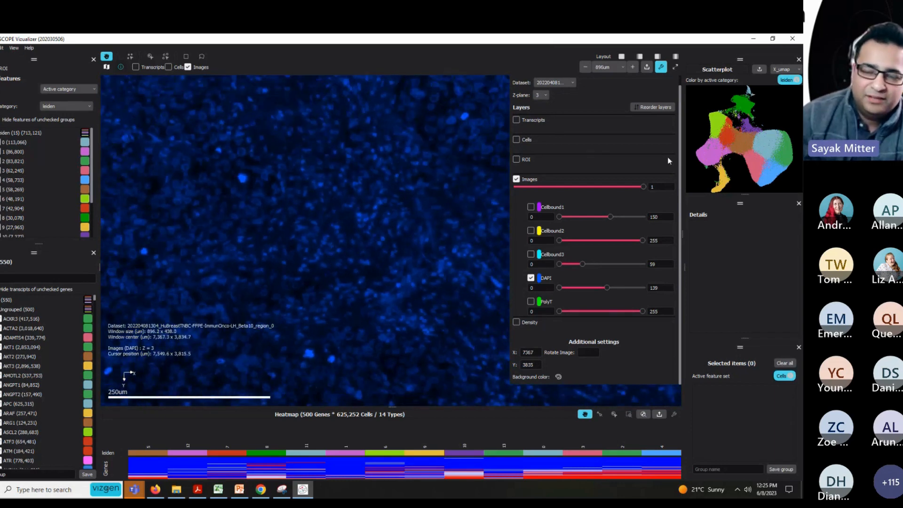
pyautogui.scroll(-2, 421, 165)
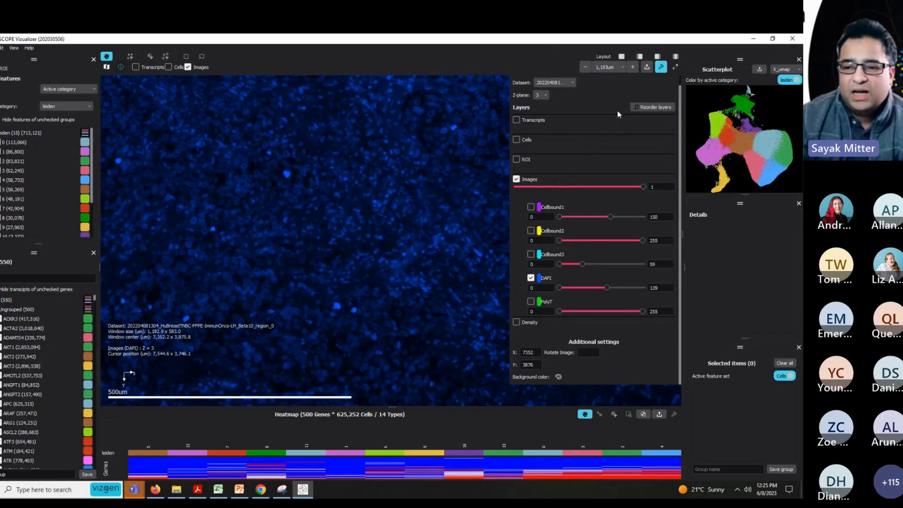
pyautogui.click(516, 120)
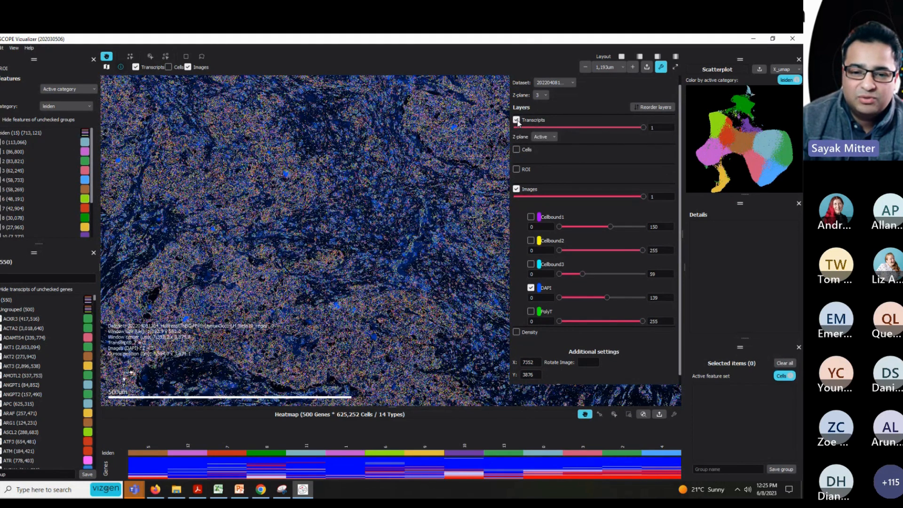
pyautogui.scroll(5, 337, 198)
pyautogui.scroll(4, 337, 198)
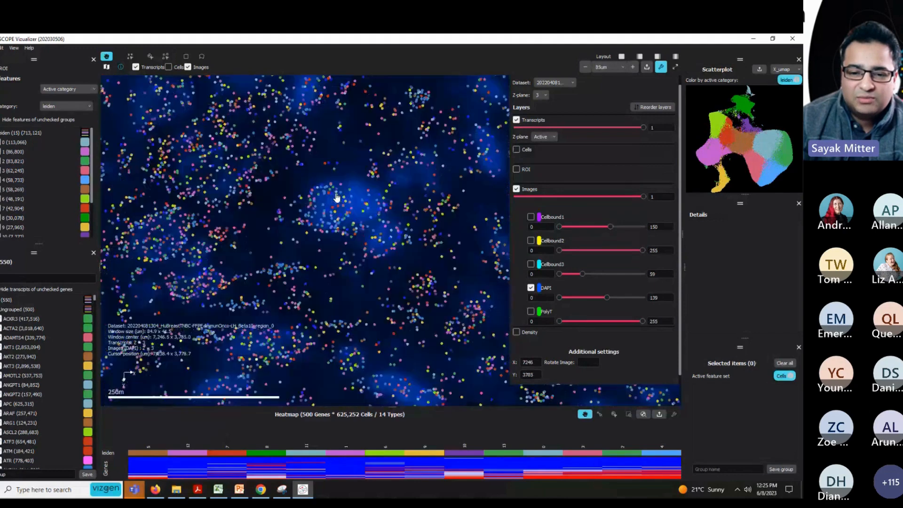
pyautogui.scroll(3, 337, 198)
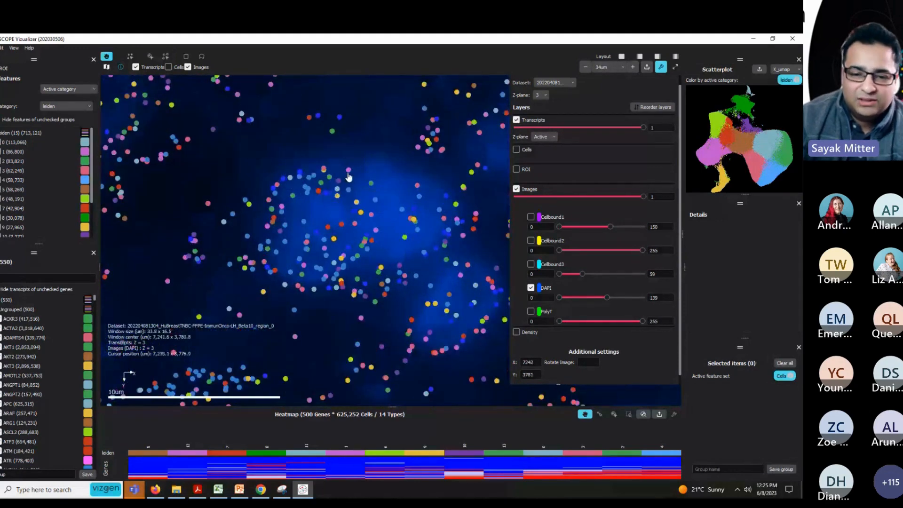
pyautogui.moveTo(349, 175)
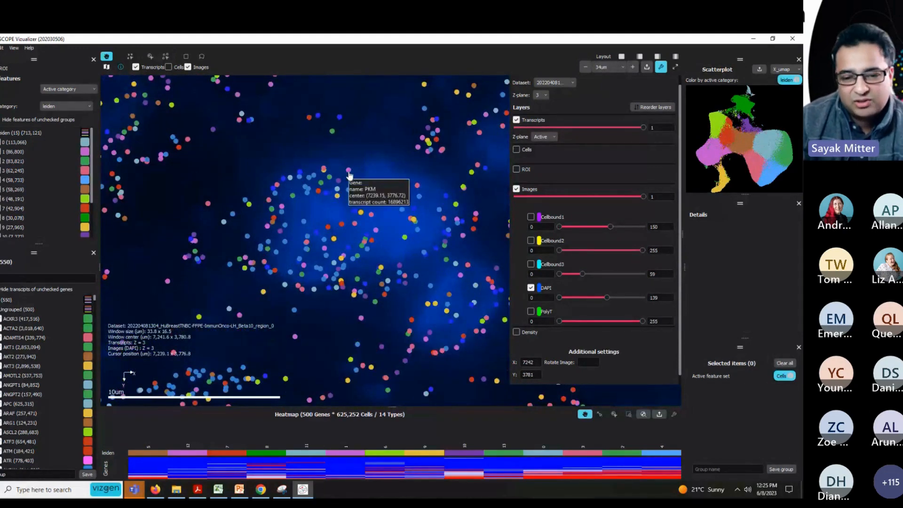
pyautogui.moveTo(372, 187)
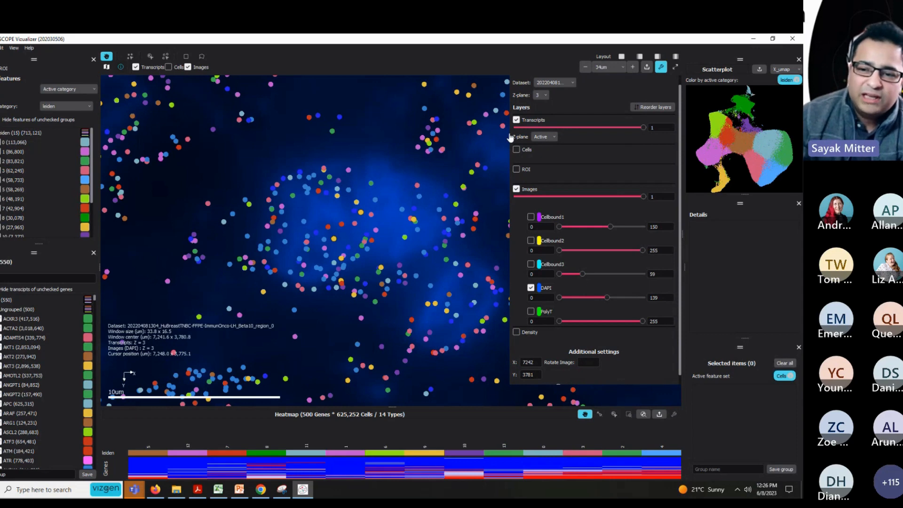
# - Compare the transcripts around the nucleus at z-planes 0 and 1 and return the view to z-plane 3
pyautogui.scroll(-2, 322, 213)
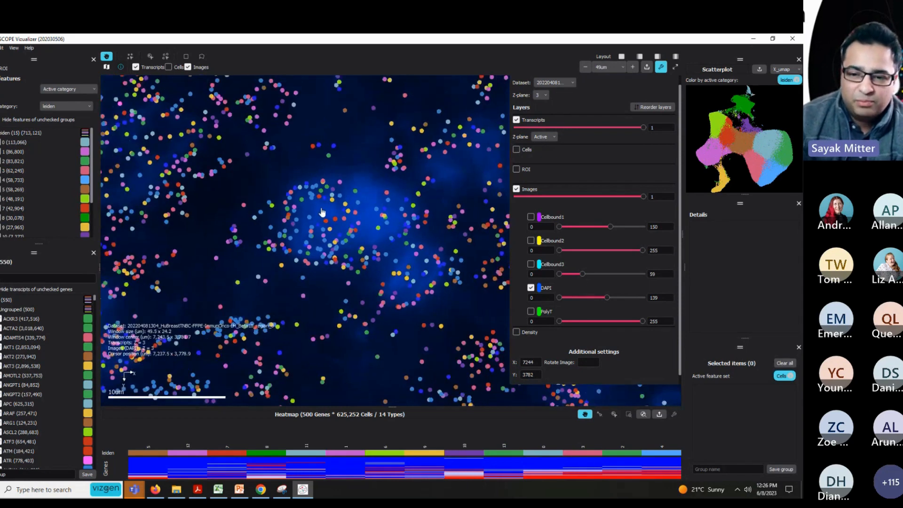
pyautogui.scroll(-1, 321, 212)
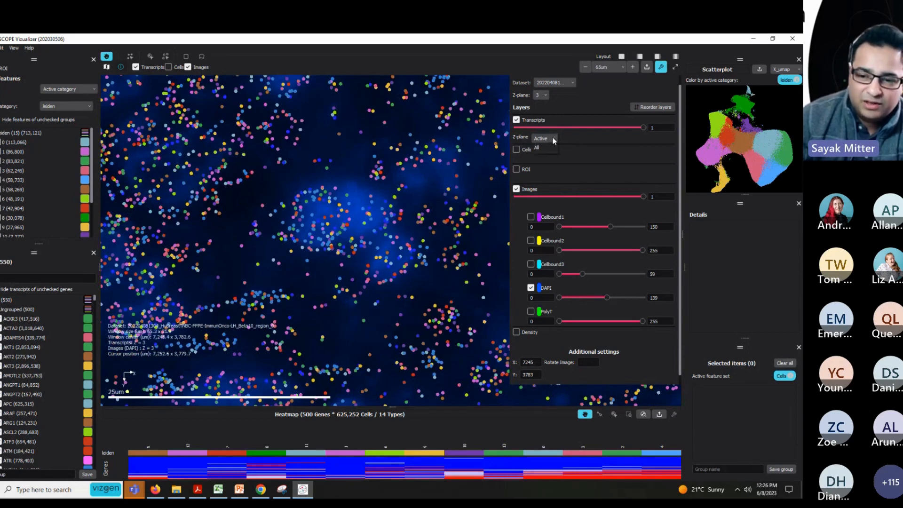
pyautogui.click(574, 136)
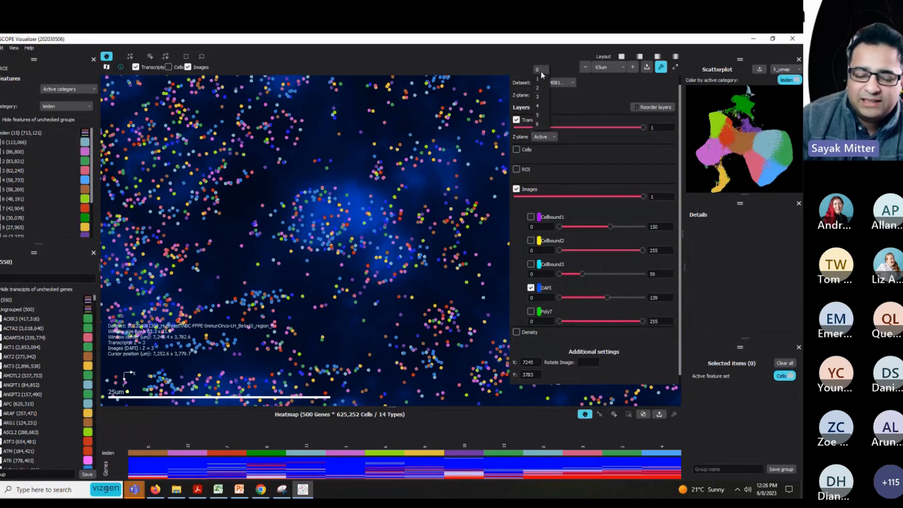
pyautogui.click(541, 73)
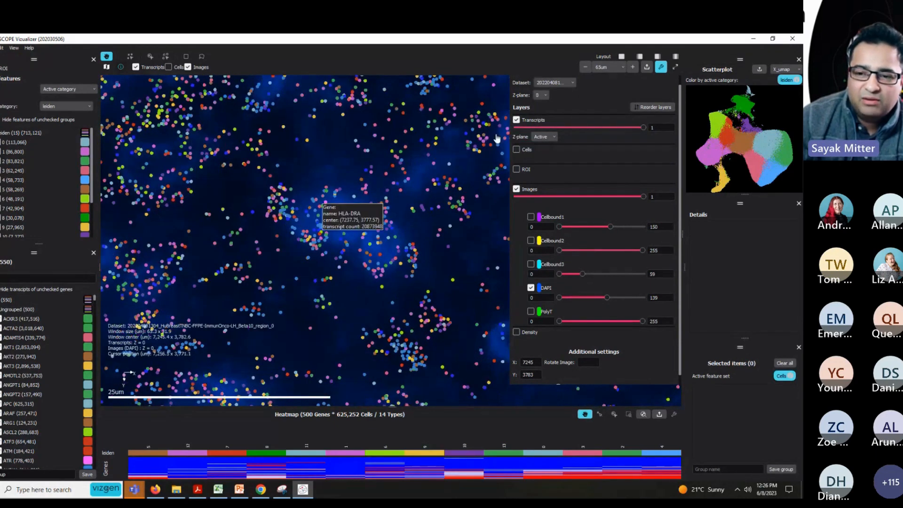
pyautogui.click(545, 96)
pyautogui.click(543, 107)
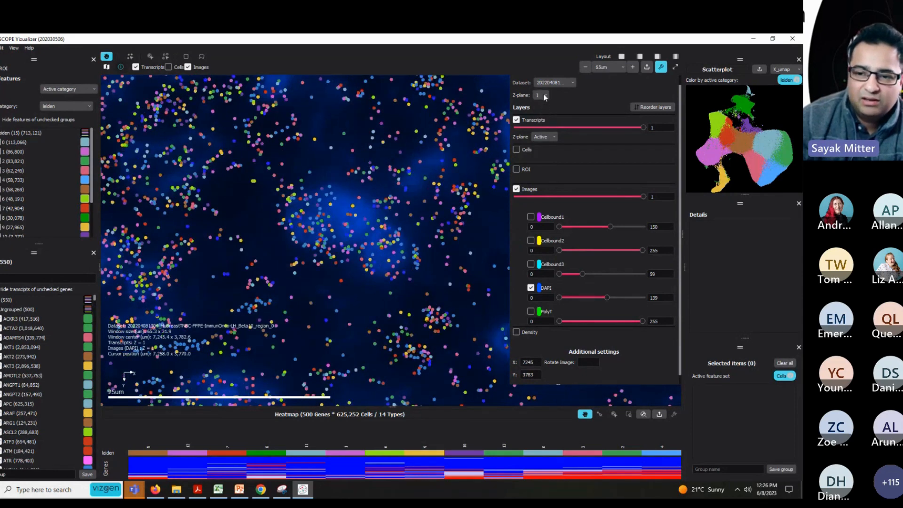
pyautogui.click(545, 96)
pyautogui.click(540, 116)
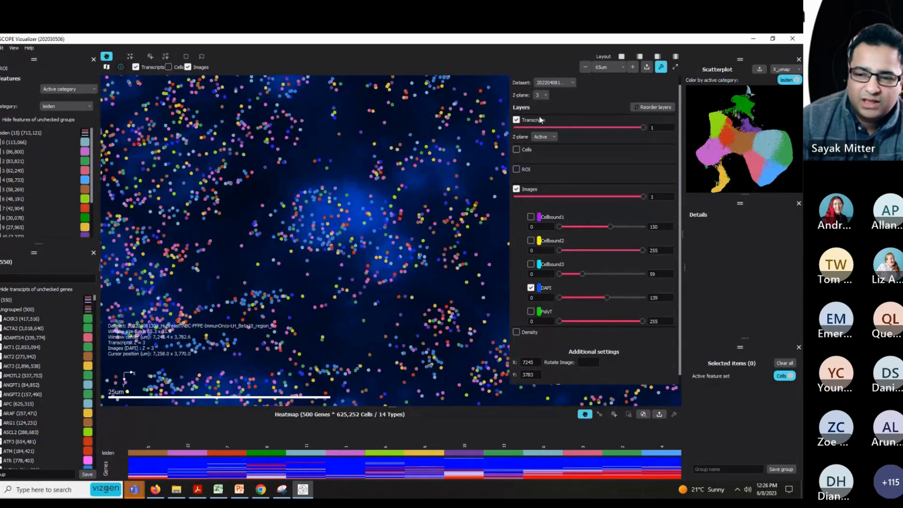
# - Set the Transcripts layer's z-plane option to All and examine the transcript density in close and wide tissue views
pyautogui.scroll(-5, 338, 312)
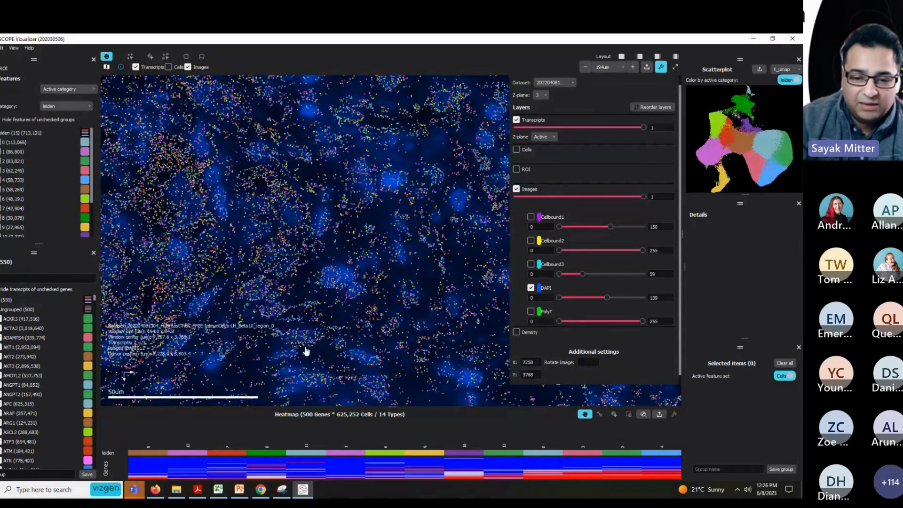
pyautogui.scroll(2, 329, 303)
pyautogui.scroll(1, 329, 304)
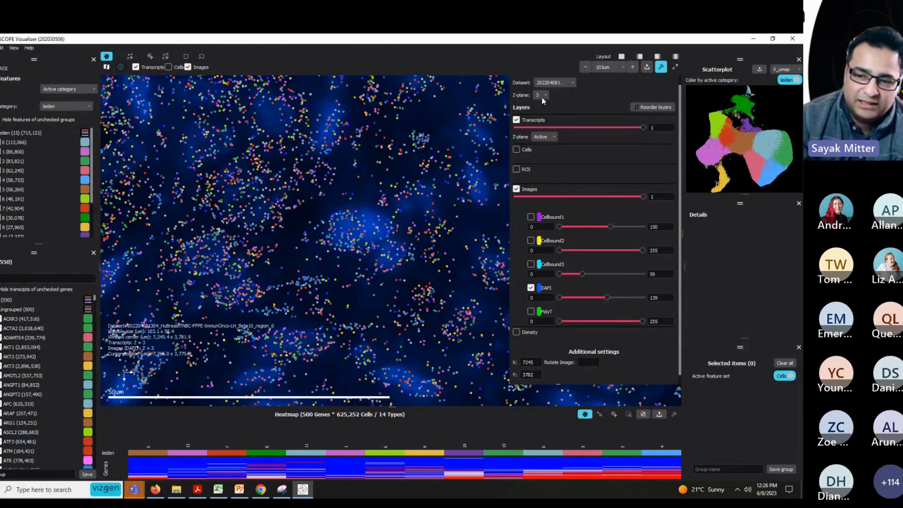
pyautogui.click(554, 137)
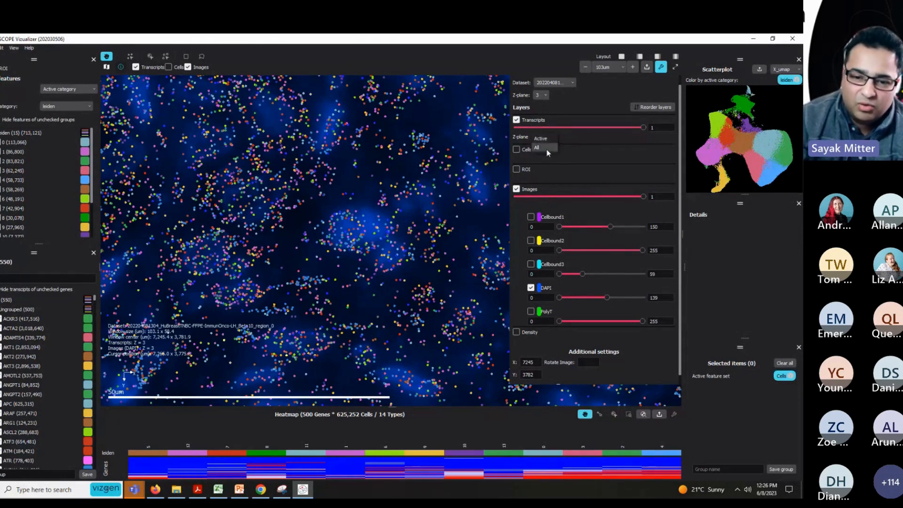
pyautogui.click(546, 149)
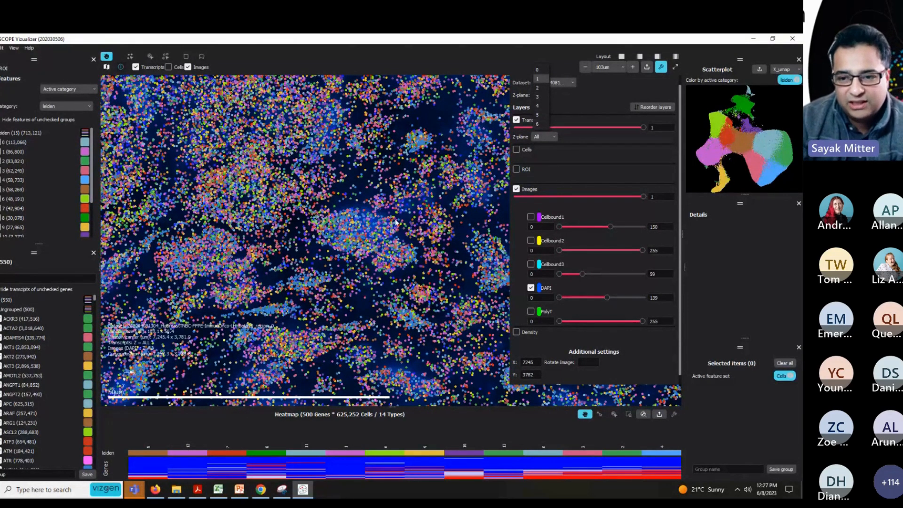
pyautogui.click(397, 196)
pyautogui.scroll(-1, 379, 219)
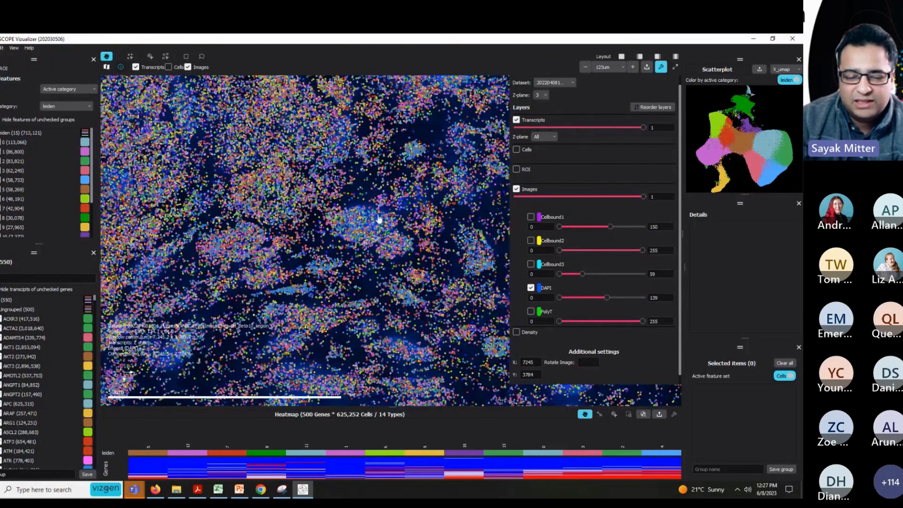
pyautogui.scroll(-5, 379, 219)
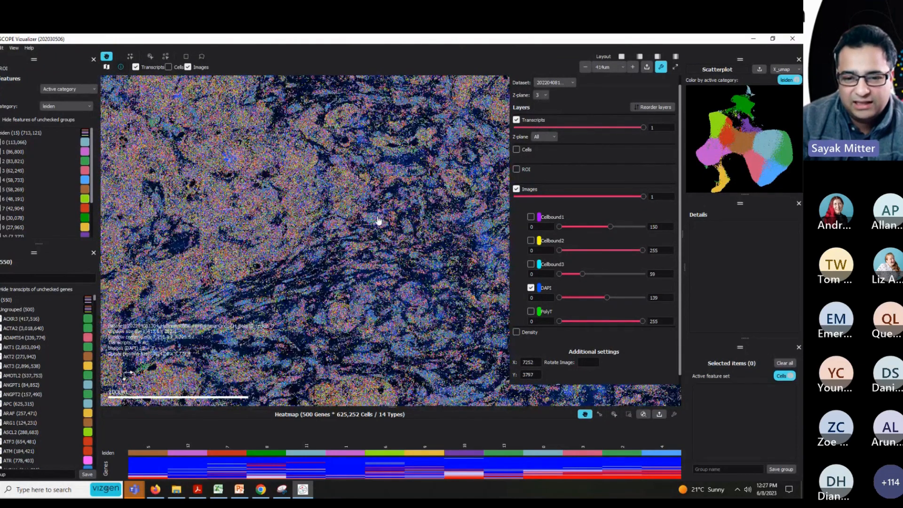
pyautogui.scroll(-3, 378, 220)
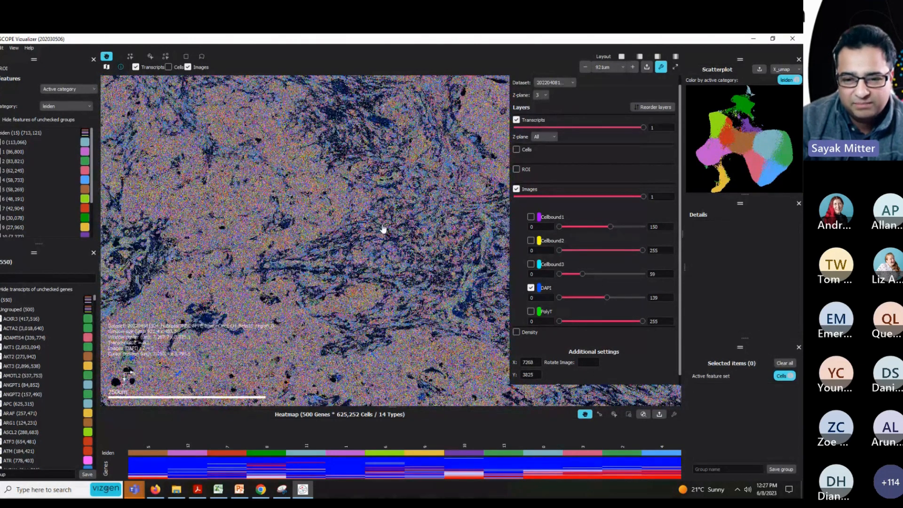
pyautogui.scroll(8, 384, 230)
# - Set the Transcripts layer's z-plane option to Active and show the Cells layer over the tissue
pyautogui.click(553, 137)
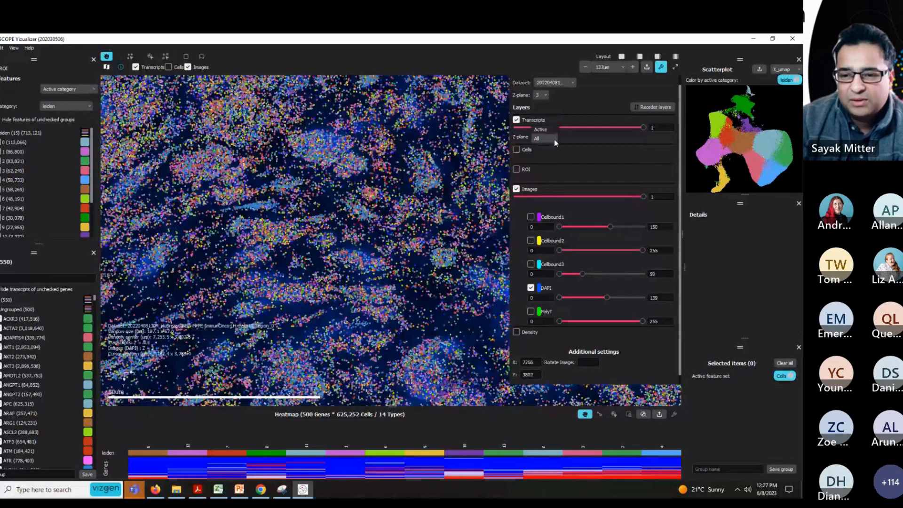
pyautogui.click(551, 132)
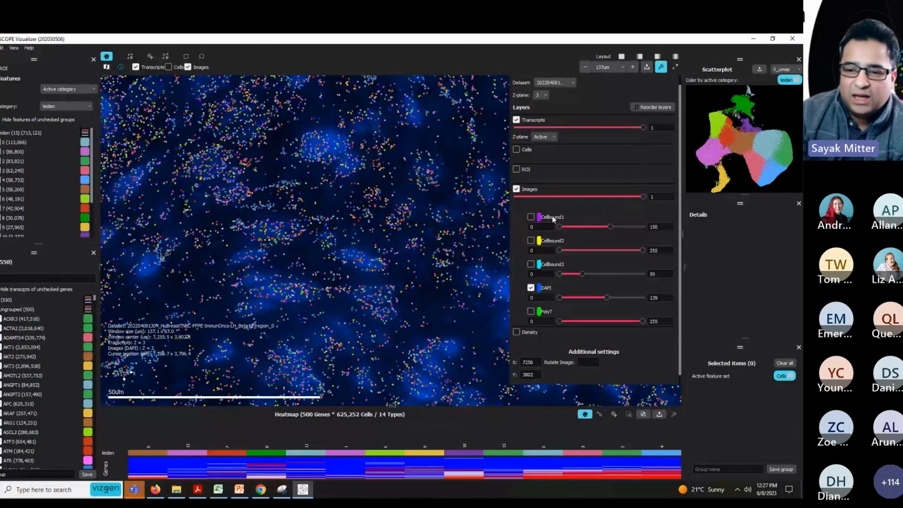
pyautogui.click(517, 150)
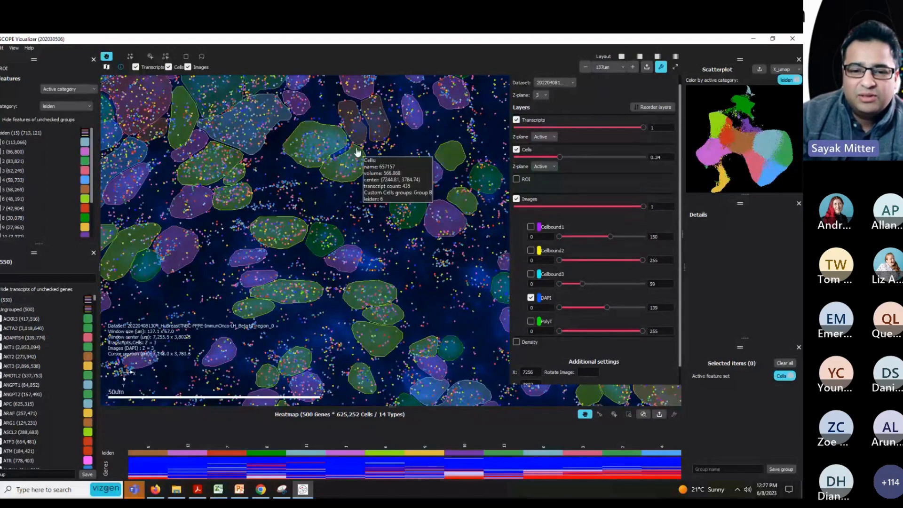
# - Inspect the details of segmented cells and view the Cells layer's z-plane options without changing them
pyautogui.moveTo(336, 143)
pyautogui.moveTo(336, 144); pyautogui.dragTo(385, 207)
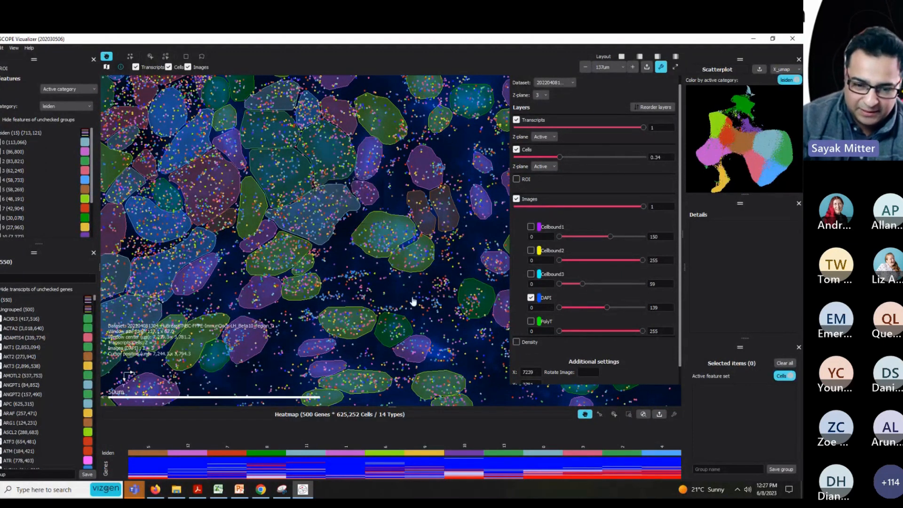
pyautogui.click(545, 166)
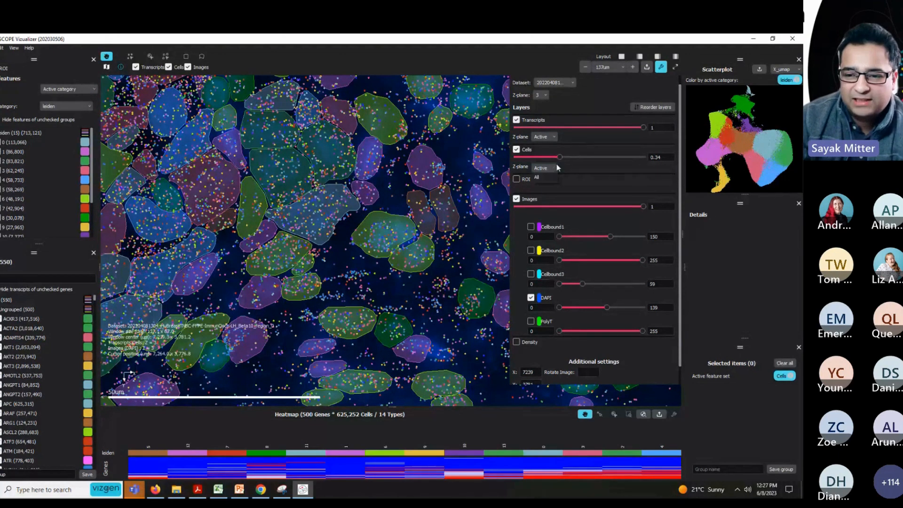
pyautogui.click(592, 183)
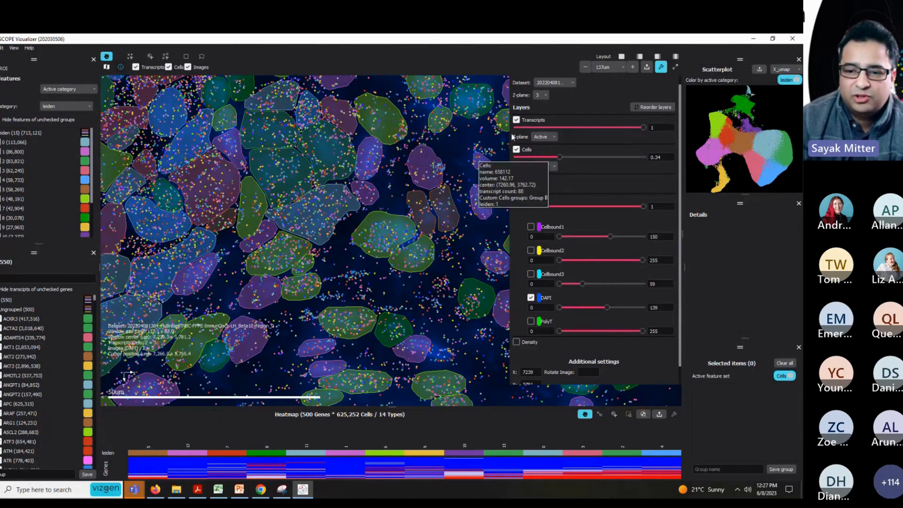
# - Hide the Cells layer and examine the transcripts over DAPI in views about 52 µm and 243 µm across
pyautogui.click(517, 150)
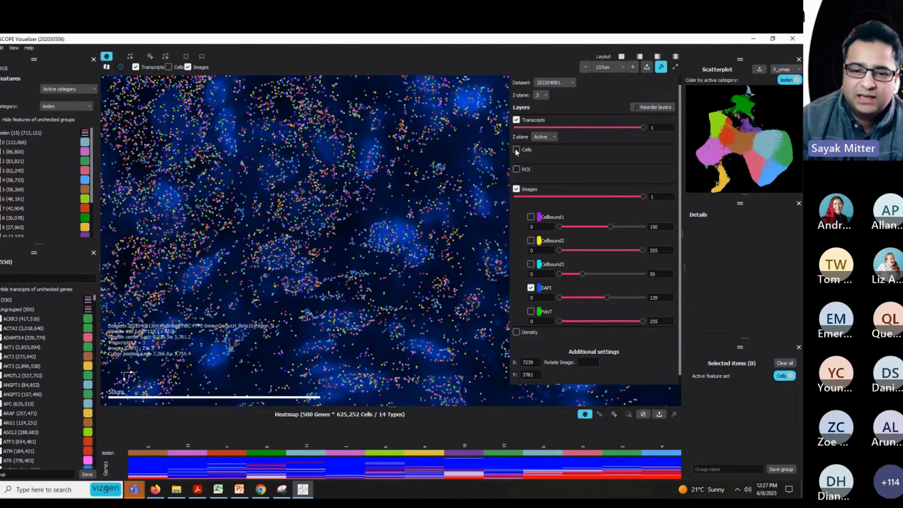
pyautogui.scroll(5, 336, 181)
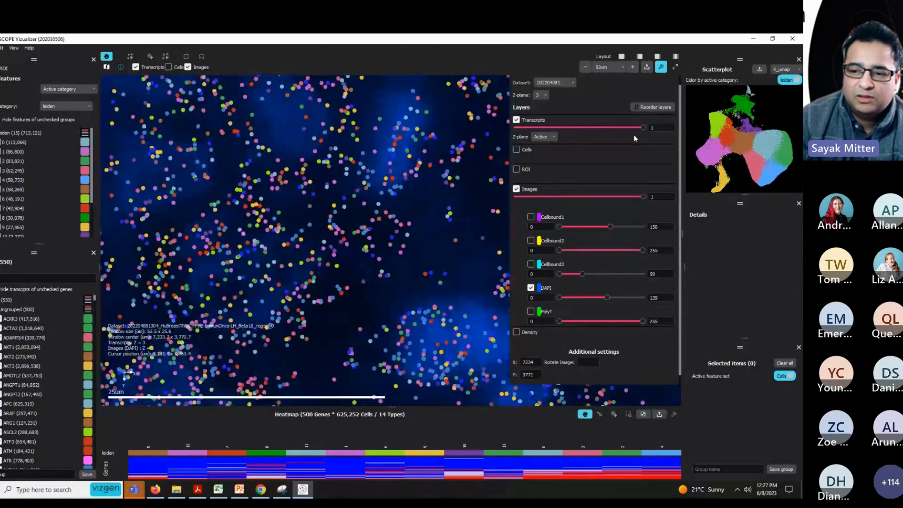
pyautogui.moveTo(640, 128)
pyautogui.mouseDown()
pyautogui.moveTo(546, 130)
pyautogui.moveTo(644, 132)
pyautogui.mouseUp()
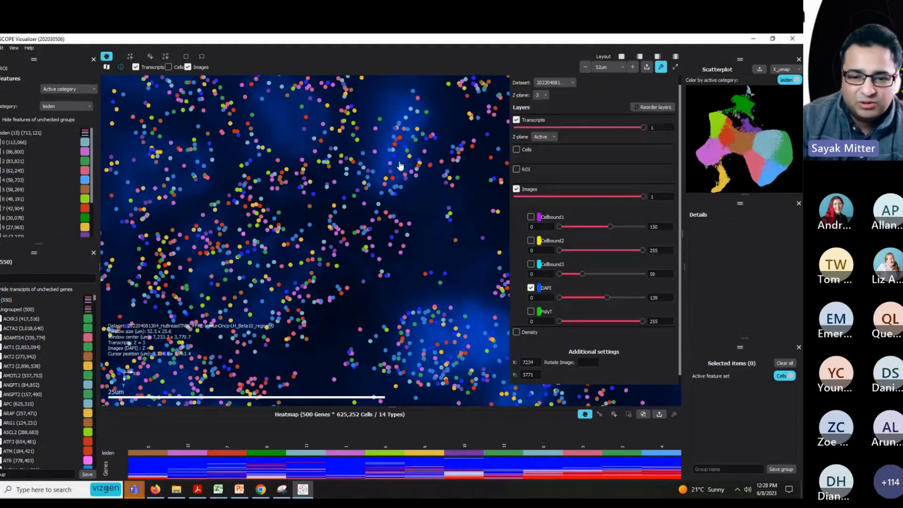
pyautogui.scroll(-4, 362, 194)
pyautogui.scroll(-2, 359, 192)
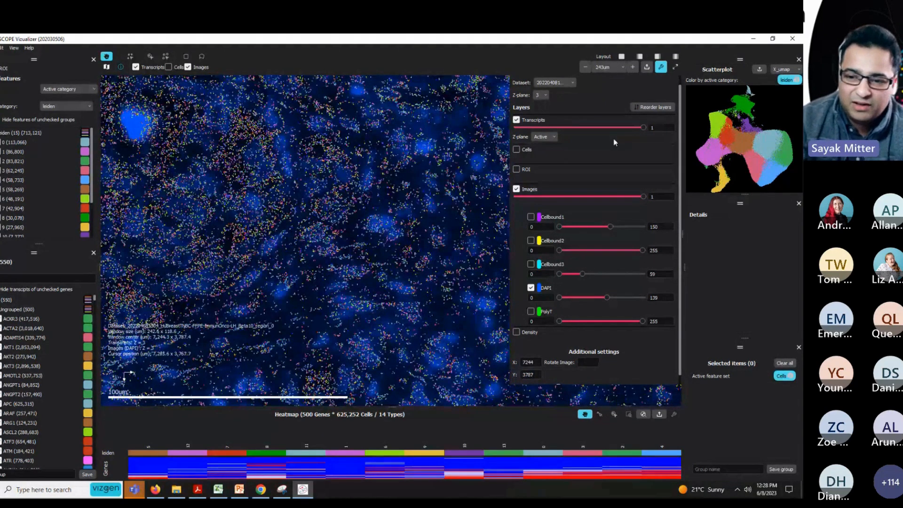
# - Show the Cells layer again and lower its opacity to 0.15 so the transcripts show through
pyautogui.click(526, 150)
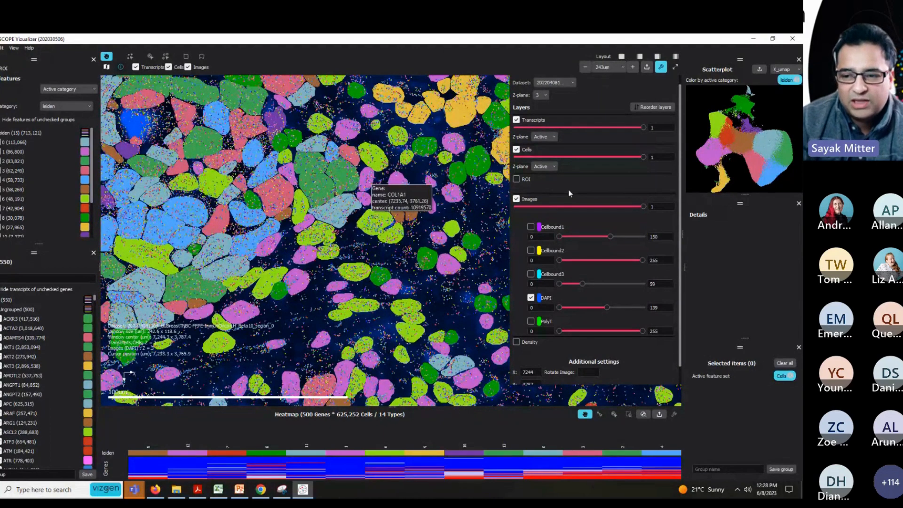
pyautogui.moveTo(644, 157); pyautogui.dragTo(543, 163)
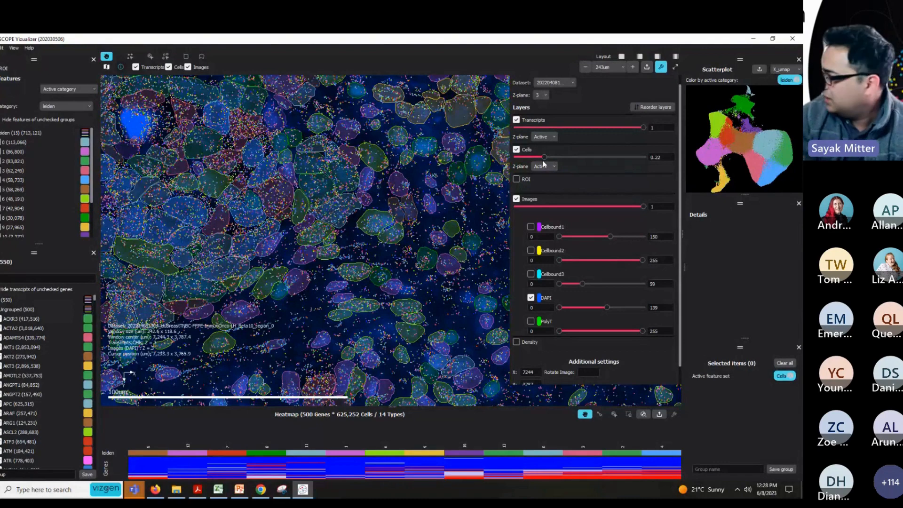
pyautogui.moveTo(334, 156); pyautogui.dragTo(392, 231)
pyautogui.moveTo(247, 171)
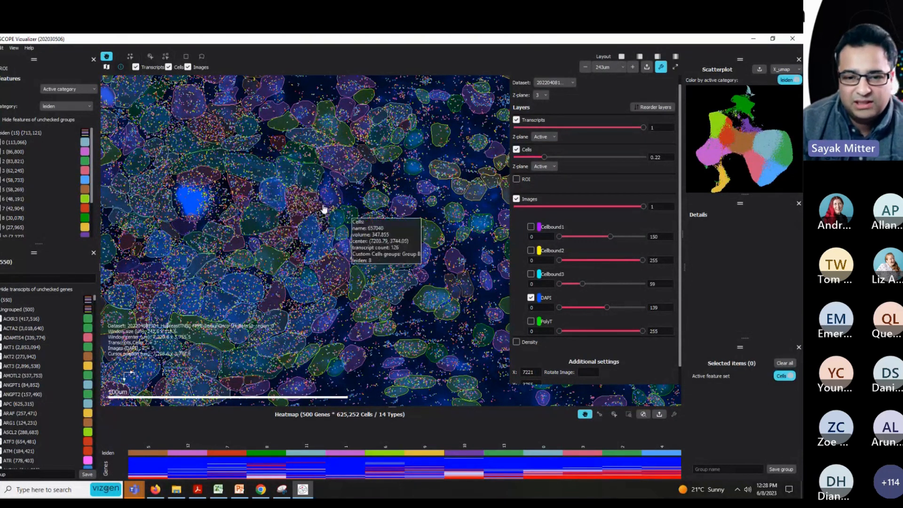
pyautogui.moveTo(544, 157); pyautogui.dragTo(536, 157)
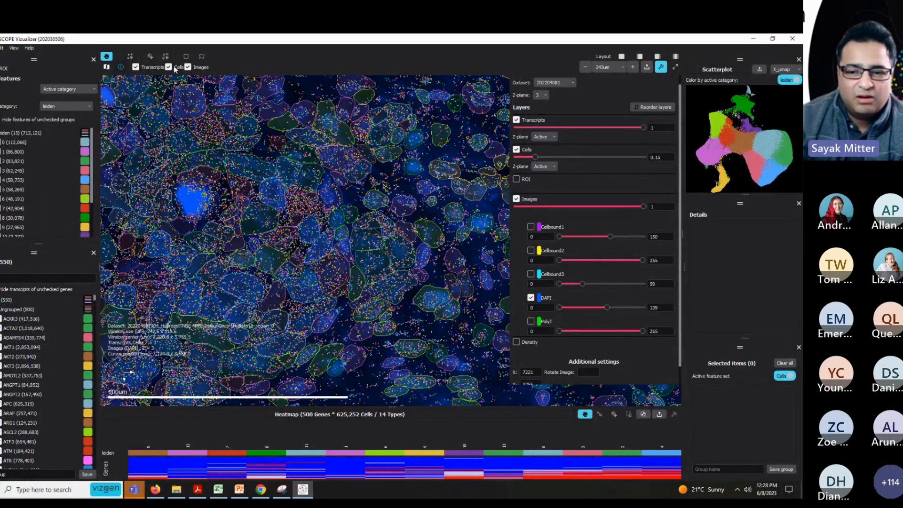
# - Hide the Cells and Transcripts layers and examine the nuclei in the DAPI image in wide and close views
pyautogui.click(517, 150)
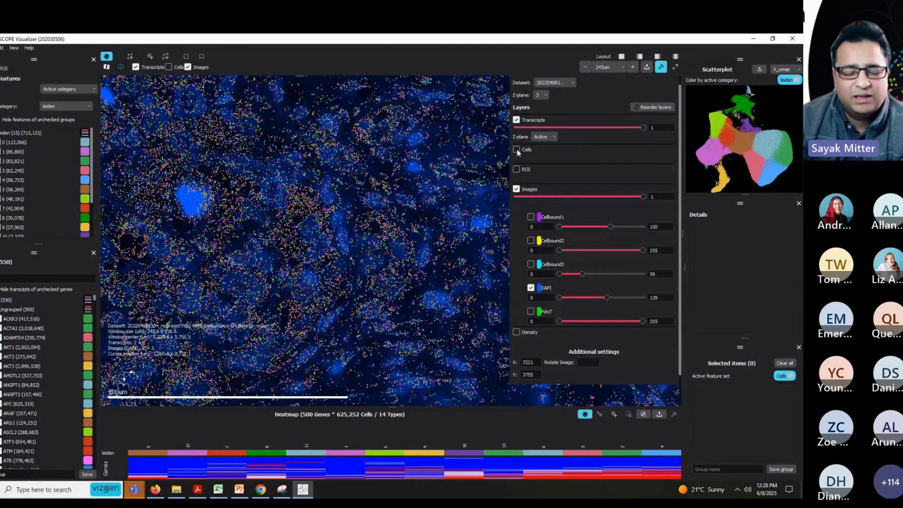
pyautogui.click(517, 119)
pyautogui.scroll(-5, 357, 302)
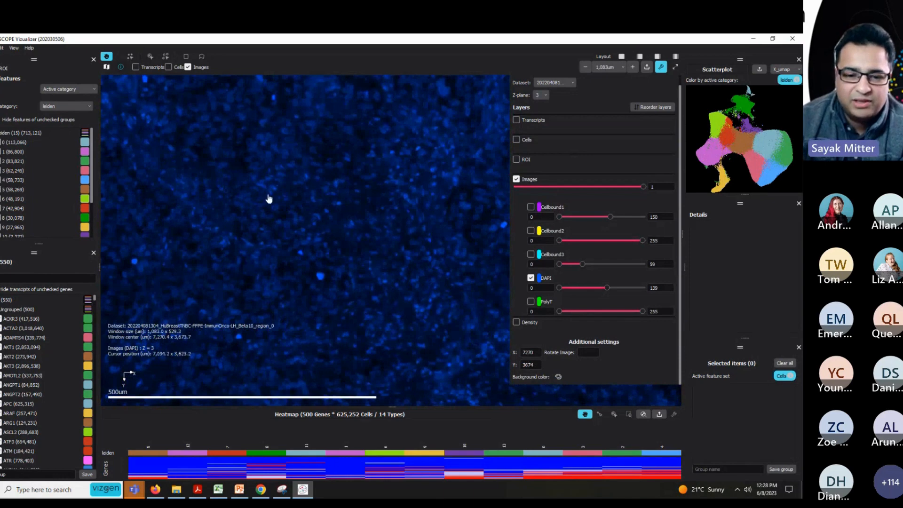
pyautogui.moveTo(268, 197); pyautogui.dragTo(381, 254)
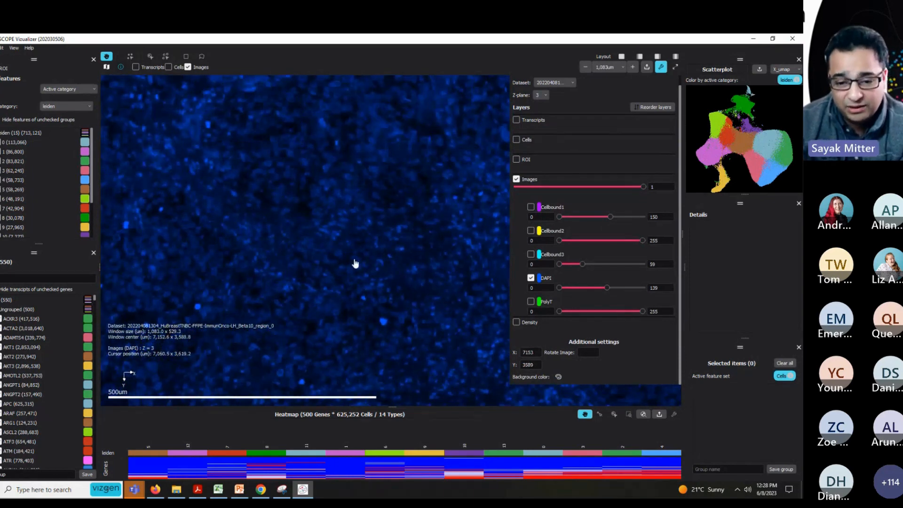
pyautogui.scroll(-3, 357, 262)
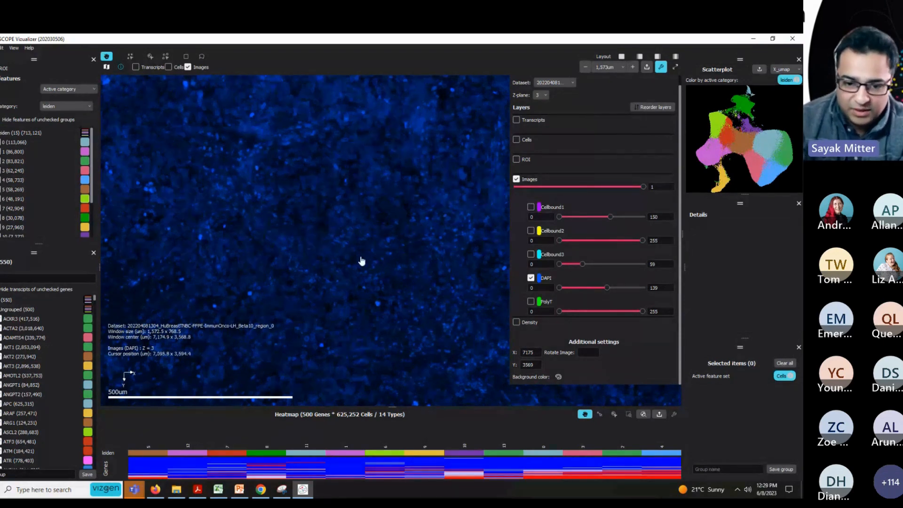
pyautogui.scroll(5, 361, 261)
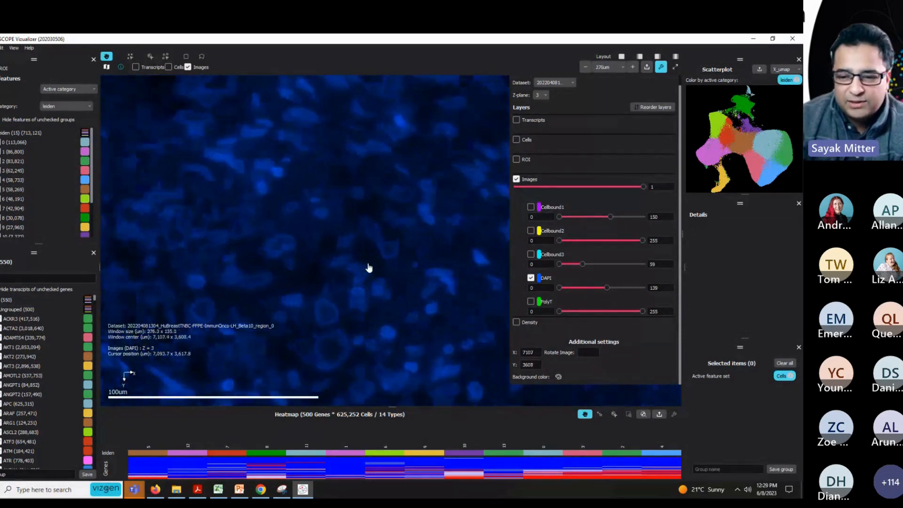
# - Overlay the PolyT channel on the DAPI image for comparison and hide it again
pyautogui.click(531, 301)
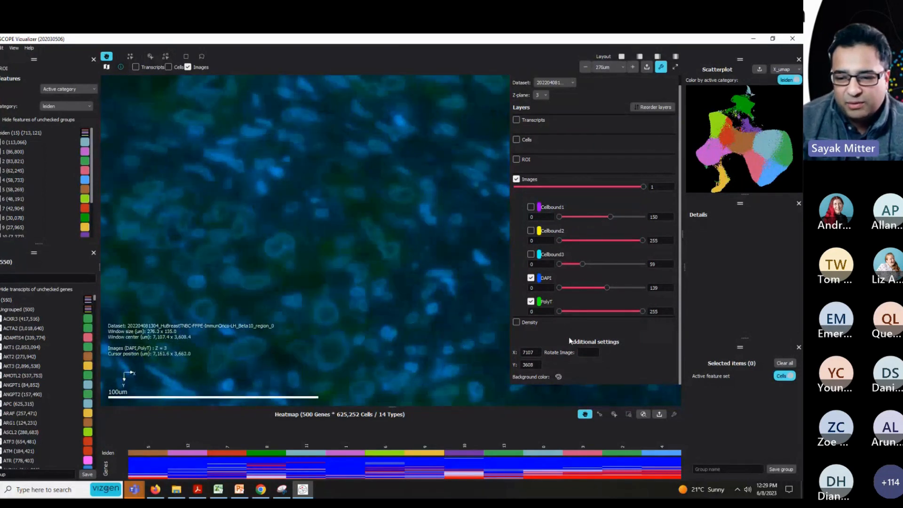
pyautogui.moveTo(641, 312)
pyautogui.mouseDown()
pyautogui.moveTo(615, 312)
pyautogui.moveTo(629, 312)
pyautogui.mouseUp()
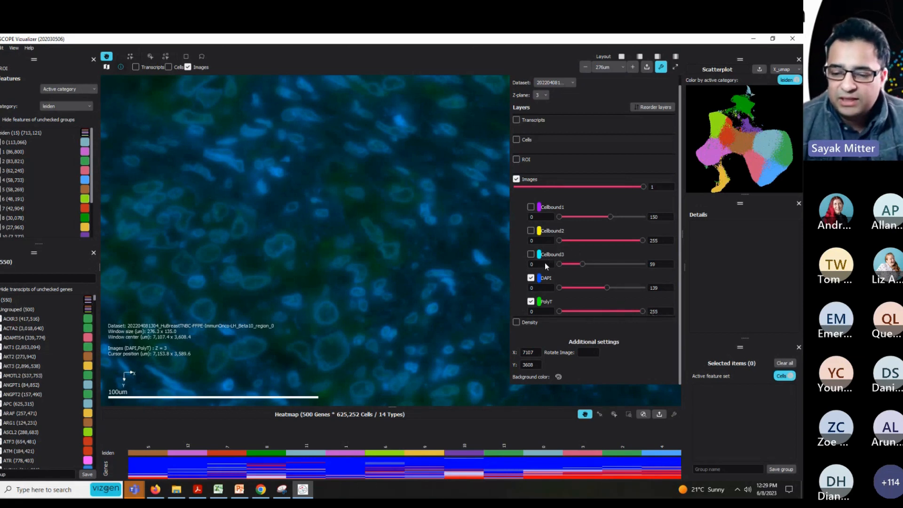
pyautogui.click(533, 302)
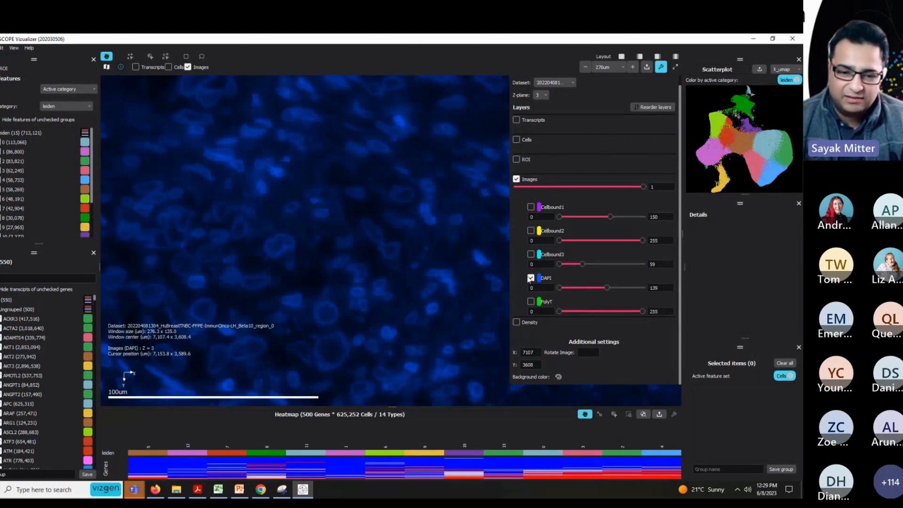
# - Show the Cellbound3 channel with DAPI in a view about 843 µm across and change the DAPI colour to white
pyautogui.scroll(-5, 346, 242)
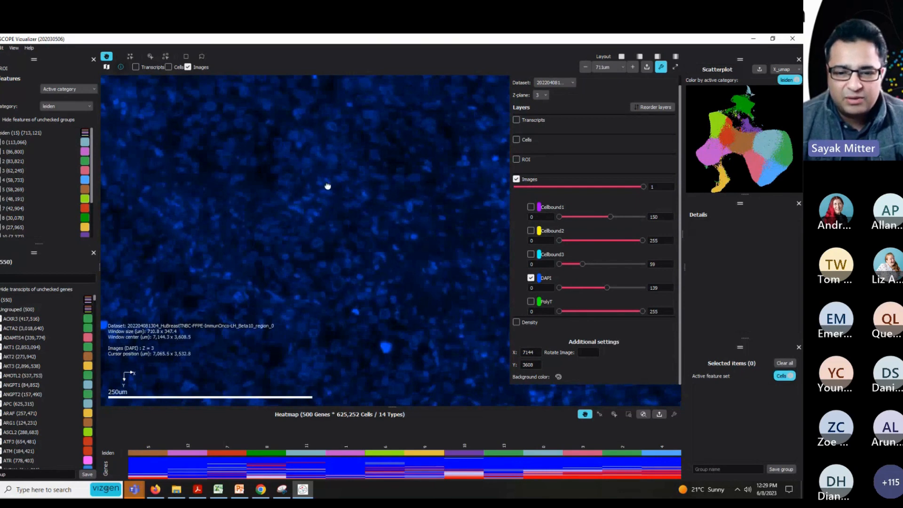
pyautogui.scroll(-2, 414, 278)
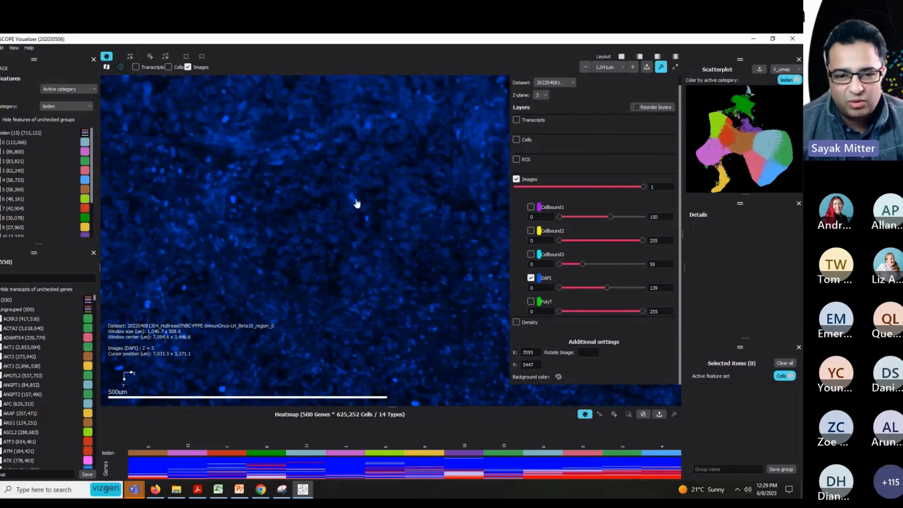
pyautogui.scroll(1, 356, 201)
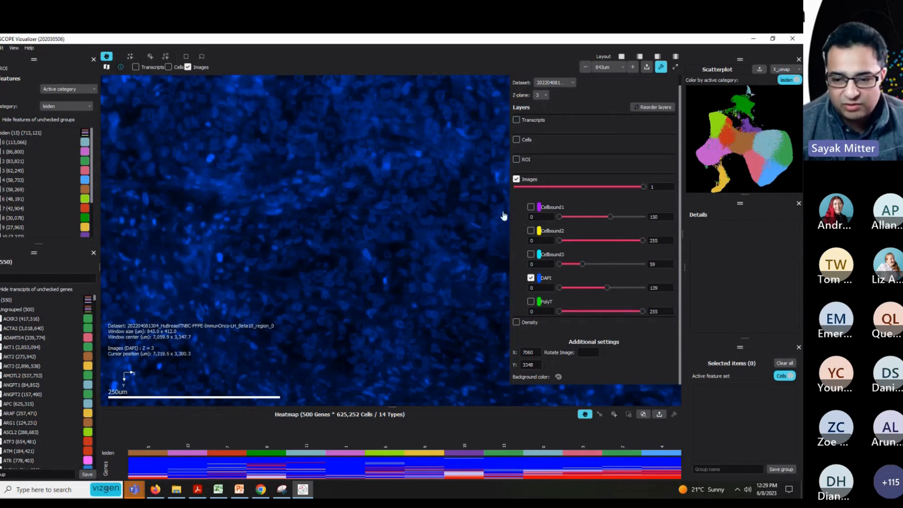
pyautogui.click(531, 255)
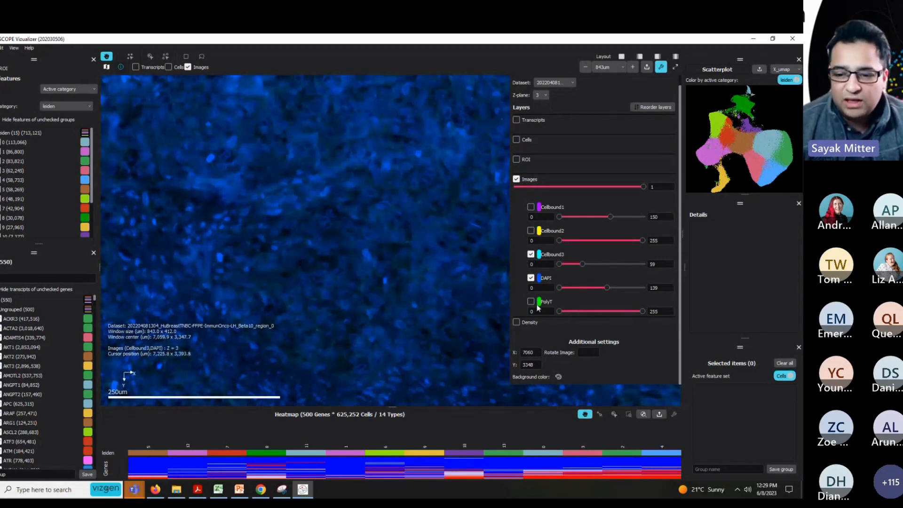
pyautogui.click(539, 279)
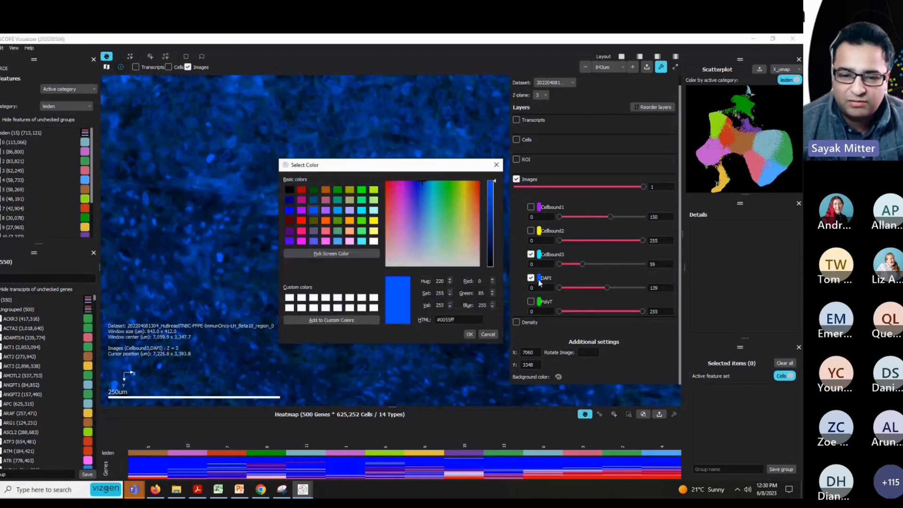
pyautogui.click(374, 242)
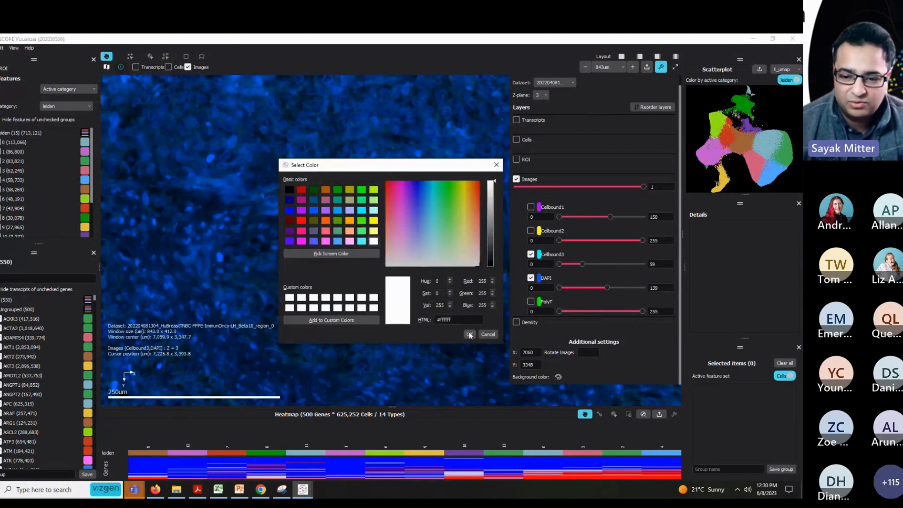
pyautogui.click(470, 334)
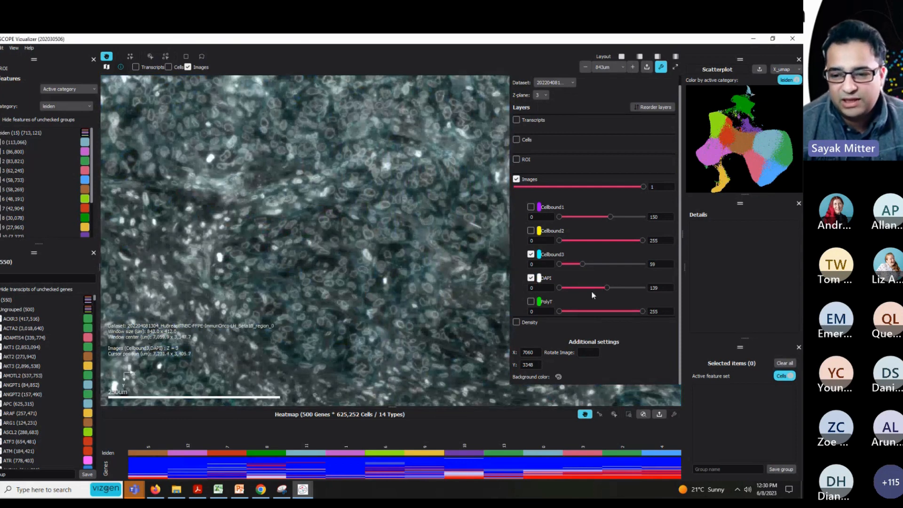
# - Hide the DAPI channel and set the Cellbound3 intensity range to 1–43, checking the cell boundaries in close-up
pyautogui.click(532, 278)
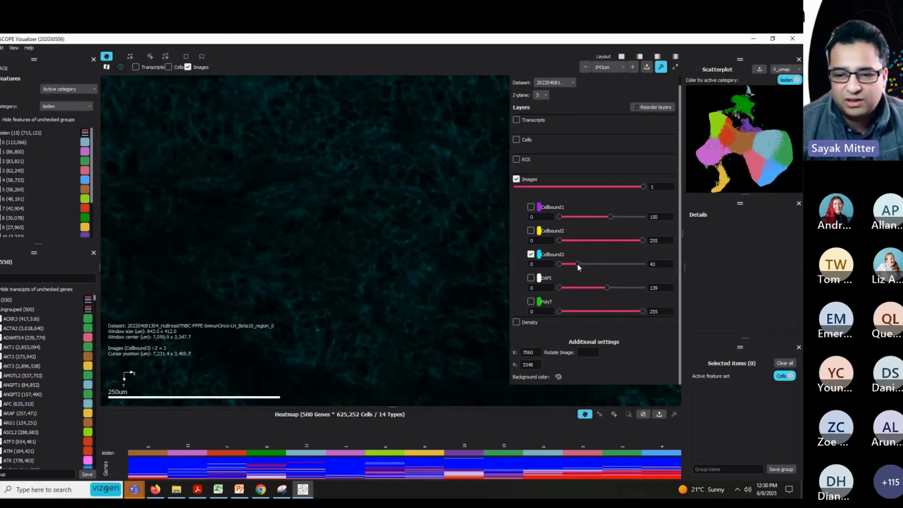
pyautogui.scroll(-1, 312, 235)
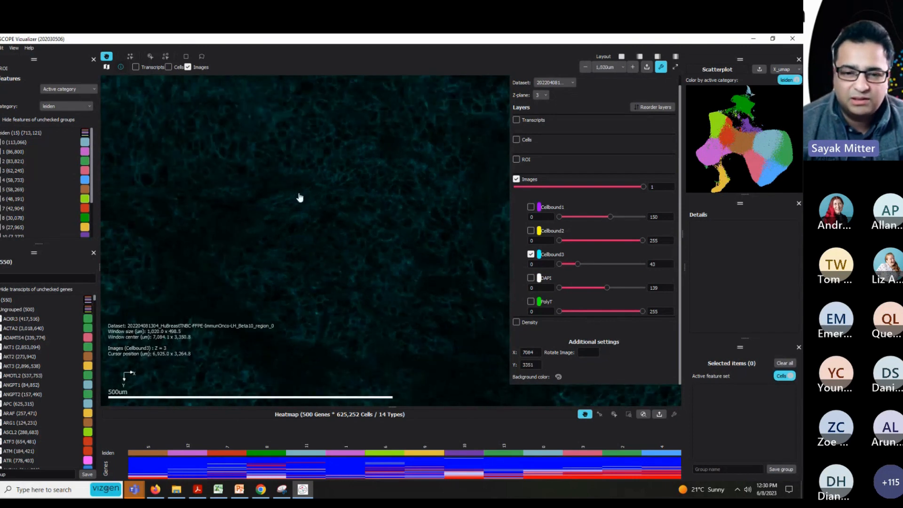
pyautogui.scroll(1, 300, 193)
pyautogui.moveTo(355, 124); pyautogui.dragTo(330, 285)
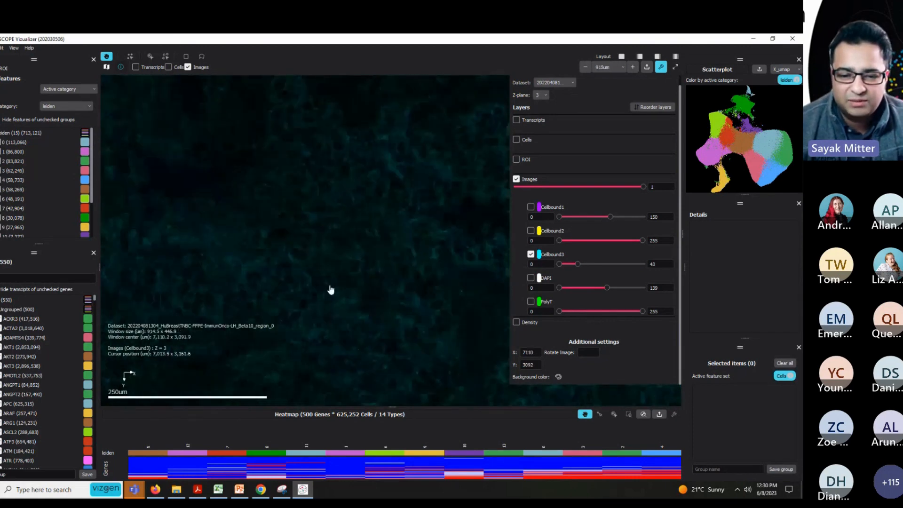
pyautogui.scroll(5, 331, 290)
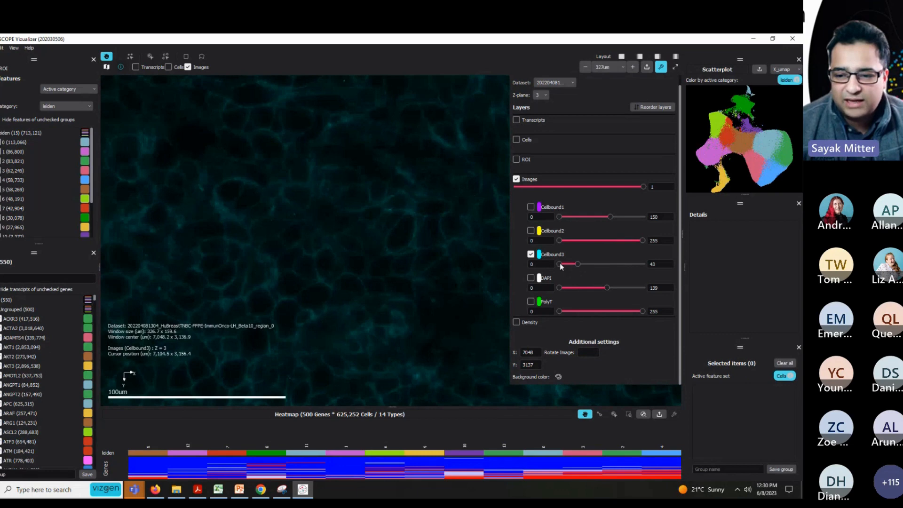
pyautogui.click(531, 254)
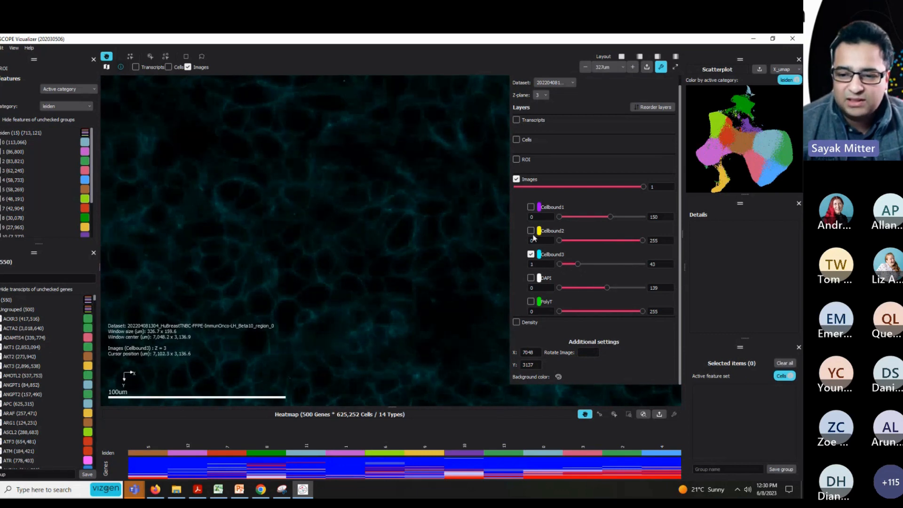
# - Show DAPI with Cellbound3 again, set the DAPI maximum intensity to 249, and survey the tissue about 833 µm across
pyautogui.click(531, 278)
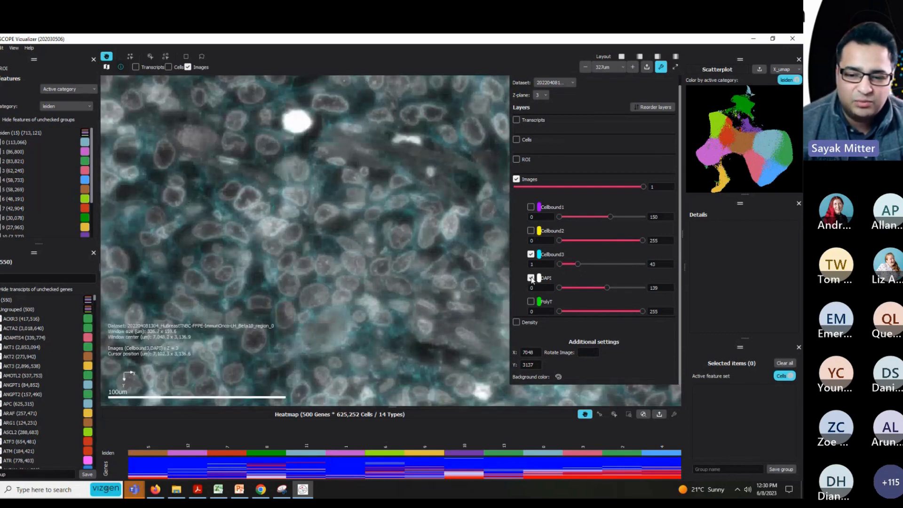
pyautogui.moveTo(607, 288); pyautogui.dragTo(641, 287)
pyautogui.moveTo(276, 139); pyautogui.dragTo(436, 297)
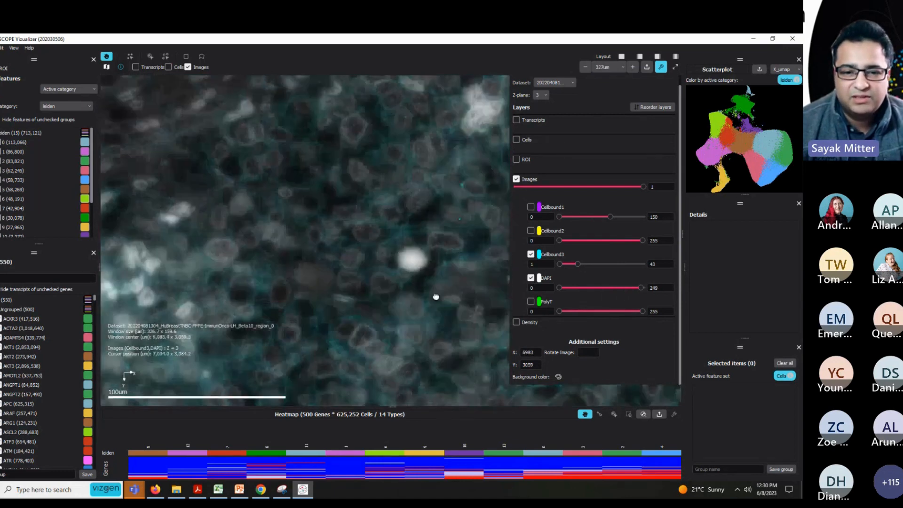
pyautogui.scroll(-5, 268, 167)
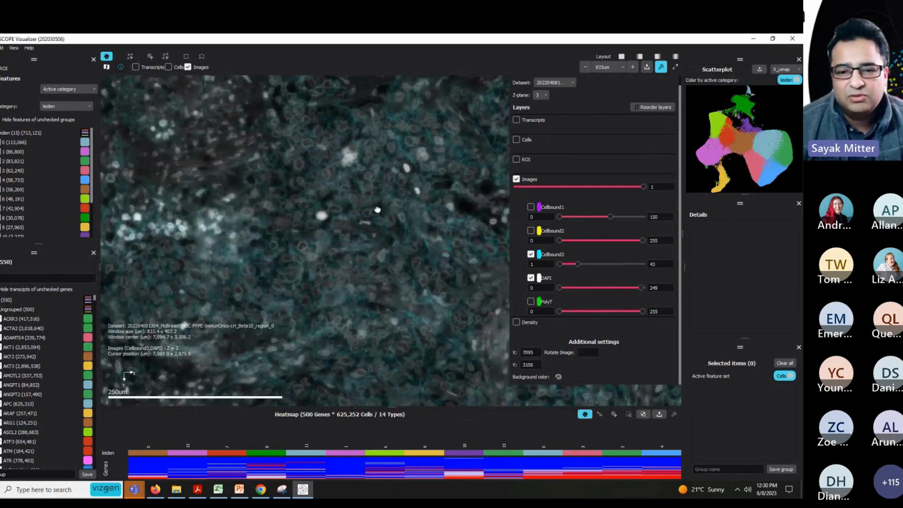
pyautogui.moveTo(378, 210); pyautogui.dragTo(368, 256)
pyautogui.moveTo(393, 162); pyautogui.dragTo(372, 213)
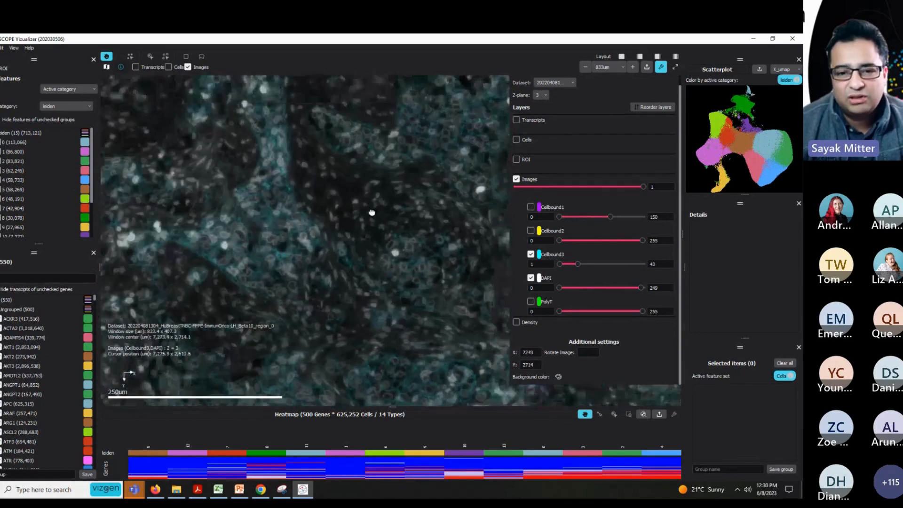
# - Hide the DAPI channel and add Cellbound2 to Cellbound3 in a tissue view about 491 µm across
pyautogui.scroll(-6, 372, 212)
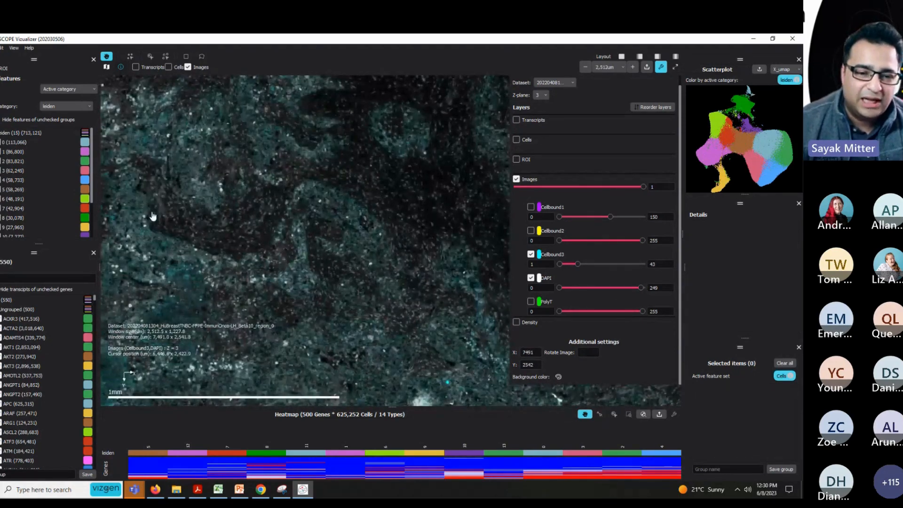
pyautogui.scroll(-5, 153, 217)
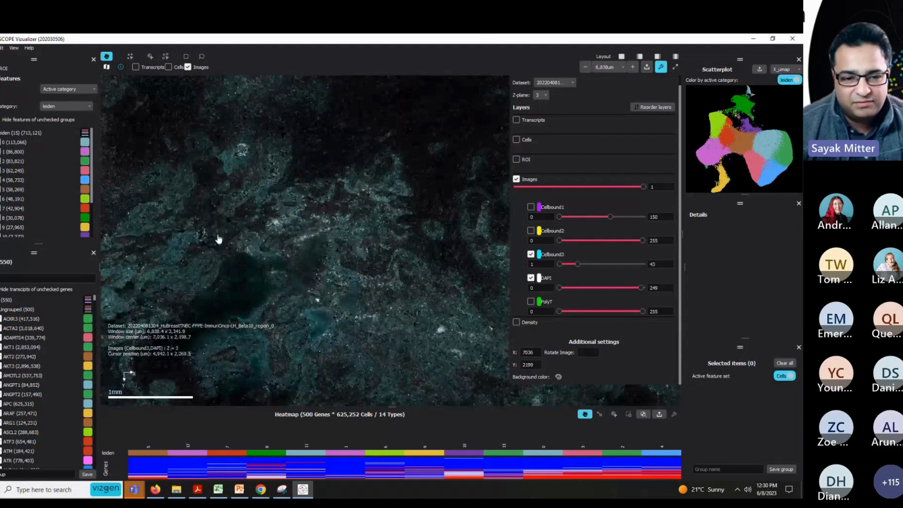
pyautogui.moveTo(218, 240); pyautogui.dragTo(342, 196)
pyautogui.moveTo(403, 371); pyautogui.dragTo(360, 287)
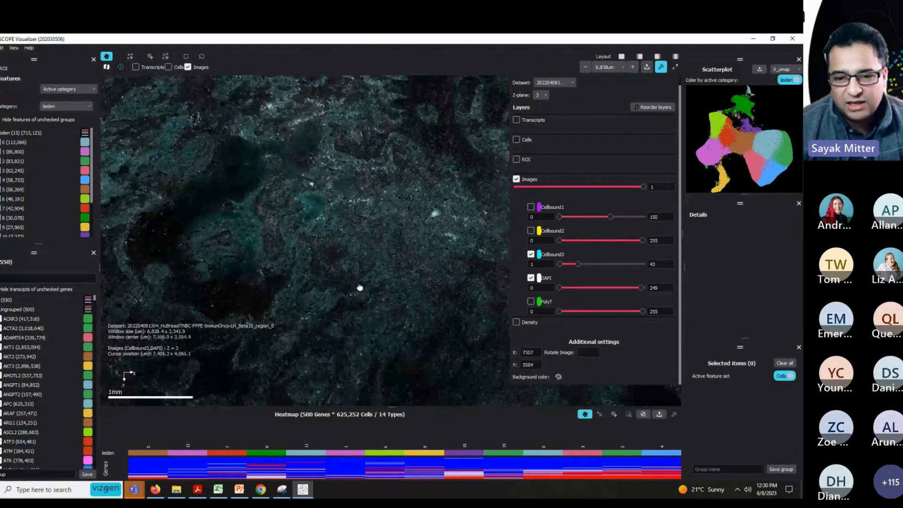
pyautogui.scroll(12, 360, 288)
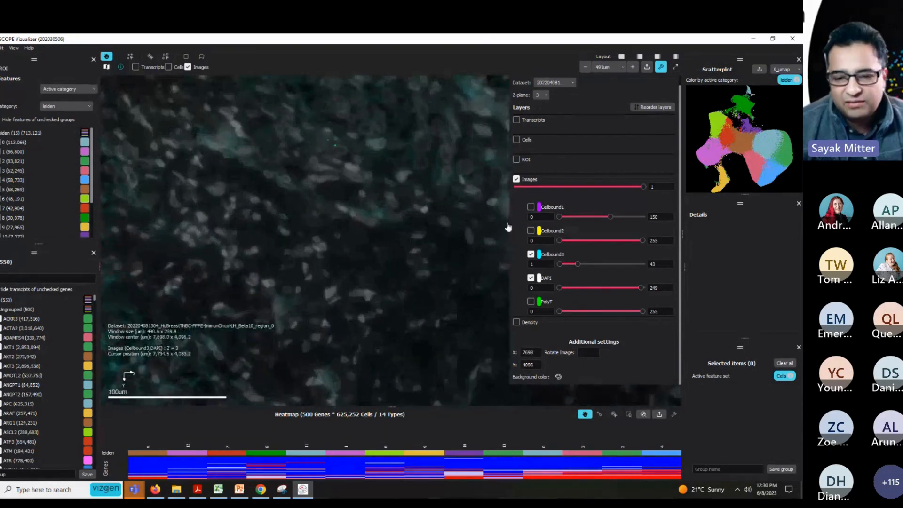
pyautogui.moveTo(234, 203); pyautogui.dragTo(341, 287)
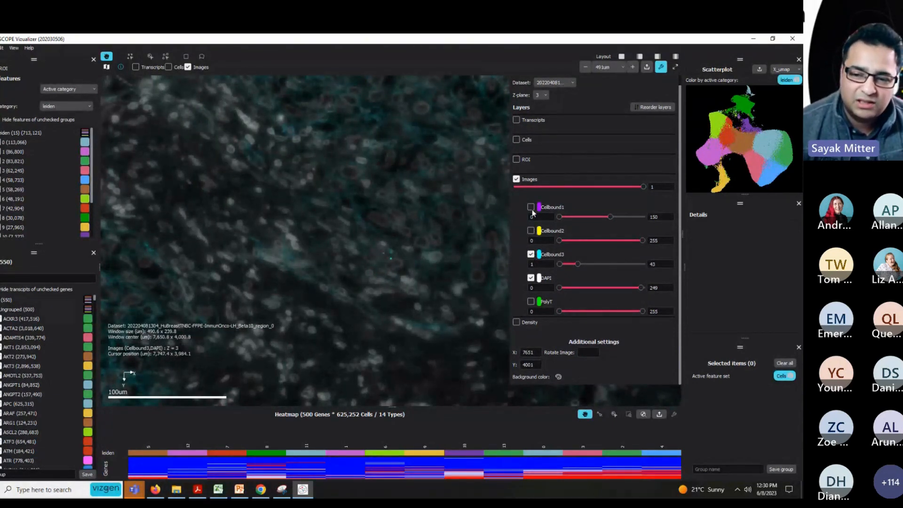
pyautogui.click(531, 278)
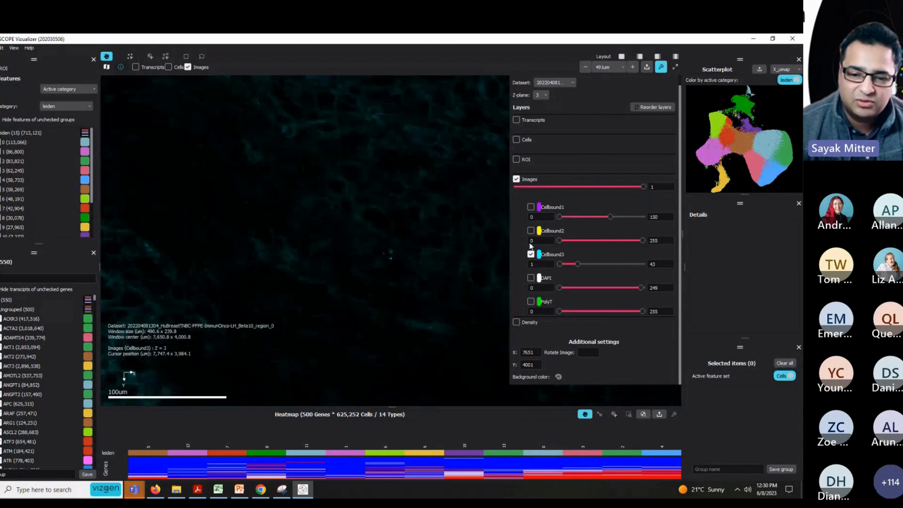
pyautogui.click(531, 232)
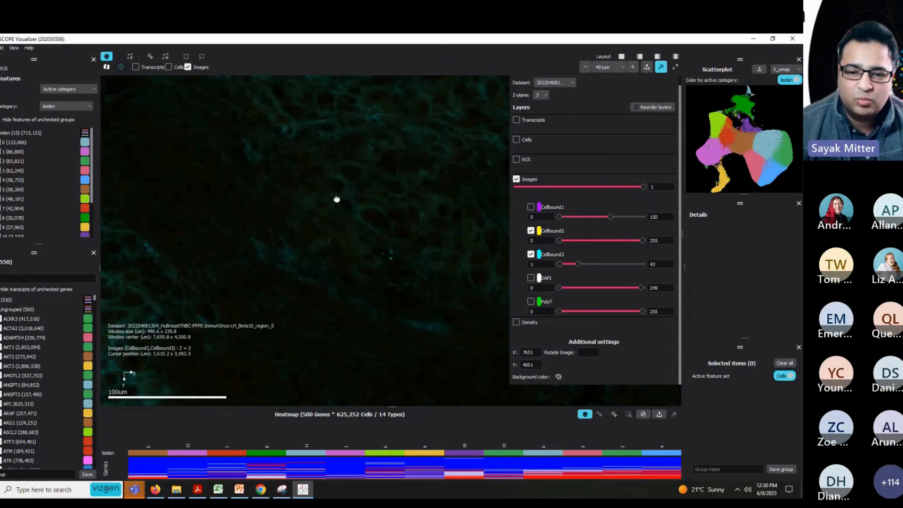
# - Hide Cellbound3 to show Cellbound2 alone in a view about 940 µm across and set its maximum intensity to 116
pyautogui.scroll(-4, 336, 200)
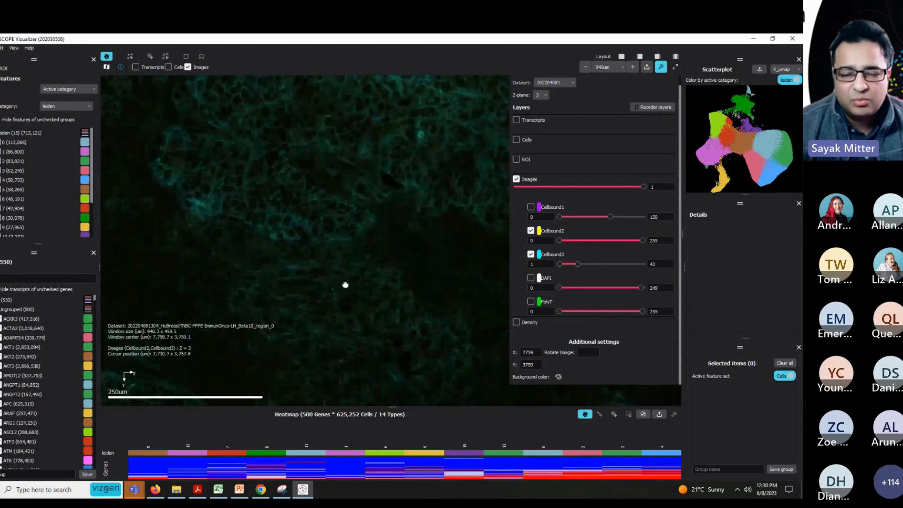
pyautogui.click(531, 253)
pyautogui.moveTo(373, 197); pyautogui.dragTo(351, 277)
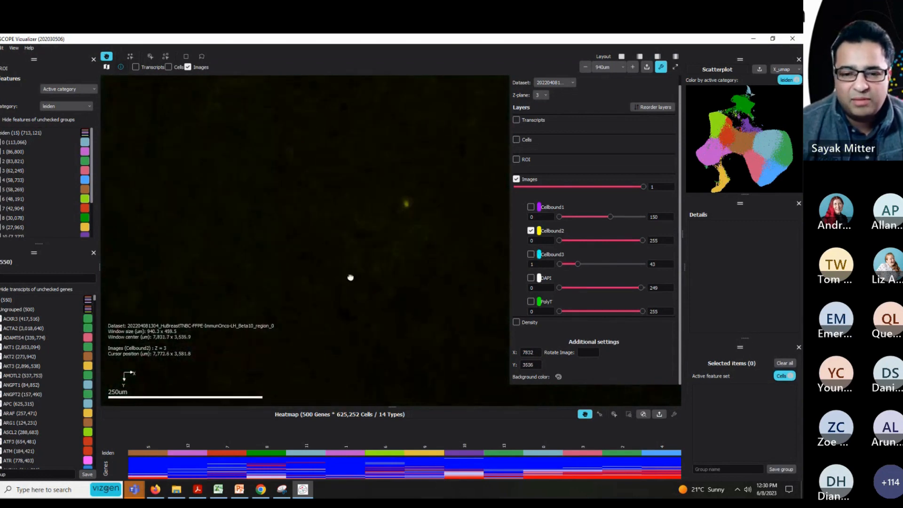
pyautogui.moveTo(642, 241); pyautogui.dragTo(600, 241)
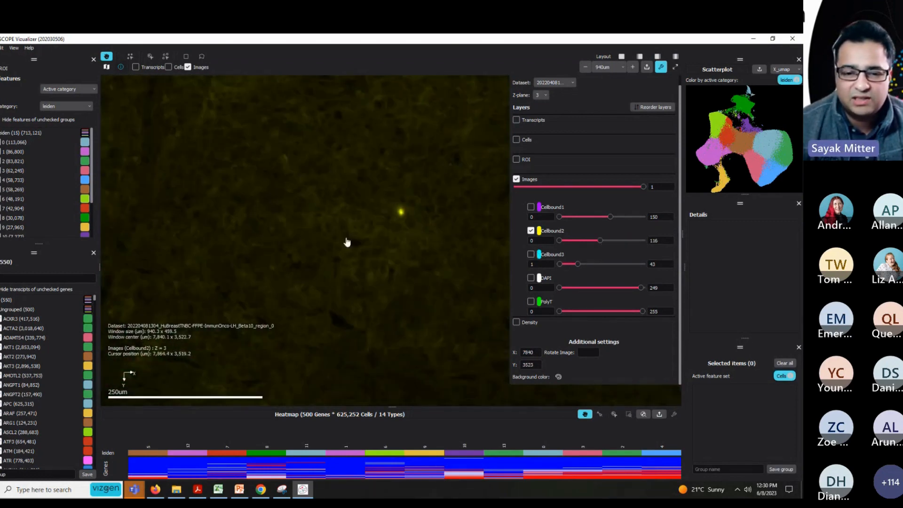
# - Switch the image display to the Cellbound1 channel alone and set its maximum intensity to 104
pyautogui.click(531, 254)
pyautogui.click(531, 230)
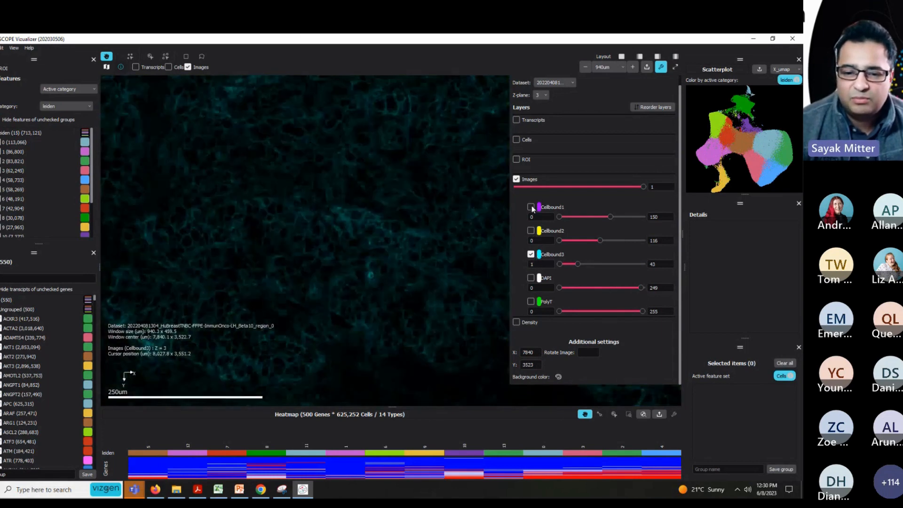
pyautogui.click(531, 207)
pyautogui.click(531, 254)
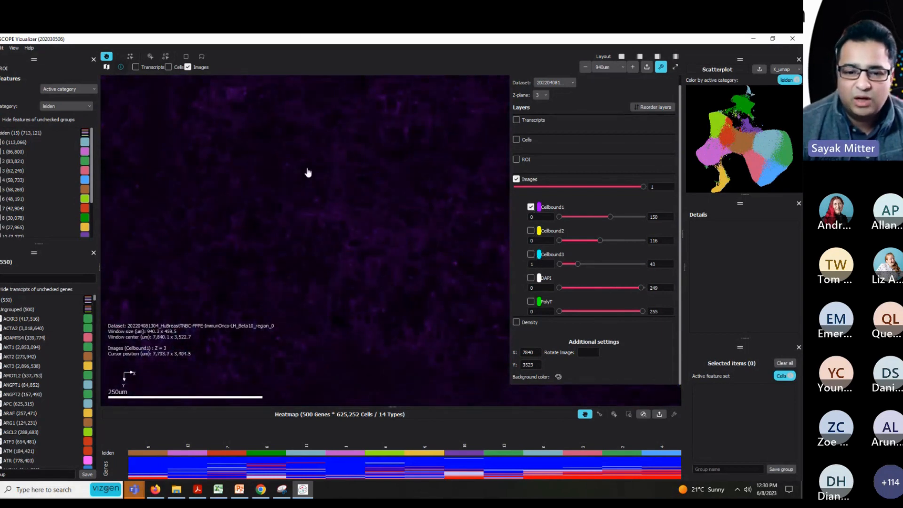
pyautogui.scroll(-2, 270, 250)
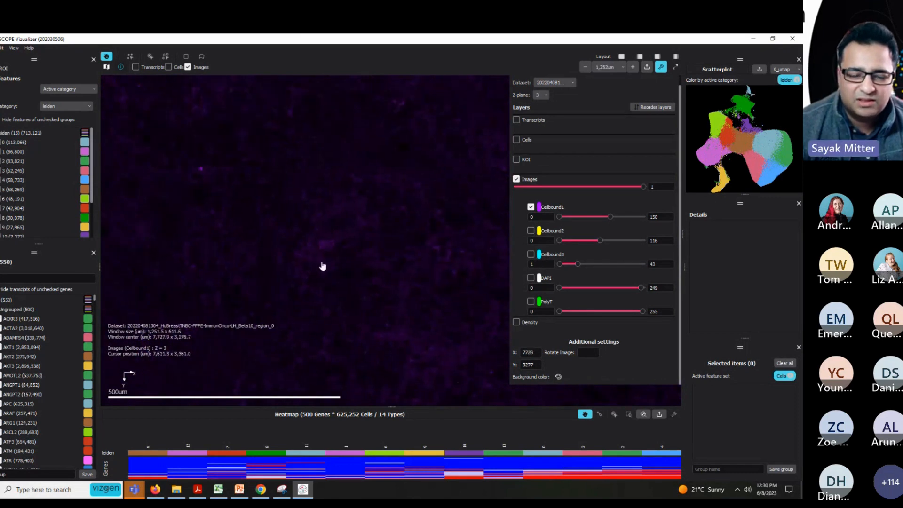
pyautogui.scroll(-2, 323, 266)
pyautogui.moveTo(608, 217); pyautogui.dragTo(600, 217)
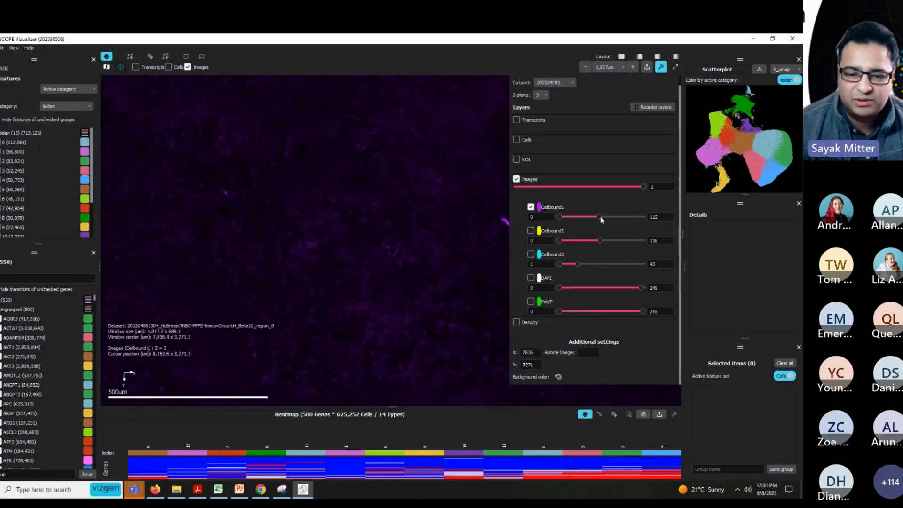
pyautogui.moveTo(305, 264); pyautogui.dragTo(389, 317)
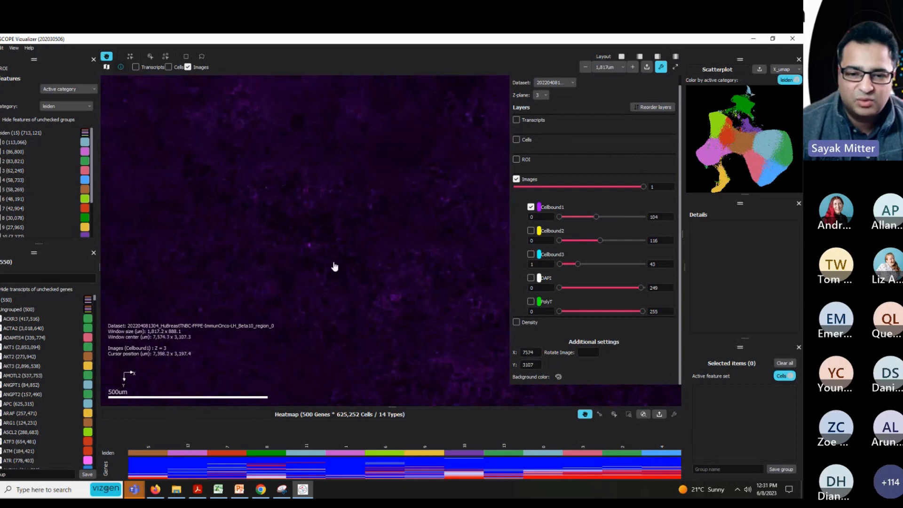
pyautogui.scroll(5, 317, 216)
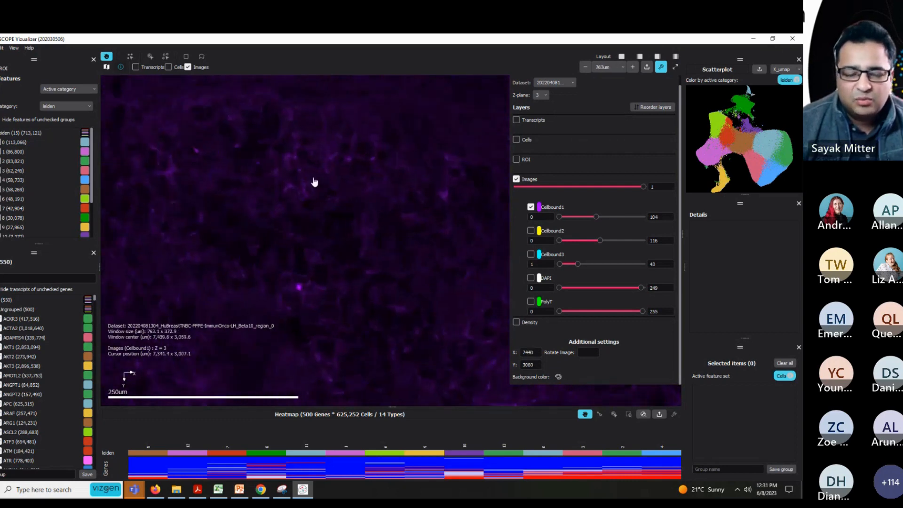
# - Overlay the cell boundaries on the Cellbound1 image and survey neighbouring tissue in a view about 687 µm across
pyautogui.click(169, 68)
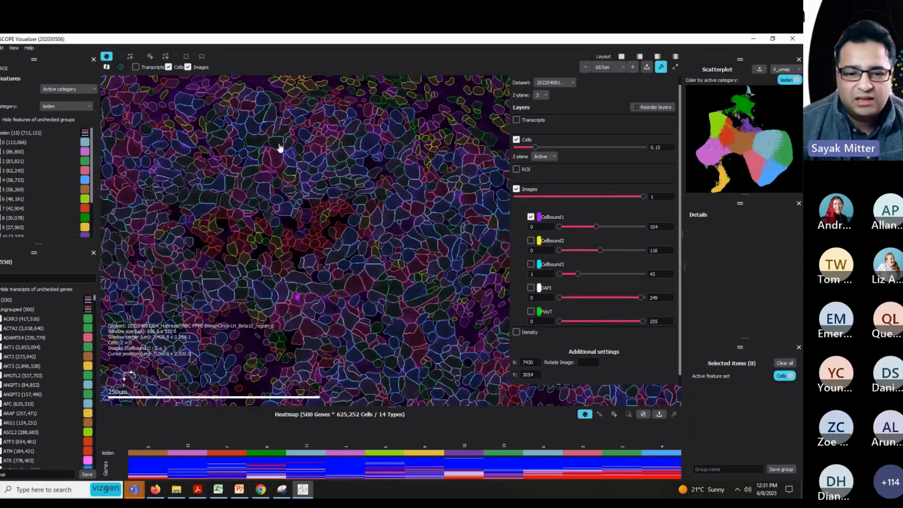
pyautogui.moveTo(279, 148)
pyautogui.mouseDown()
pyautogui.moveTo(357, 213)
pyautogui.moveTo(371, 256)
pyautogui.mouseUp()
pyautogui.moveTo(298, 266); pyautogui.dragTo(406, 266)
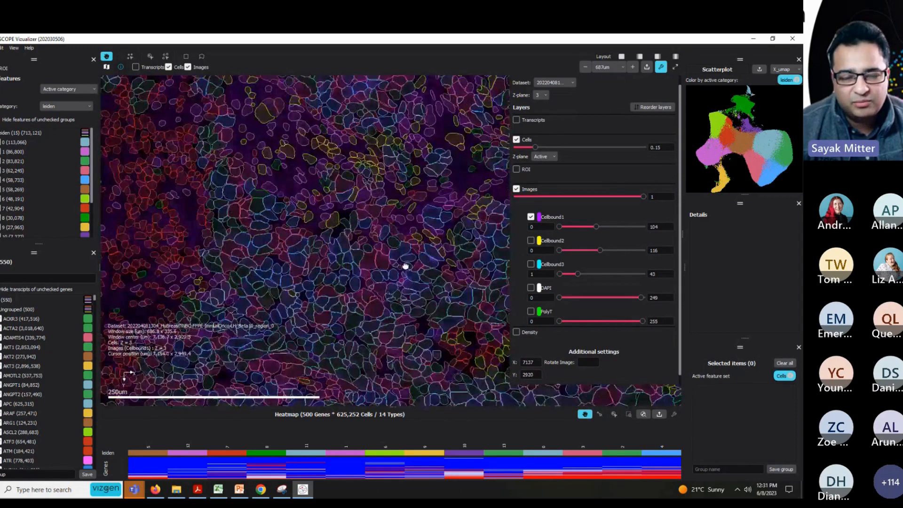
pyautogui.moveTo(358, 203); pyautogui.dragTo(296, 300)
pyautogui.moveTo(484, 198); pyautogui.dragTo(318, 238)
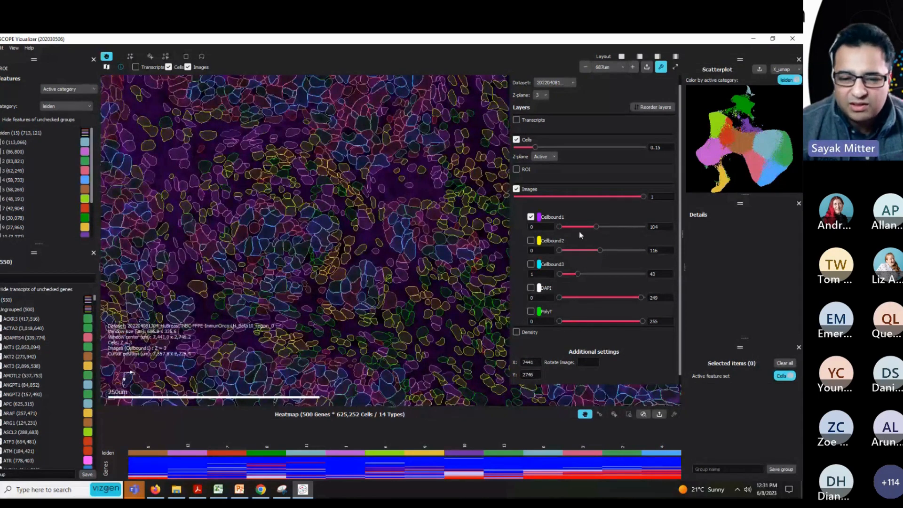
# - Toggle the Cells layer off and on to compare the segmentation with the Cellbound1 staining, down to about 263 µm across
pyautogui.click(517, 140)
pyautogui.click(517, 140)
pyautogui.moveTo(355, 309); pyautogui.dragTo(278, 196)
pyautogui.moveTo(379, 316); pyautogui.dragTo(413, 256)
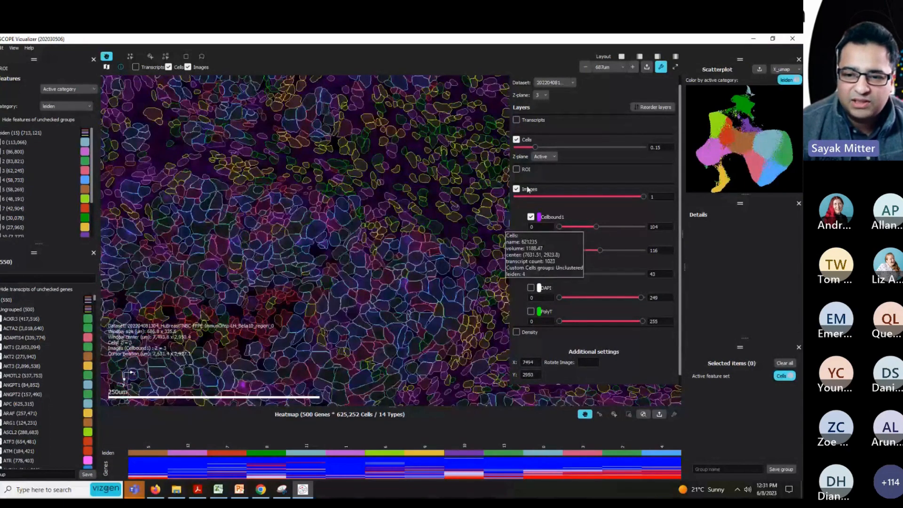
pyautogui.click(517, 140)
pyautogui.scroll(3, 333, 237)
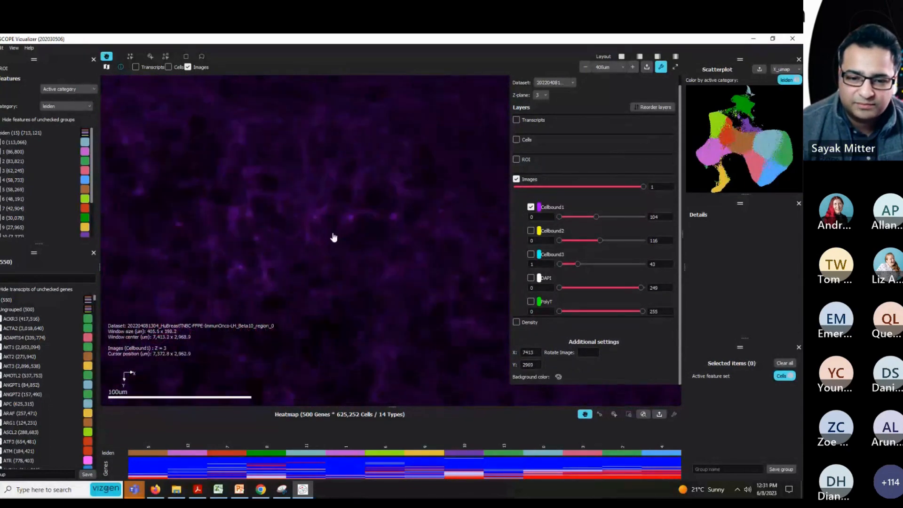
pyautogui.scroll(2, 333, 237)
pyautogui.click(516, 140)
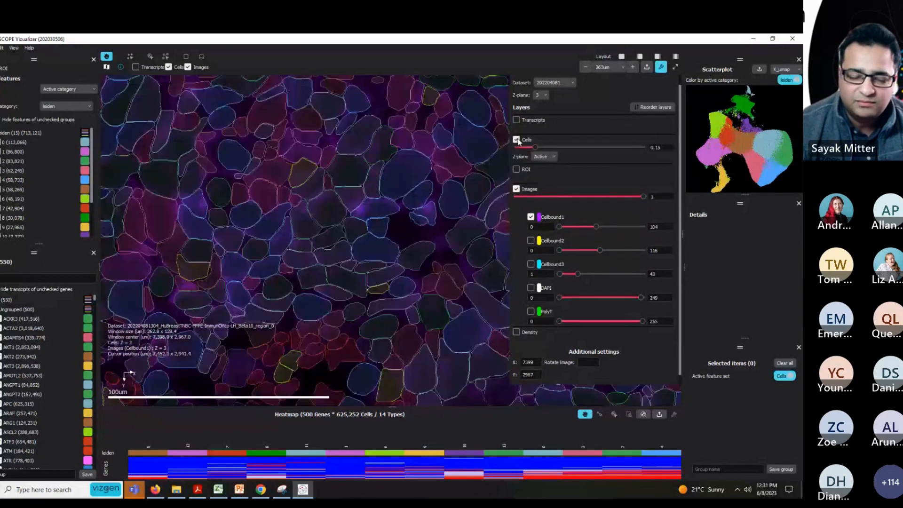
# - Show the transcripts over the cells and Cellbound1 image, widening the view to about 17,836 µm to cover the tissue
pyautogui.click(135, 67)
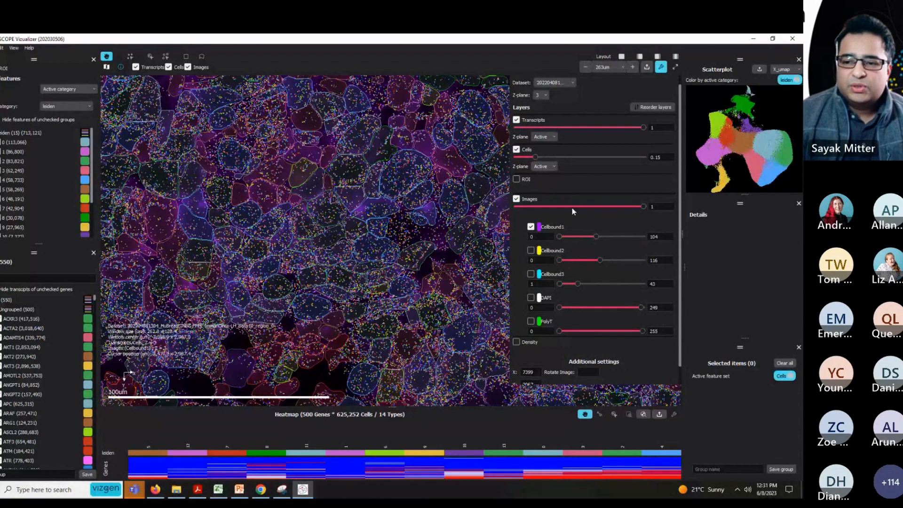
pyautogui.moveTo(304, 349)
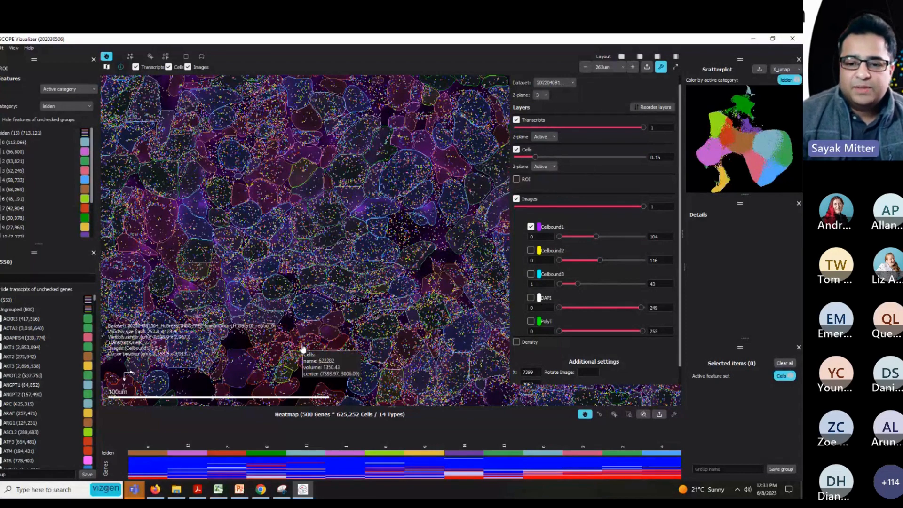
pyautogui.scroll(-5, 303, 349)
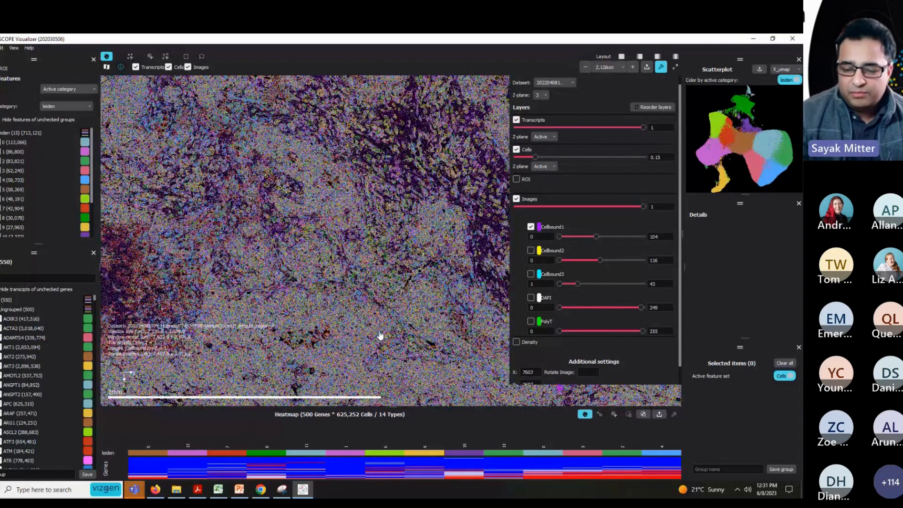
pyautogui.scroll(-1, 381, 335)
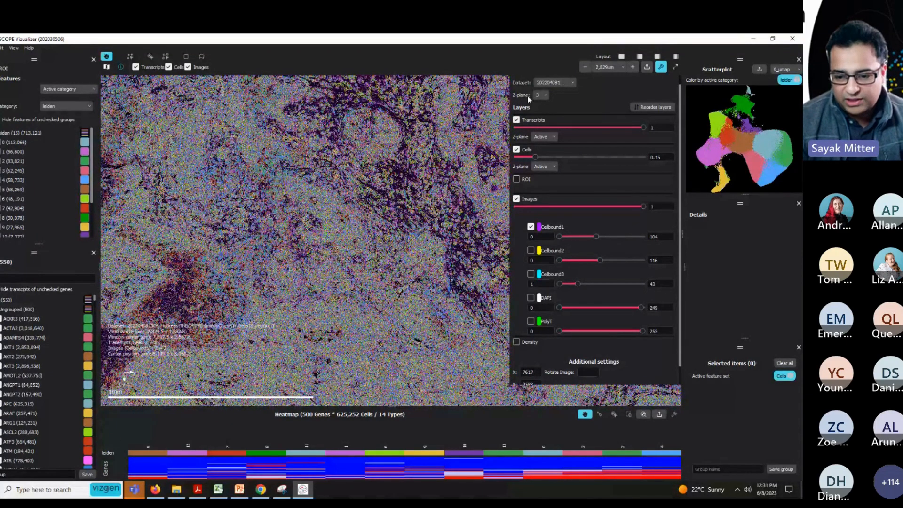
pyautogui.scroll(-6, 379, 171)
pyautogui.scroll(-1, 565, 324)
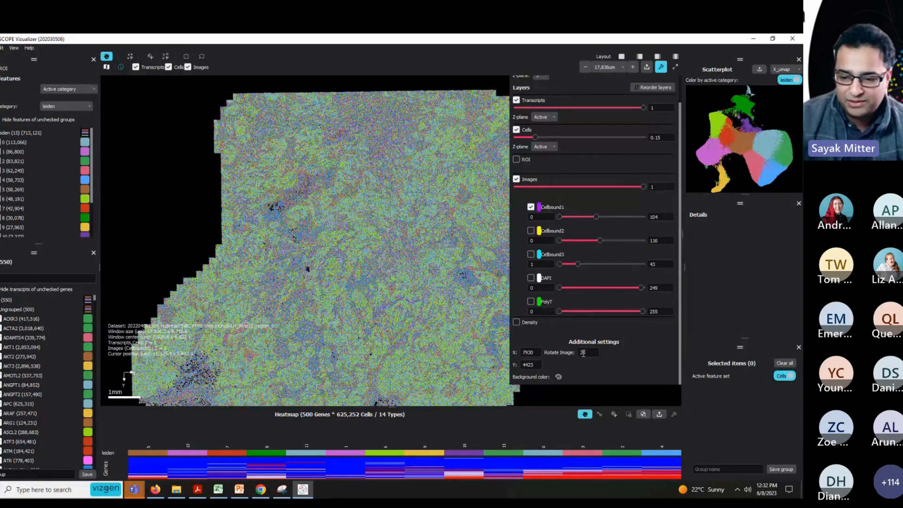
# - Try rotating the tissue image by -20, and return the rotation to 0
pyautogui.press('Return')
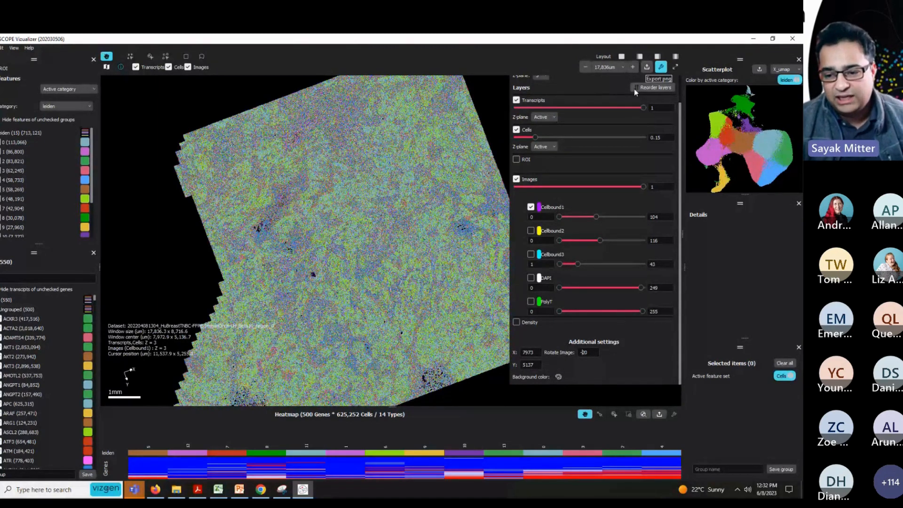
pyautogui.moveTo(590, 352); pyautogui.dragTo(570, 345)
pyautogui.write('0')
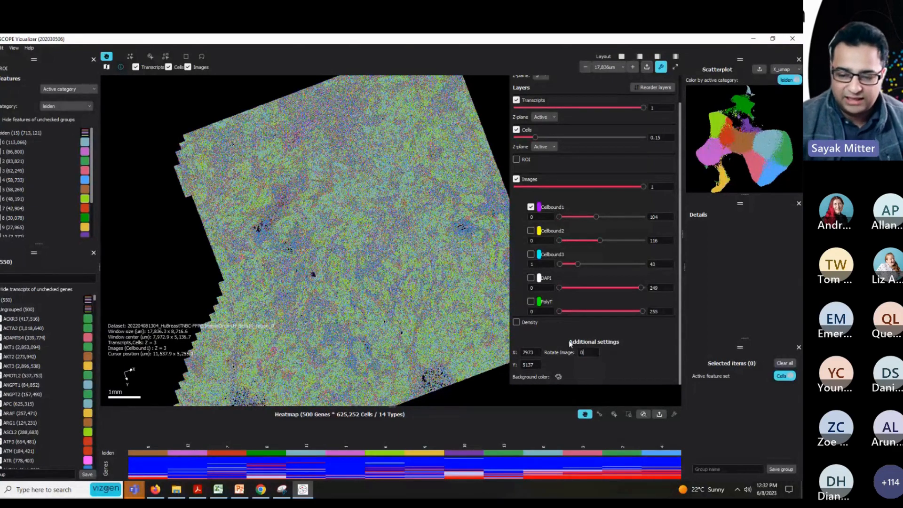
pyautogui.press('Return')
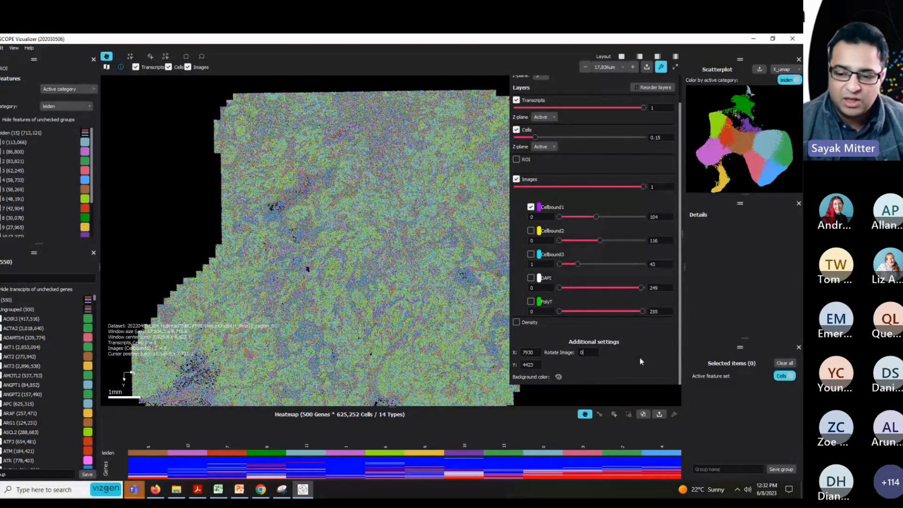
# - Look at the background colour choices without changing them, and hide the Images layer to view only transcripts and cells
pyautogui.click(558, 377)
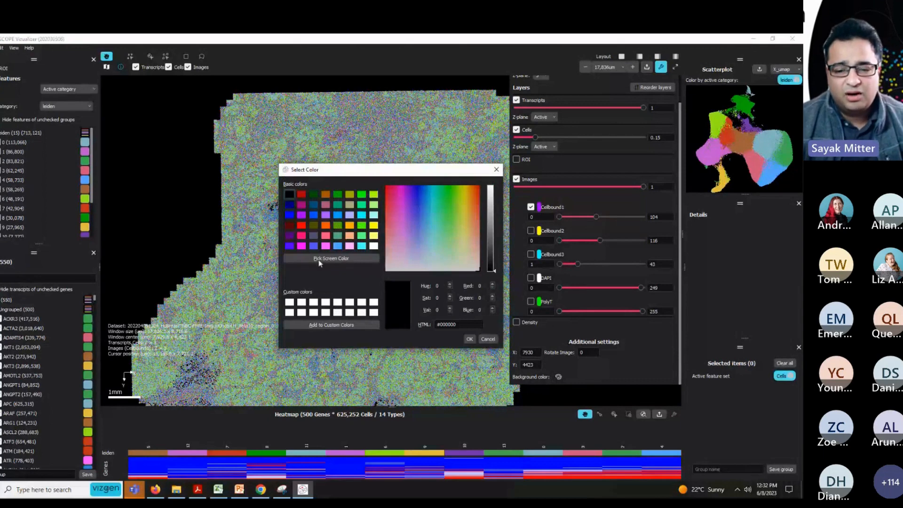
pyautogui.click(487, 339)
pyautogui.click(517, 179)
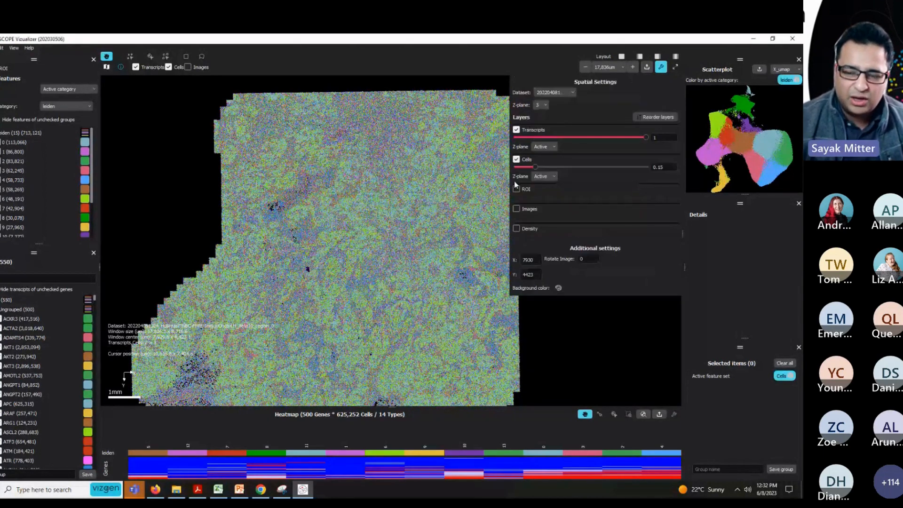
pyautogui.click(661, 67)
pyautogui.moveTo(297, 153)
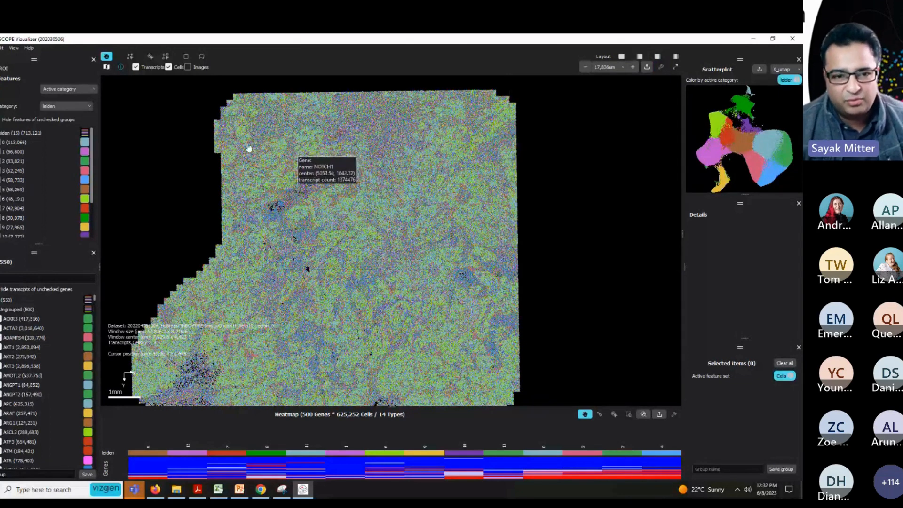
# - Change the background colour of the spatial view to white
pyautogui.click(660, 68)
pyautogui.click(558, 287)
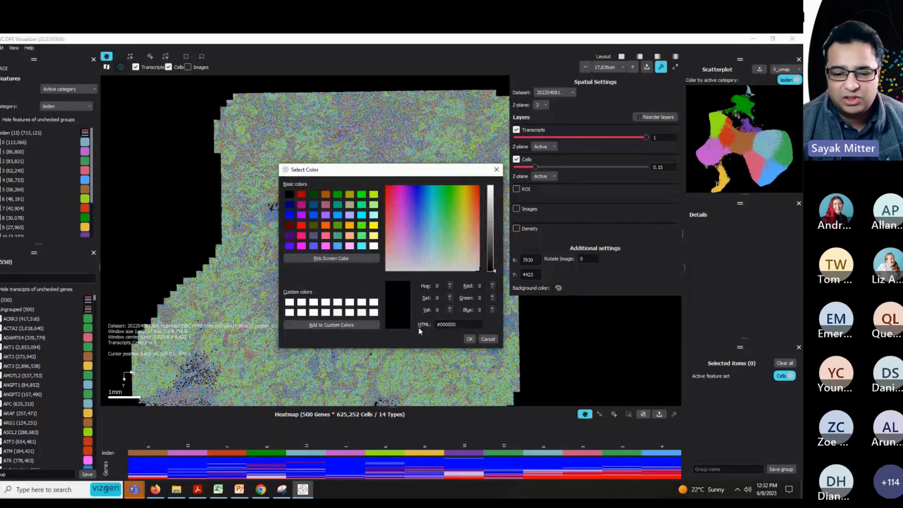
pyautogui.click(374, 312)
pyautogui.click(469, 339)
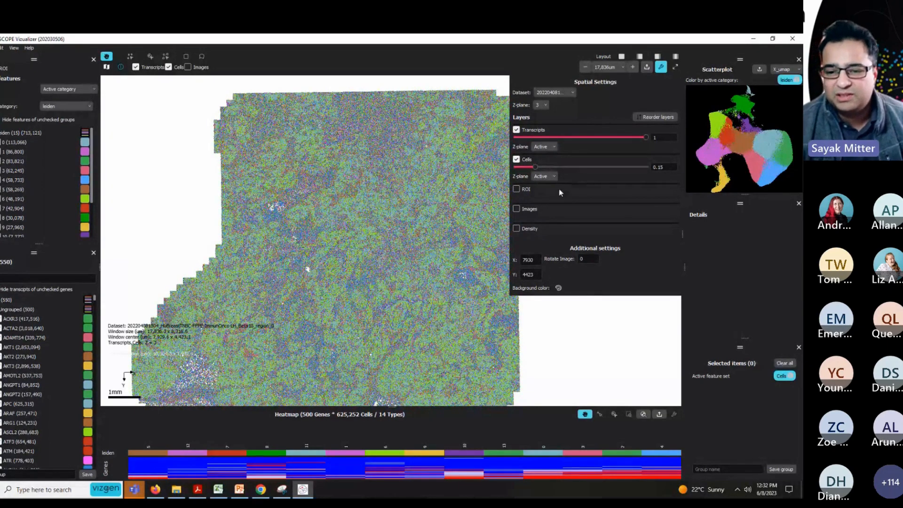
# - Set the background colour of the spatial view to black, turn the Images layer on again and close the spatial settings
pyautogui.click(559, 288)
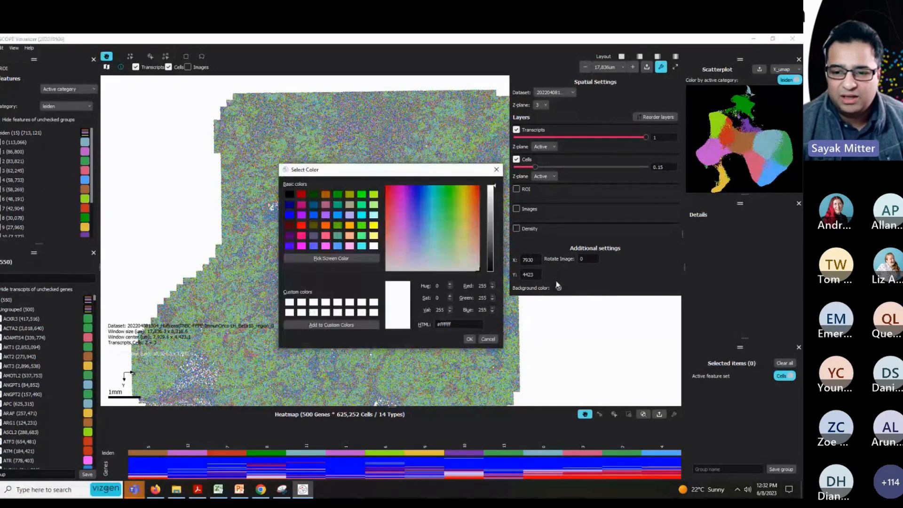
pyautogui.press('Escape')
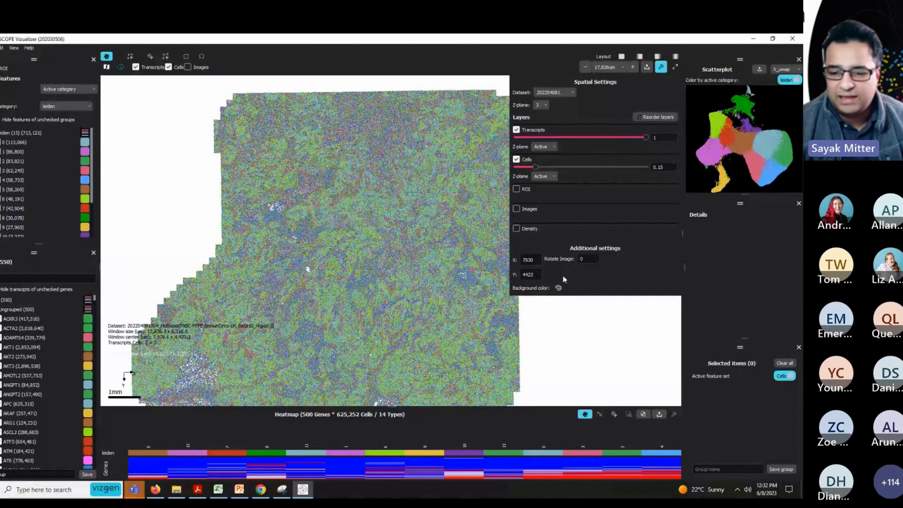
pyautogui.click(558, 287)
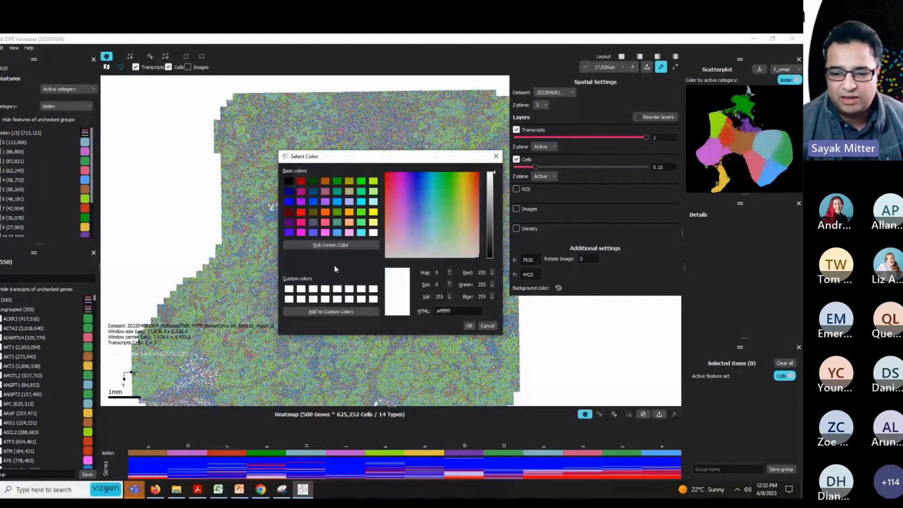
pyautogui.click(289, 181)
pyautogui.click(470, 326)
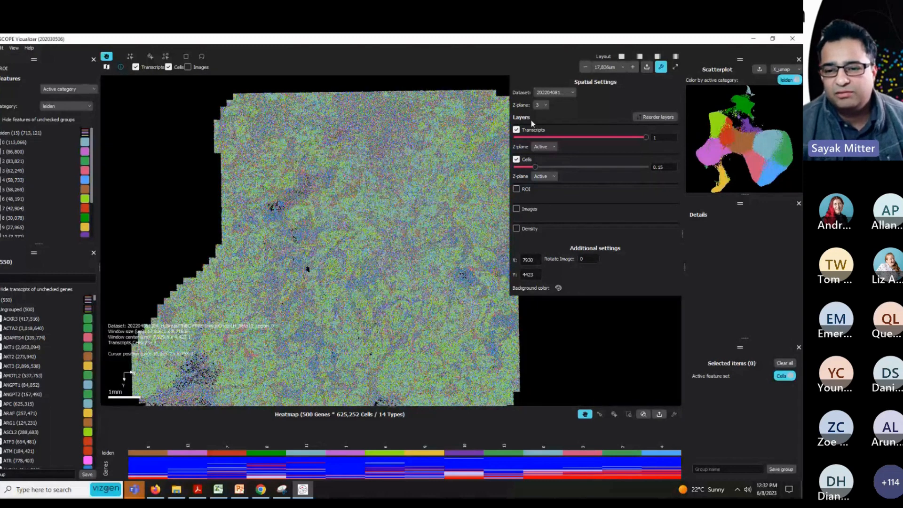
pyautogui.click(516, 208)
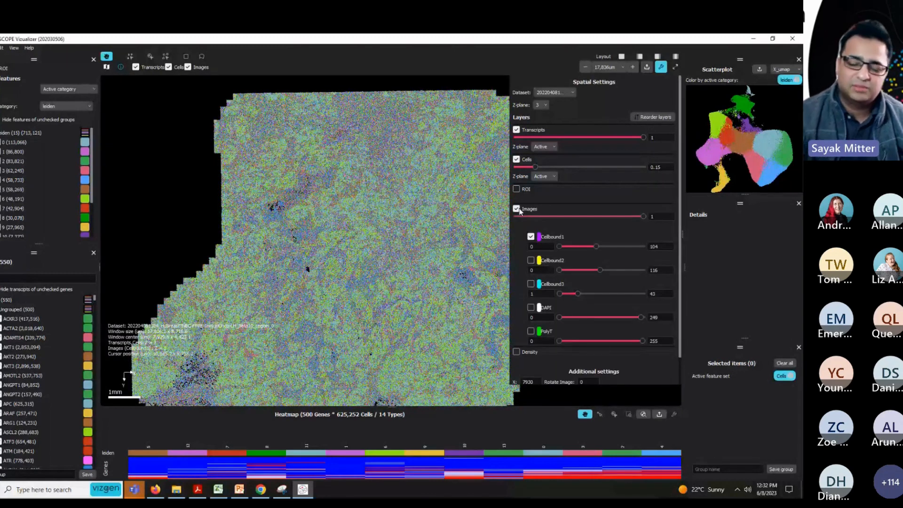
pyautogui.click(661, 67)
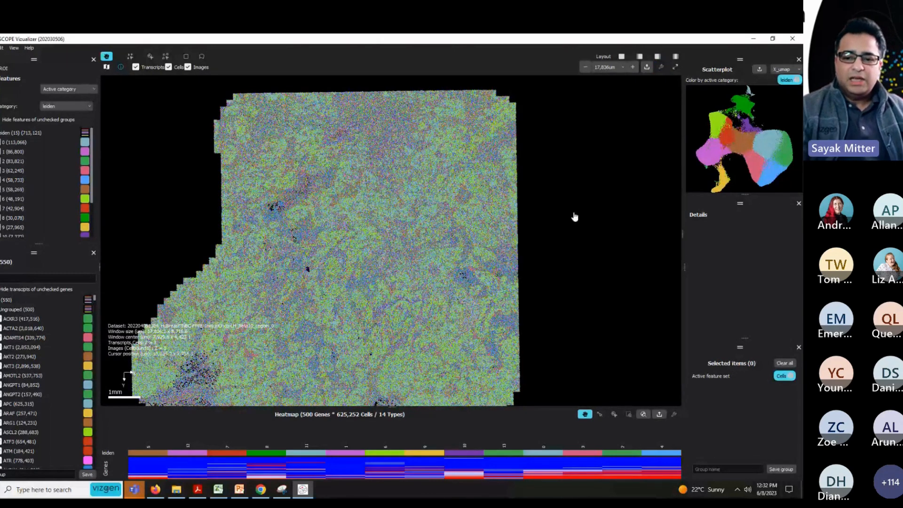
# - Hide the Images and Cells layers in the spatial view, keeping only the transcripts shown
pyautogui.moveTo(463, 208); pyautogui.dragTo(483, 194)
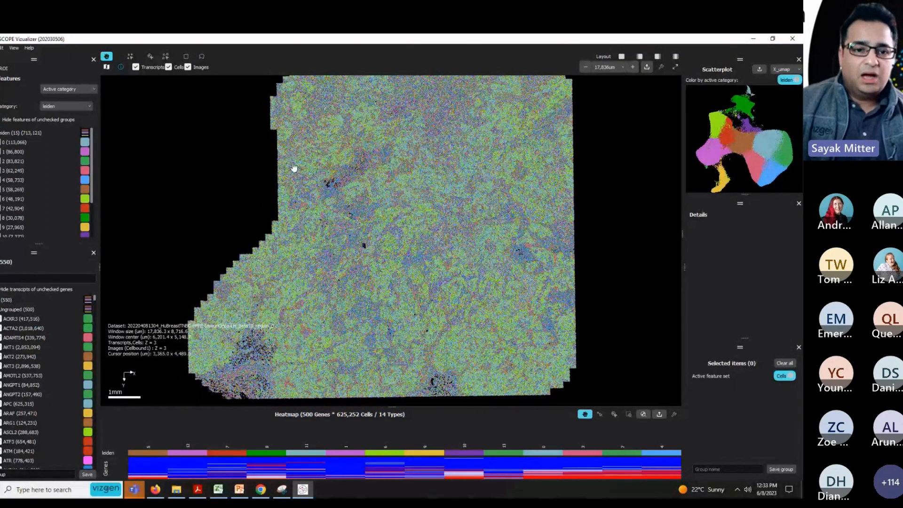
pyautogui.click(188, 67)
pyautogui.click(168, 67)
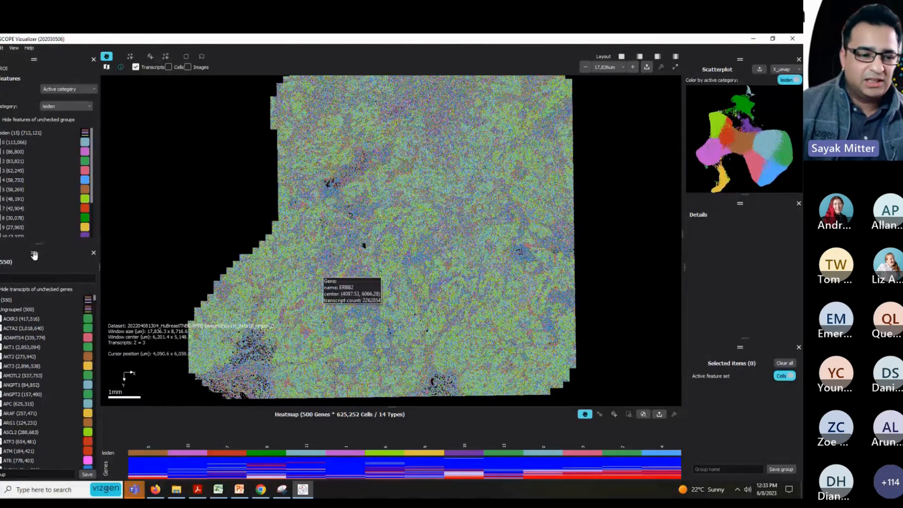
# - Enlarge the gene list and look through its genes with their transcript counts and colours, returning to its start
pyautogui.moveTo(34, 252); pyautogui.dragTo(37, 219)
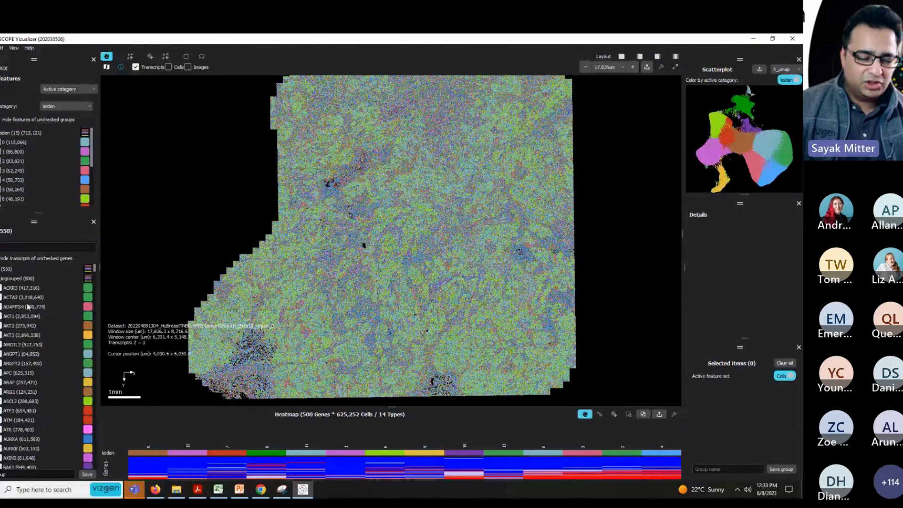
pyautogui.scroll(-10, 25, 342)
pyautogui.scroll(-15, 28, 351)
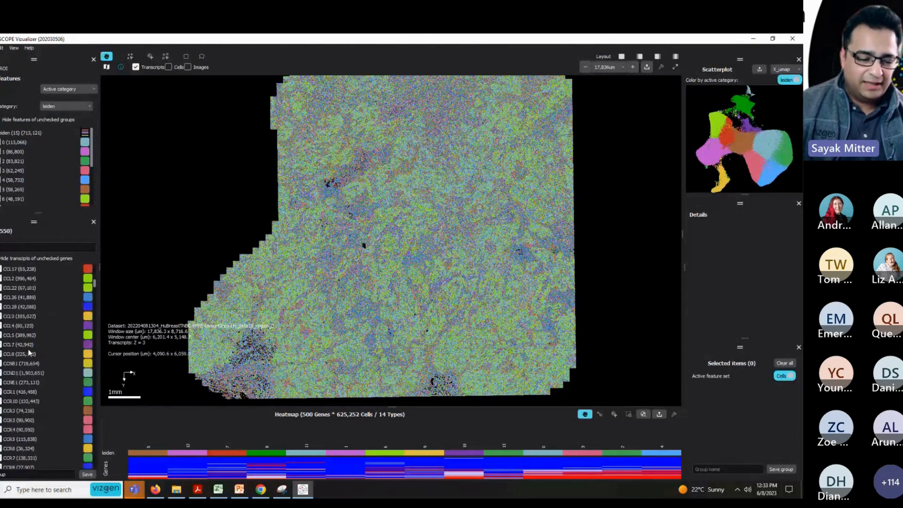
pyautogui.scroll(-15, 29, 353)
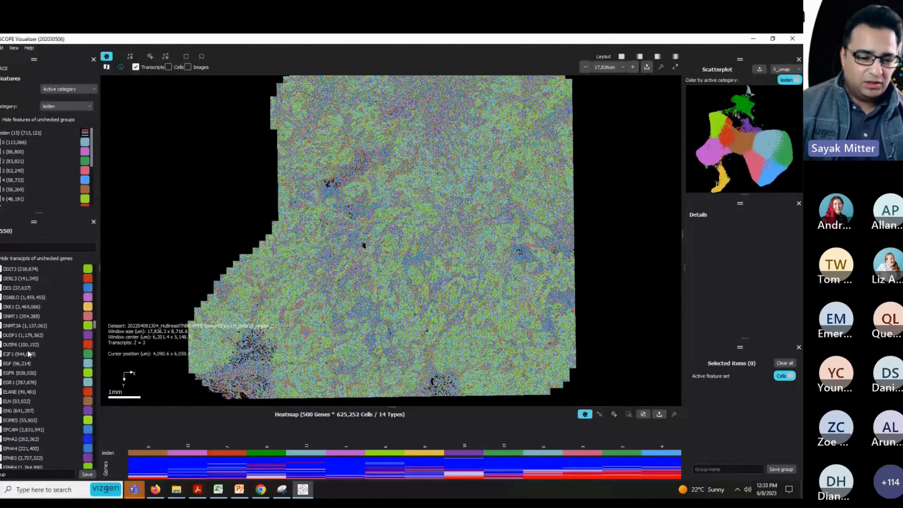
pyautogui.scroll(10, 87, 348)
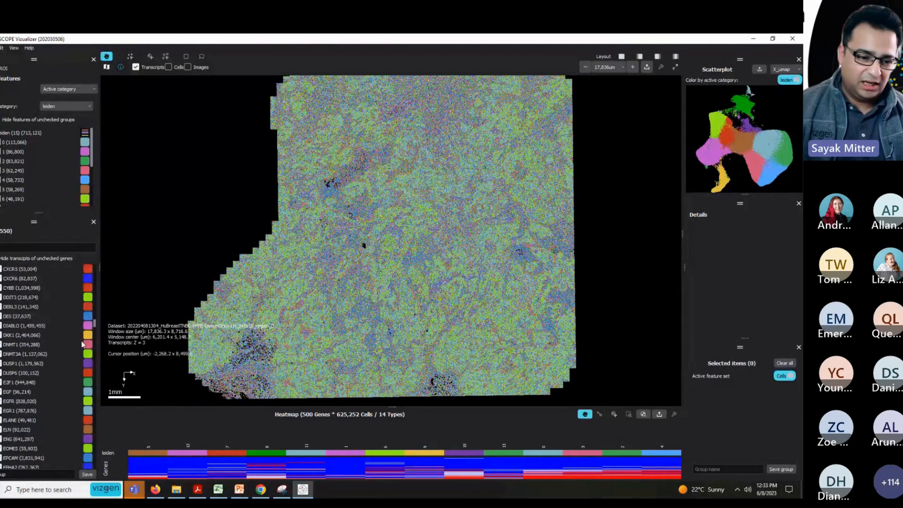
pyautogui.scroll(15, 82, 344)
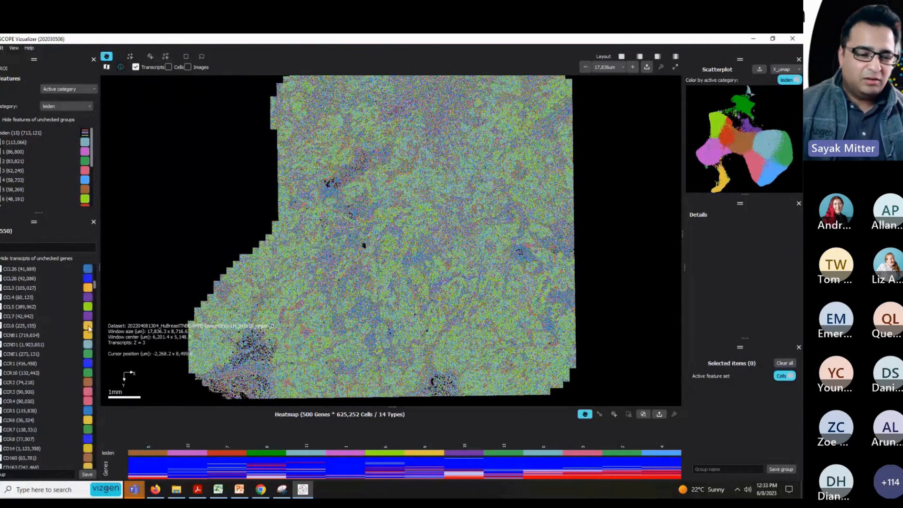
pyautogui.scroll(10, 89, 328)
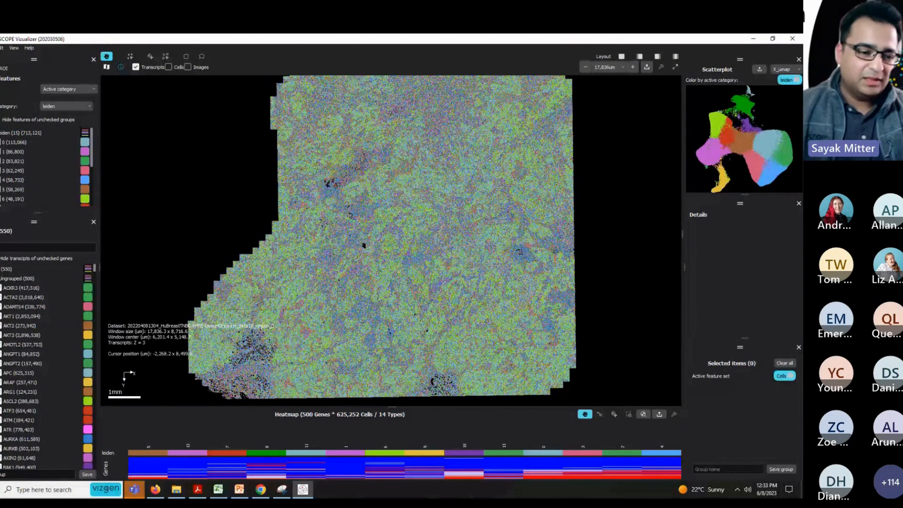
# - Turn off all ungrouped genes, and show and select only ANGPT2, APC, ARAF and ARG1
pyautogui.click(13, 281)
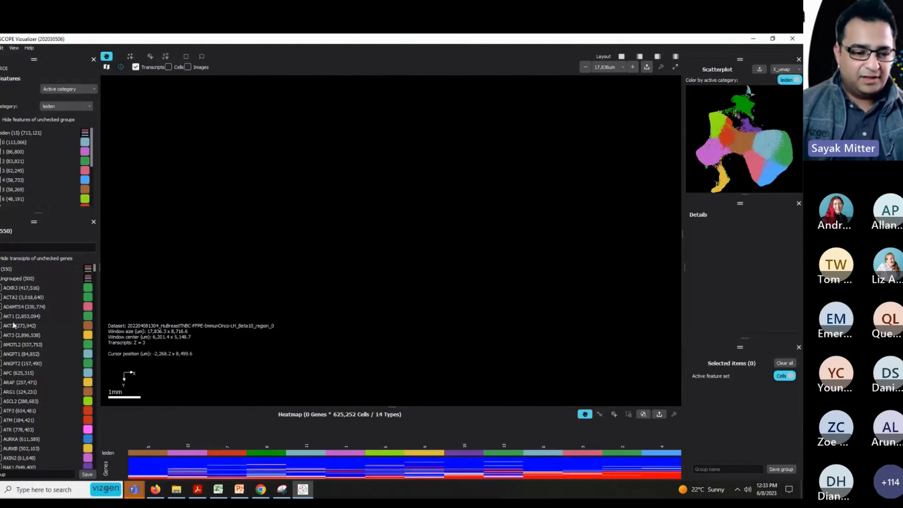
pyautogui.click(1, 364)
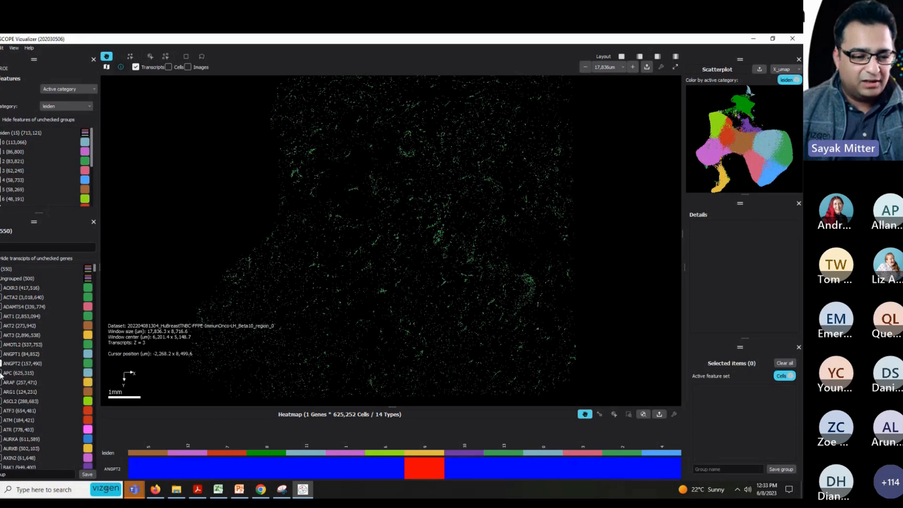
pyautogui.click(2, 373)
pyautogui.click(21, 372)
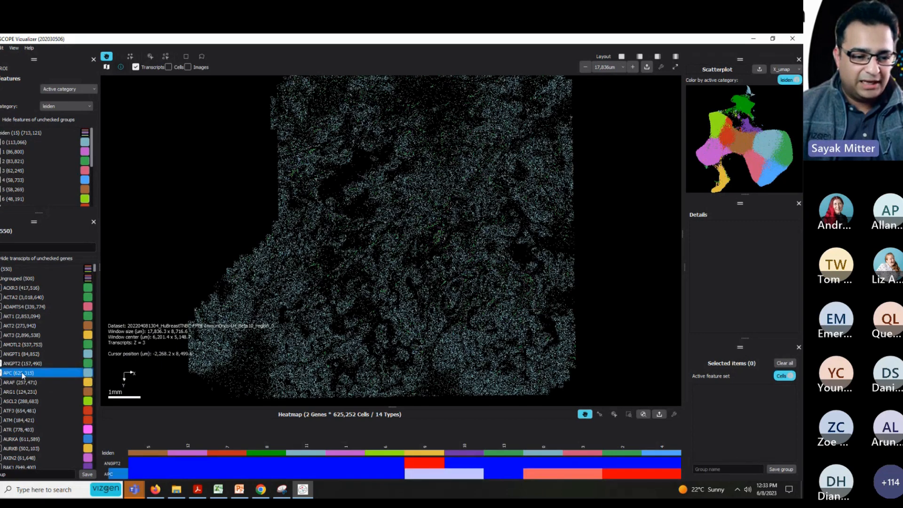
pyautogui.keyDown('ctrl'); pyautogui.click(21, 364); pyautogui.keyUp('ctrl')
pyautogui.click(2, 383)
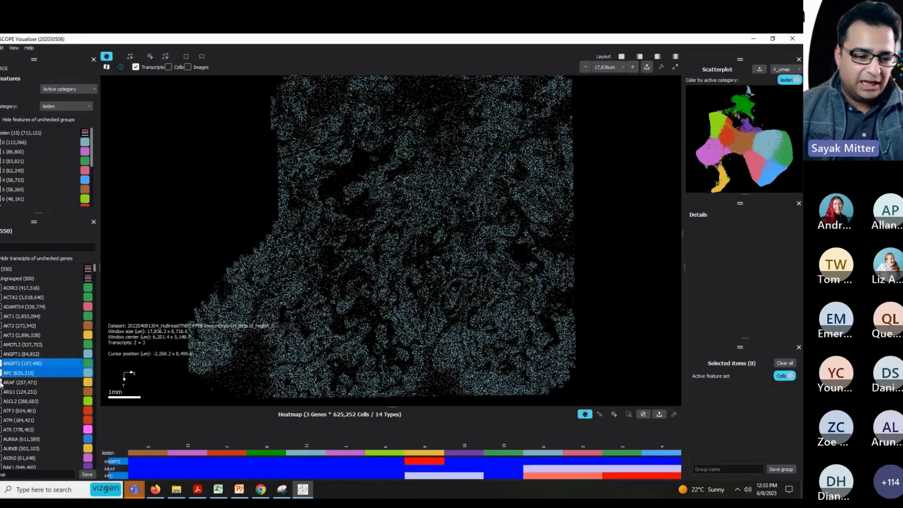
pyautogui.keyDown('ctrl'); pyautogui.click(11, 383); pyautogui.keyUp('ctrl')
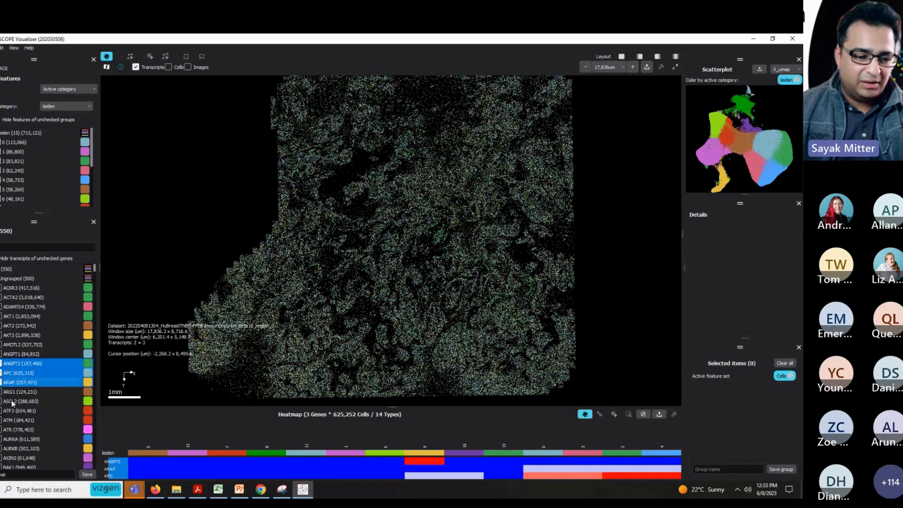
pyautogui.keyDown('ctrl'); pyautogui.click(12, 392); pyautogui.keyUp('ctrl')
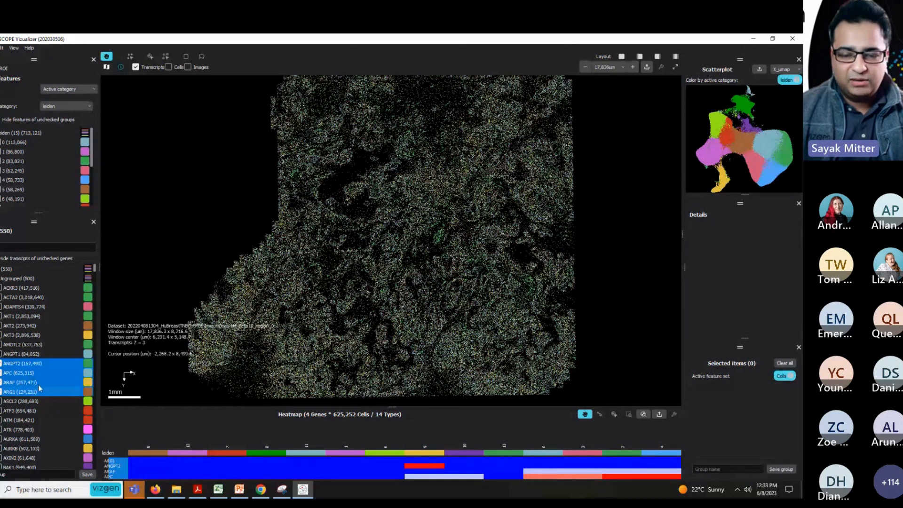
# - Examine the transcripts of the four chosen genes up close, briefly comparing them with the cell boundaries
pyautogui.scroll(5, 415, 224)
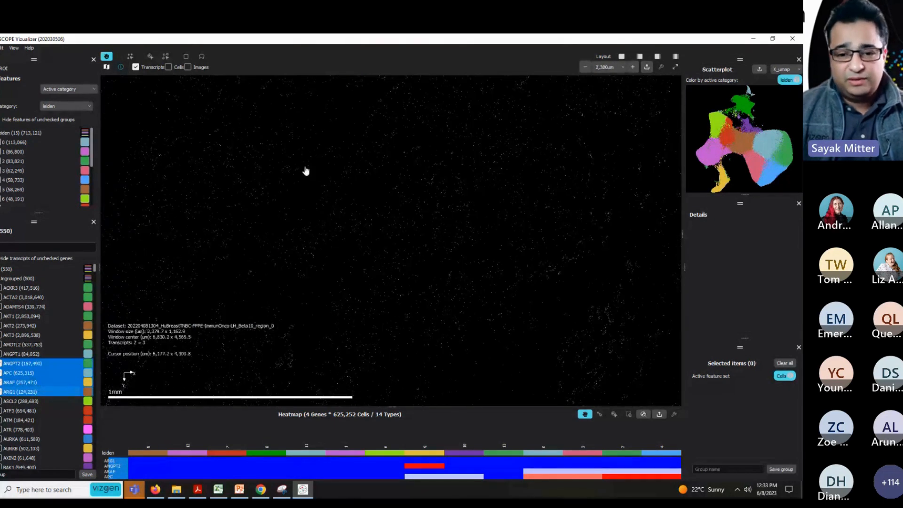
pyautogui.scroll(2, 340, 169)
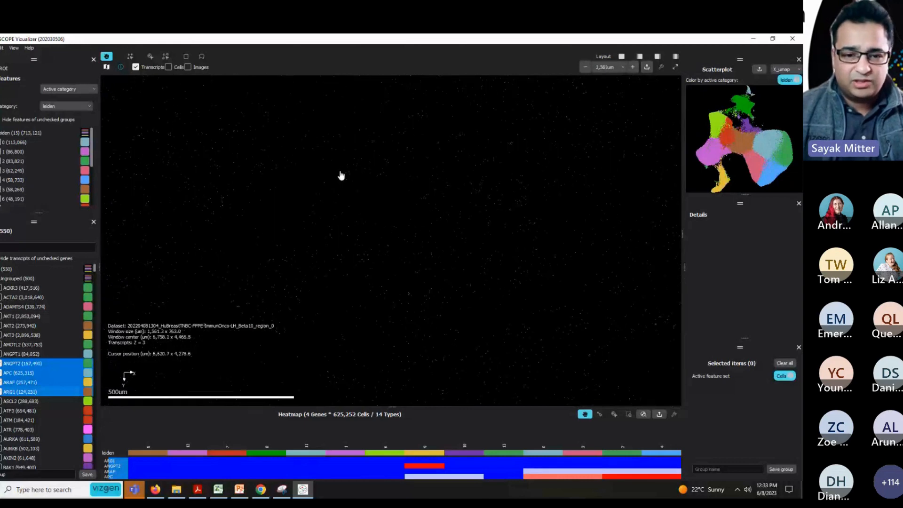
pyautogui.click(169, 69)
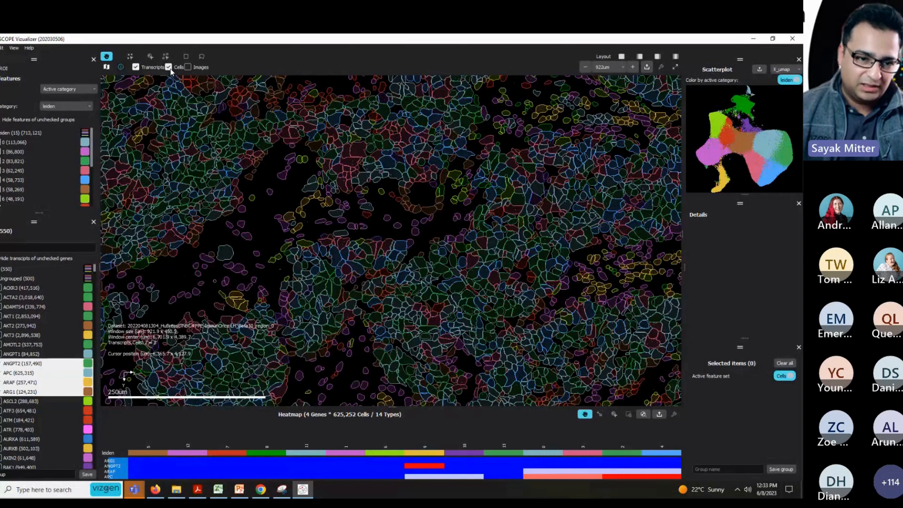
pyautogui.click(169, 67)
pyautogui.scroll(-2, 278, 282)
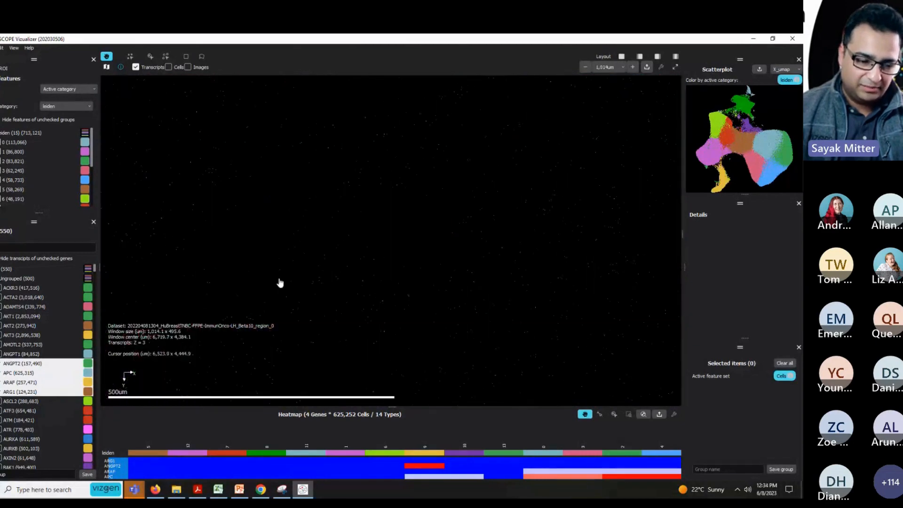
pyautogui.scroll(-1, 271, 296)
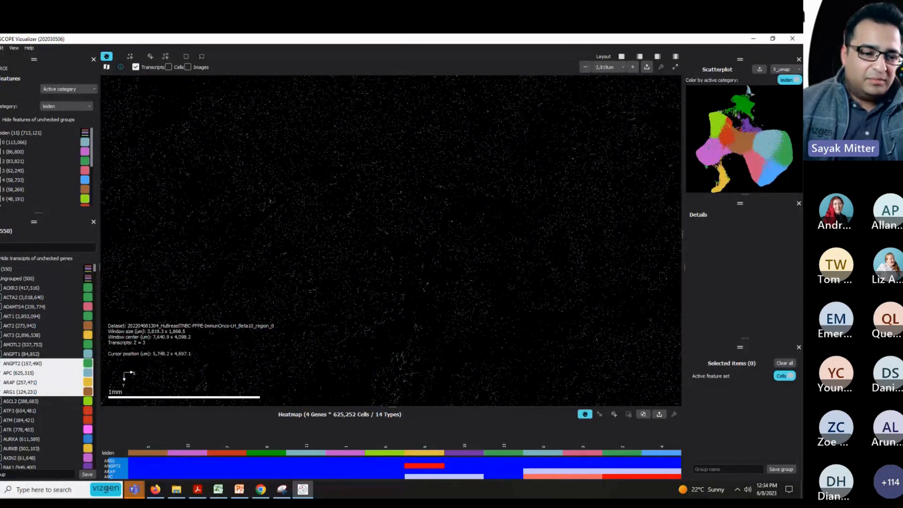
# - Show the transcripts of all ungrouped genes again across the tissue
pyautogui.click(0, 278)
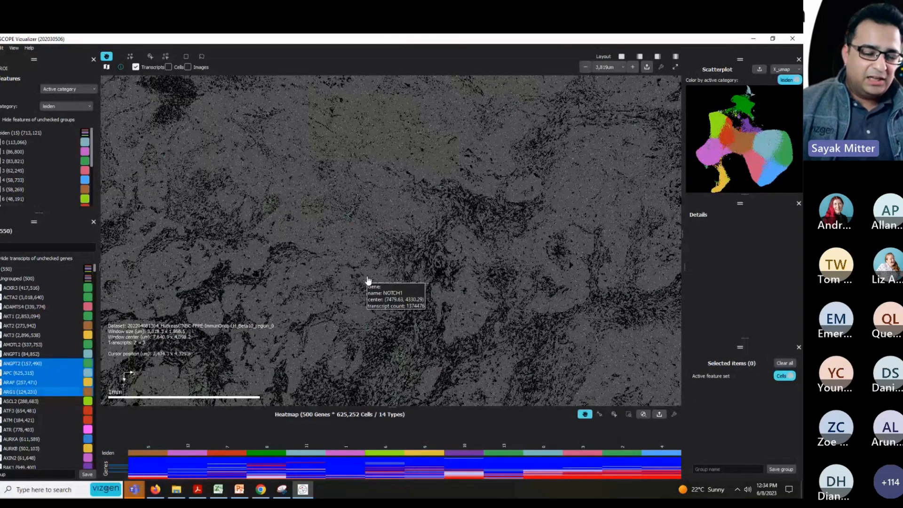
pyautogui.scroll(-1, 158, 276)
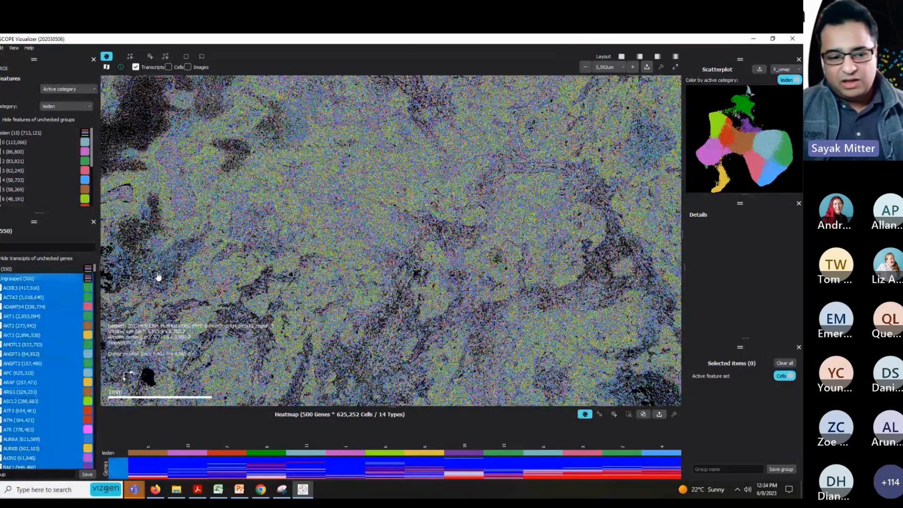
pyautogui.scroll(-2, 158, 277)
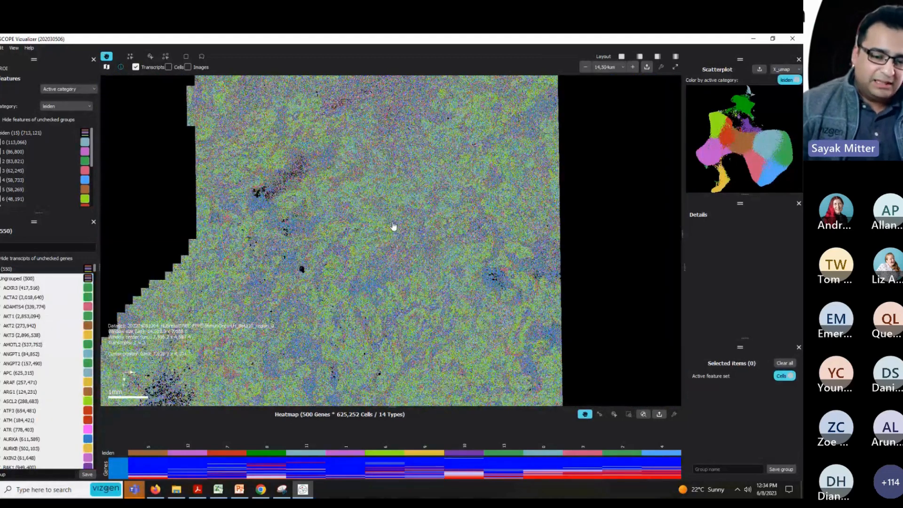
# - Turn off the whole ungrouped gene set and show only the AKT1 and AKT2 transcripts
pyautogui.click(27, 280)
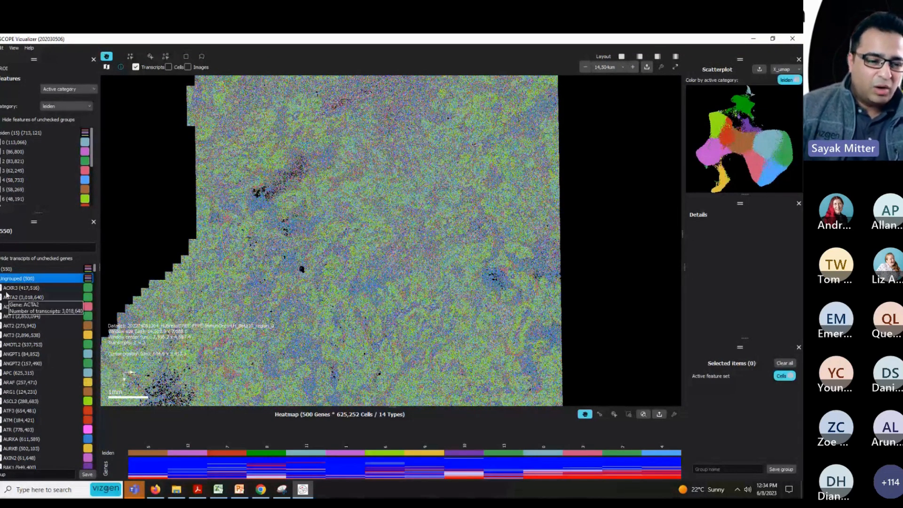
pyautogui.click(0, 279)
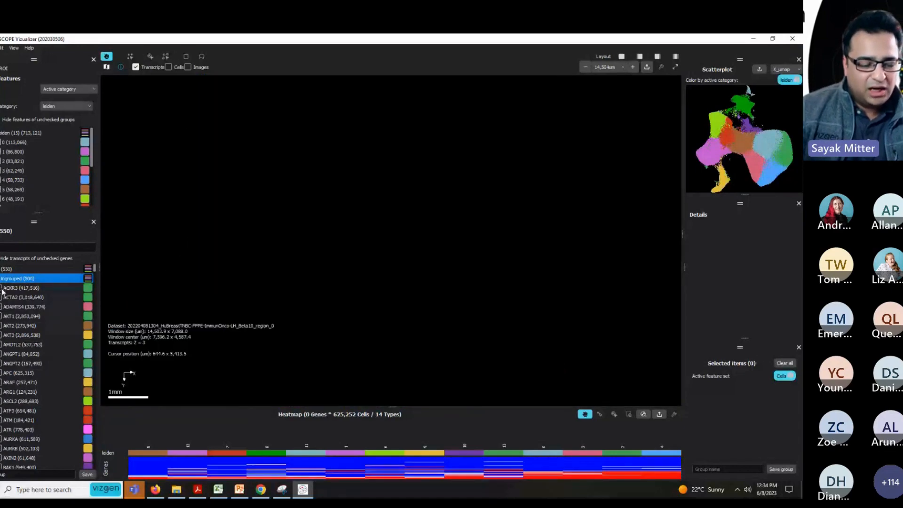
pyautogui.click(0, 316)
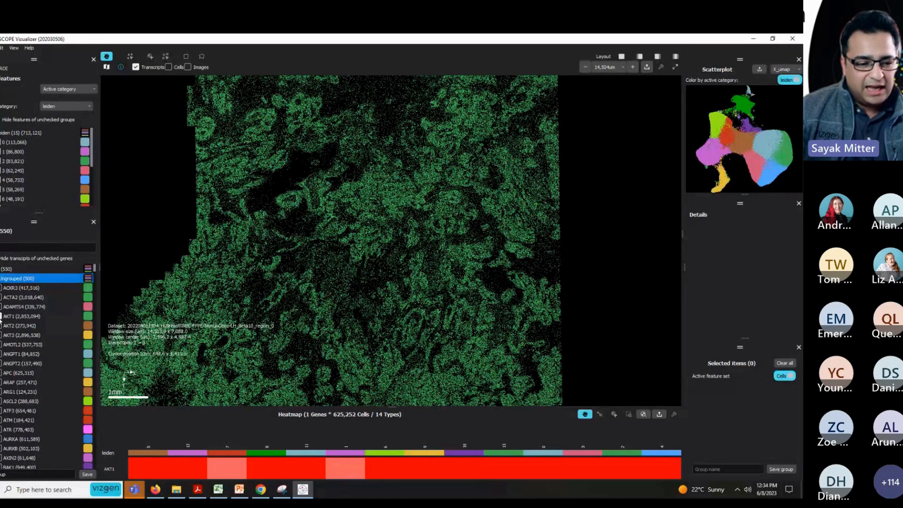
pyautogui.click(2, 325)
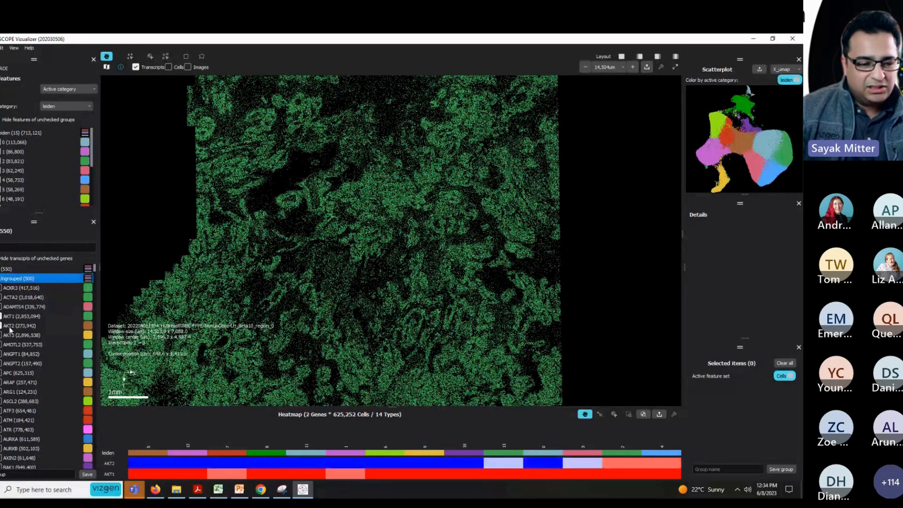
# - Clear the gene group name and show the transcripts of all genes in the list
pyautogui.click(17, 474)
pyautogui.press('BackSpace')
pyautogui.press('BackSpace')
pyautogui.press('BackSpace')
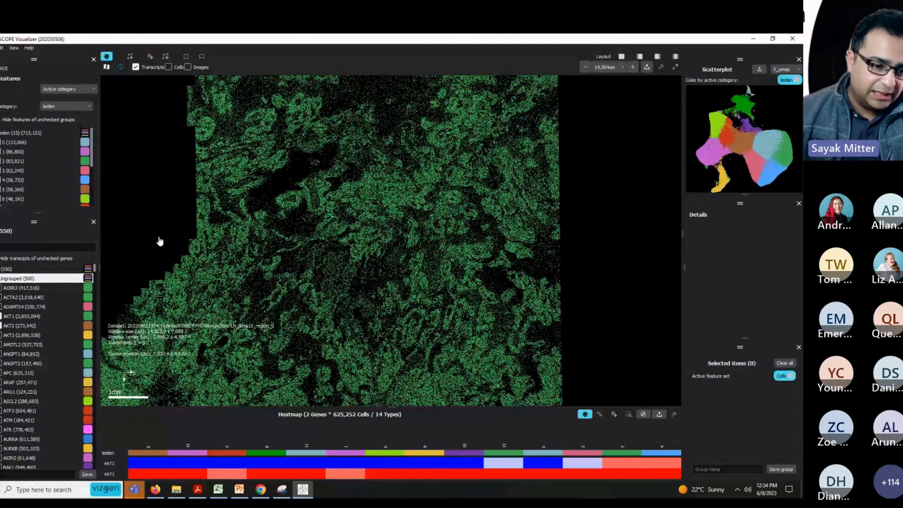
pyautogui.click(1, 269)
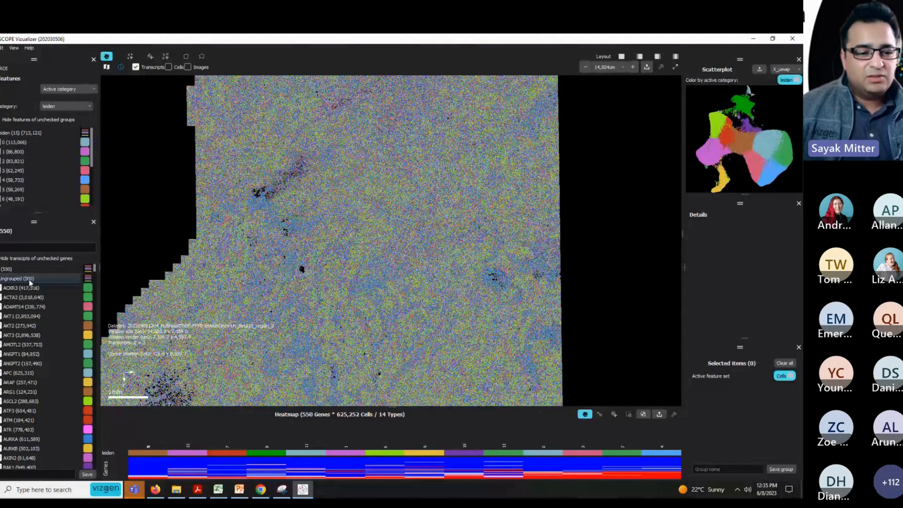
# - Start exporting the Ungrouped gene group as a CSV file and cancel the export
pyautogui.click(43, 318)
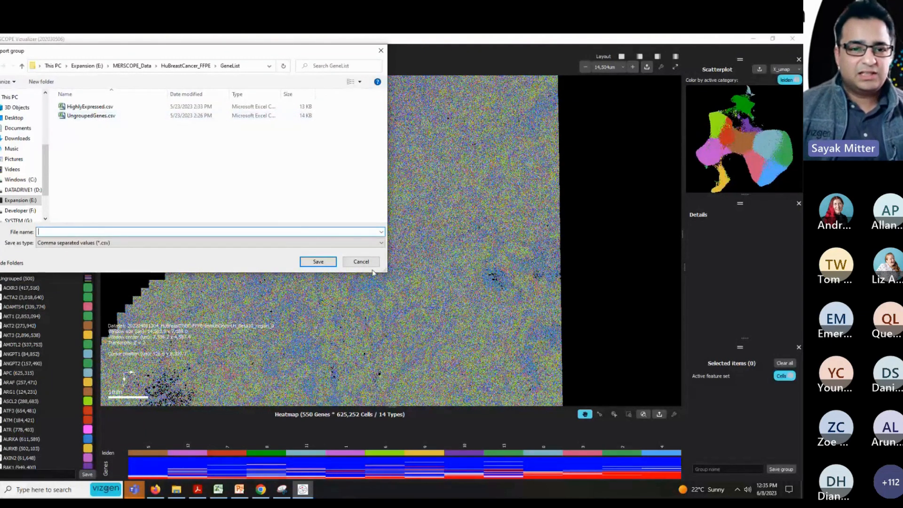
pyautogui.click(361, 262)
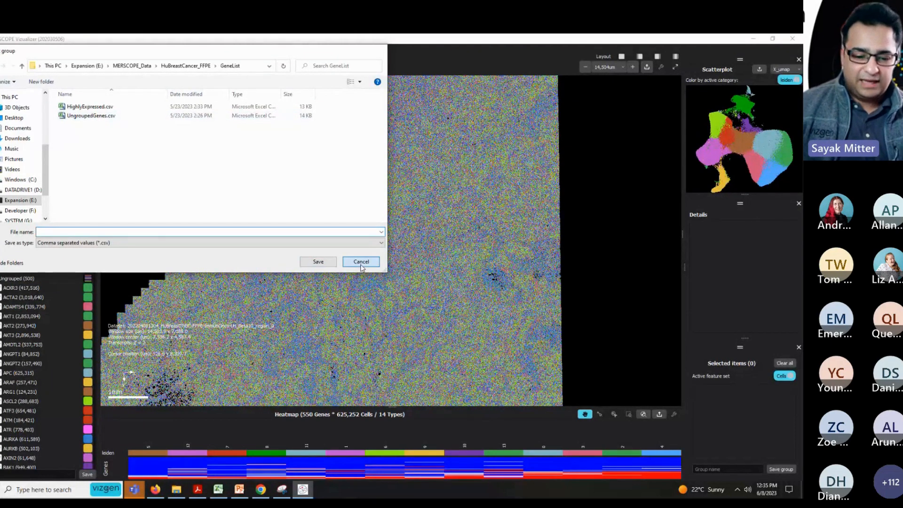
# - Switch to File Explorer, open UngroupedGenes.csv from the GeneList folder in Excel, and review its group, gene and color columns
pyautogui.click(177, 491)
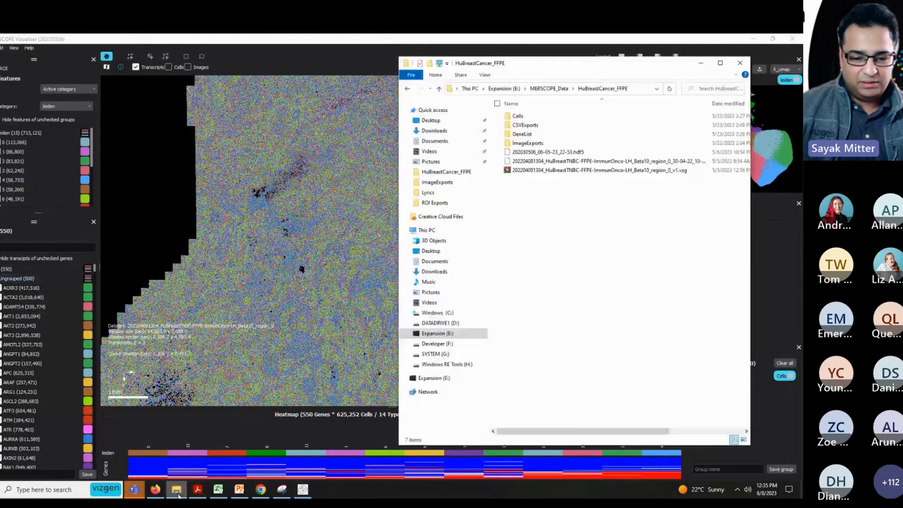
pyautogui.click(531, 137)
pyautogui.doubleClick(531, 136)
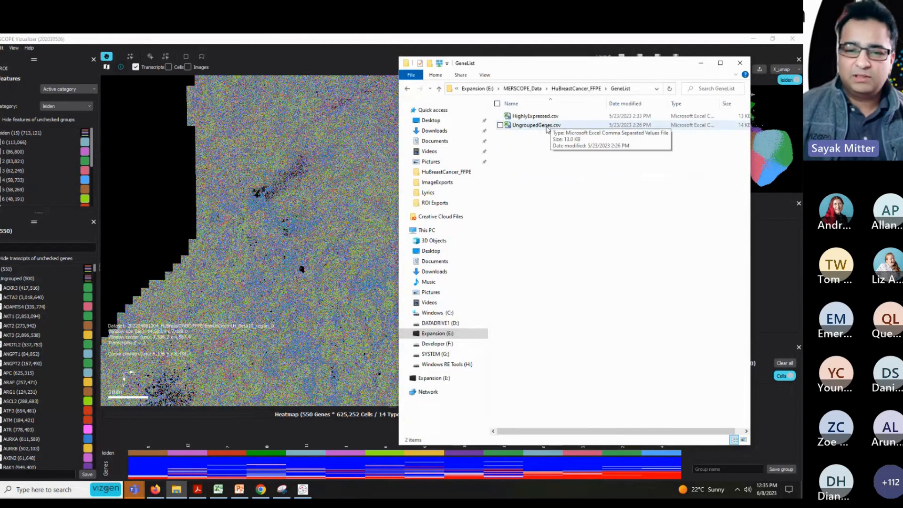
pyautogui.doubleClick(546, 126)
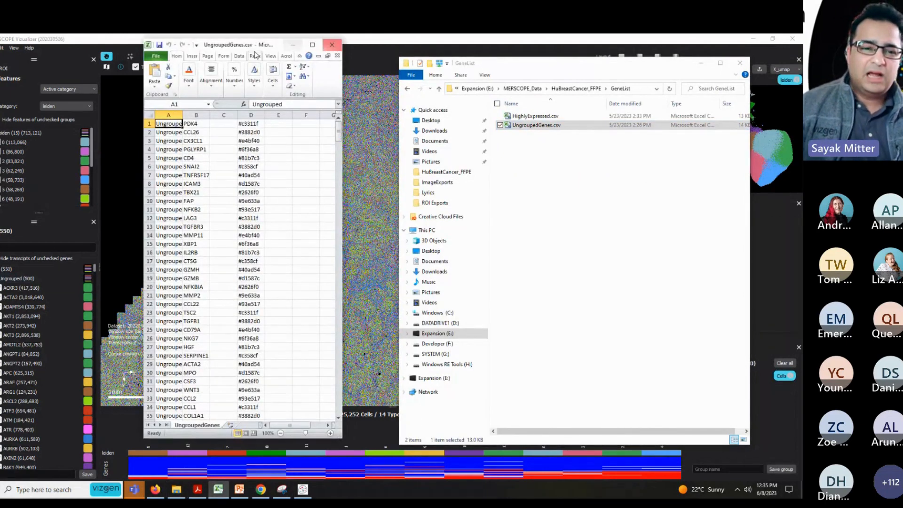
pyautogui.doubleClick(256, 46)
pyautogui.moveTo(18, 109); pyautogui.dragTo(31, 110)
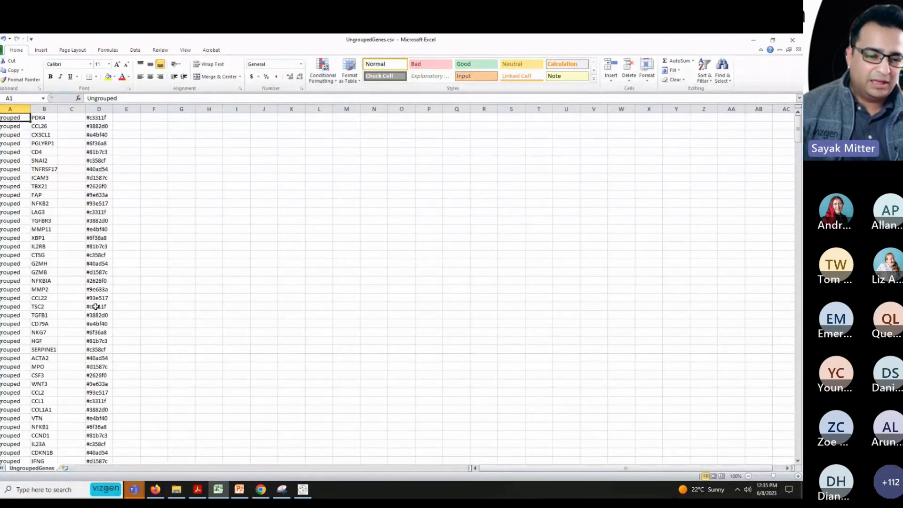
pyautogui.scroll(-20, 70, 289)
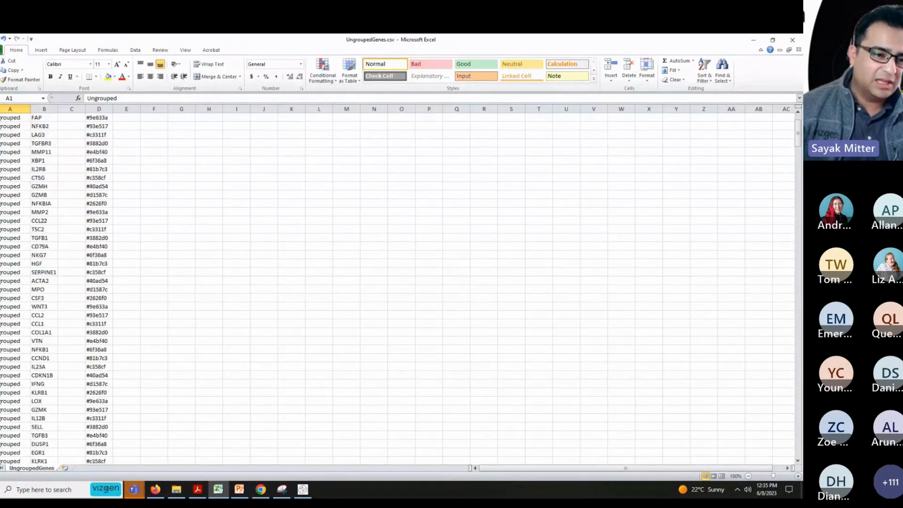
pyautogui.scroll(-20, 2, 215)
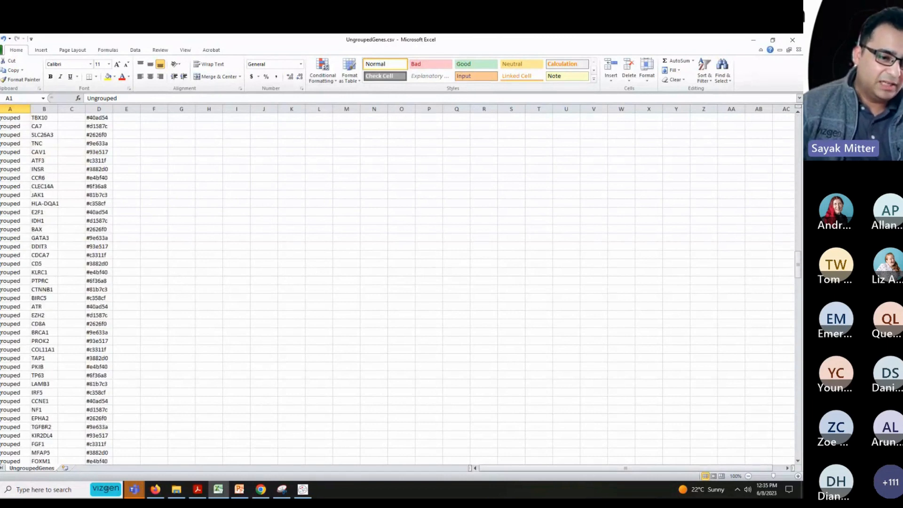
# - Try changing the group name in cell A255 to "Highly Ea" and close UngroupedGenes.csv without saving
pyautogui.click(1, 212)
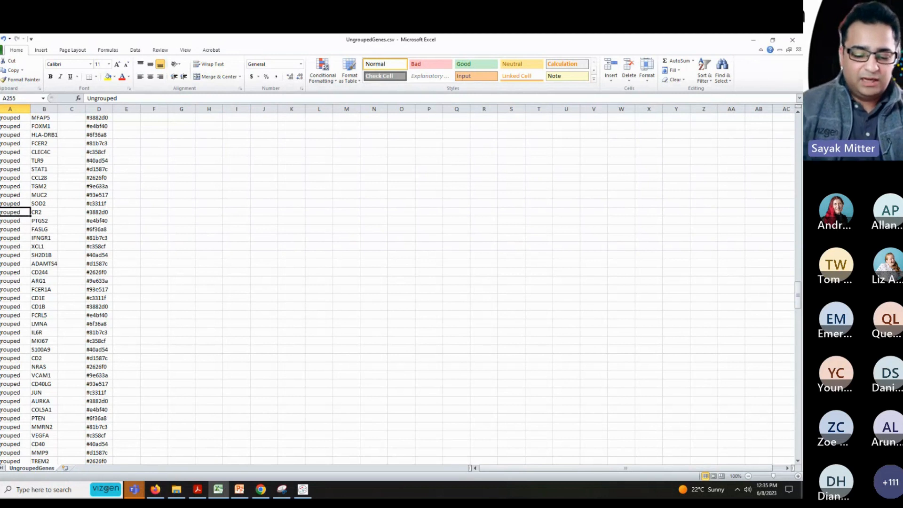
pyautogui.write('Hi')
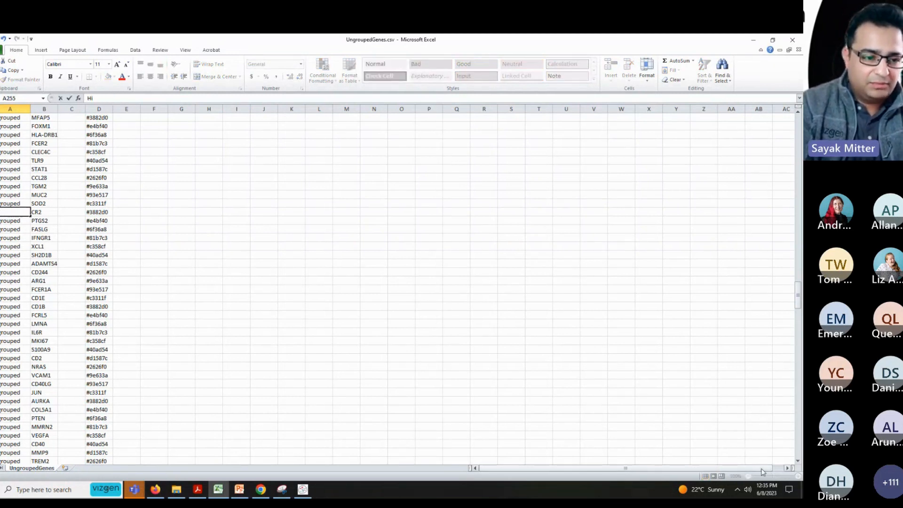
pyautogui.write('ghly')
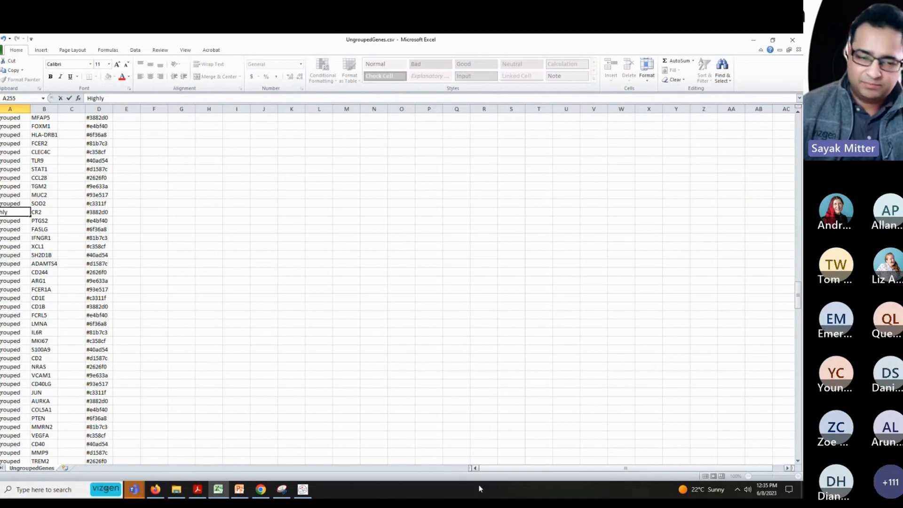
pyautogui.write(' Ea')
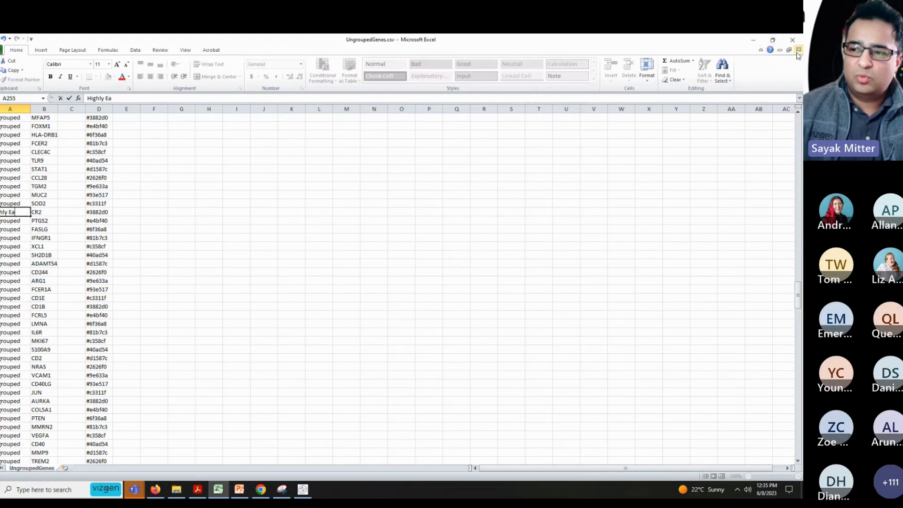
pyautogui.click(755, 43)
pyautogui.hotkey('alt', 'Tab')
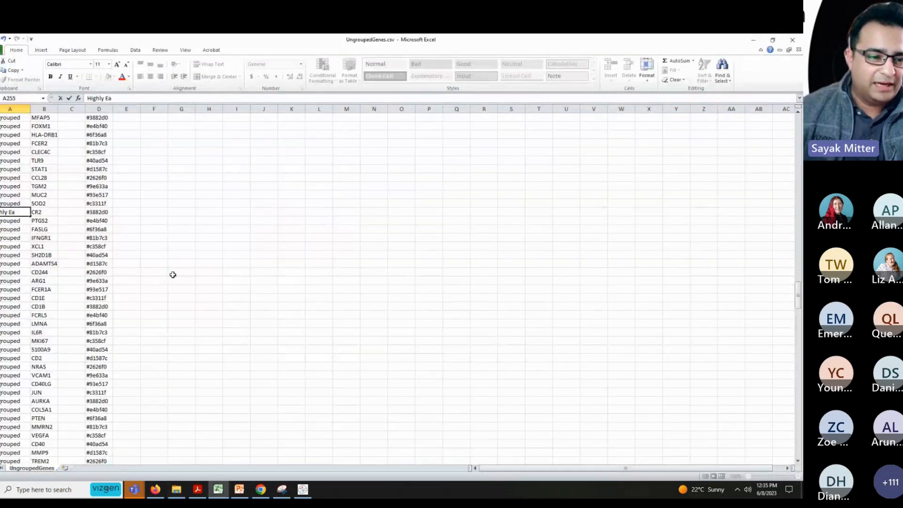
pyautogui.click(792, 39)
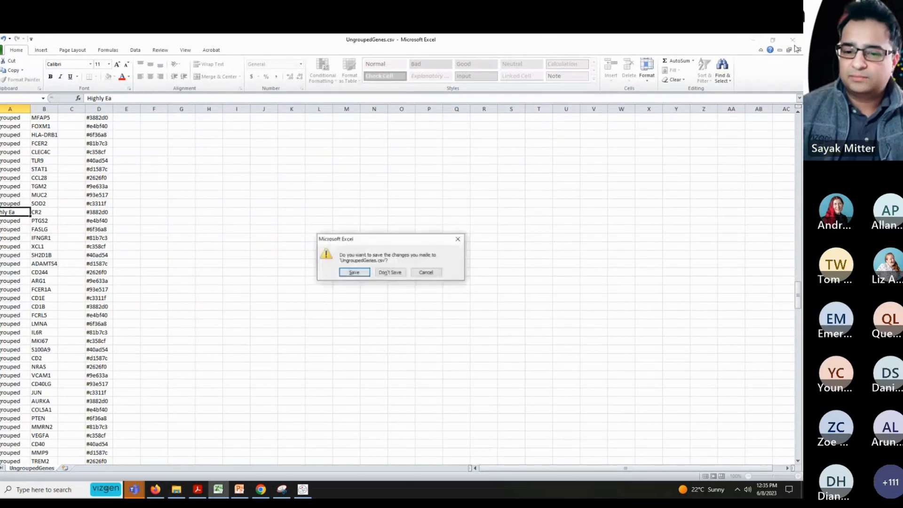
pyautogui.click(382, 272)
# - Open HighlyExpressed.csv, fit the group column's width to examine which genes are assigned to HighlyExpressed, and close it without saving
pyautogui.doubleClick(578, 118)
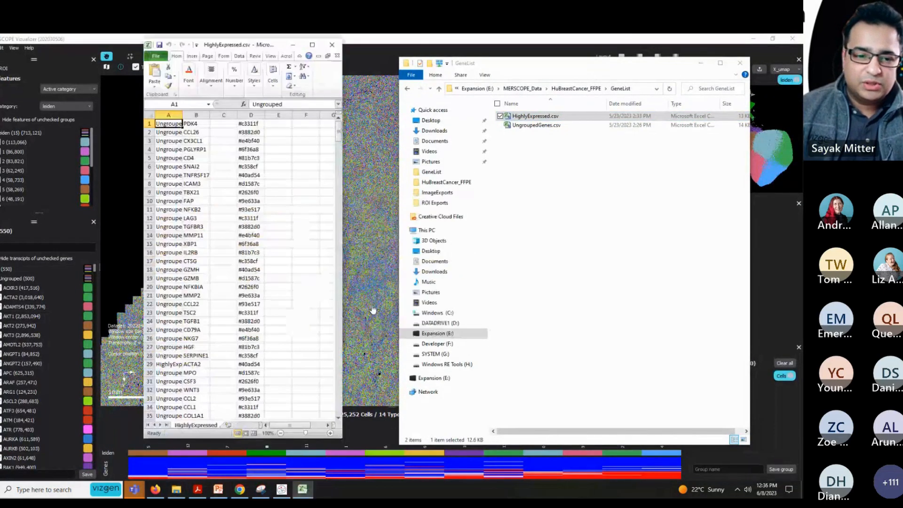
pyautogui.click(168, 364)
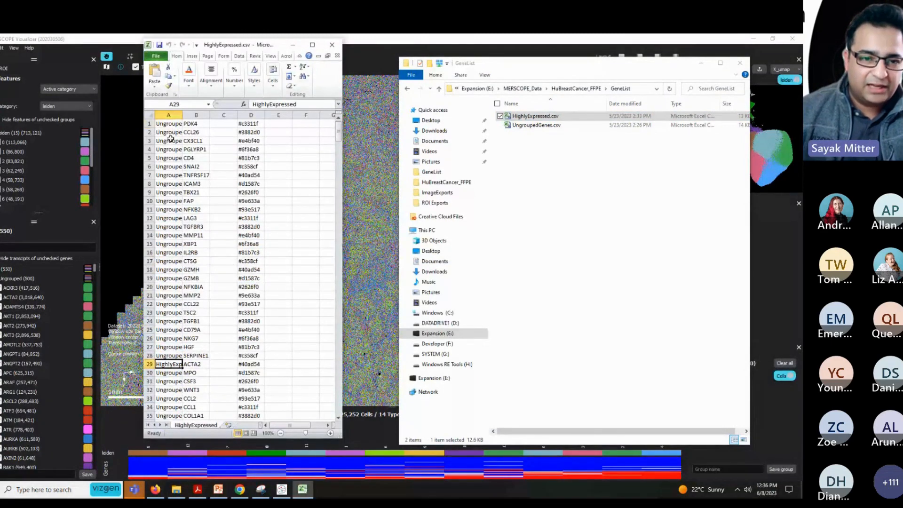
pyautogui.doubleClick(184, 115)
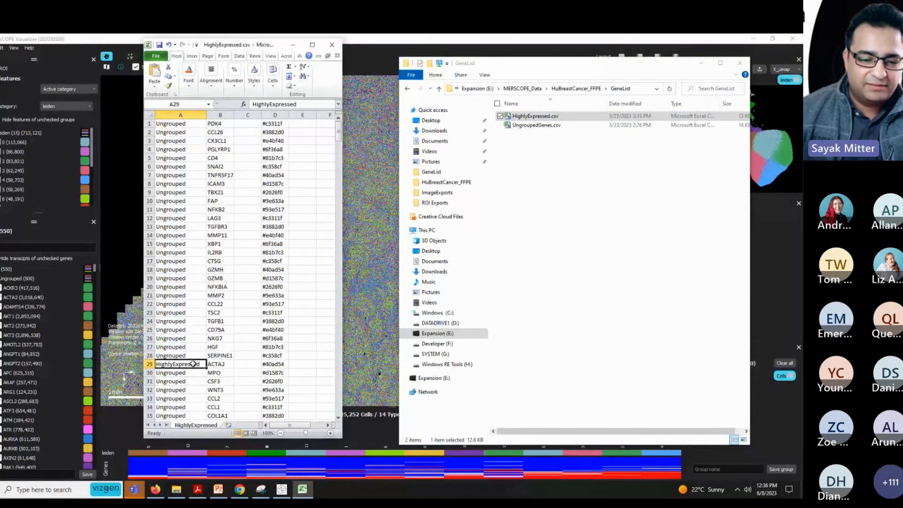
pyautogui.scroll(-5, 183, 387)
pyautogui.scroll(-13, 183, 387)
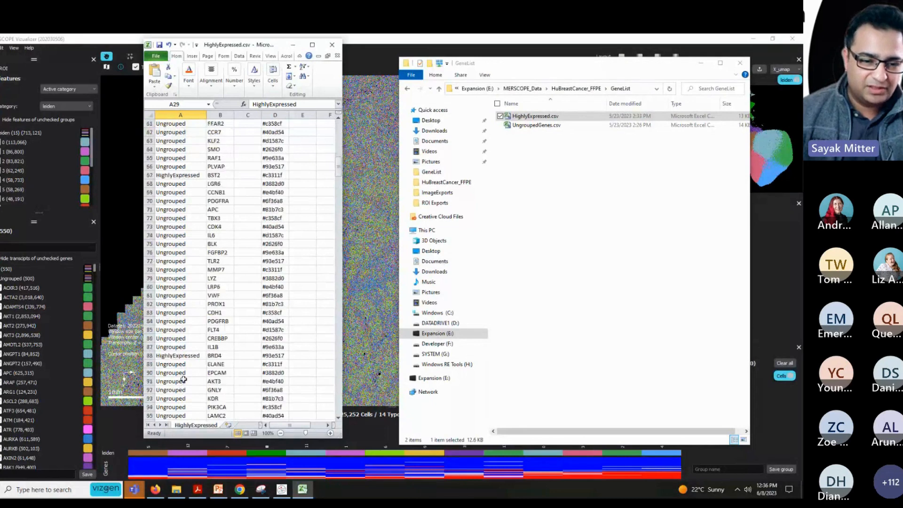
pyautogui.scroll(-2, 181, 226)
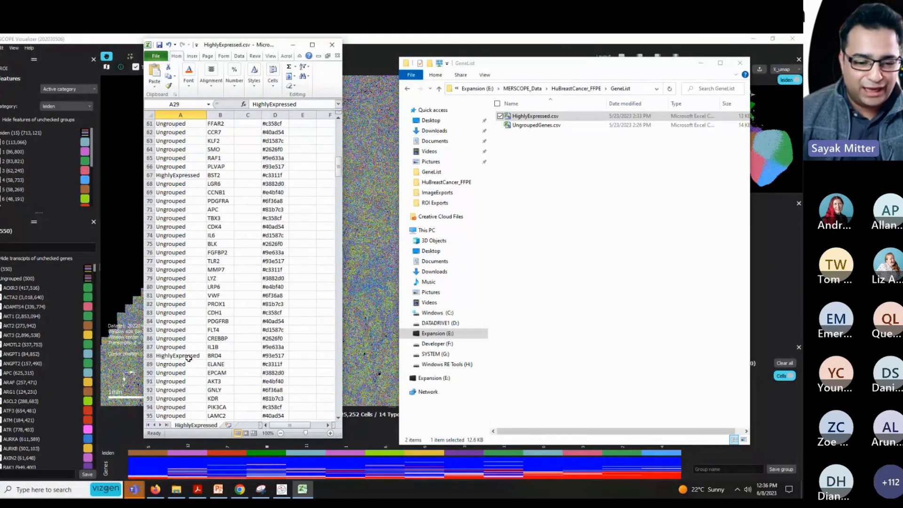
pyautogui.scroll(-2, 190, 360)
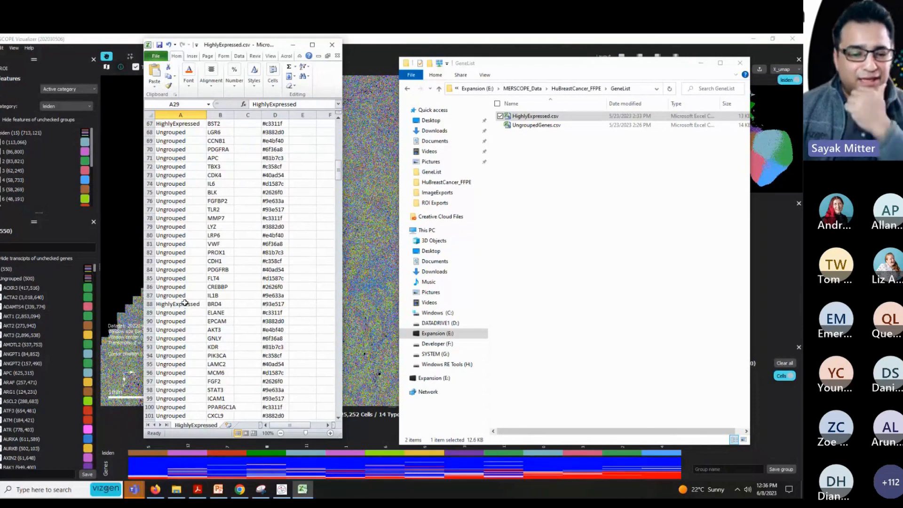
pyautogui.click(333, 45)
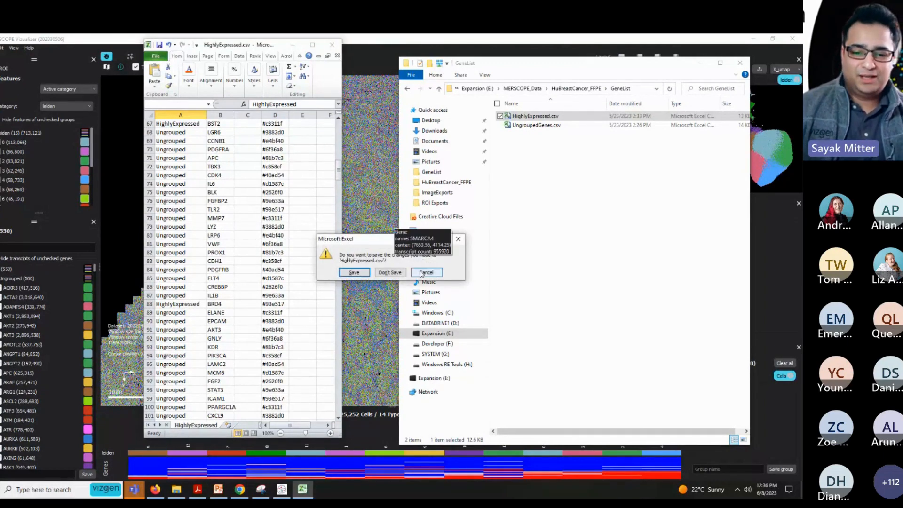
pyautogui.click(389, 273)
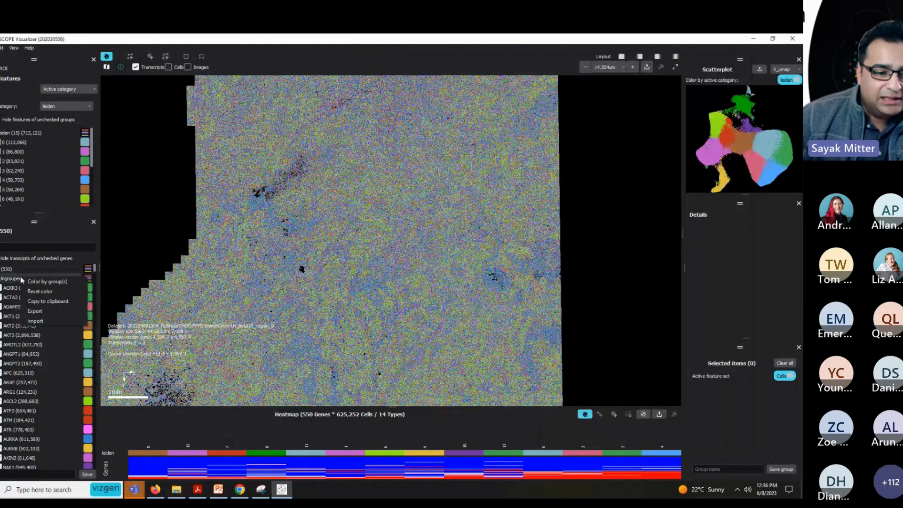
# - Import HighlyExpressed.csv into the gene list, collapse the Ungrouped group and expand the HighlyExpressed group
pyautogui.rightClick(22, 280)
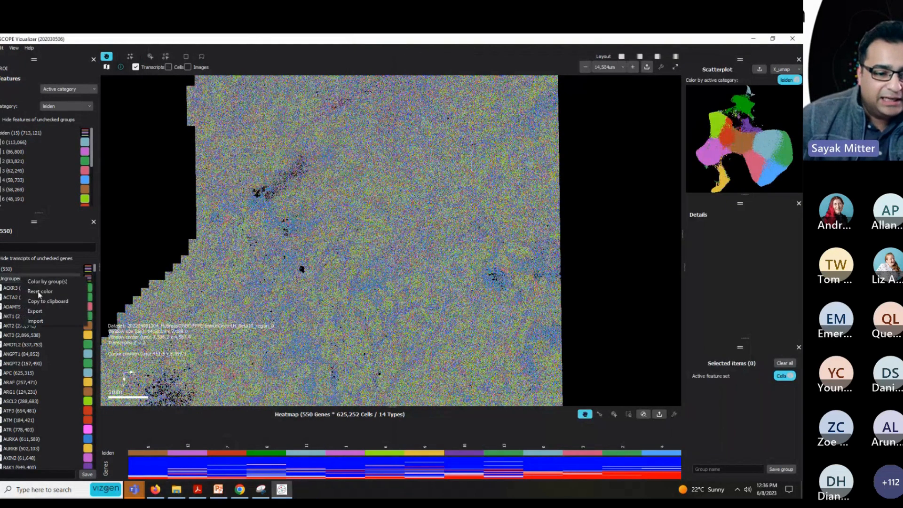
pyautogui.click(41, 321)
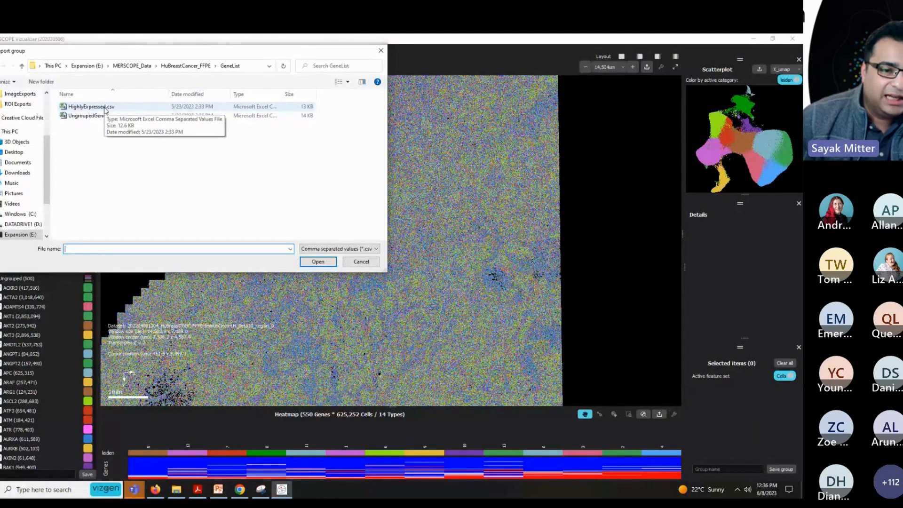
pyautogui.doubleClick(106, 108)
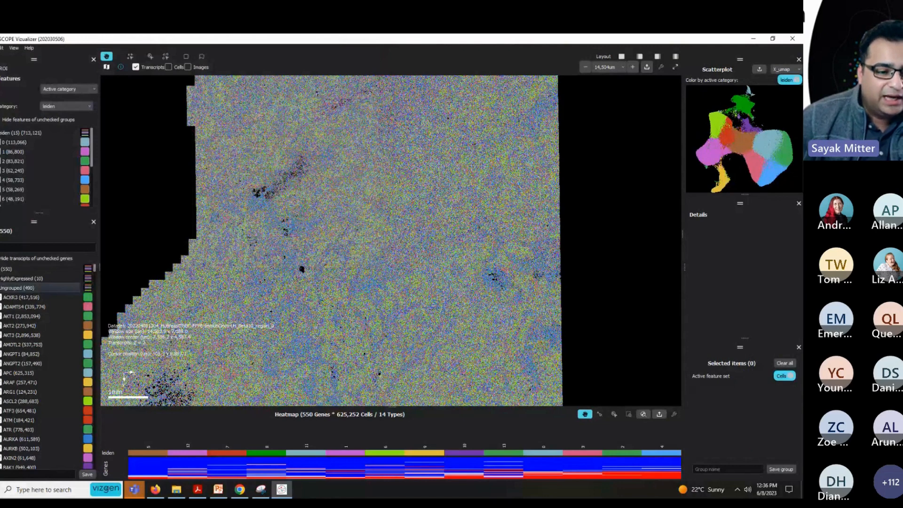
pyautogui.click(1, 287)
pyautogui.click(1, 279)
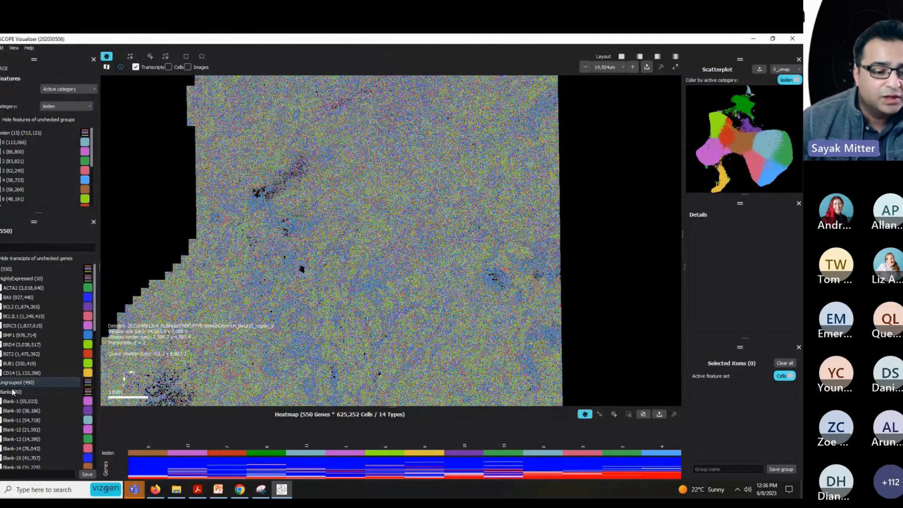
# - Hide the Blanks and Ungrouped genes, select the HighlyExpressed group and inspect its transcripts across the tissue
pyautogui.click(1, 391)
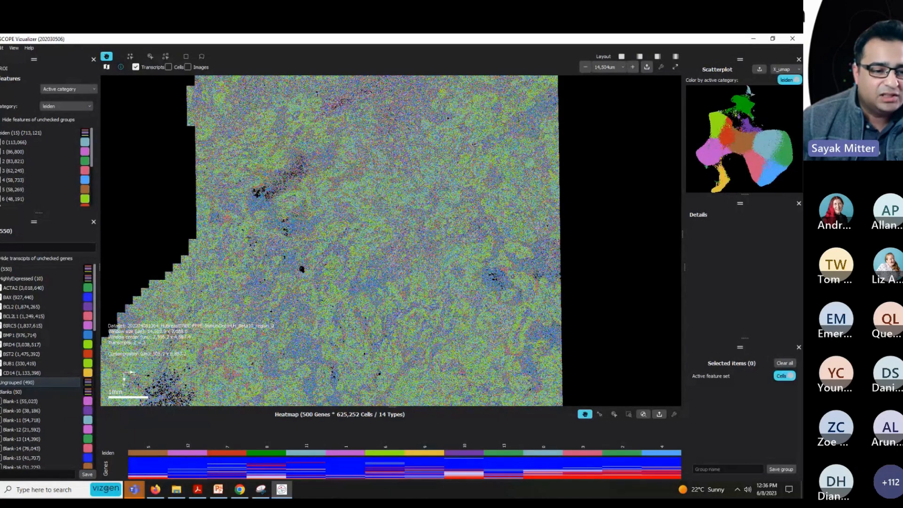
pyautogui.click(11, 279)
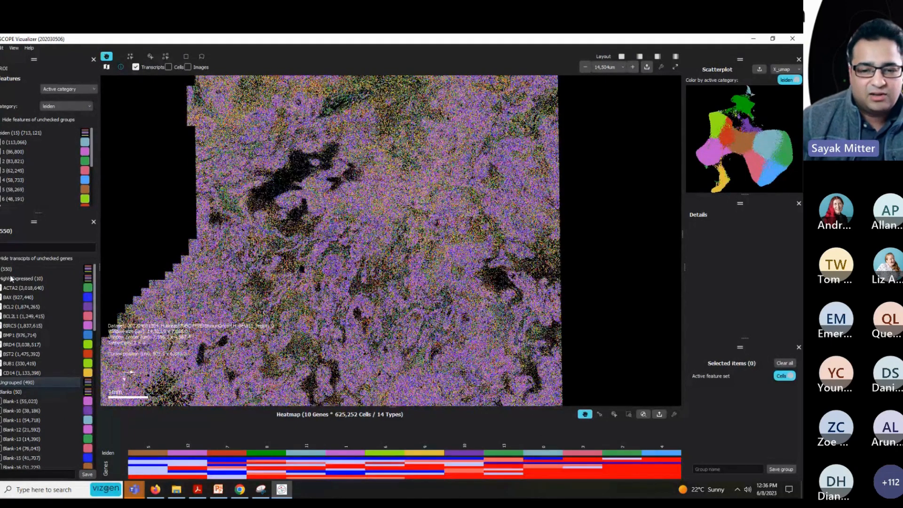
pyautogui.click(10, 279)
pyautogui.scroll(2, 299, 218)
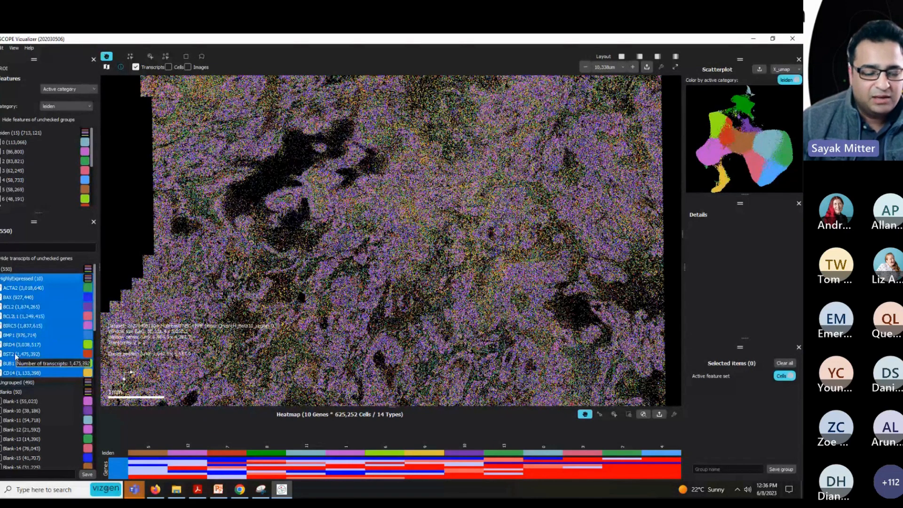
pyautogui.scroll(2, 400, 230)
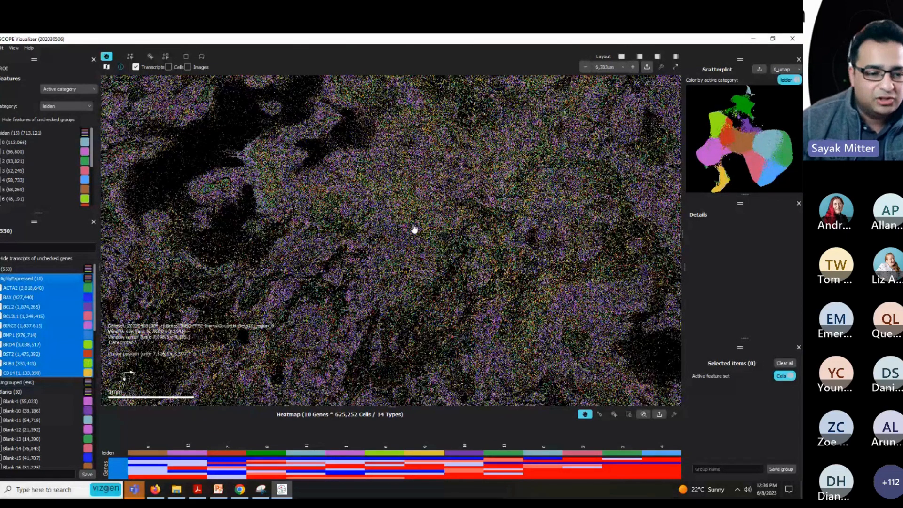
pyautogui.scroll(1, 397, 236)
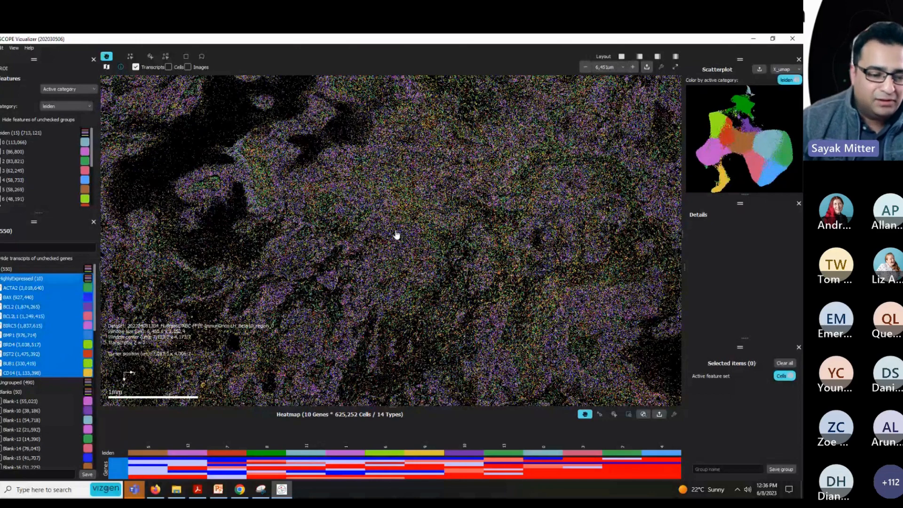
pyautogui.scroll(-3, 396, 235)
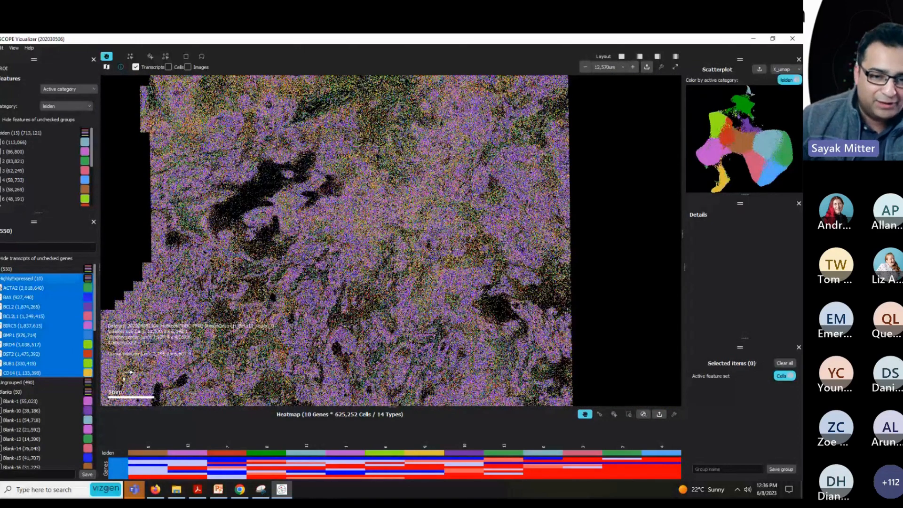
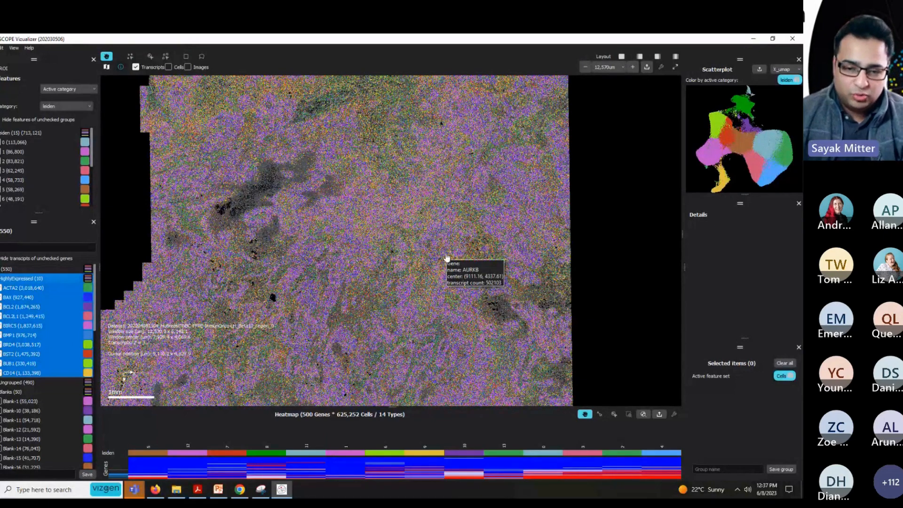
# - Expand the Ungrouped group in the gene list with the whole tissue in view
pyautogui.scroll(-2, 424, 183)
pyautogui.scroll(-2, 424, 183)
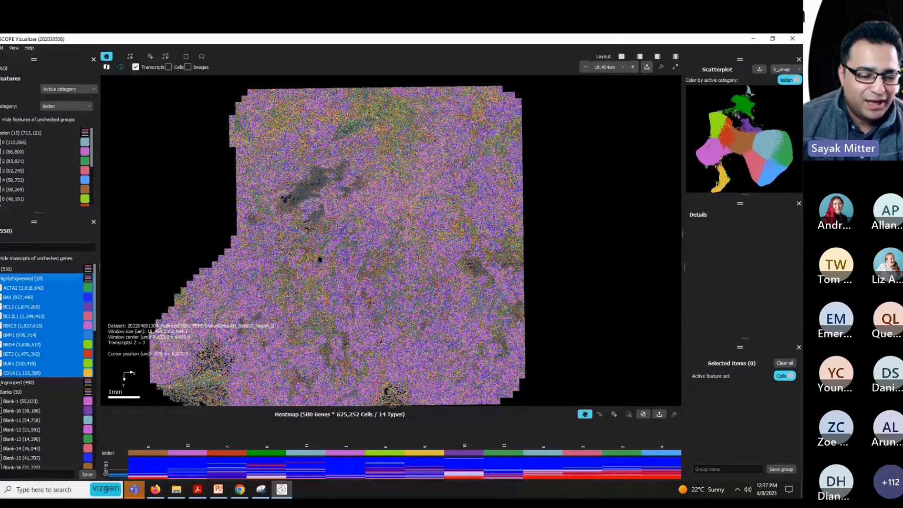
pyautogui.click(2, 382)
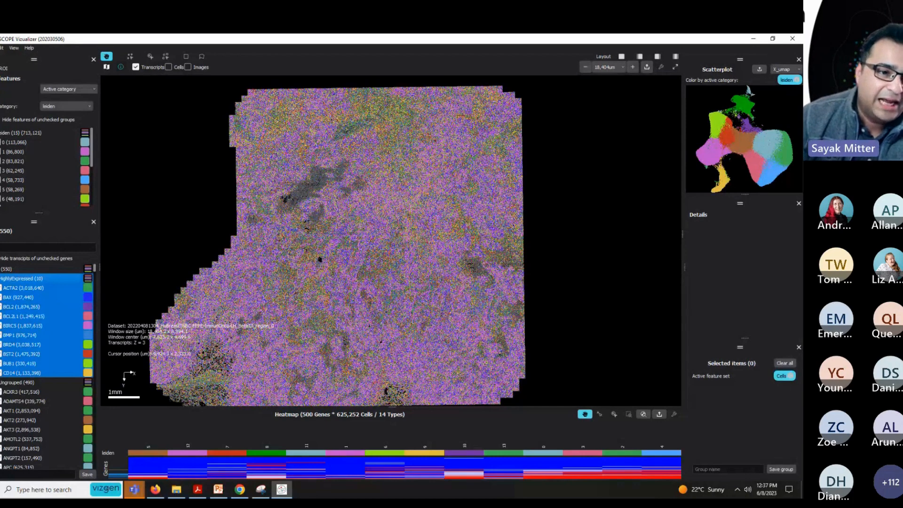
# - Export the experiment data in AnnData (hdf5) format with Cells as the spatial feature set
pyautogui.click(0, 48)
pyautogui.moveTo(1, 85)
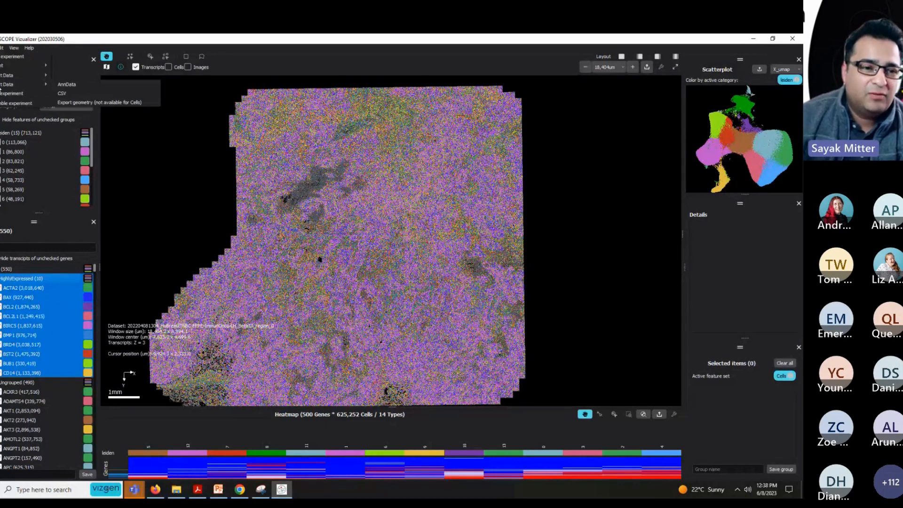
pyautogui.click(67, 85)
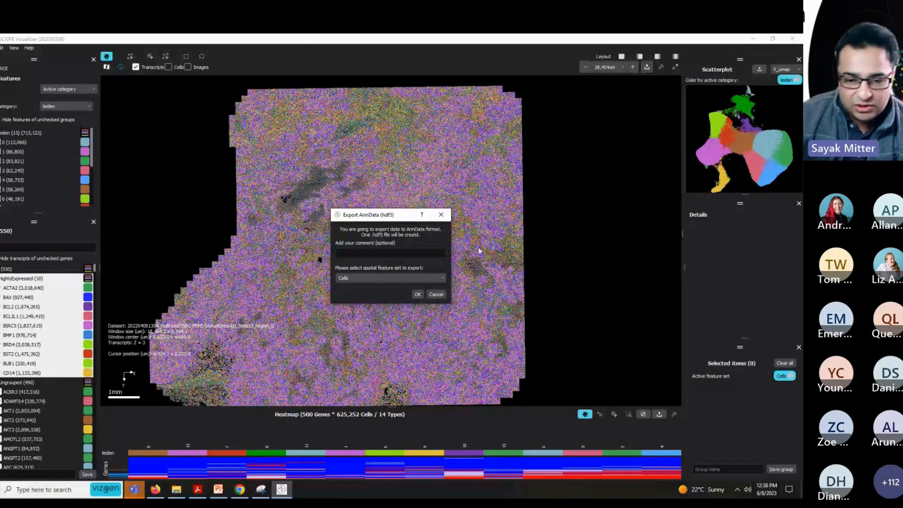
pyautogui.click(408, 278)
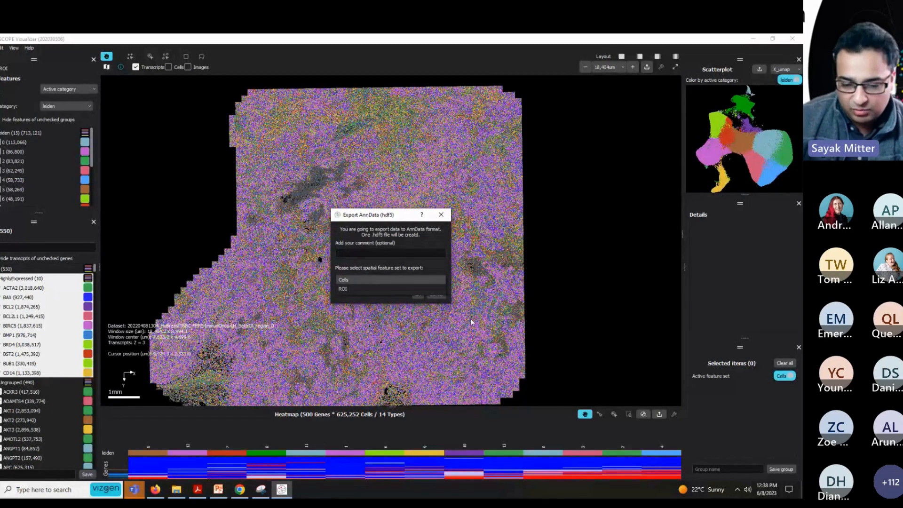
pyautogui.click(419, 296)
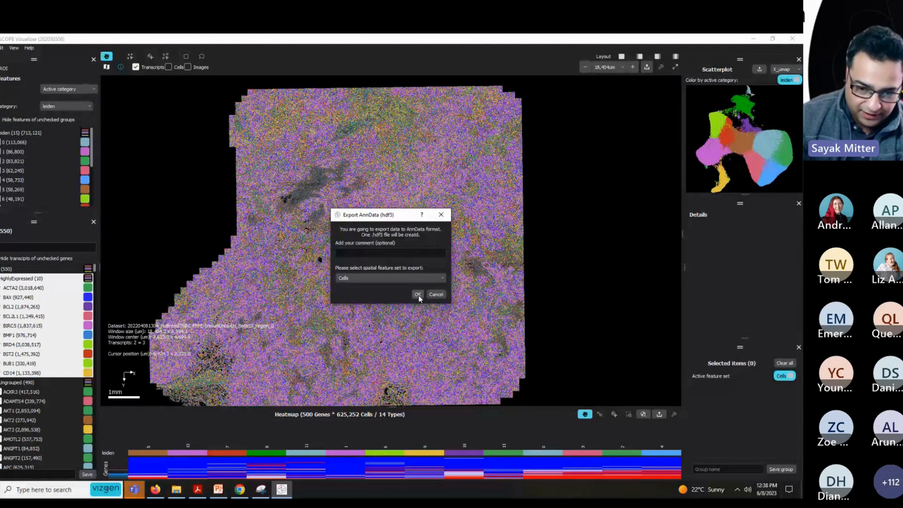
pyautogui.click(418, 295)
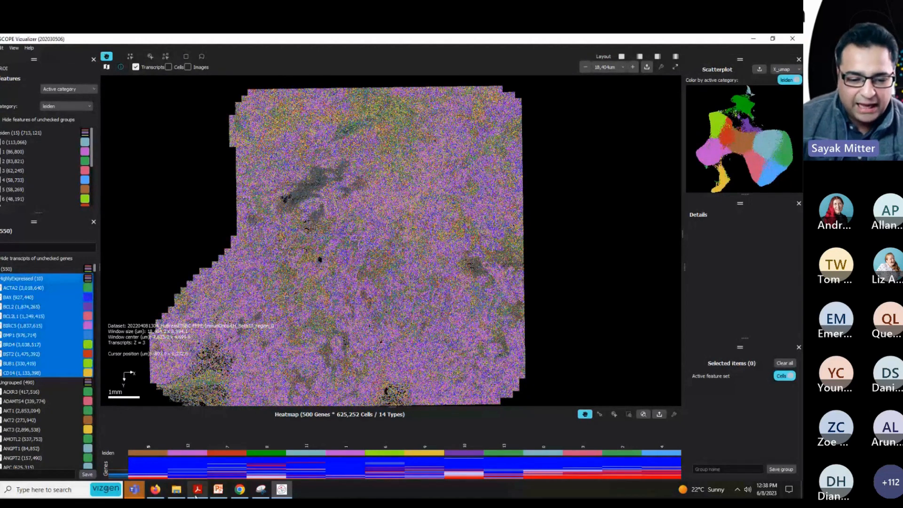
# - Switch to File Explorer, open the HuBreastCancer_FFPE folder in MERSCOPE_Data and select 202030506_06-05-23_22-53.hdf5
pyautogui.click(177, 489)
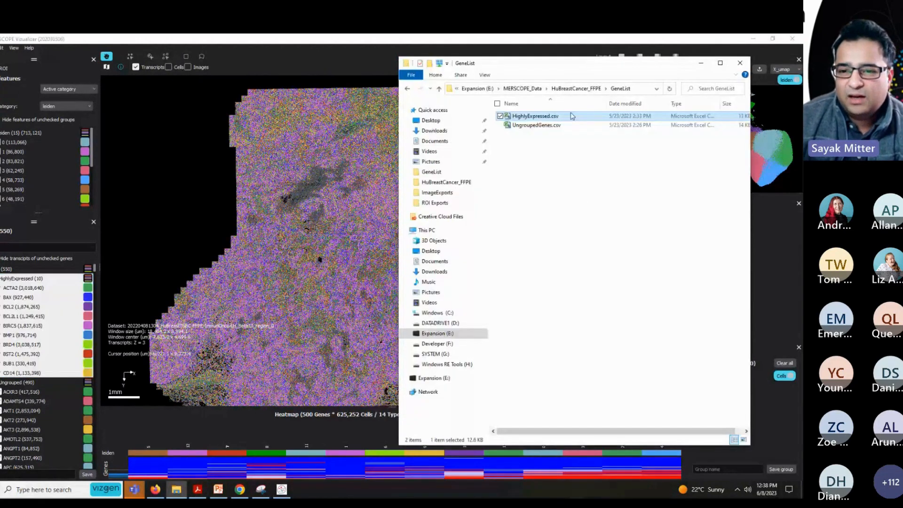
pyautogui.click(522, 88)
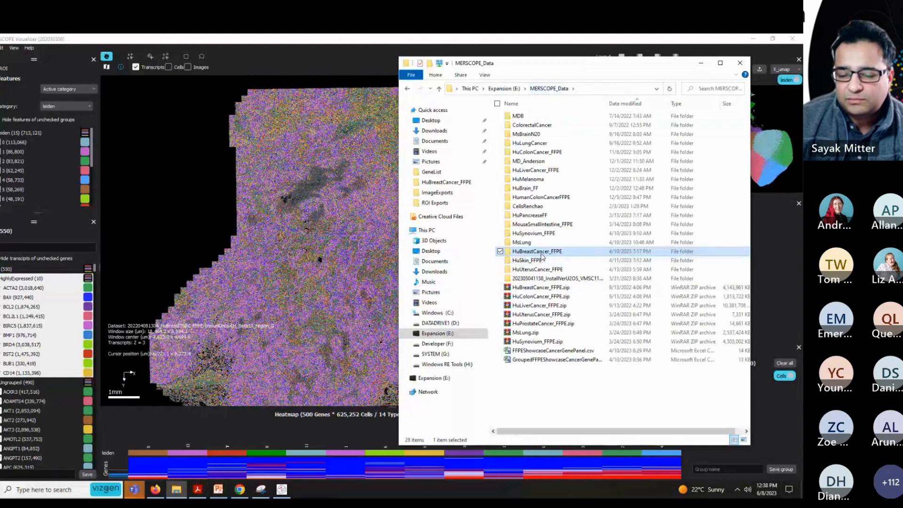
pyautogui.doubleClick(541, 254)
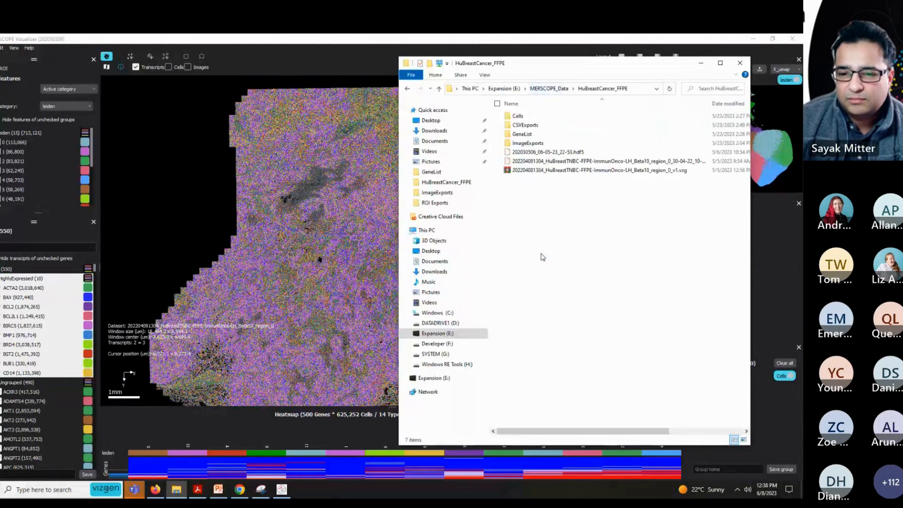
pyautogui.click(582, 155)
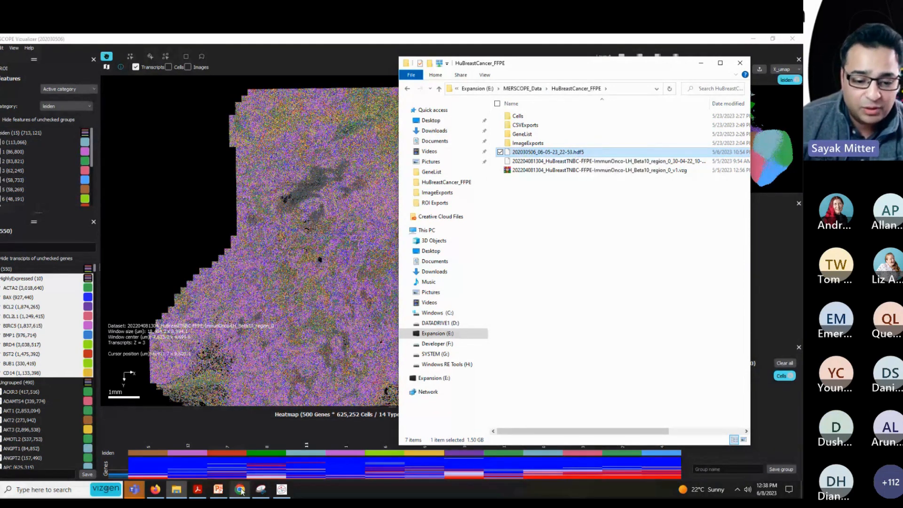
# - Switch to Chrome with the Vizgen_MERSCOPE_Vizualizer_AnnData_Cluster.ipynb notebook and look through it from Save AnnData back to its introduction
pyautogui.moveTo(203, 495)
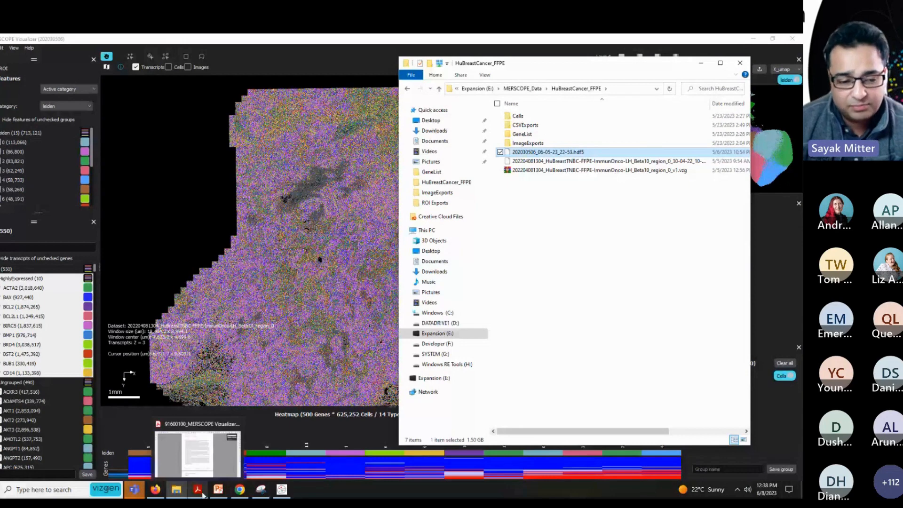
pyautogui.click(240, 490)
pyautogui.click(489, 321)
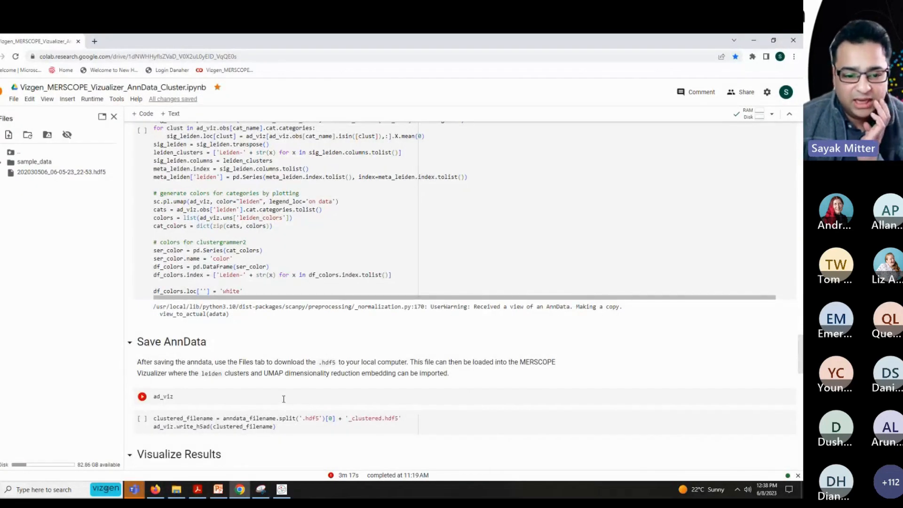
pyautogui.scroll(-2, 284, 397)
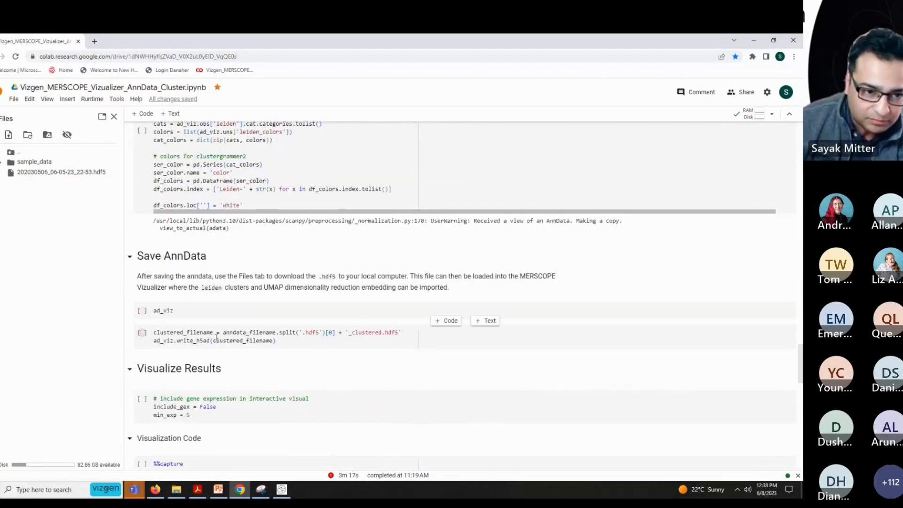
pyautogui.scroll(5, 249, 330)
pyautogui.scroll(15, 240, 257)
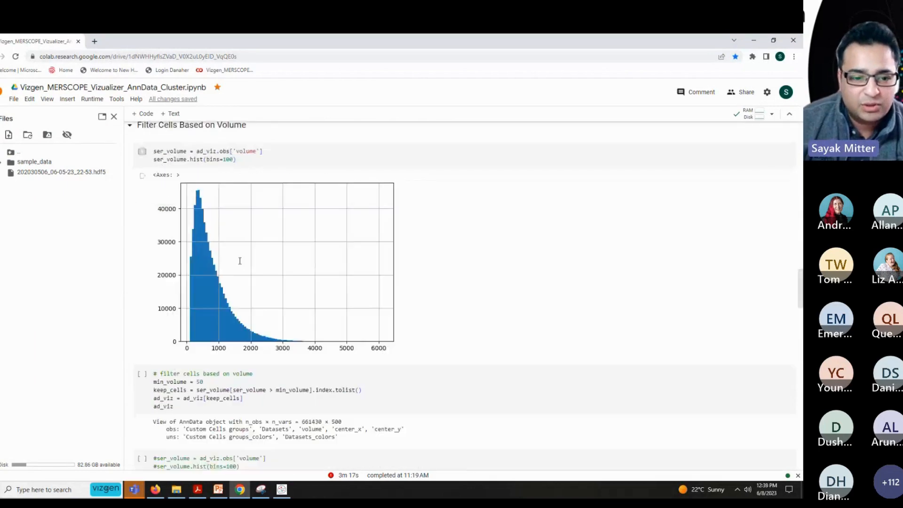
pyautogui.scroll(15, 240, 268)
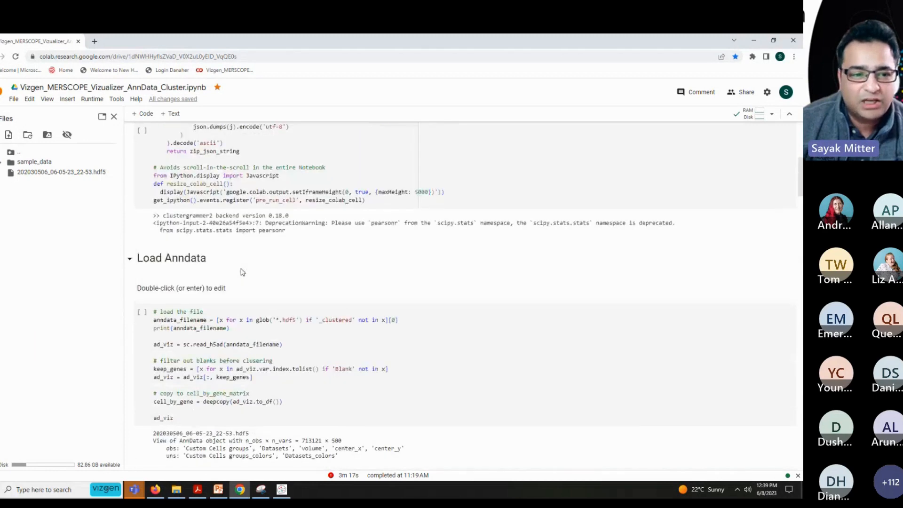
pyautogui.scroll(5, 204, 220)
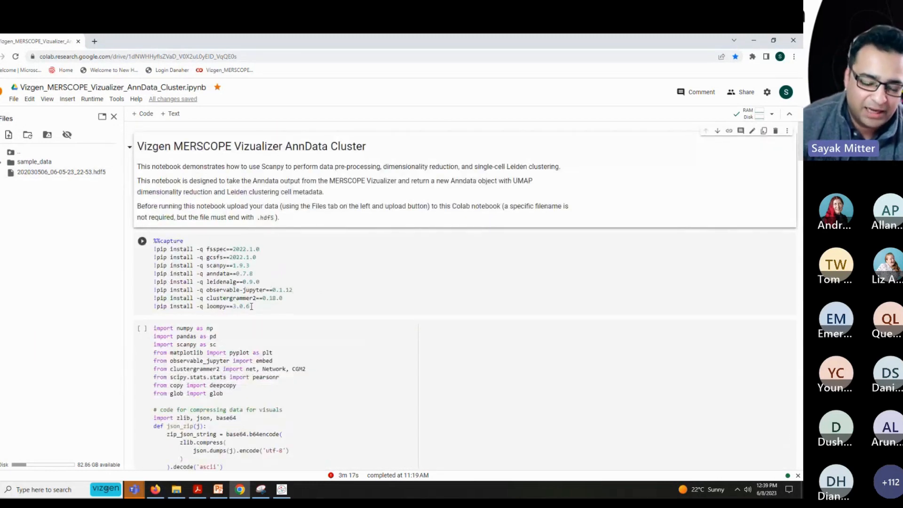
# - Examine the notebook's filtering by minimum gene expression counts and volume, its UMAP and single-cell clustering, and its Save AnnData section
pyautogui.scroll(-10, 254, 306)
pyautogui.scroll(-8, 253, 310)
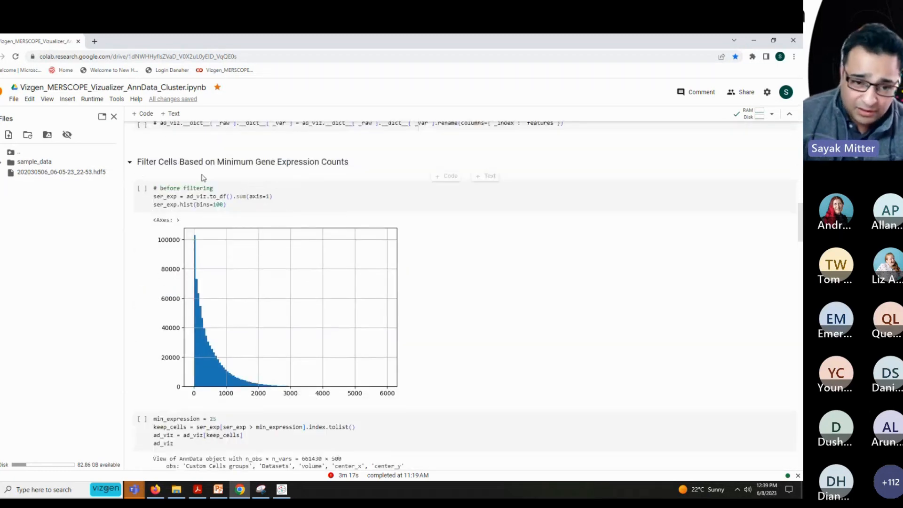
pyautogui.scroll(-4, 261, 314)
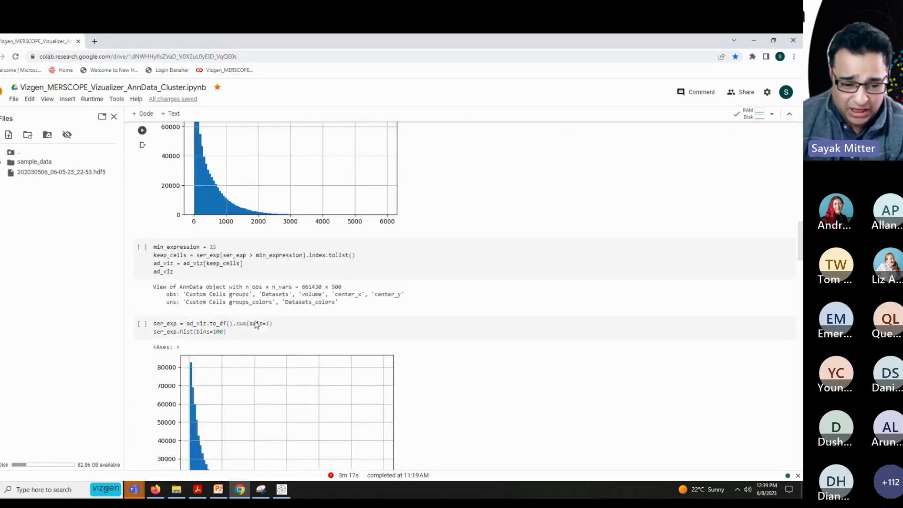
pyautogui.scroll(-3, 249, 333)
pyautogui.scroll(-10, 249, 381)
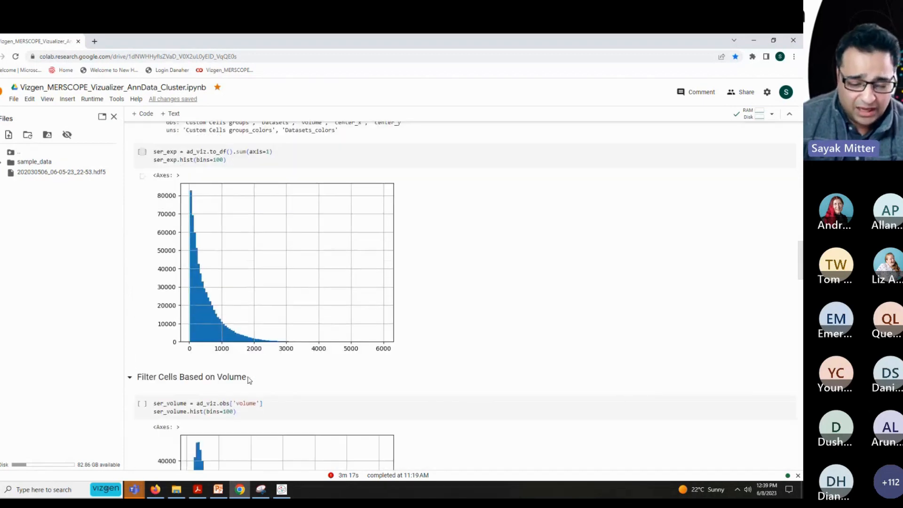
pyautogui.scroll(-5, 238, 381)
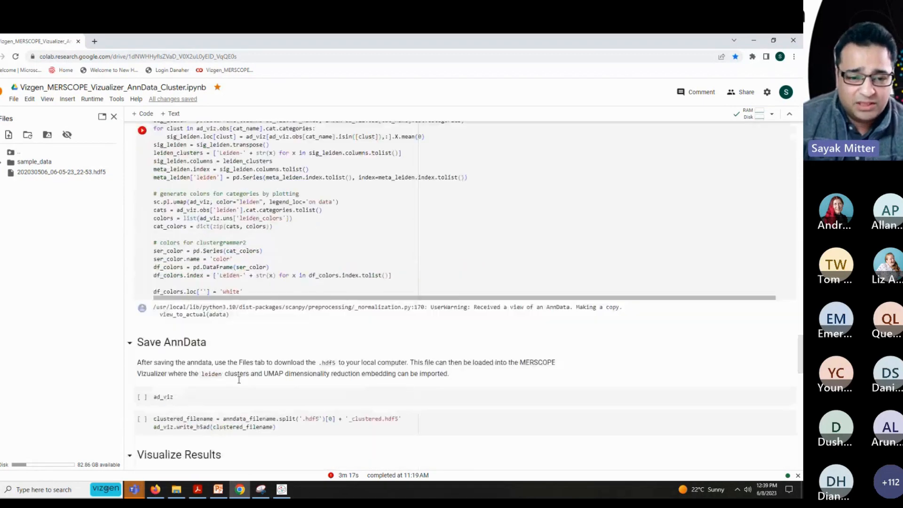
pyautogui.scroll(10, 239, 381)
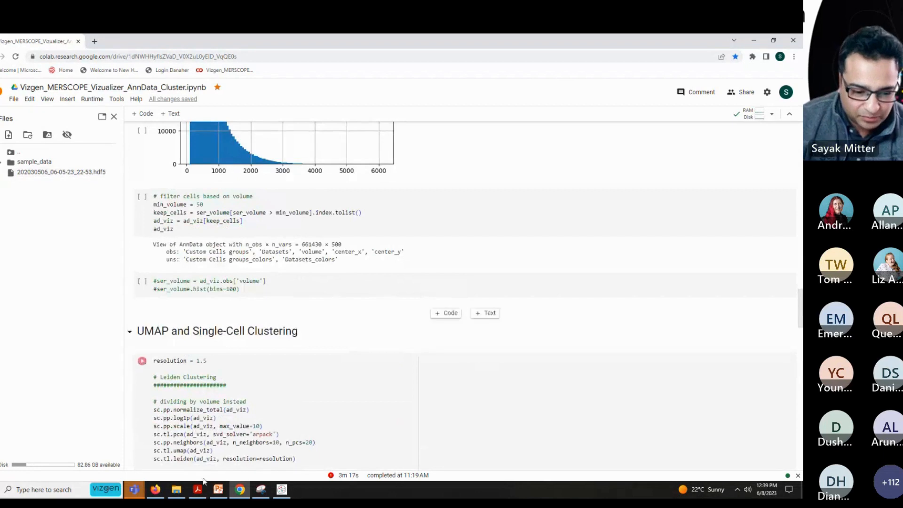
# - Switch to Firefox and show the Vizgen MERSCOPE Vizualizer Clustering Template resource page
pyautogui.moveTo(158, 493)
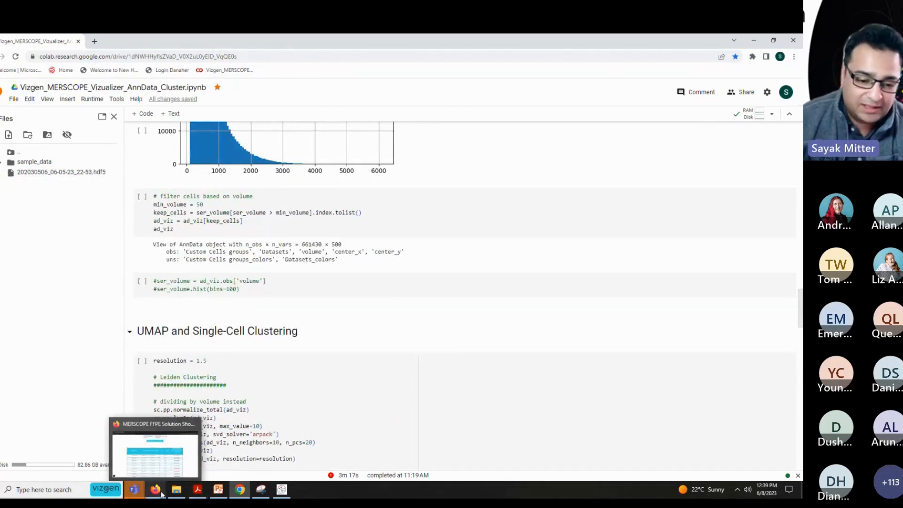
pyautogui.moveTo(203, 493)
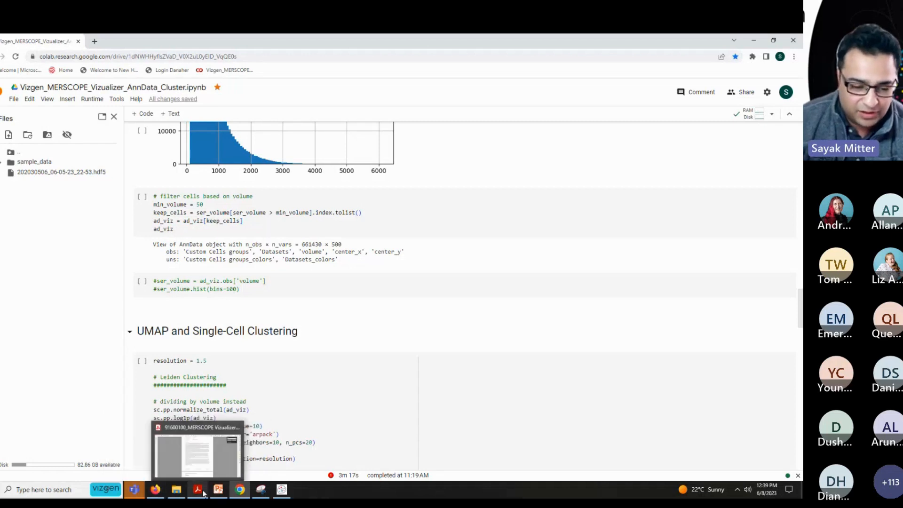
pyautogui.click(153, 495)
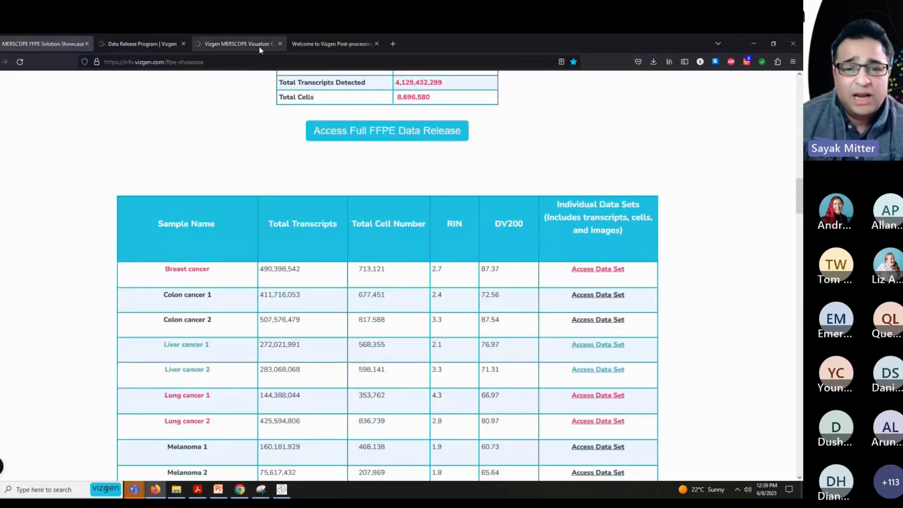
pyautogui.click(245, 46)
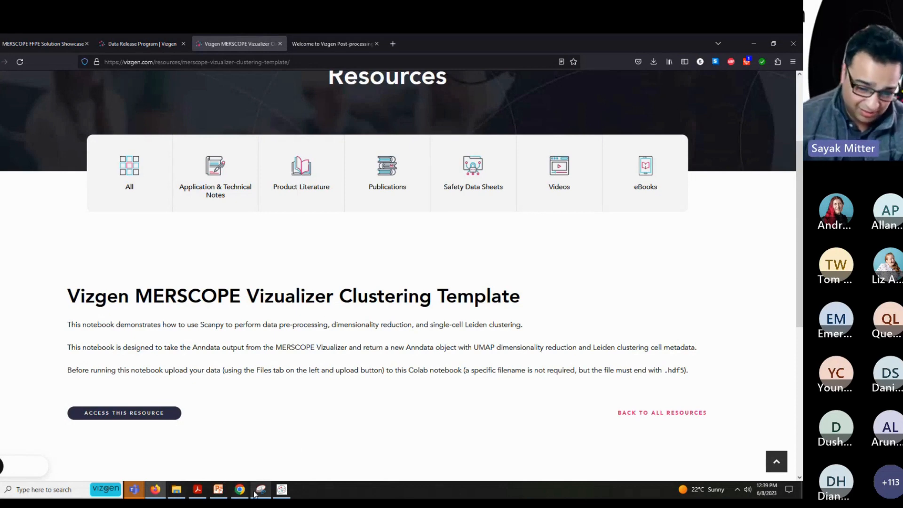
# - Switch back to MERSCOPE Vizualizer and review the formats available for importing data without importing anything
pyautogui.moveTo(256, 493)
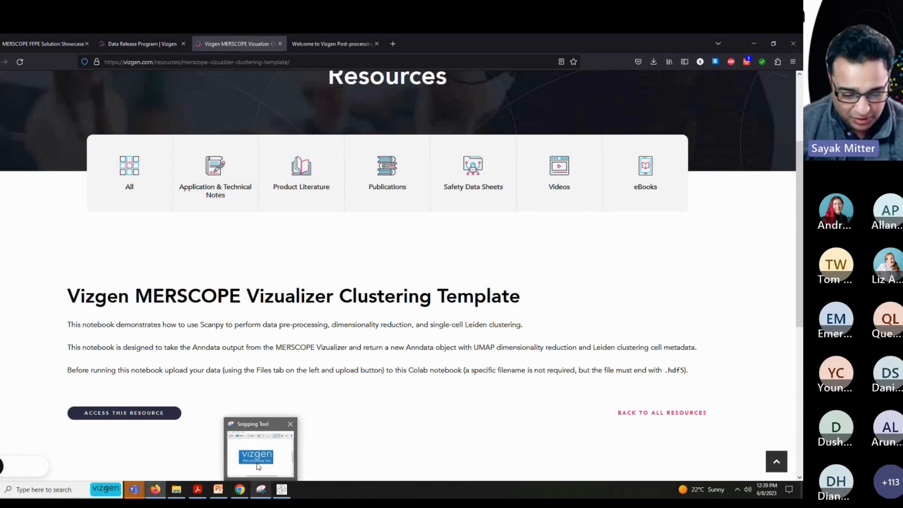
pyautogui.moveTo(258, 466)
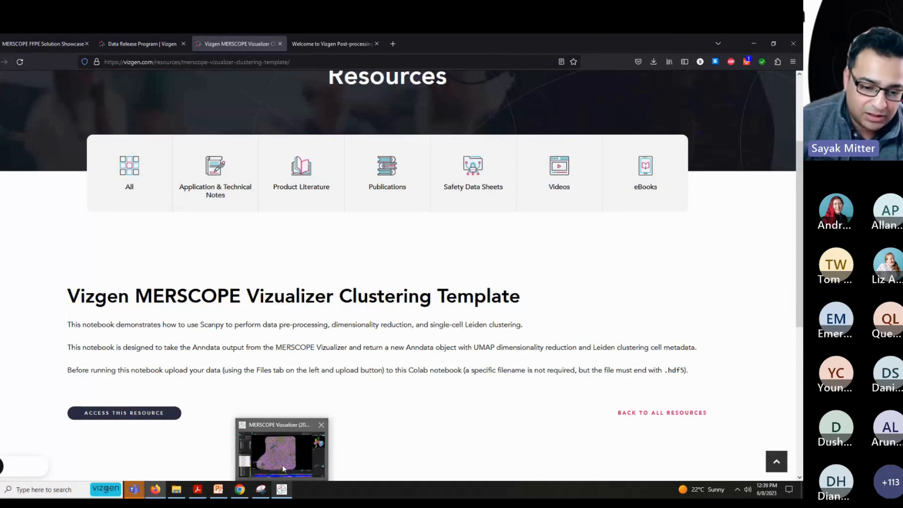
pyautogui.click(282, 465)
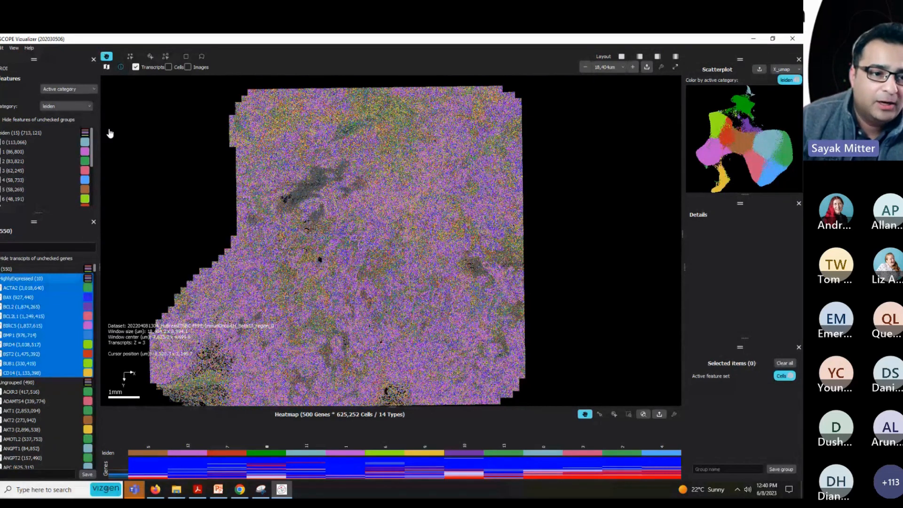
pyautogui.click(0, 48)
pyautogui.moveTo(2, 85)
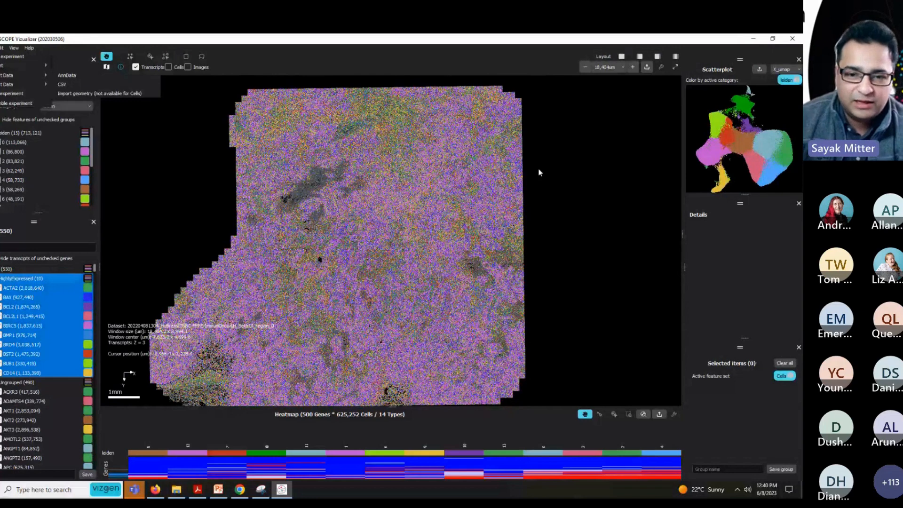
pyautogui.click(645, 205)
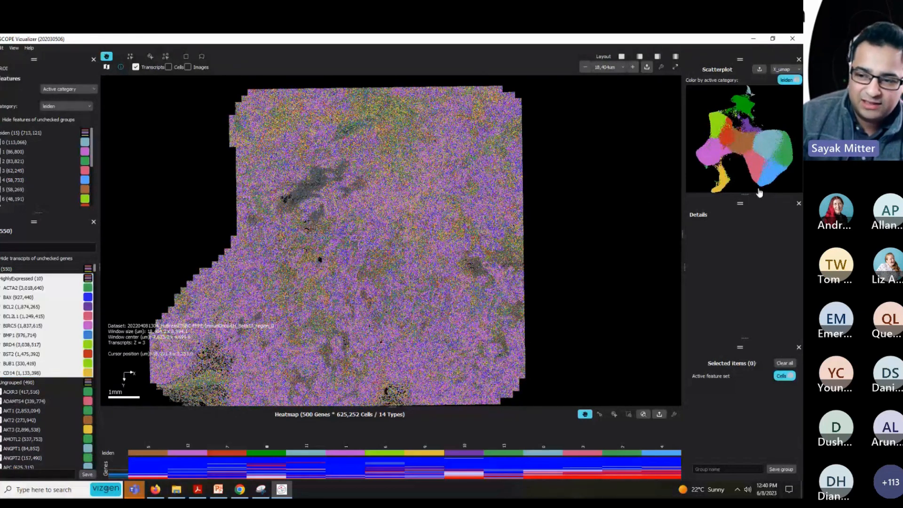
# - Enlarge the Scatterplot area vertically and restore the spatial view to a single full-width map
pyautogui.moveTo(759, 193); pyautogui.dragTo(729, 277)
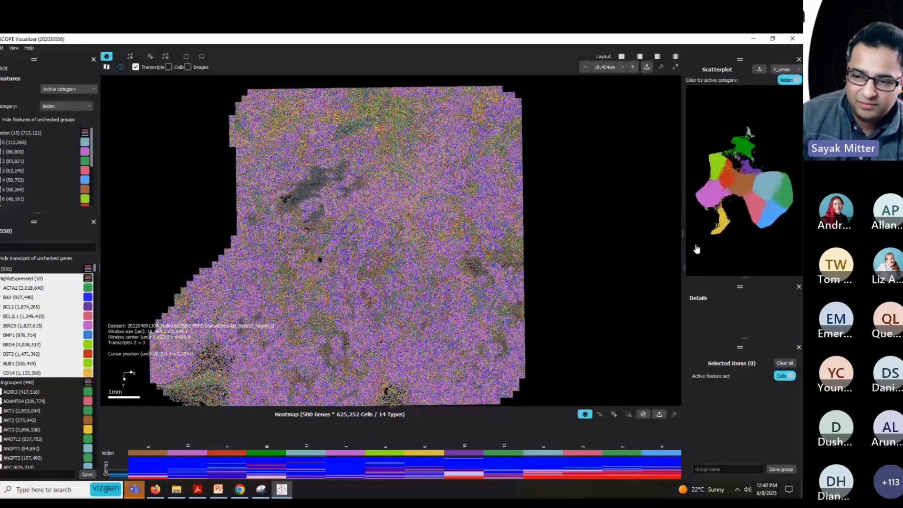
pyautogui.moveTo(610, 233); pyautogui.dragTo(611, 241)
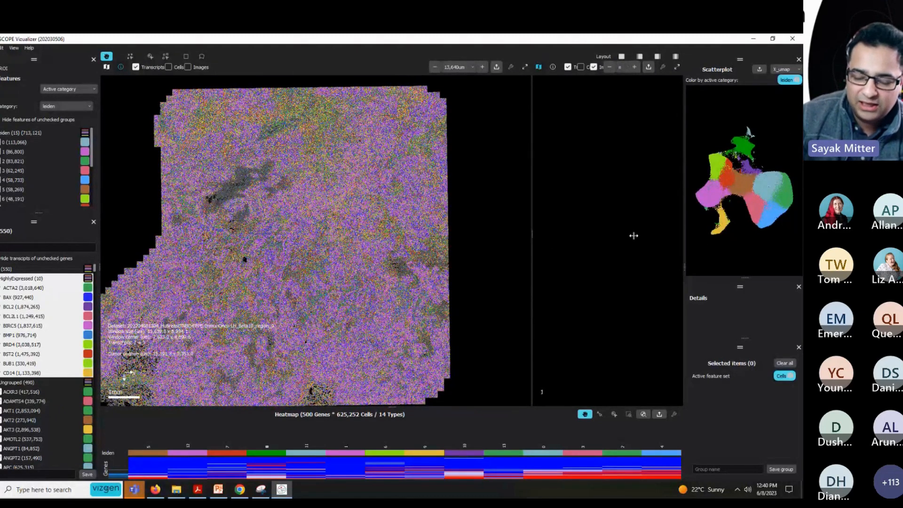
pyautogui.moveTo(634, 235); pyautogui.dragTo(707, 247)
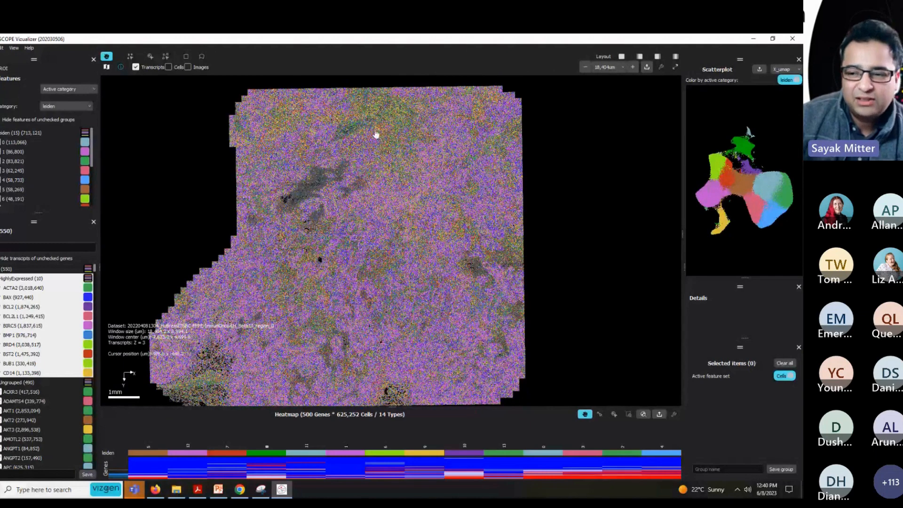
# - Hide the transcripts in the spatial view and show the cells colored by Leiden cluster for a closer look at the tissue
pyautogui.click(135, 67)
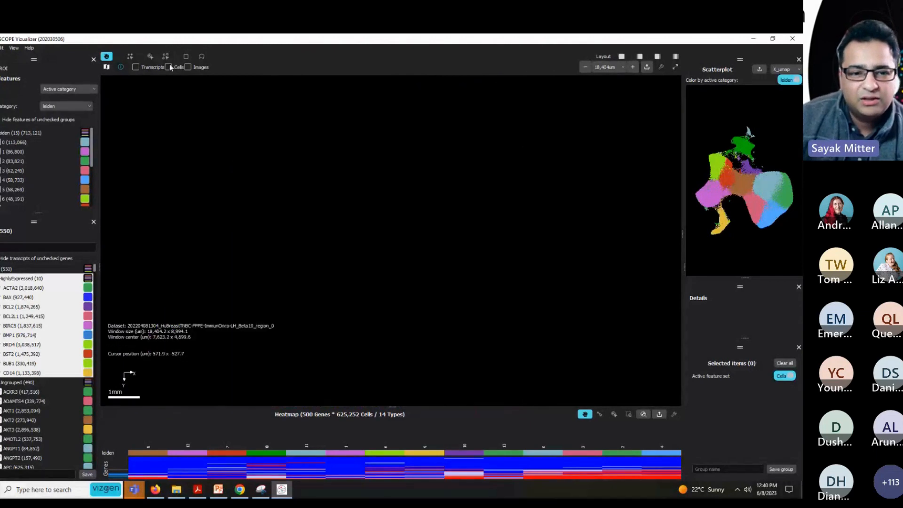
pyautogui.click(168, 66)
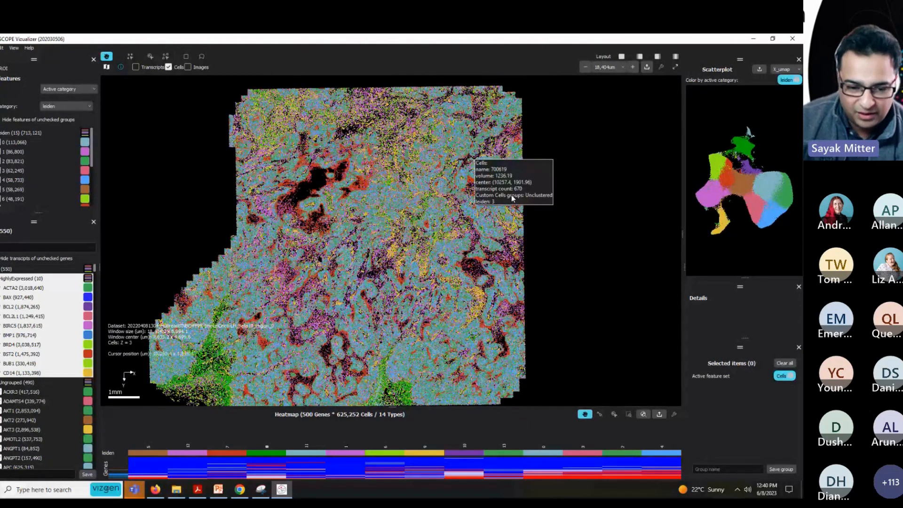
pyautogui.scroll(1, 356, 257)
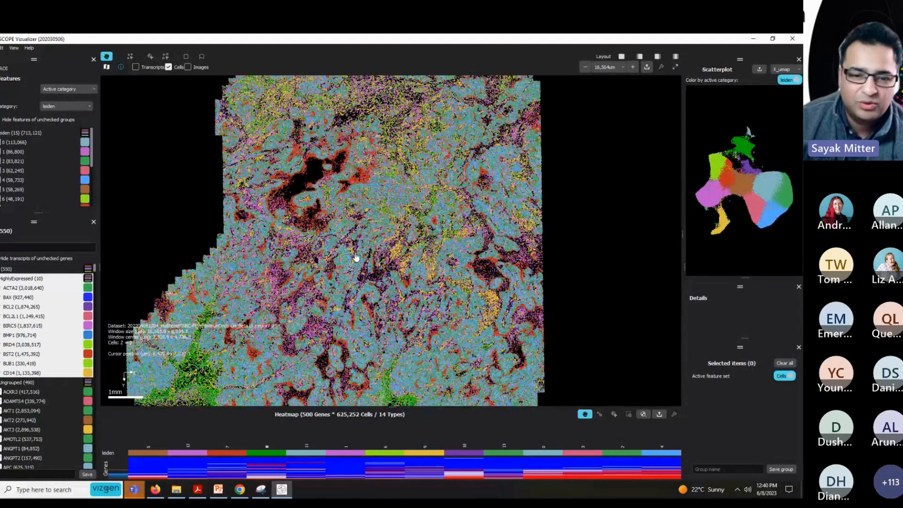
pyautogui.scroll(2, 356, 257)
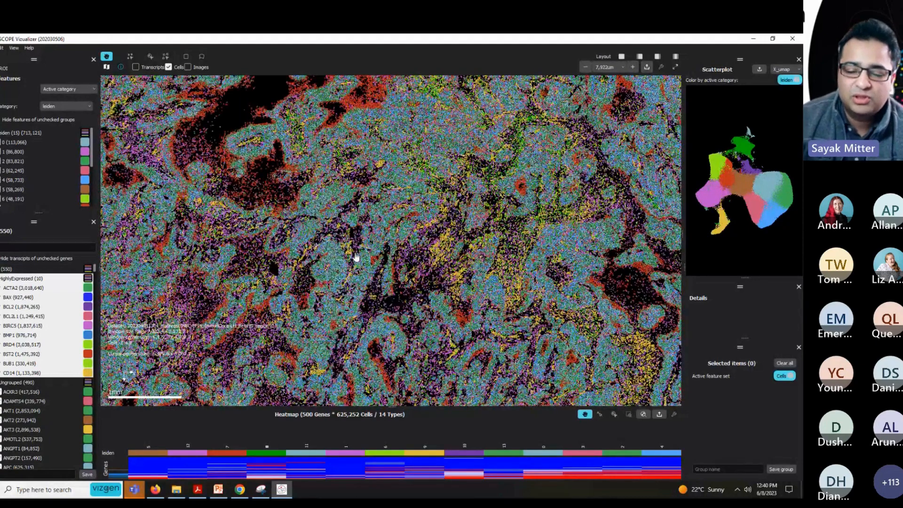
pyautogui.scroll(1, 356, 258)
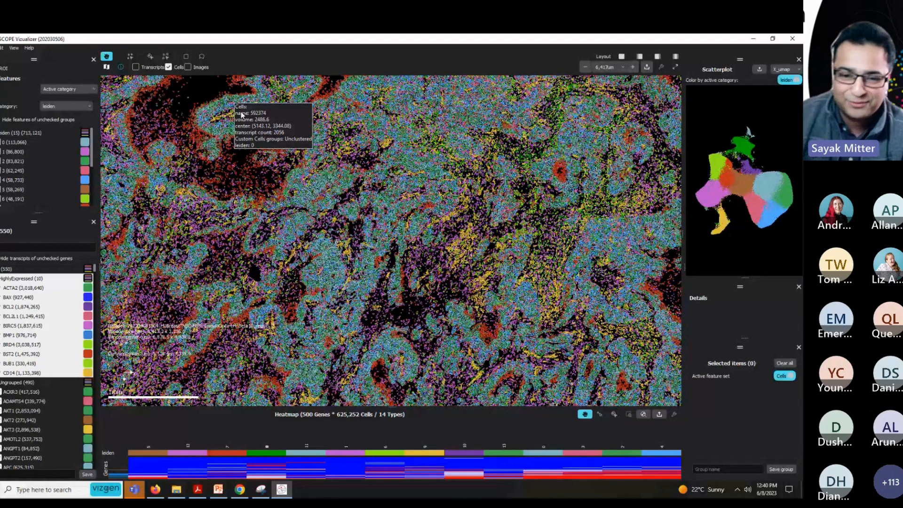
pyautogui.scroll(1, 356, 229)
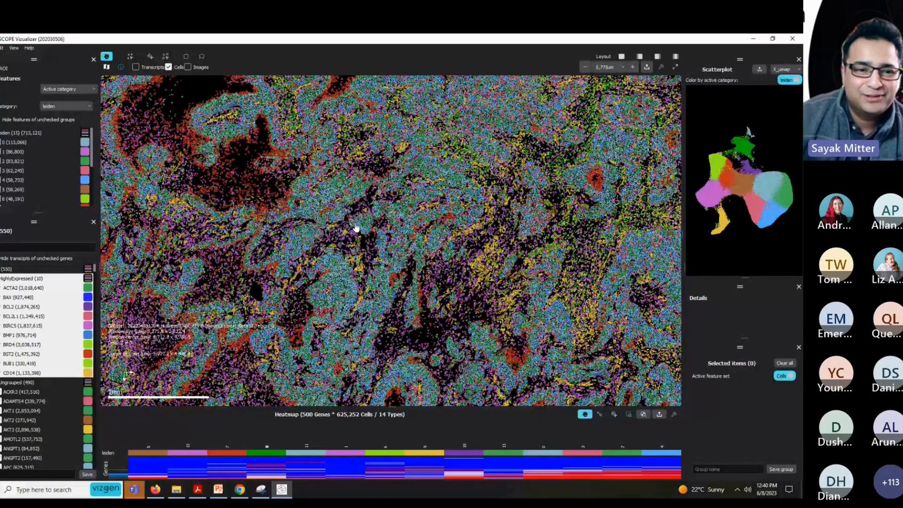
# - Use the group selection tool to select Leiden cluster 1 in the UMAP and inspect where its cells lie in the tissue
pyautogui.click(165, 56)
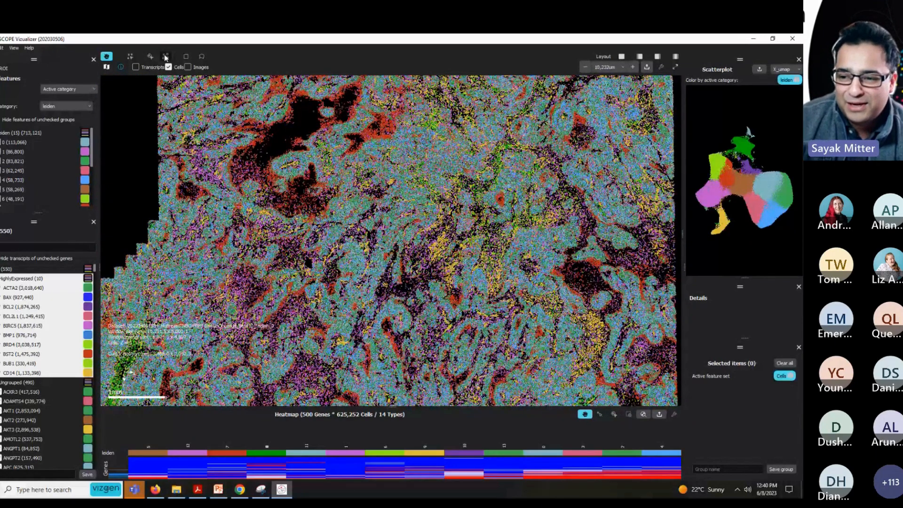
pyautogui.click(166, 57)
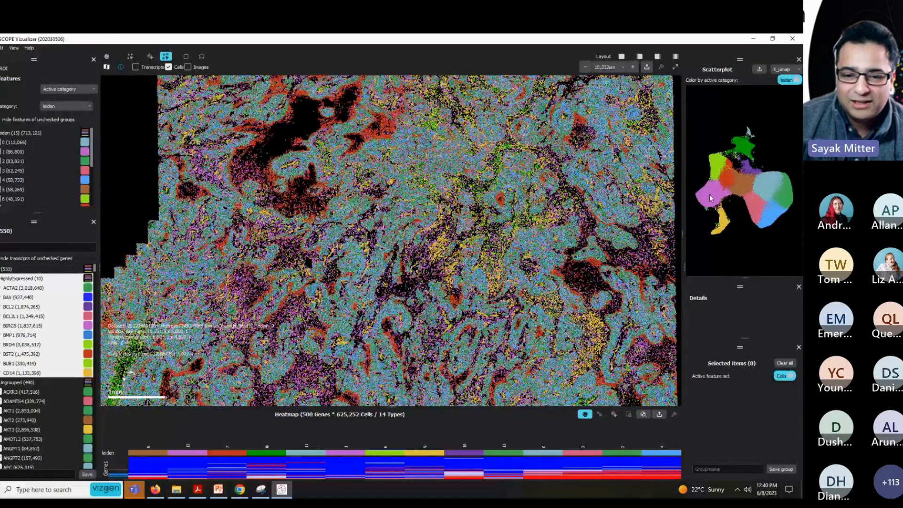
pyautogui.click(709, 194)
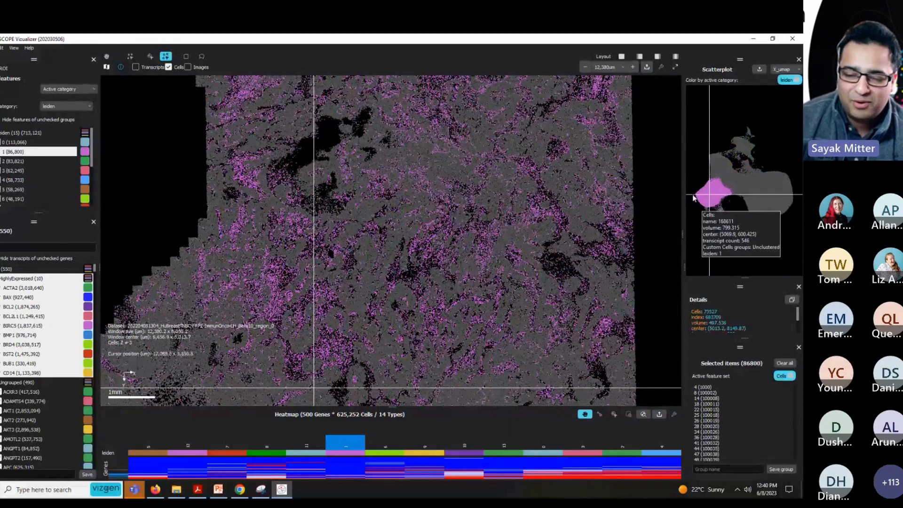
pyautogui.moveTo(344, 162)
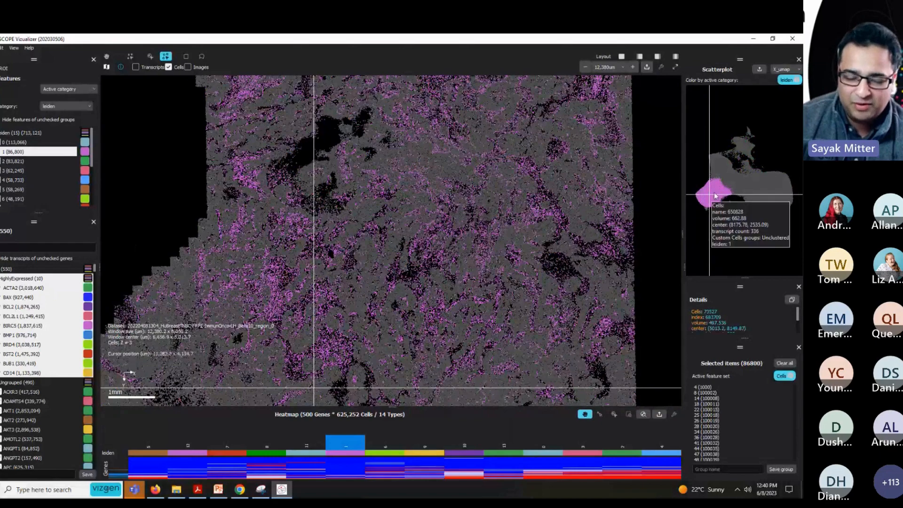
pyautogui.moveTo(383, 212)
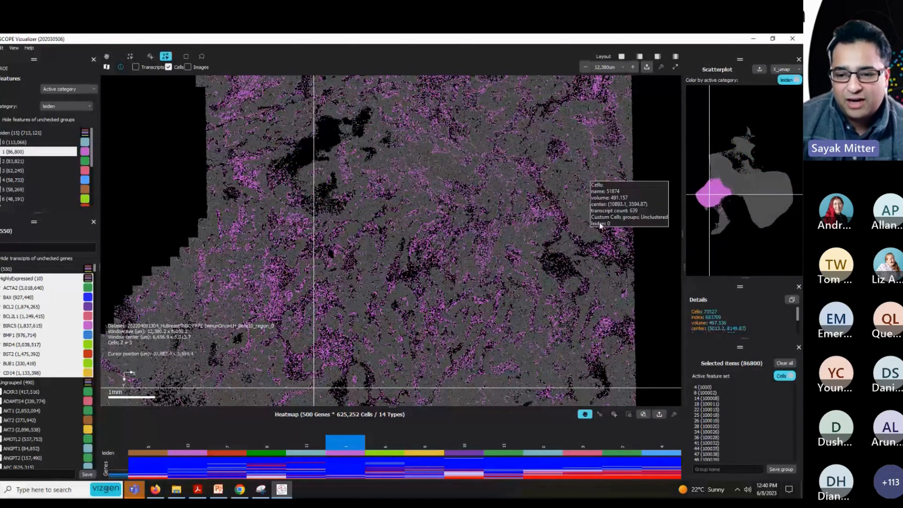
pyautogui.moveTo(602, 272)
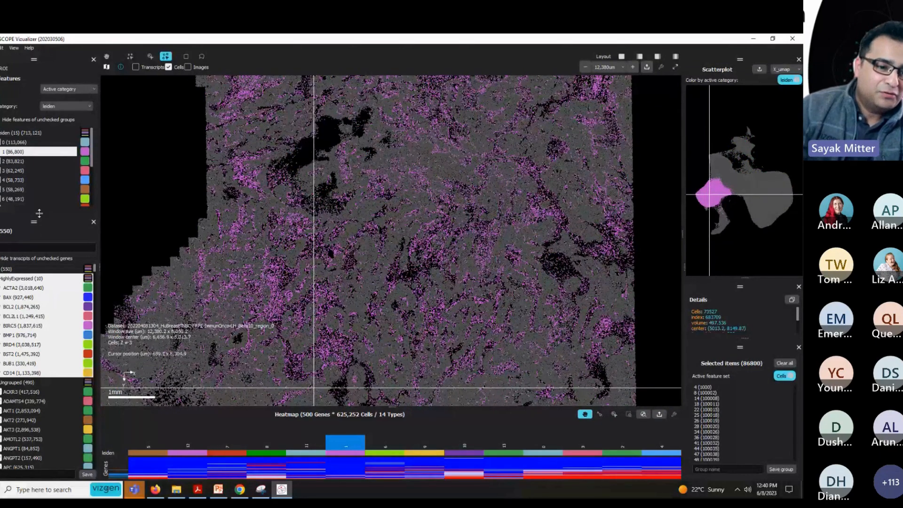
# - Enlarge the cell features list and highlight Leiden cluster 2, followed by clusters 3 through 6 together
pyautogui.moveTo(39, 213); pyautogui.dragTo(41, 313)
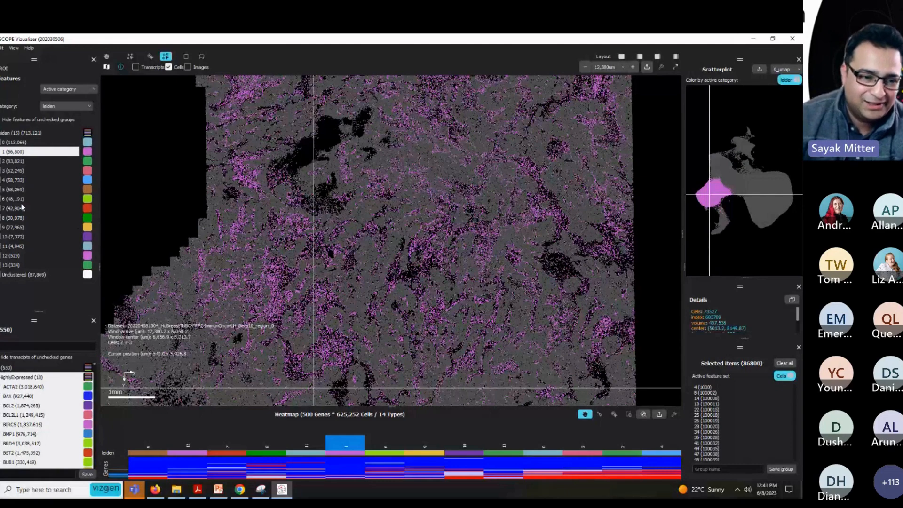
pyautogui.click(16, 162)
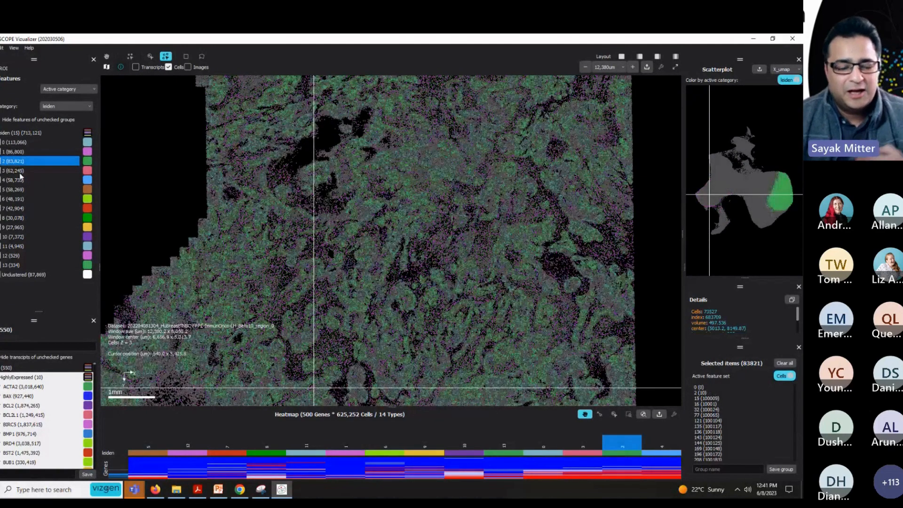
pyautogui.click(20, 170)
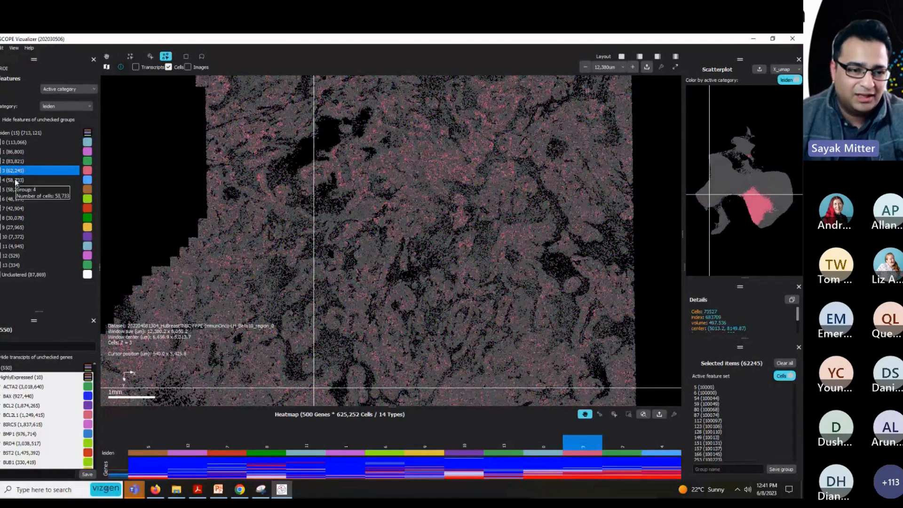
pyautogui.keyDown('ctrl'); pyautogui.click(16, 181); pyautogui.keyUp('ctrl')
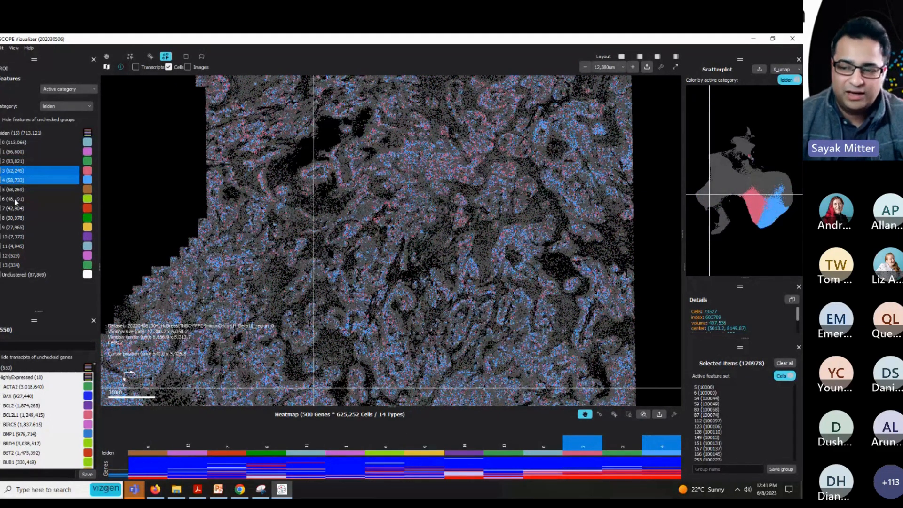
pyautogui.keyDown('shift'); pyautogui.click(16, 199); pyautogui.keyUp('shift')
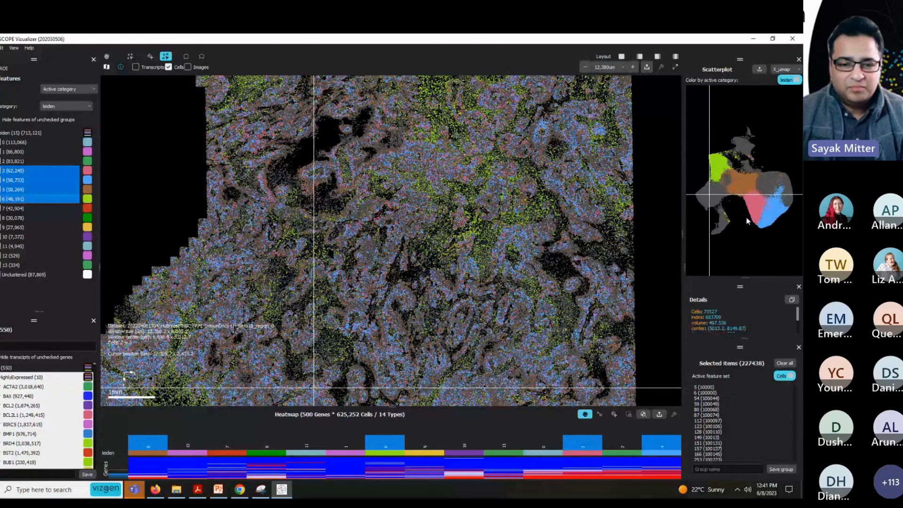
# - Clear the cluster selection and review the available cell categories, keeping leiden as the active one
pyautogui.click(184, 92)
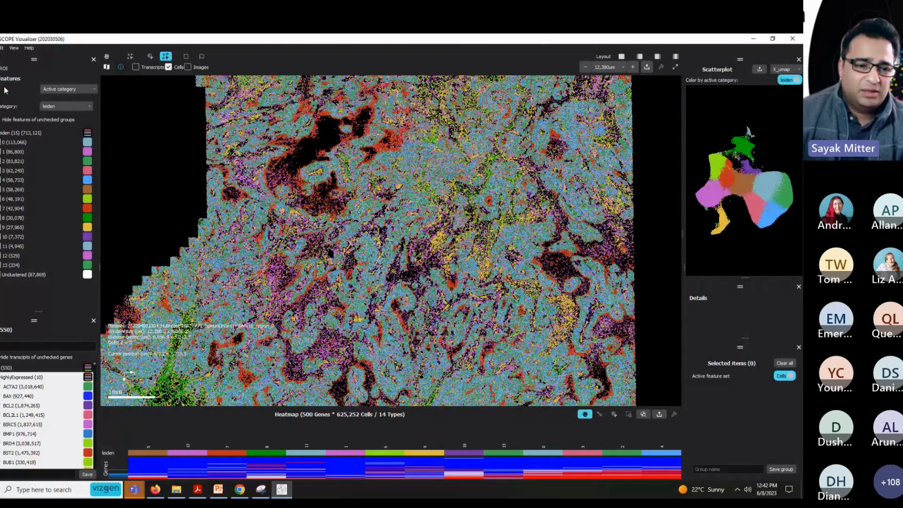
pyautogui.scroll(-1, 323, 200)
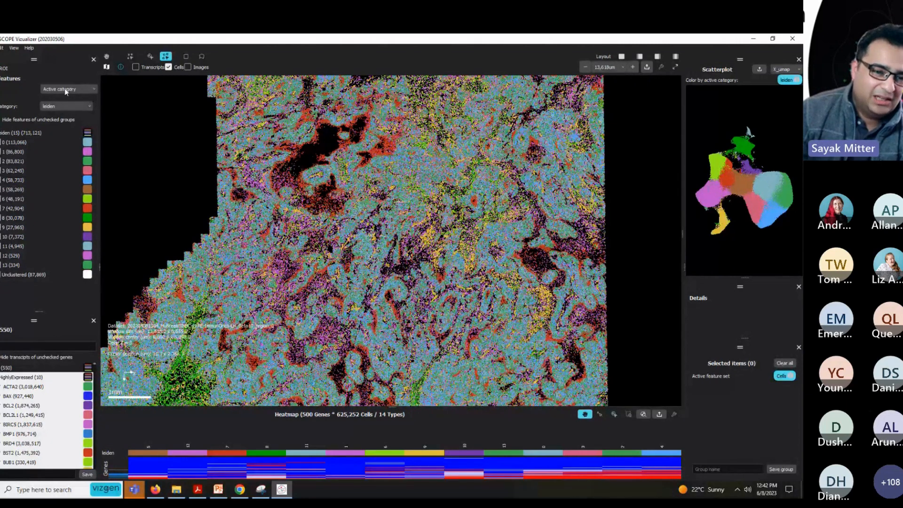
pyautogui.click(60, 107)
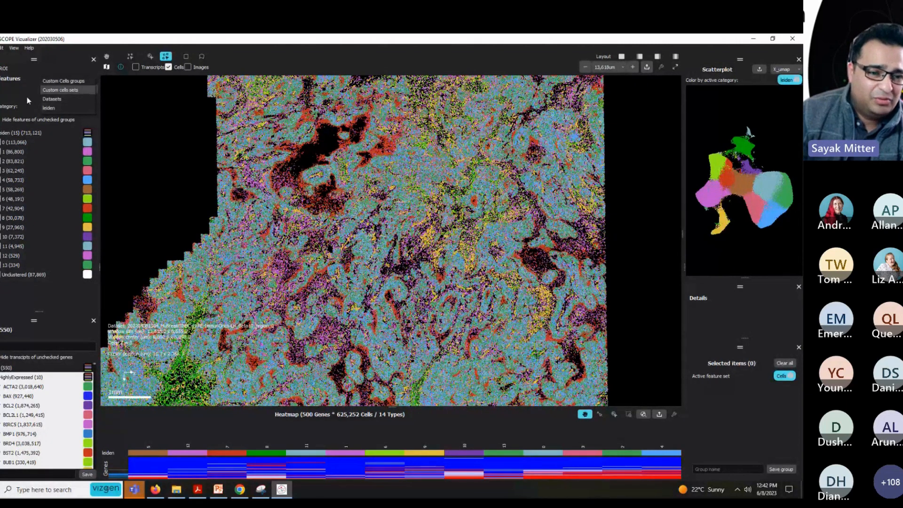
pyautogui.click(67, 69)
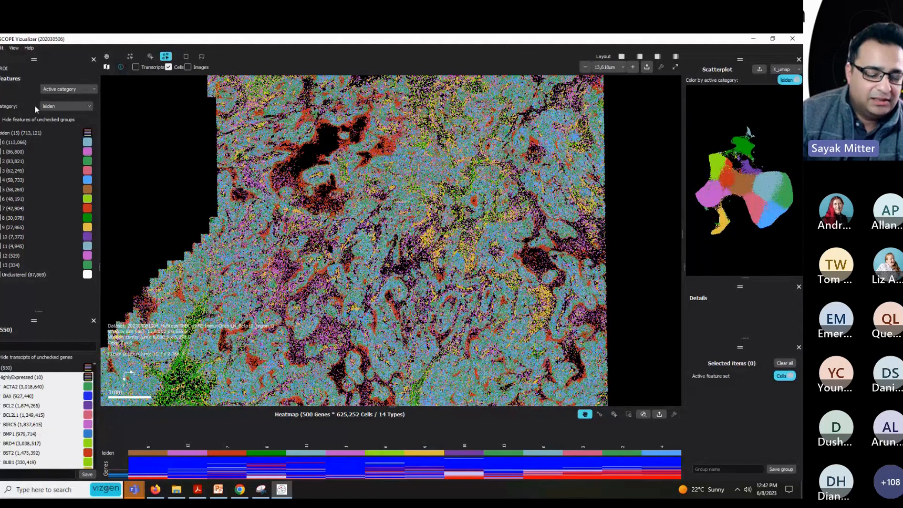
# - Color the cells by Count and inspect individual cells' transcript values in the spatial view
pyautogui.click(86, 91)
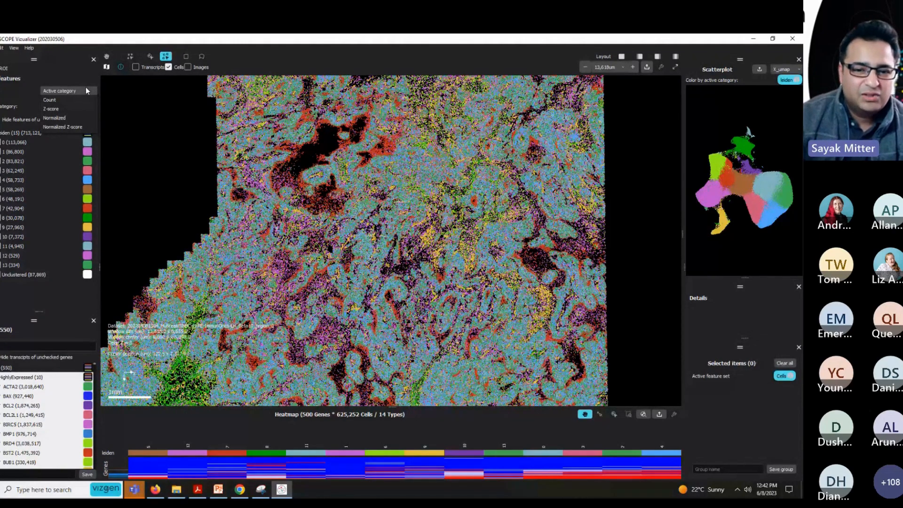
pyautogui.click(70, 100)
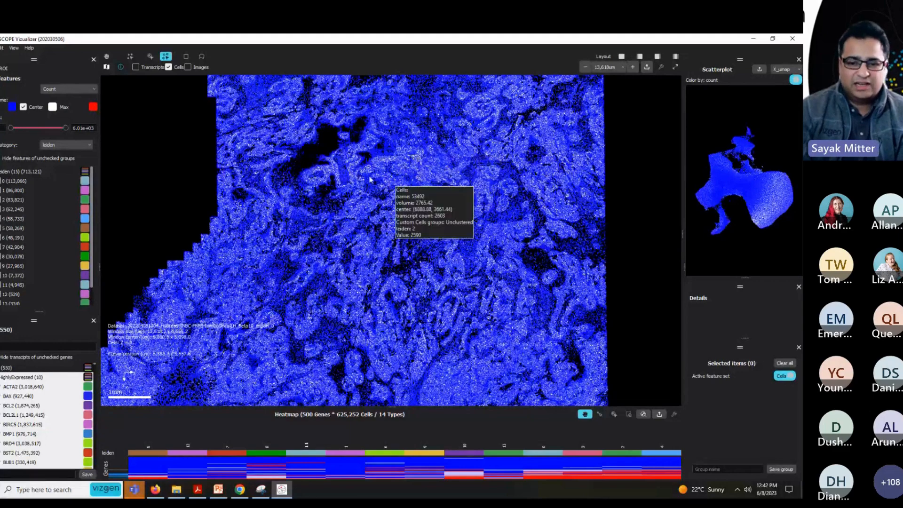
pyautogui.scroll(5, 344, 166)
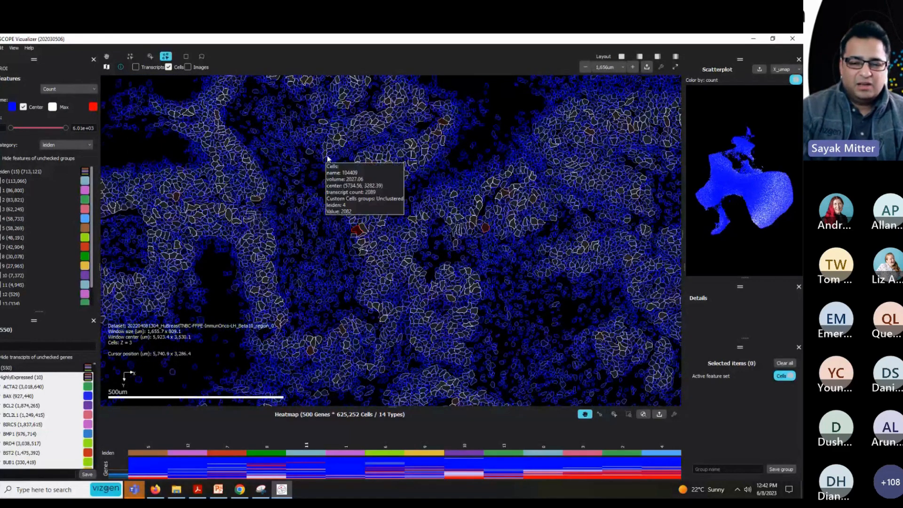
pyautogui.scroll(-1, 365, 172)
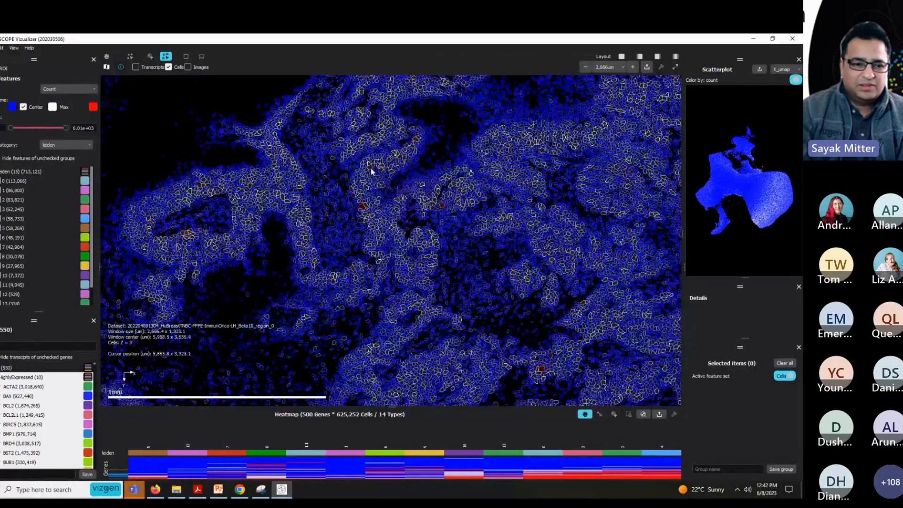
pyautogui.scroll(-3, 371, 171)
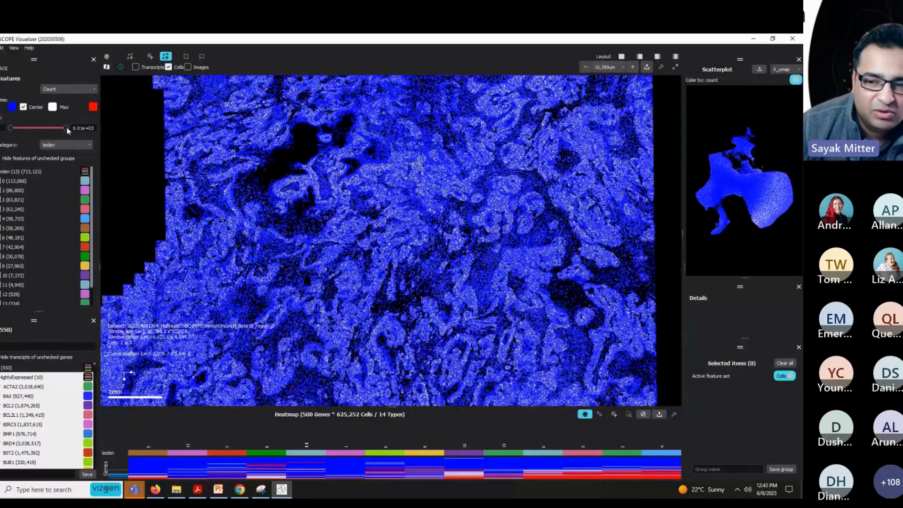
# - Try a Count color range maximum of 3e+03 on the cells, and restore the maximum to 6.01e+03
pyautogui.moveTo(67, 128); pyautogui.dragTo(41, 132)
pyautogui.scroll(3, 295, 187)
pyautogui.scroll(2, 295, 187)
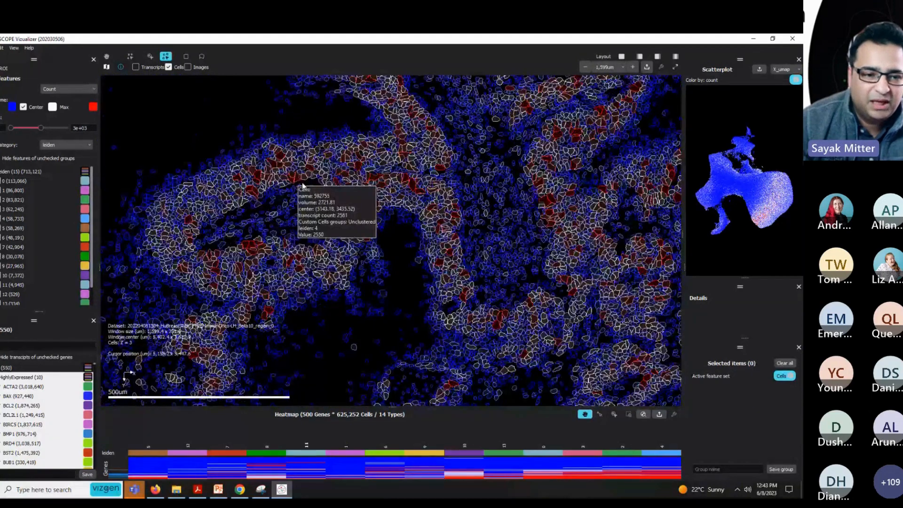
pyautogui.moveTo(41, 128); pyautogui.dragTo(66, 128)
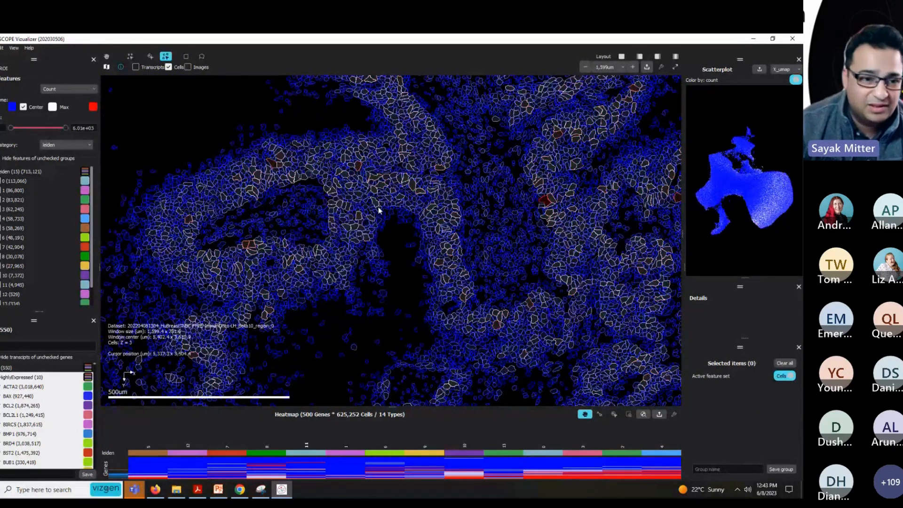
pyautogui.scroll(-4, 379, 210)
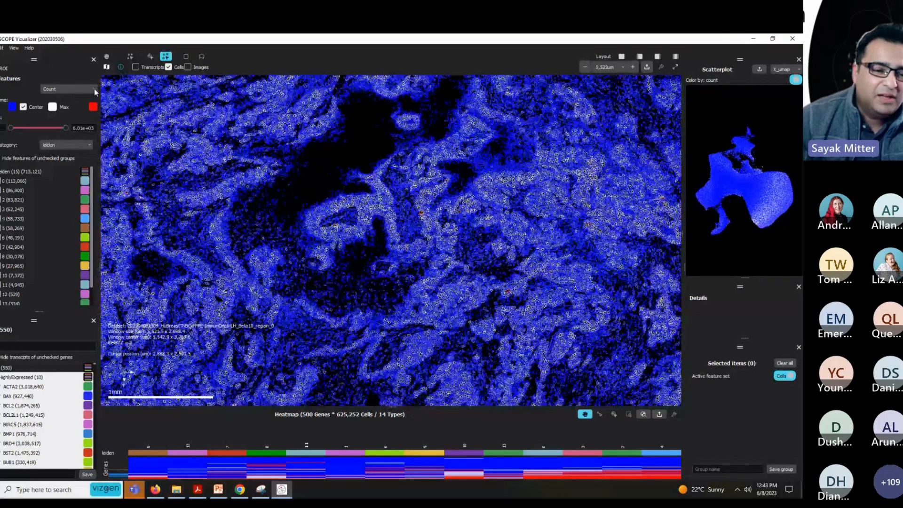
# - Color the cells by Z-score, try a range maximum of 1.08e+03, and restore it to 1.88e+03
pyautogui.click(94, 89)
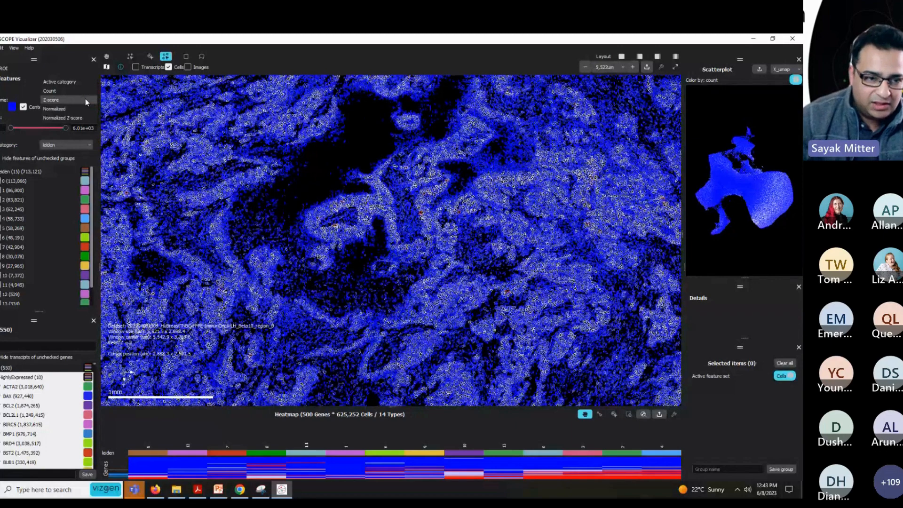
pyautogui.click(86, 101)
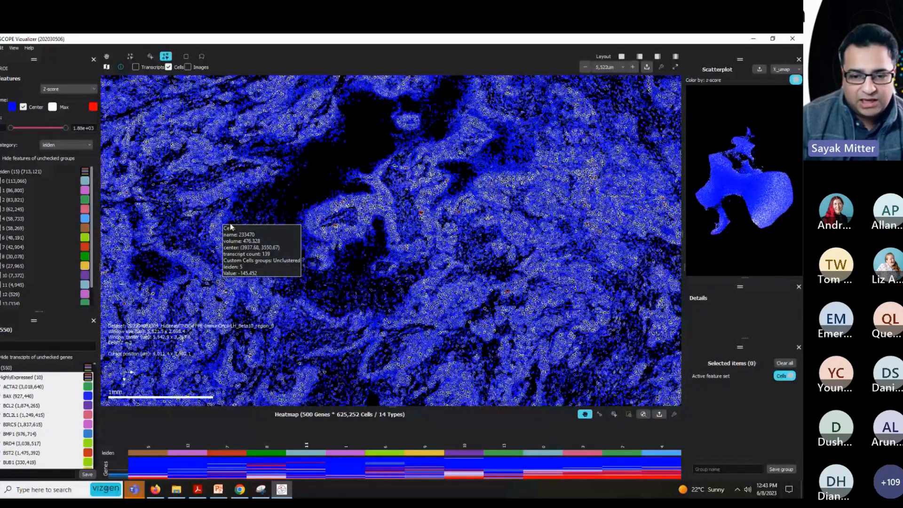
pyautogui.scroll(-1, 408, 212)
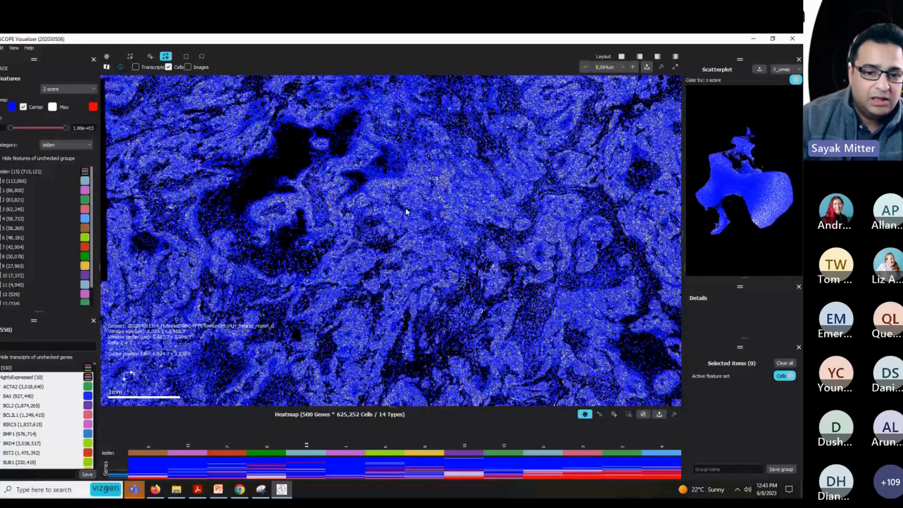
pyautogui.moveTo(305, 234); pyautogui.dragTo(295, 232)
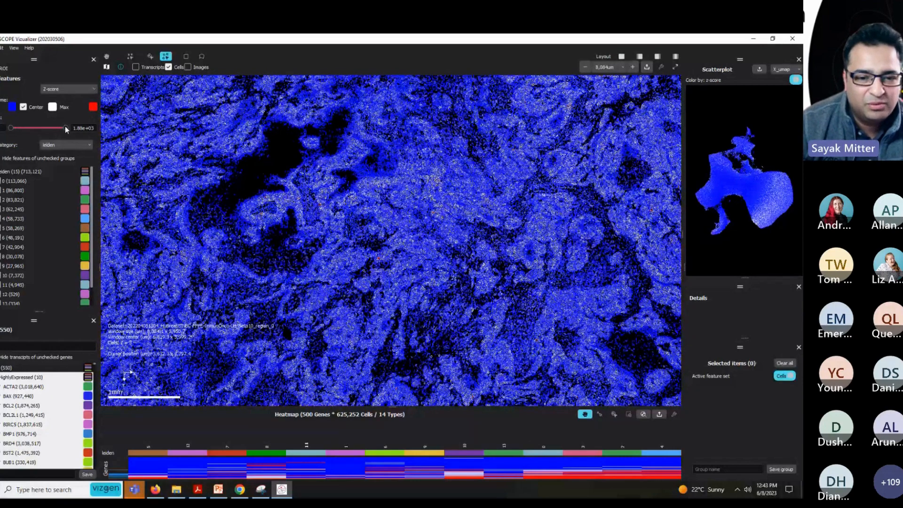
pyautogui.moveTo(66, 128); pyautogui.dragTo(46, 128)
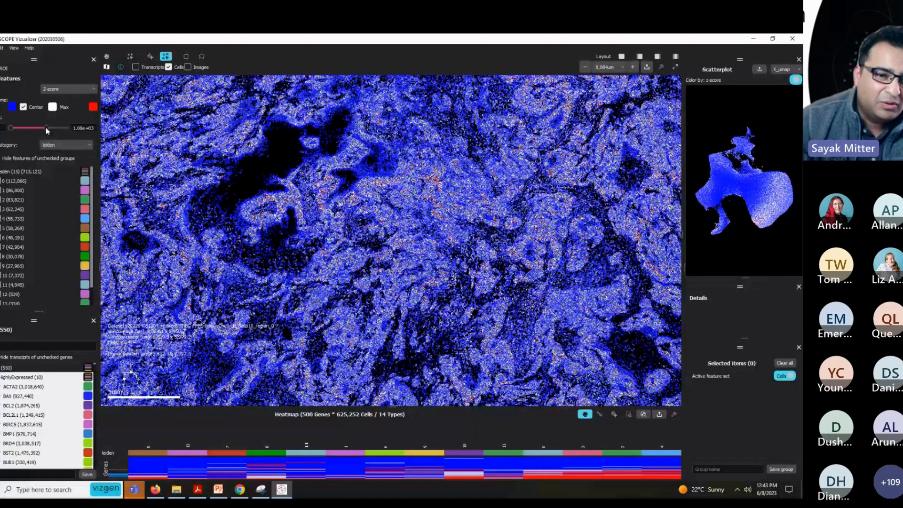
pyautogui.moveTo(46, 128); pyautogui.dragTo(66, 127)
# - Color the cells by Normalized and by Normalized Z-score, trying a Normalized Z-score range maximum of 376 before restoring it to 731
pyautogui.click(93, 89)
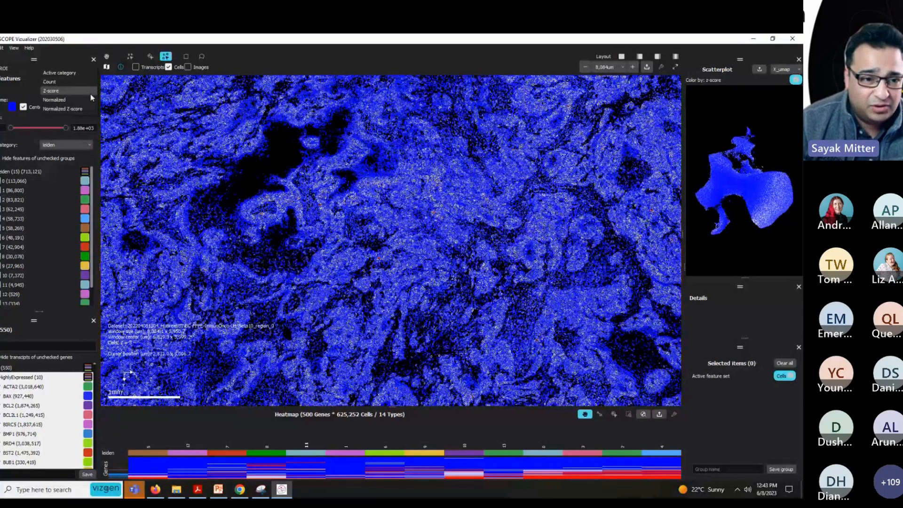
pyautogui.click(92, 98)
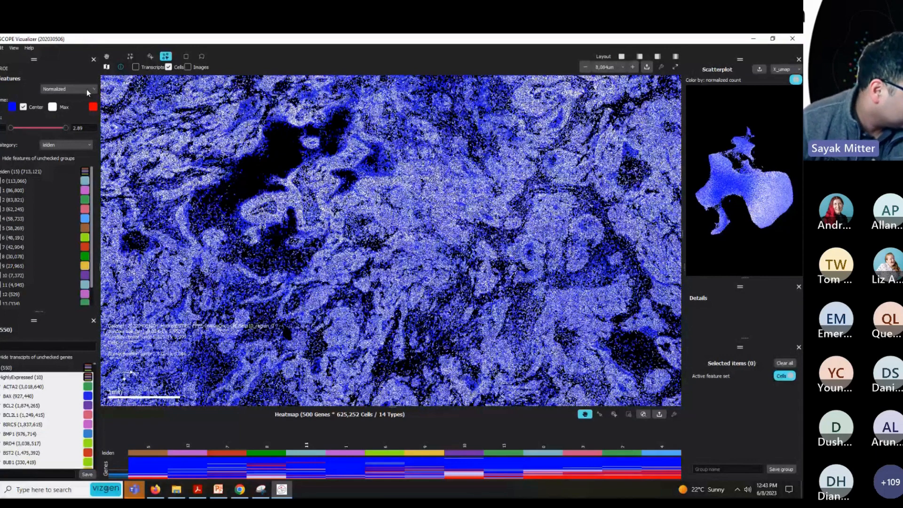
pyautogui.click(87, 89)
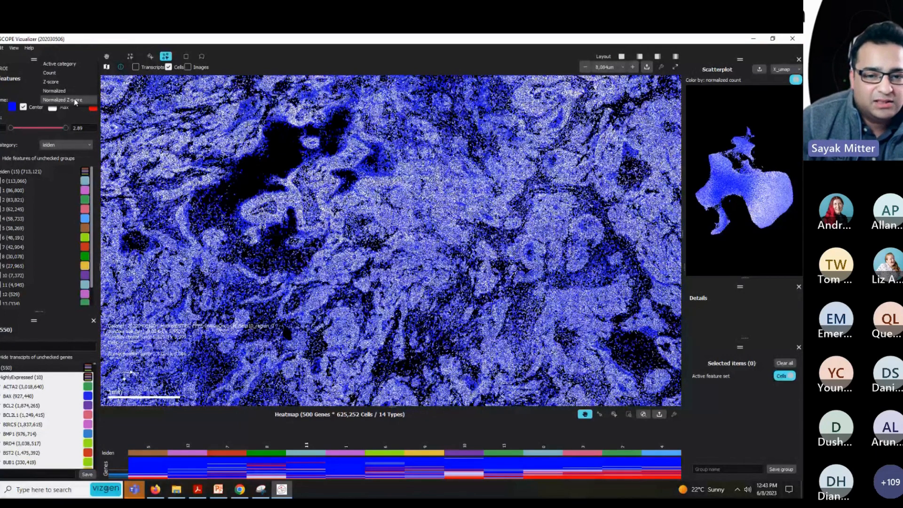
pyautogui.click(75, 100)
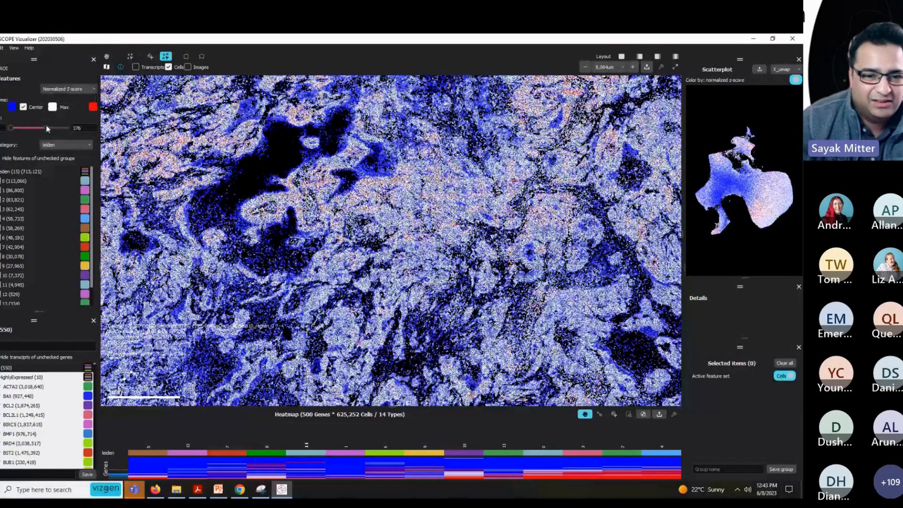
pyautogui.moveTo(47, 125); pyautogui.dragTo(68, 128)
# - Color the cells by the active category, leiden, and view the clusters across the tissue
pyautogui.click(92, 90)
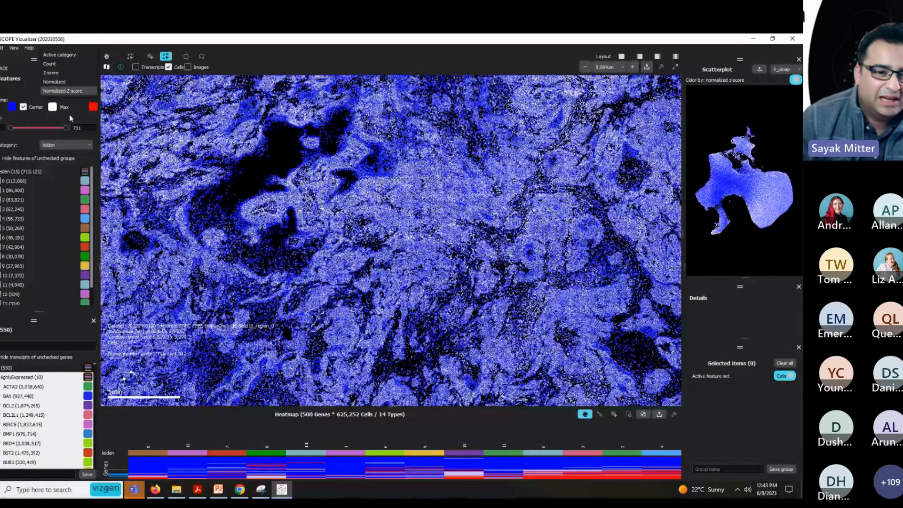
pyautogui.click(66, 55)
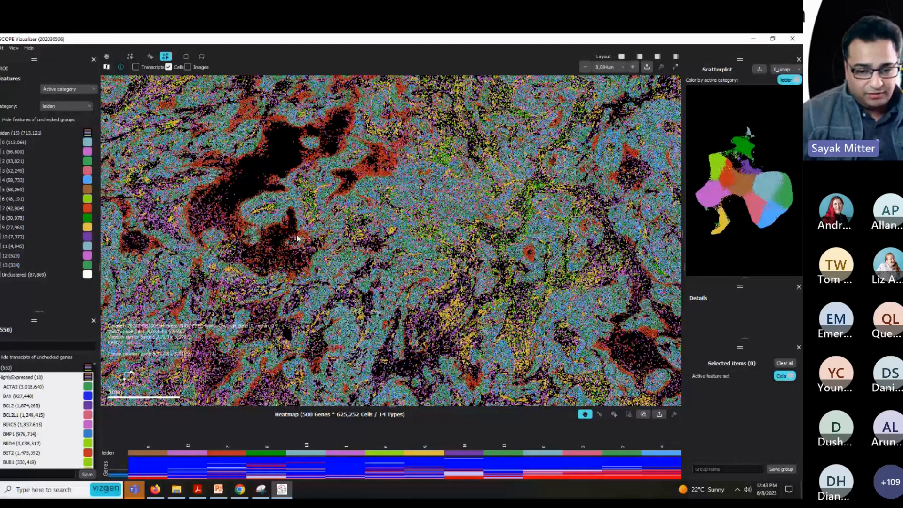
pyautogui.scroll(-3, 297, 238)
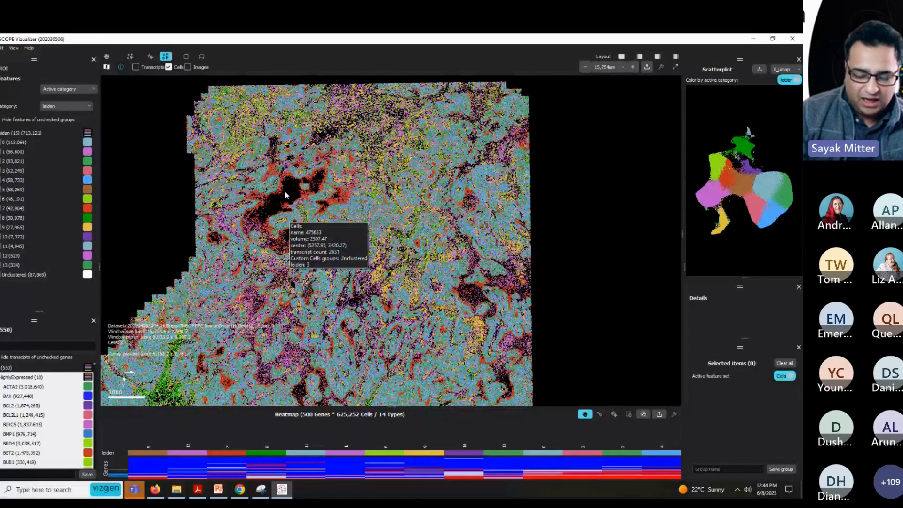
pyautogui.moveTo(285, 195); pyautogui.dragTo(318, 189)
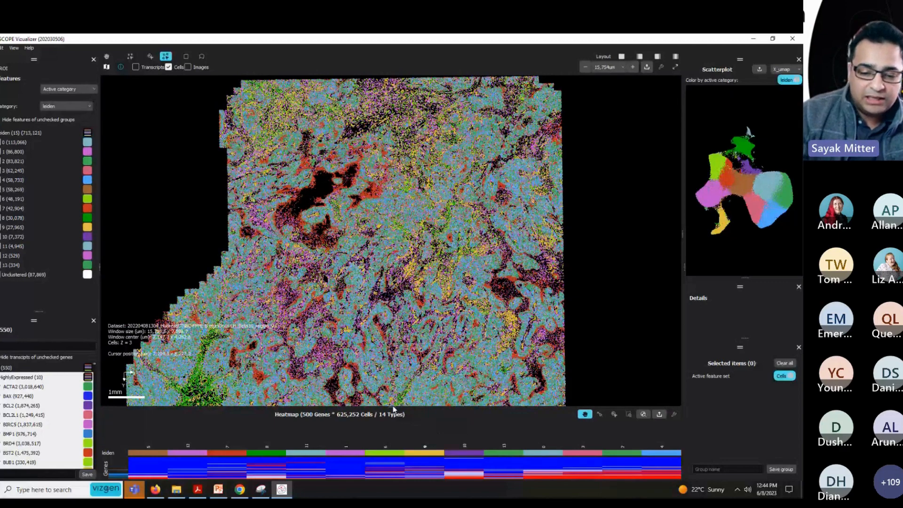
# - Enlarge the heatmap to fill most of the central area and fit more of the tissue into the reduced spatial view
pyautogui.moveTo(394, 409); pyautogui.dragTo(398, 355)
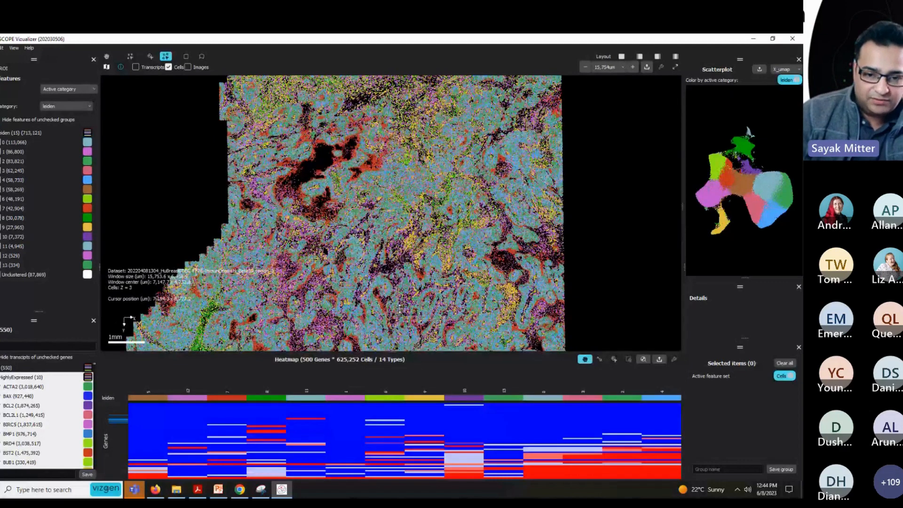
pyautogui.moveTo(400, 308); pyautogui.dragTo(405, 198)
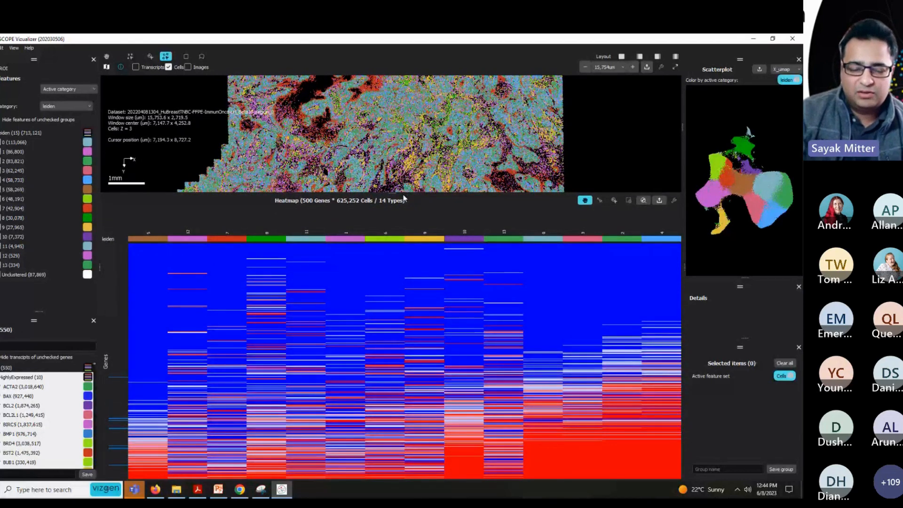
pyautogui.scroll(-4, 416, 169)
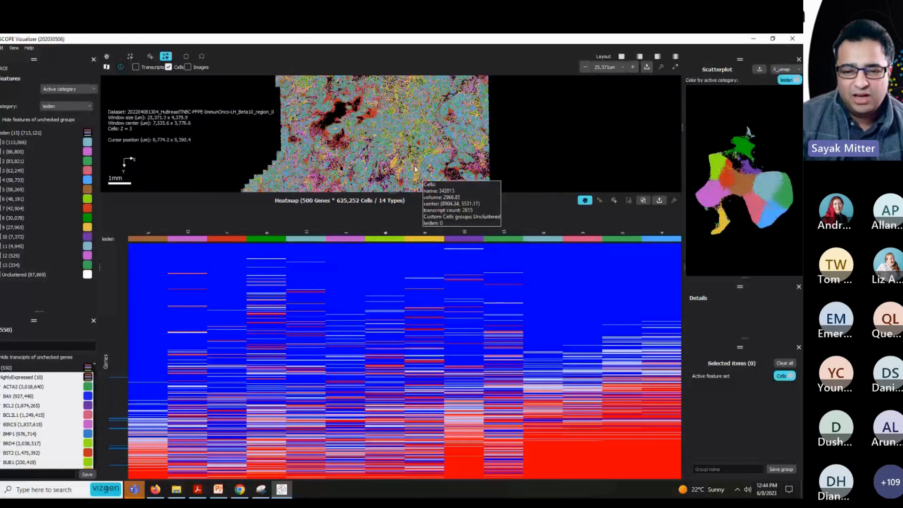
pyautogui.scroll(-2, 351, 130)
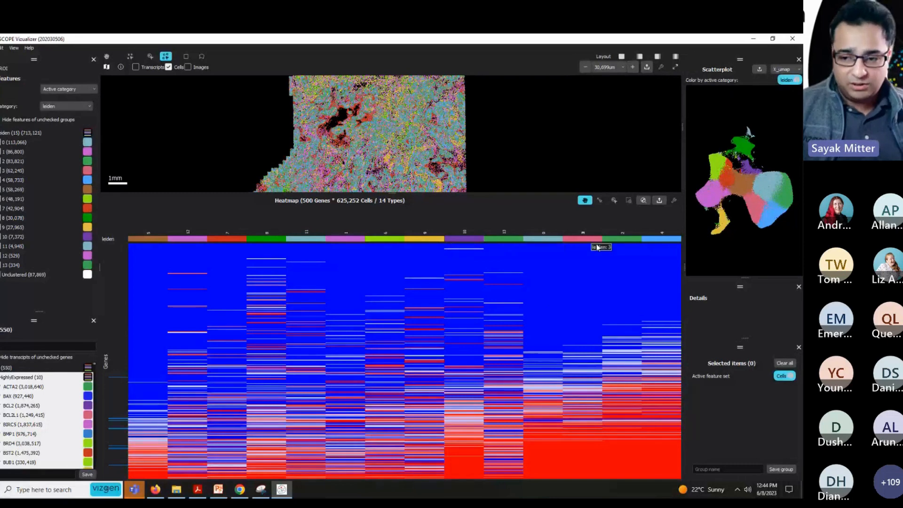
# - Review the heatmap settings, sort the heatmap genes by Variance, and inspect gene values across the leiden clusters
pyautogui.click(675, 201)
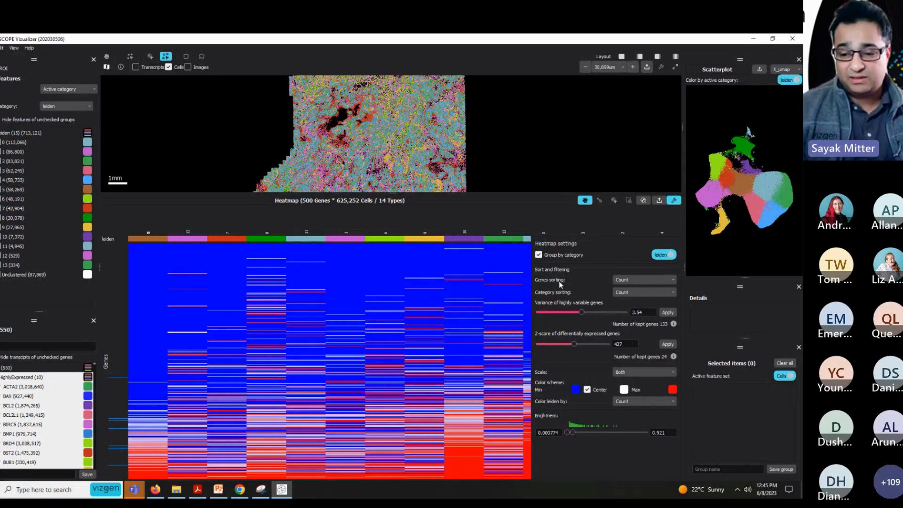
pyautogui.click(674, 201)
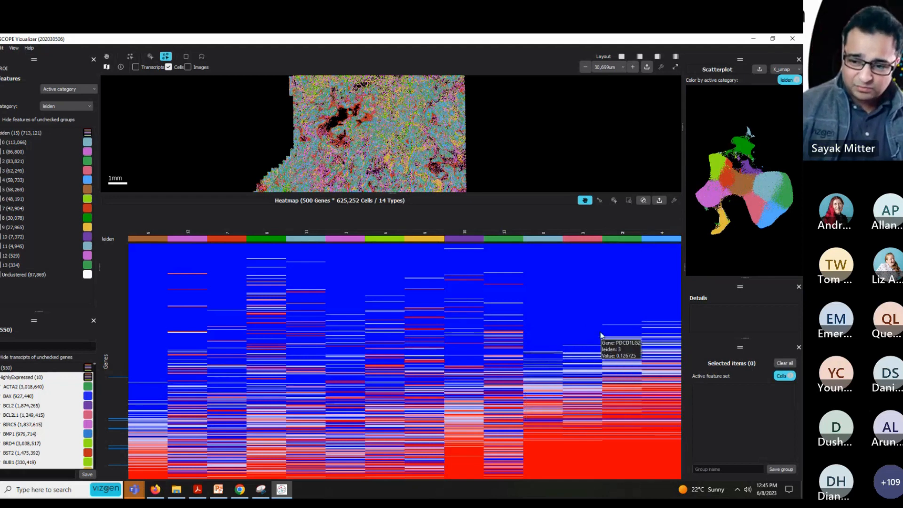
pyautogui.click(673, 200)
pyautogui.click(656, 281)
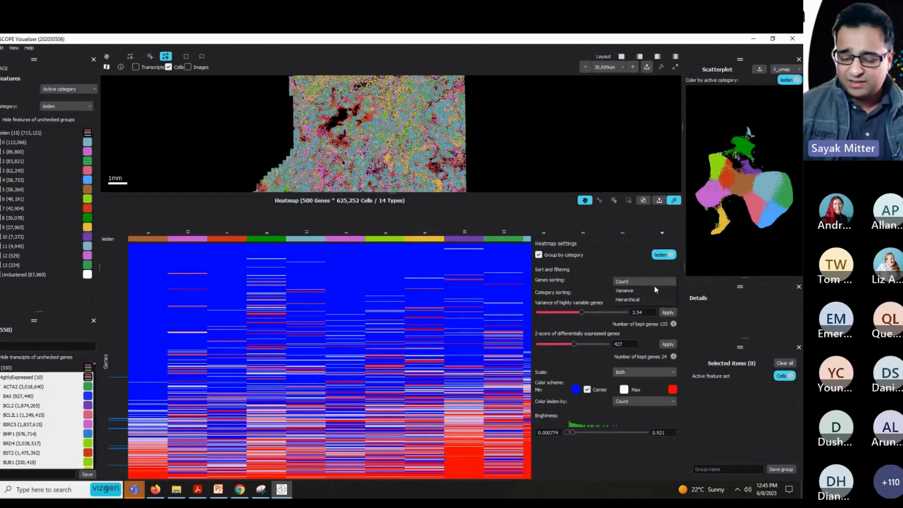
pyautogui.click(654, 289)
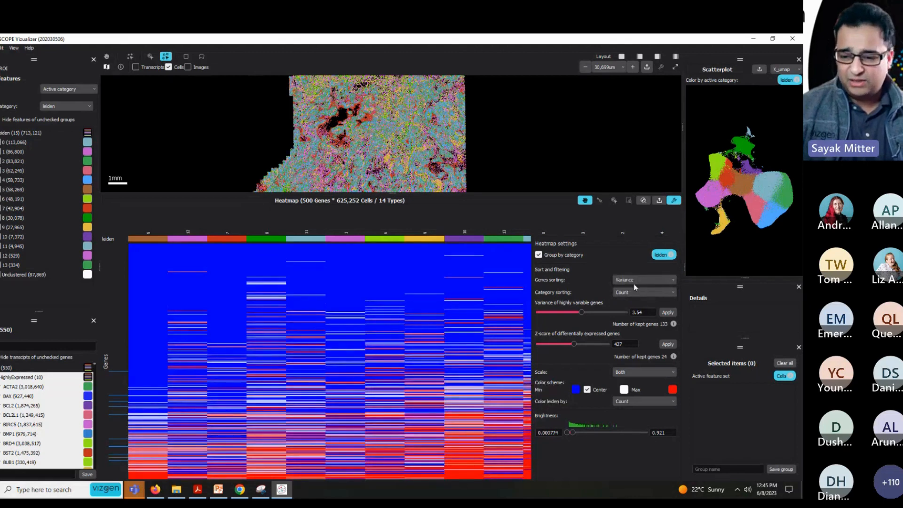
pyautogui.moveTo(407, 403)
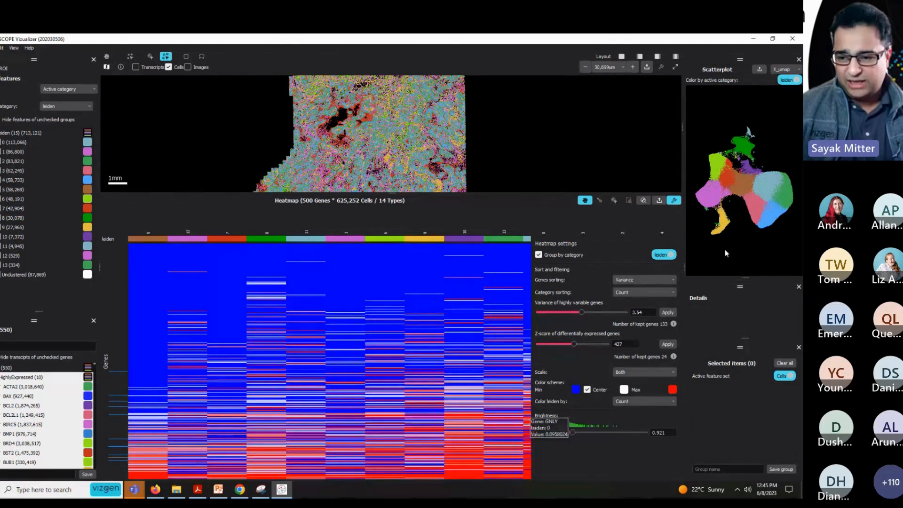
pyautogui.click(674, 200)
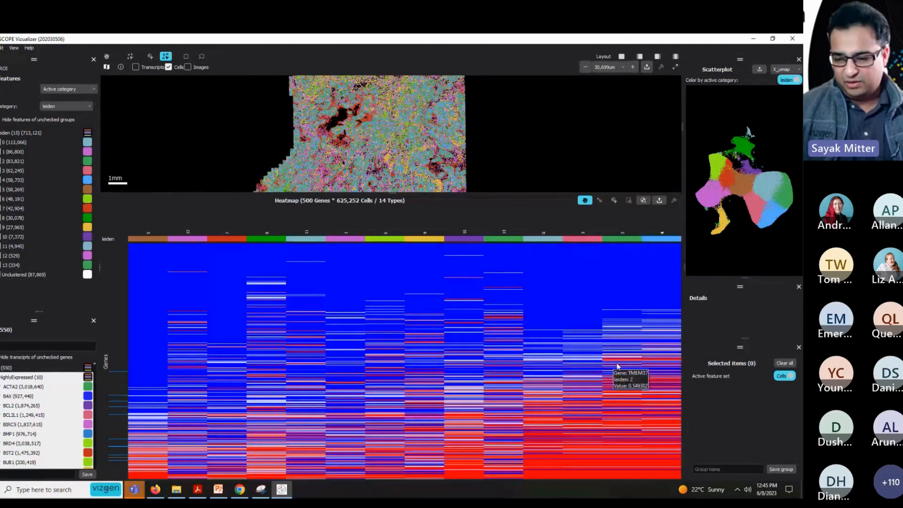
pyautogui.scroll(1, 619, 389)
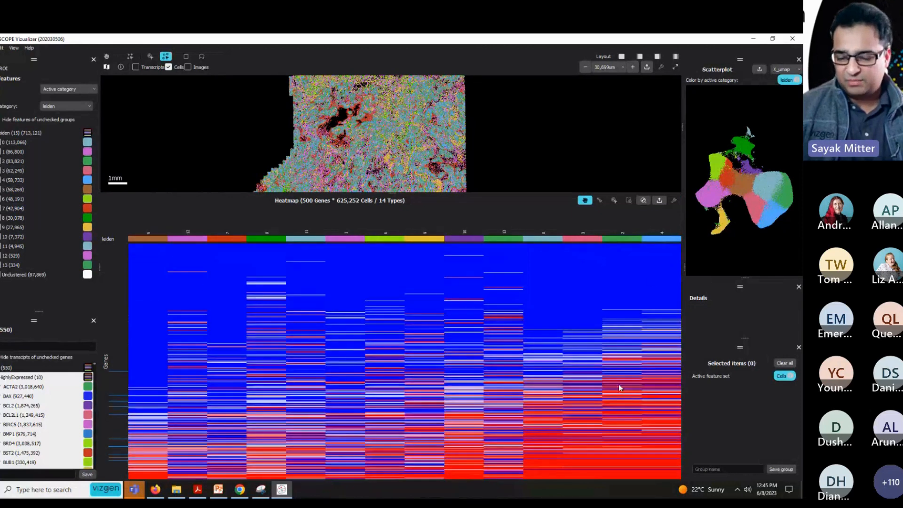
# - Set the heatmap's gene sorting to Hierarchical and close the heatmap settings
pyautogui.click(674, 200)
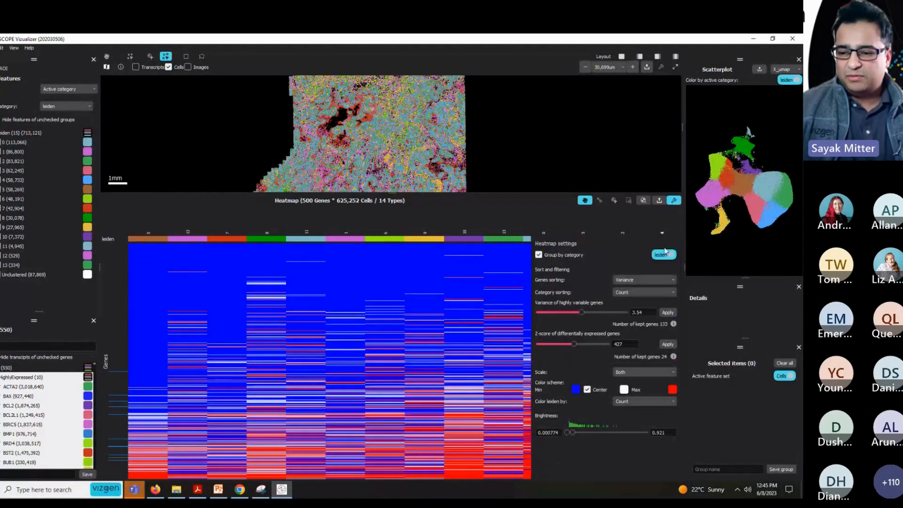
pyautogui.click(659, 279)
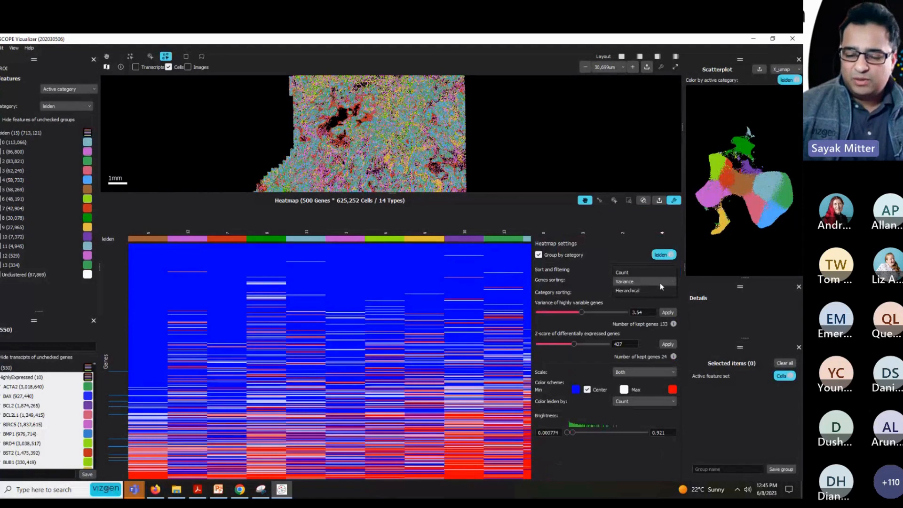
pyautogui.click(659, 290)
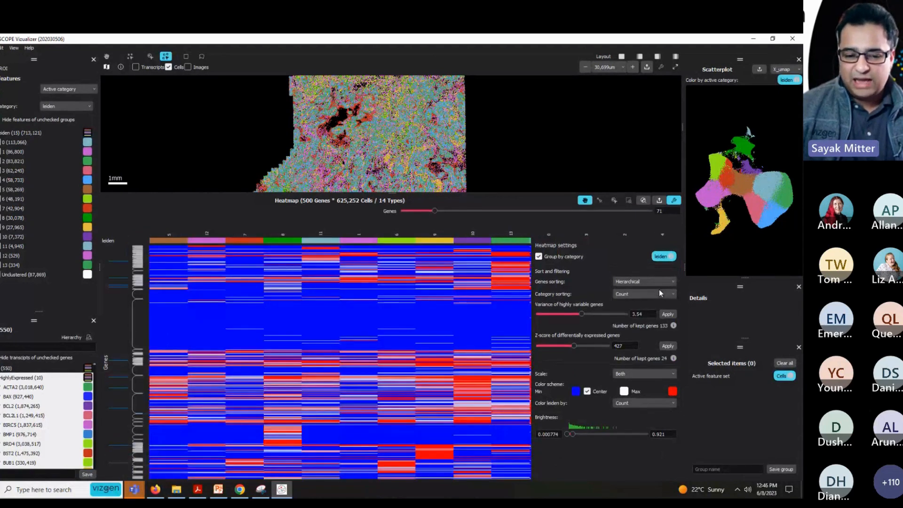
pyautogui.click(673, 200)
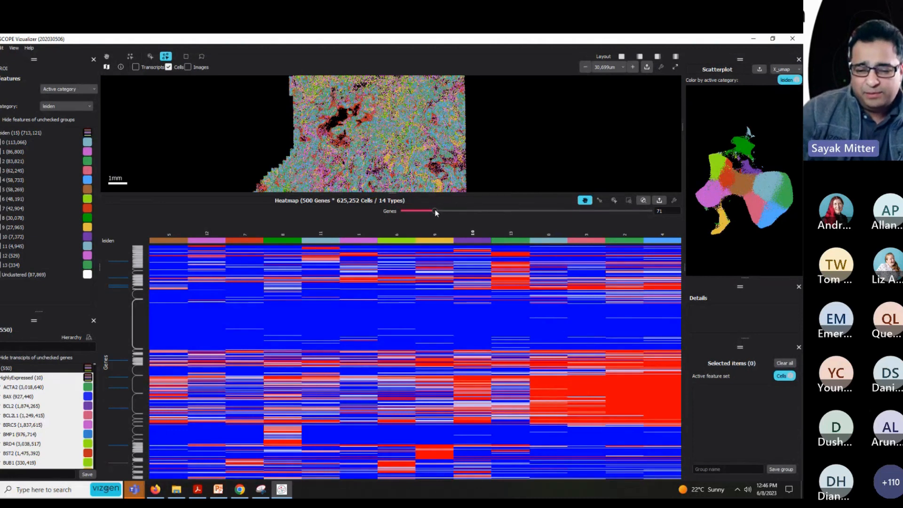
# - Try a Genes hierarchy level of 541 on the heatmap dendrogram, and set it back down to 74
pyautogui.moveTo(435, 211); pyautogui.dragTo(651, 215)
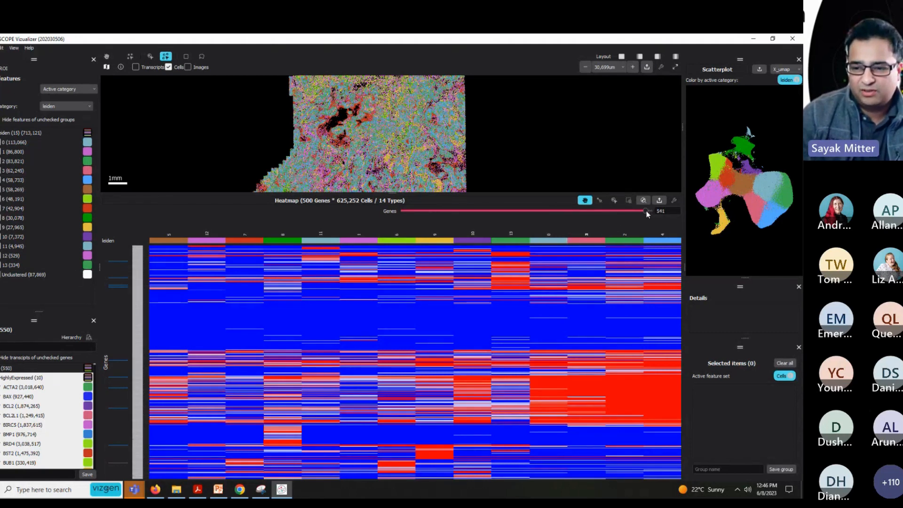
pyautogui.moveTo(647, 211); pyautogui.dragTo(436, 214)
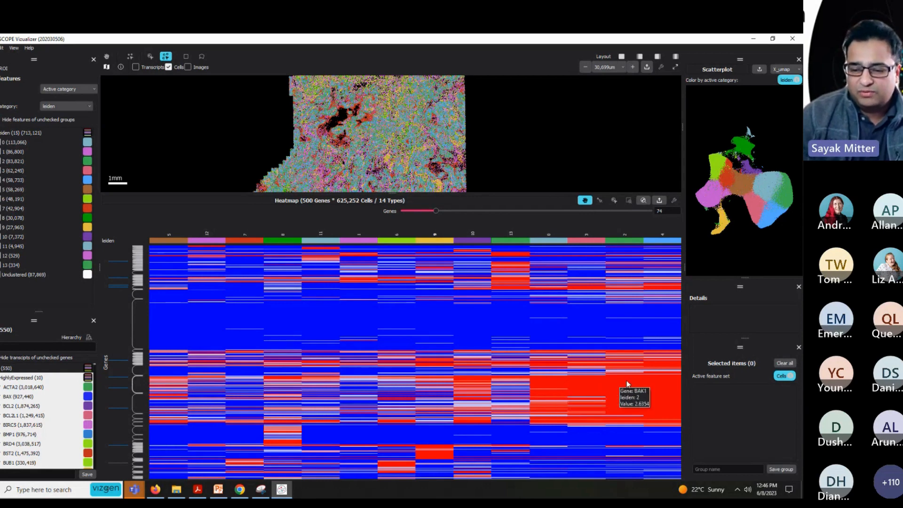
# - Select the gene cluster at the upper part of the heatmap's large red block, show transcripts instead of cells, and review the gene list
pyautogui.click(133, 388)
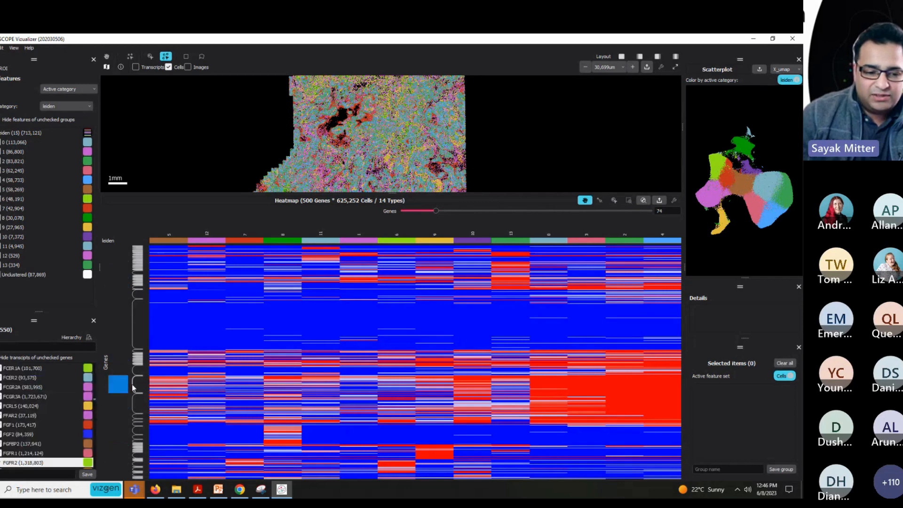
pyautogui.click(136, 68)
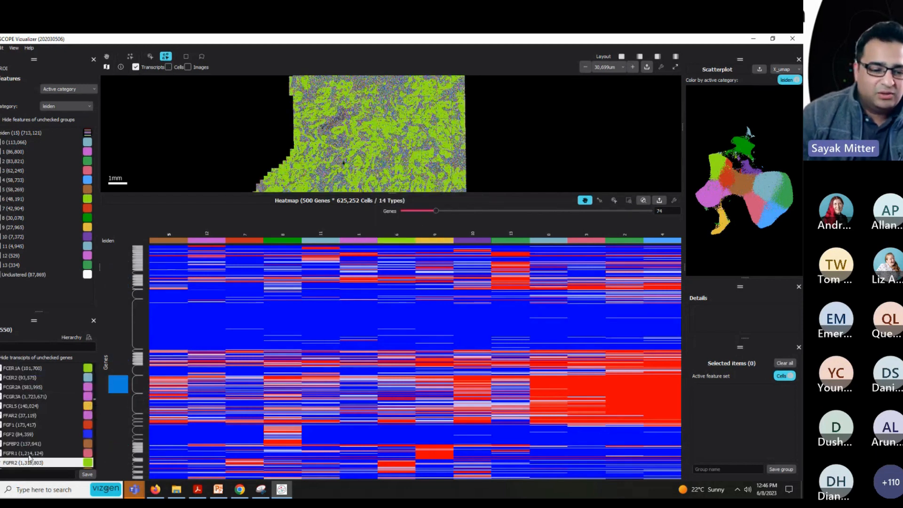
pyautogui.scroll(-2, 29, 454)
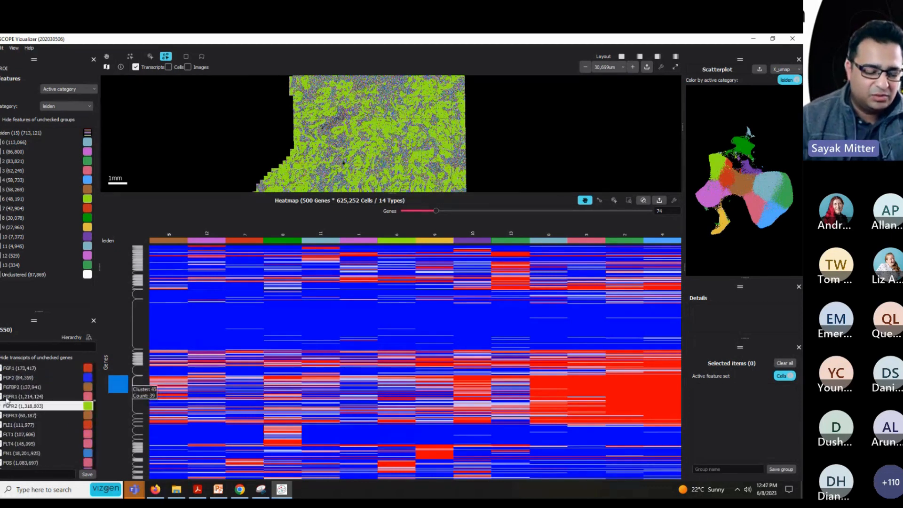
pyautogui.click(28, 408)
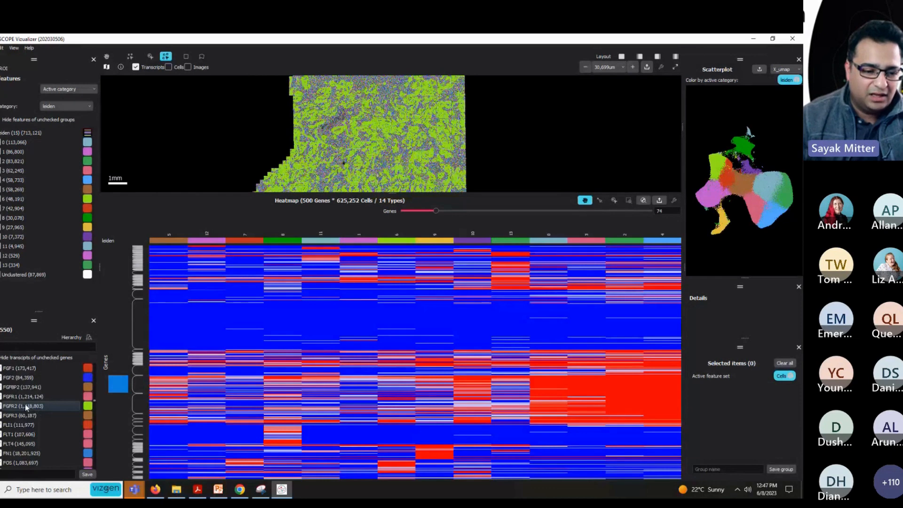
pyautogui.scroll(-3, 25, 405)
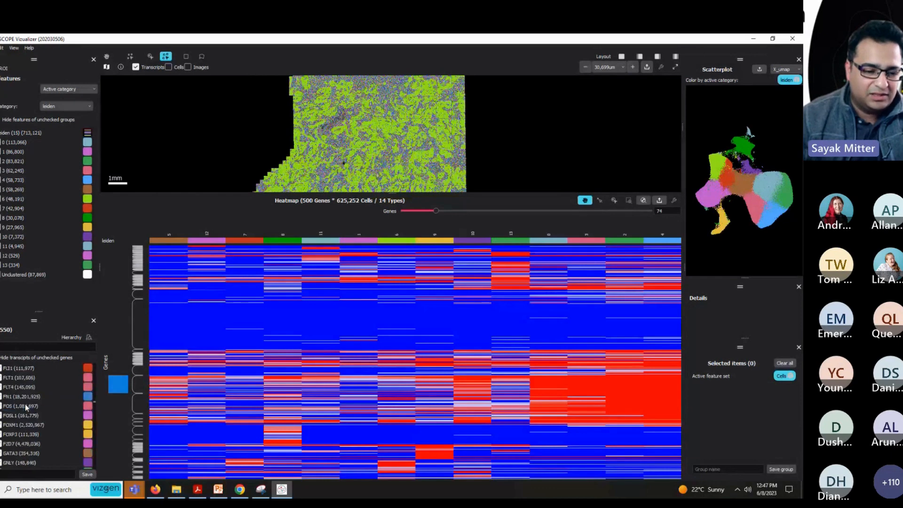
# - Copy the genes of the selected dendrogram cluster and paste them into a new Notepad document
pyautogui.click(126, 382)
pyautogui.rightClick(133, 387)
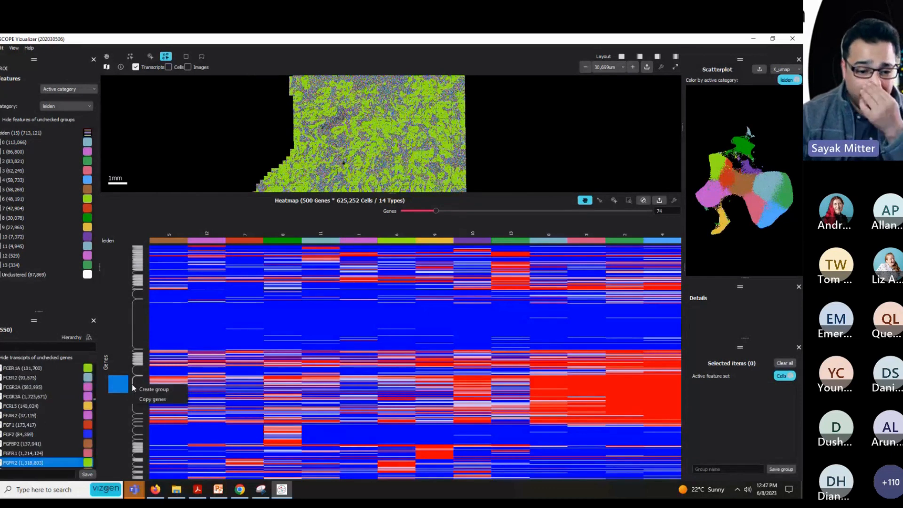
pyautogui.click(145, 399)
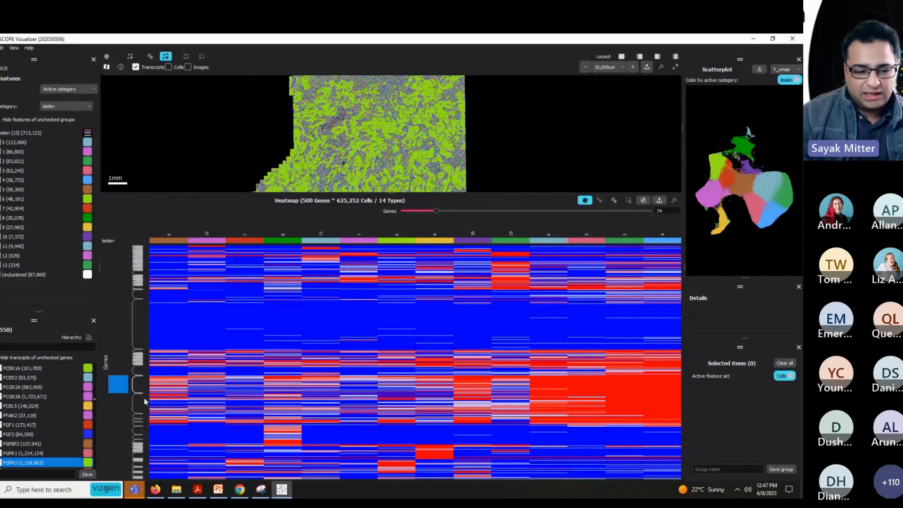
pyautogui.press('super')
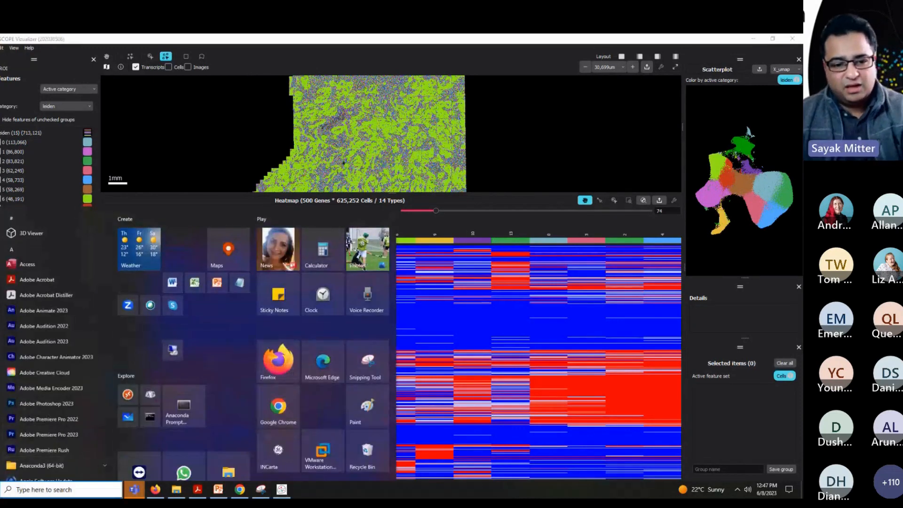
pyautogui.click(238, 304)
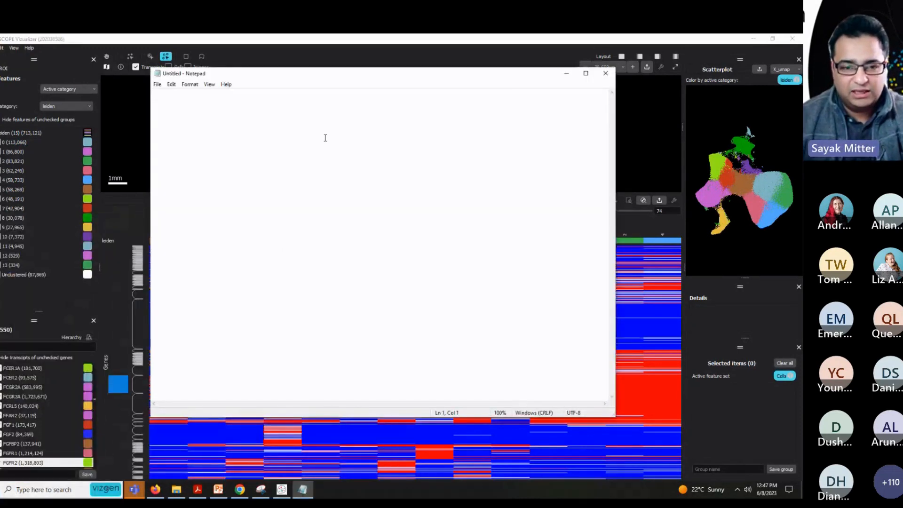
pyautogui.hotkey('ctrl', 'v')
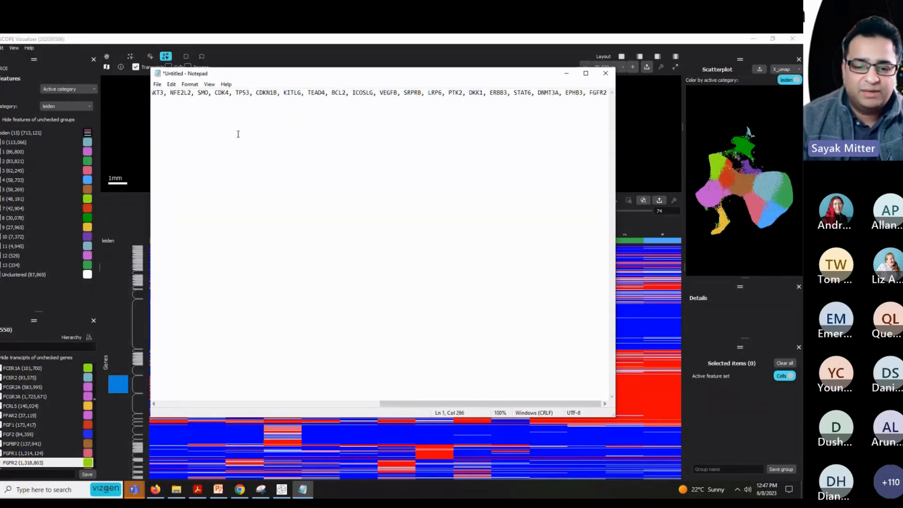
# - Review the pasted gene list in Notepad from its beginning, and minimize the document
pyautogui.moveTo(421, 404); pyautogui.dragTo(198, 404)
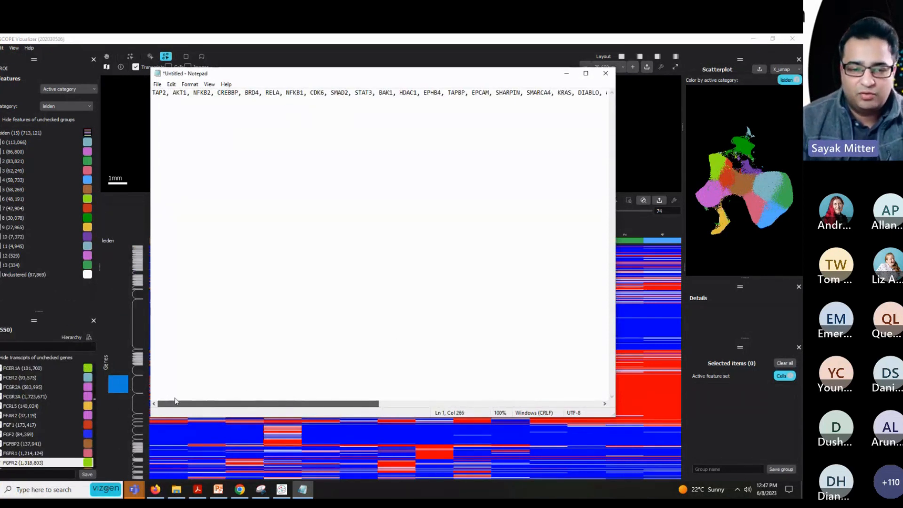
pyautogui.click(566, 74)
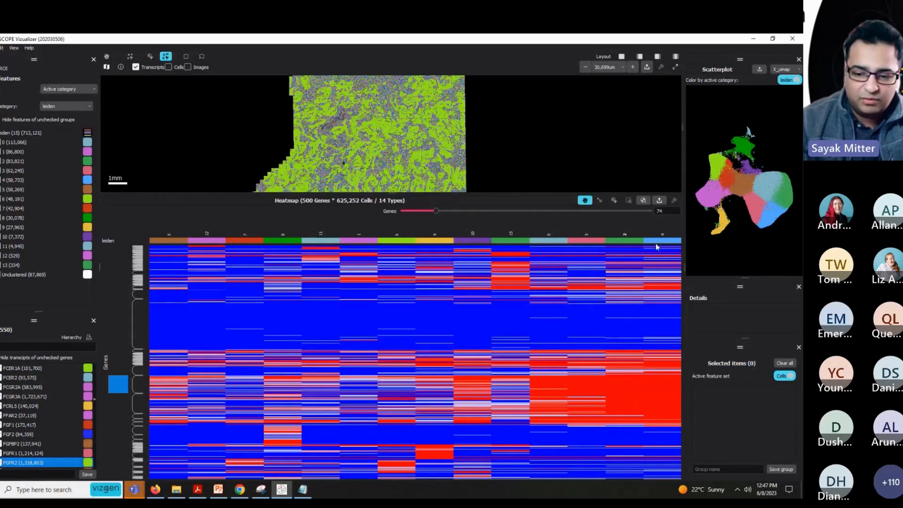
pyautogui.click(304, 490)
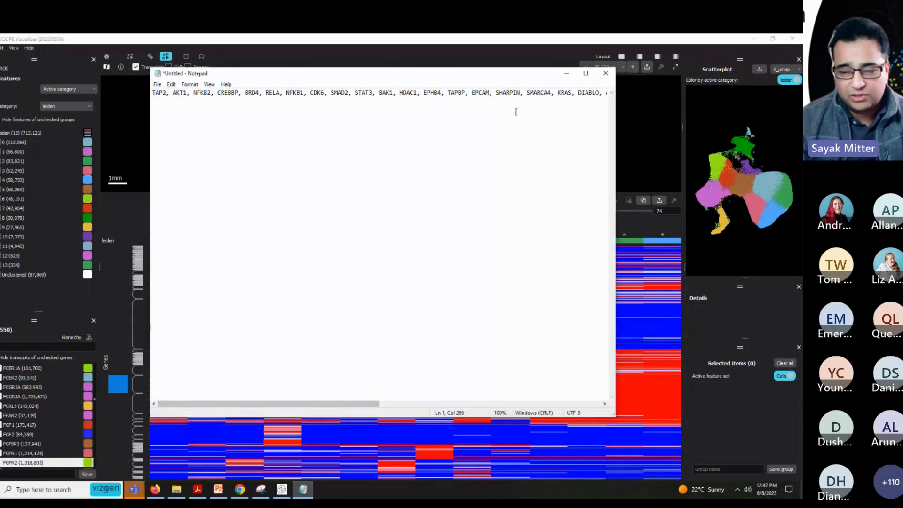
pyautogui.click(568, 74)
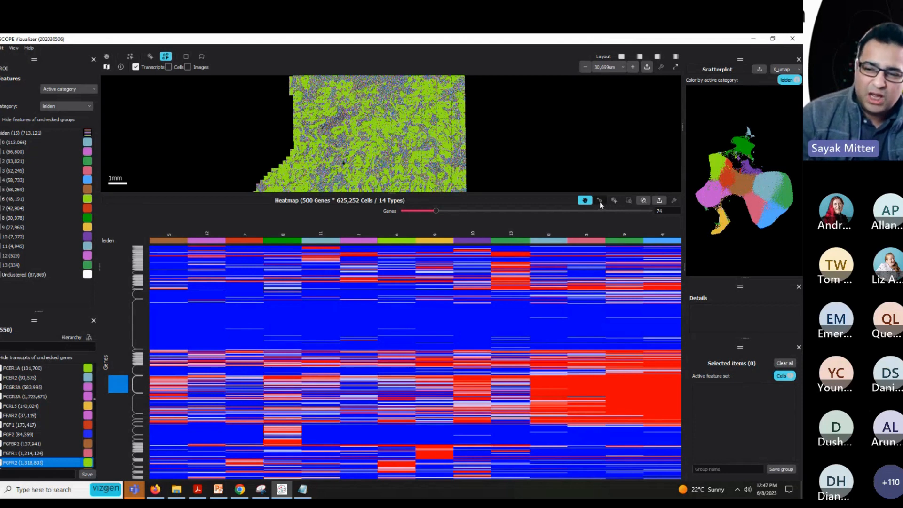
# - Zoom the heatmap into a small area of its large red block, and reset it to the full view
pyautogui.click(629, 201)
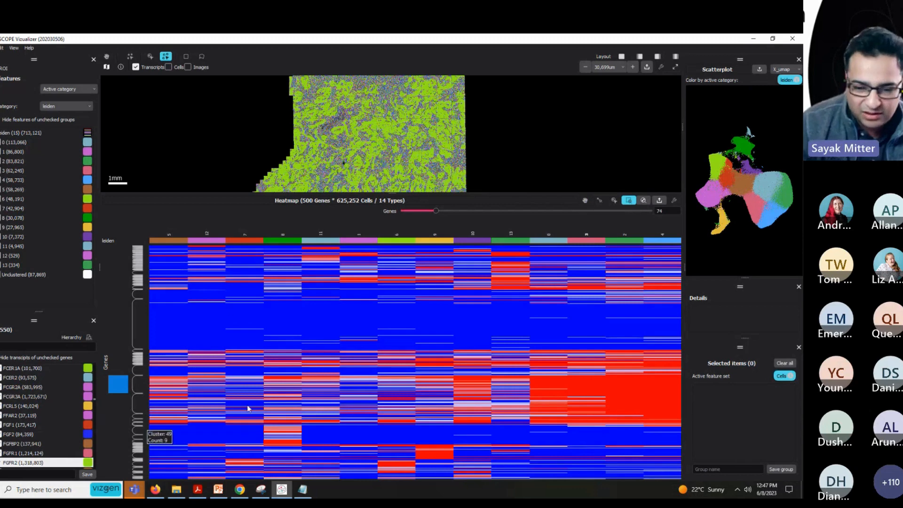
pyautogui.moveTo(540, 377); pyautogui.dragTo(568, 382)
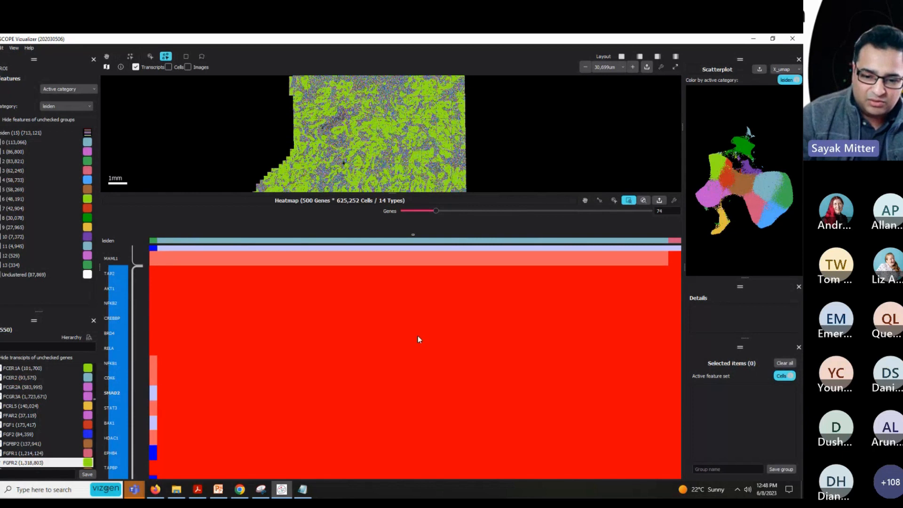
pyautogui.click(644, 201)
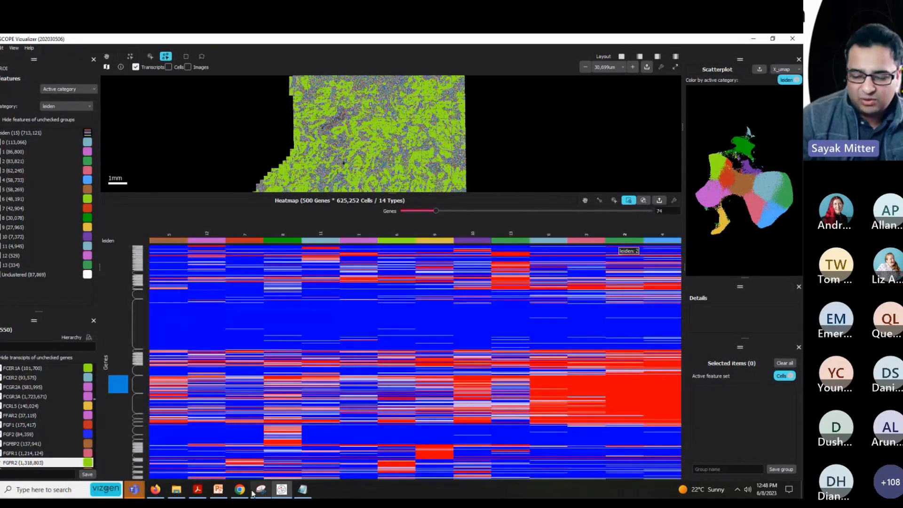
pyautogui.moveTo(254, 492)
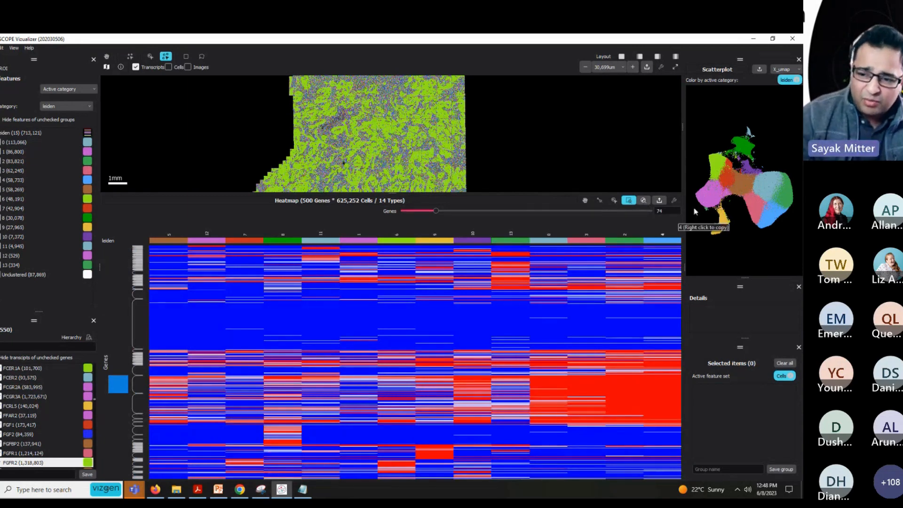
# - Set the heatmap's category sorting to Hierarchical and close the heatmap settings
pyautogui.click(675, 200)
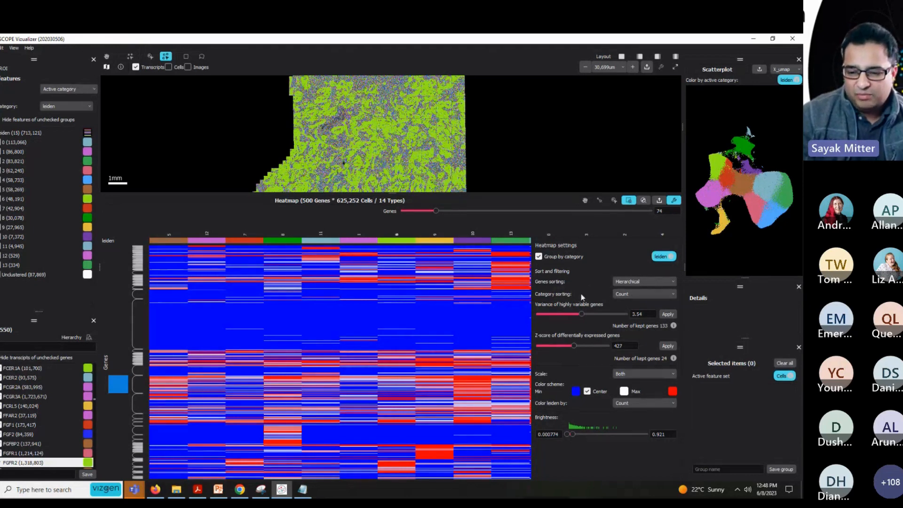
pyautogui.click(637, 294)
pyautogui.click(637, 287)
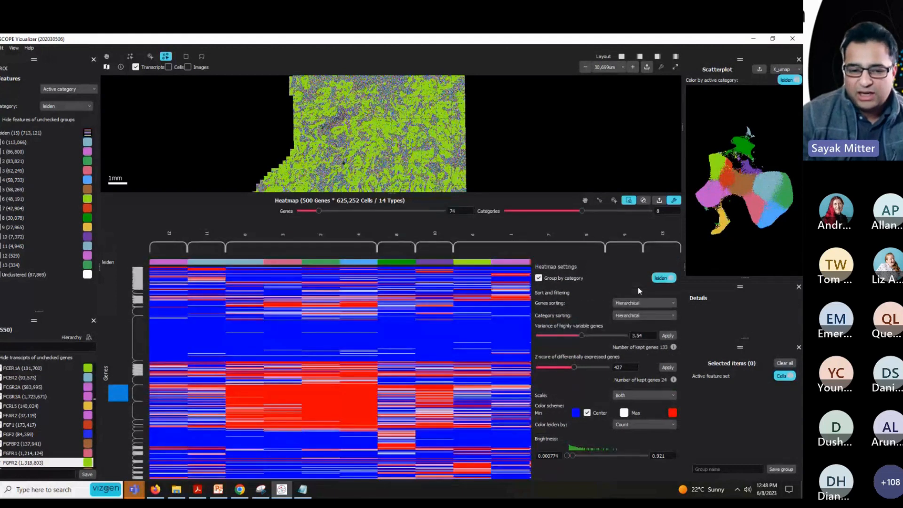
pyautogui.click(674, 201)
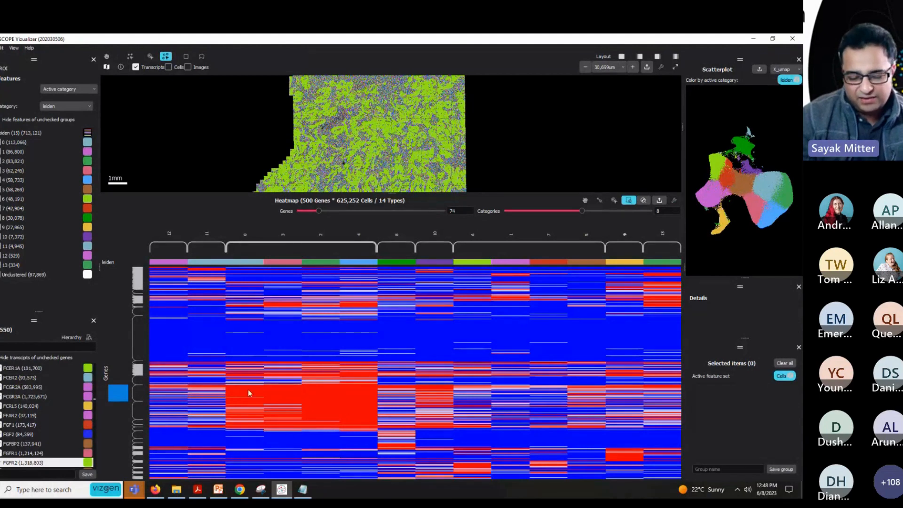
# - Select the heatmap category cluster joining Leiden groups 0, 2, 3 and 4, and inspect it in the tissue view with cells shown instead of transcripts
pyautogui.click(315, 243)
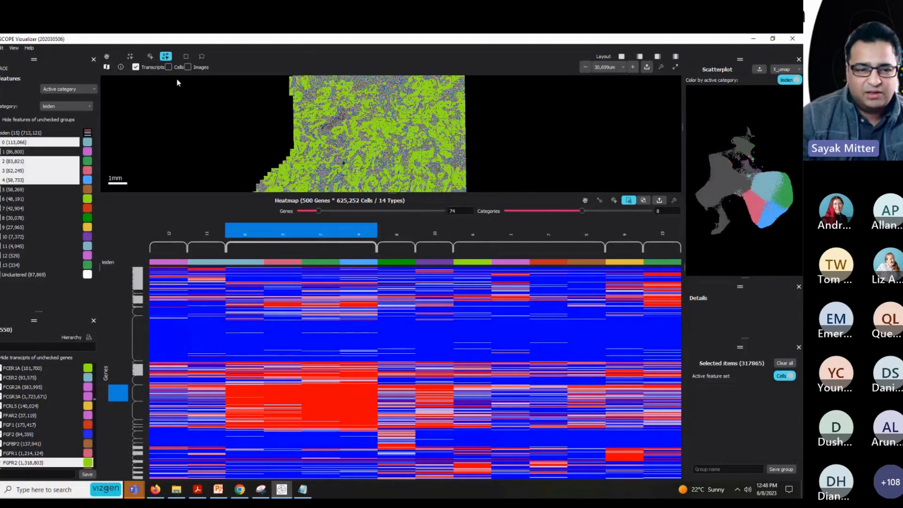
pyautogui.click(169, 67)
pyautogui.click(137, 67)
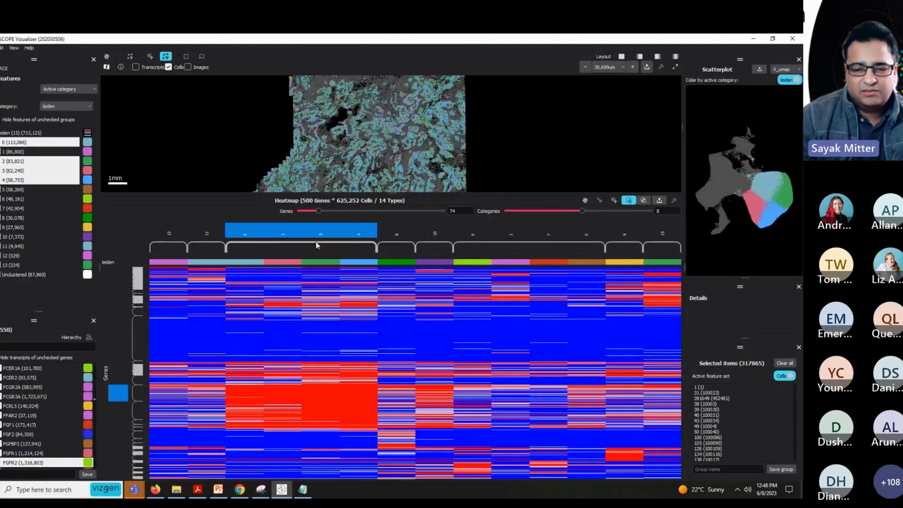
pyautogui.scroll(2, 366, 142)
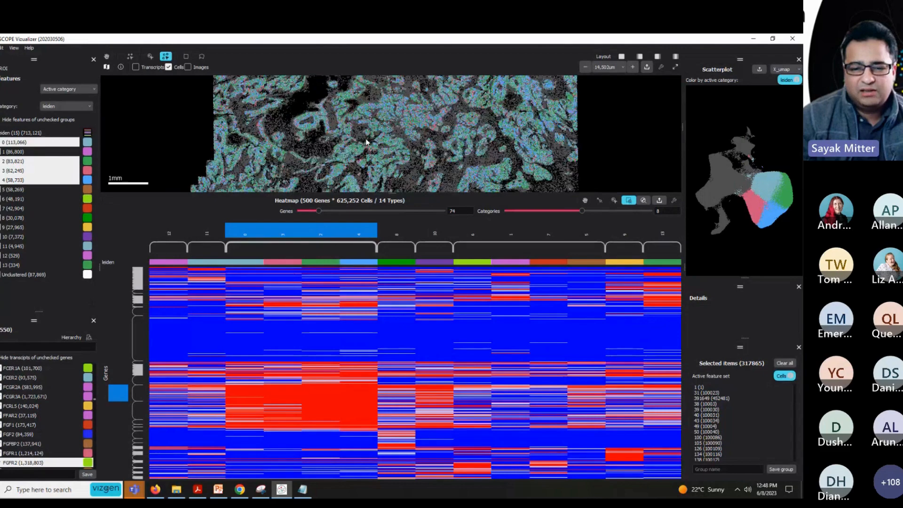
pyautogui.scroll(3, 366, 142)
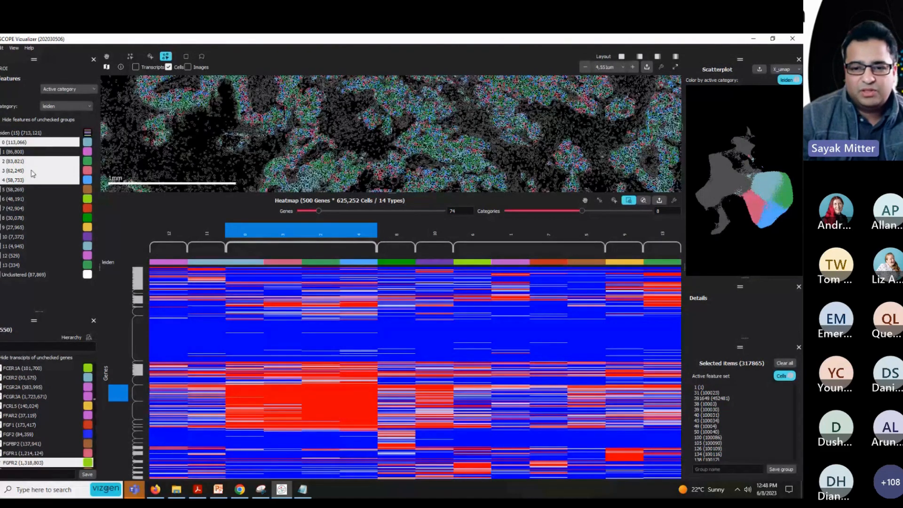
pyautogui.scroll(-3, 445, 123)
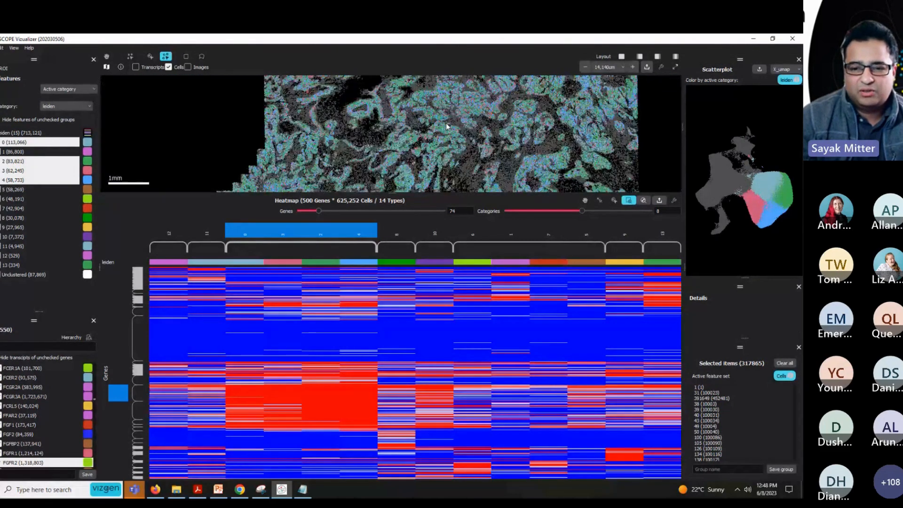
pyautogui.scroll(-1, 446, 123)
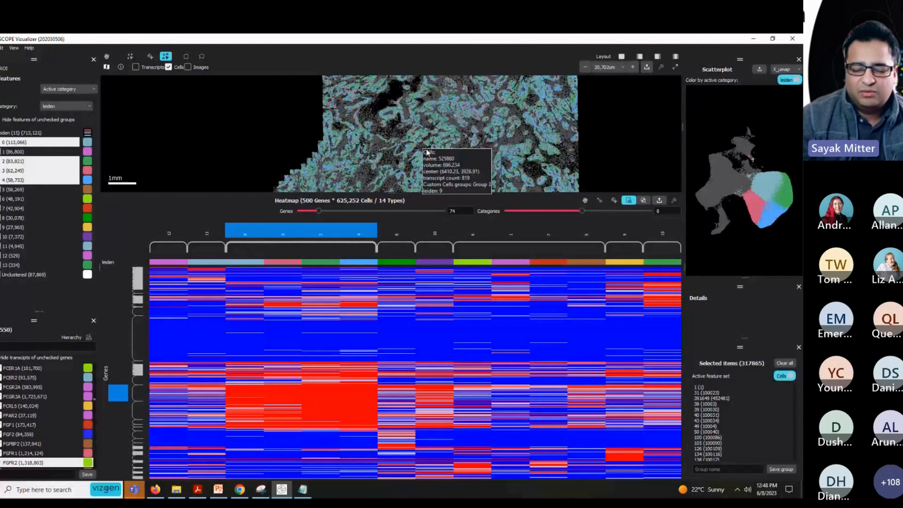
pyautogui.scroll(4, 426, 149)
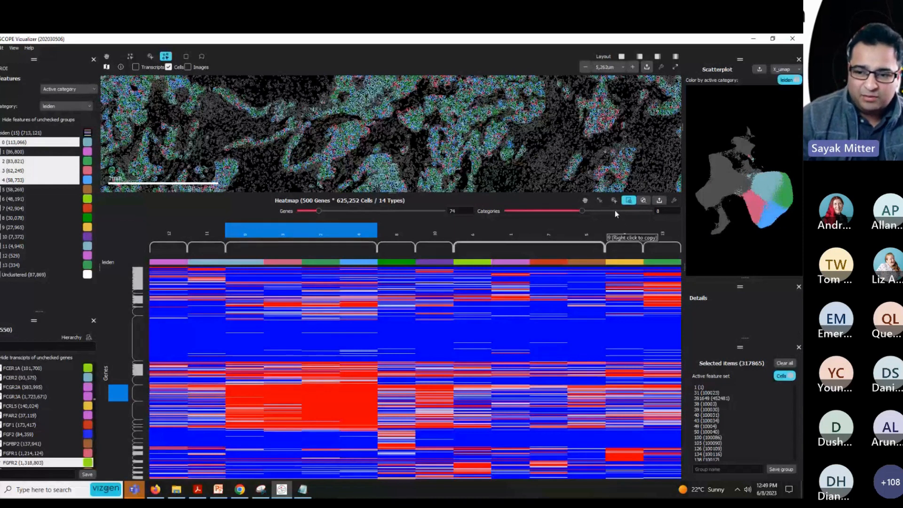
# - Open the heatmap's image export to view the ImageExports folder, and close it without saving
pyautogui.moveTo(582, 212)
pyautogui.mouseDown()
pyautogui.moveTo(558, 214)
pyautogui.moveTo(577, 211)
pyautogui.mouseUp()
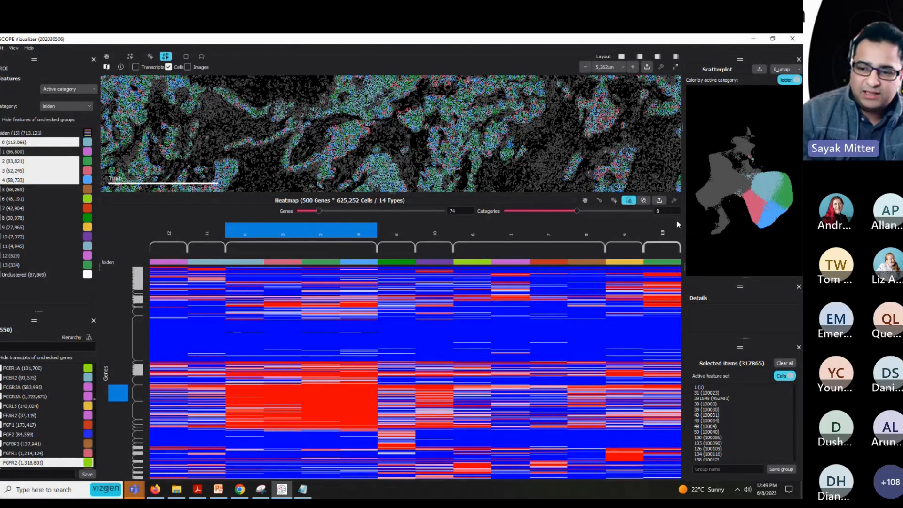
pyautogui.click(661, 202)
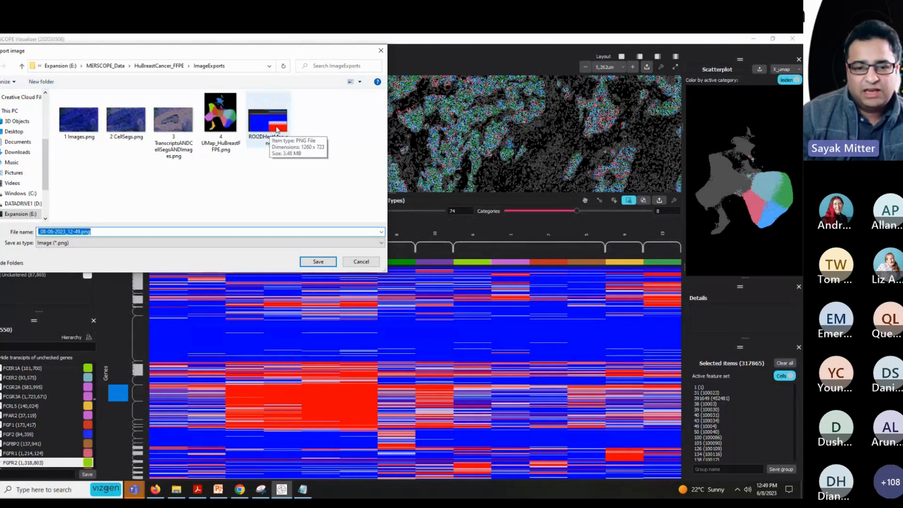
pyautogui.click(362, 262)
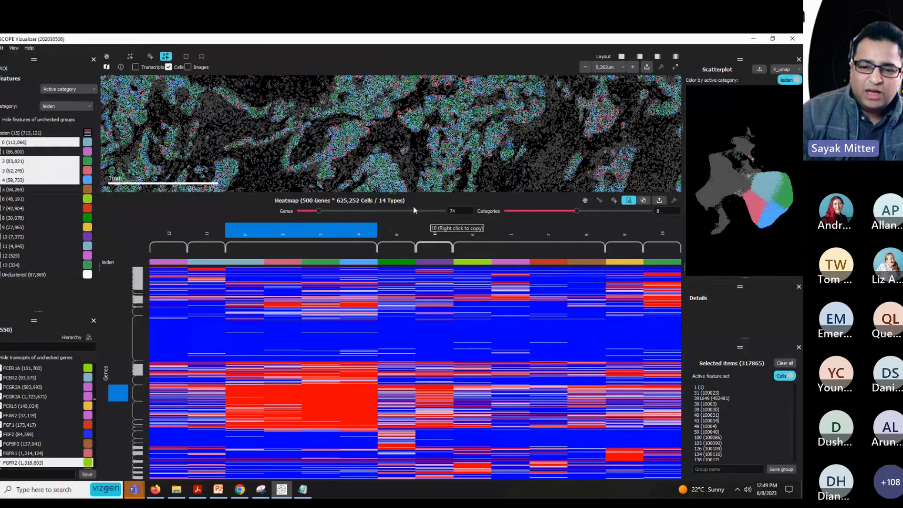
# - Enlarge the tissue view above the heatmap, and try to export Leiden group 0 as a CSV file
pyautogui.moveTo(414, 195); pyautogui.dragTo(391, 334)
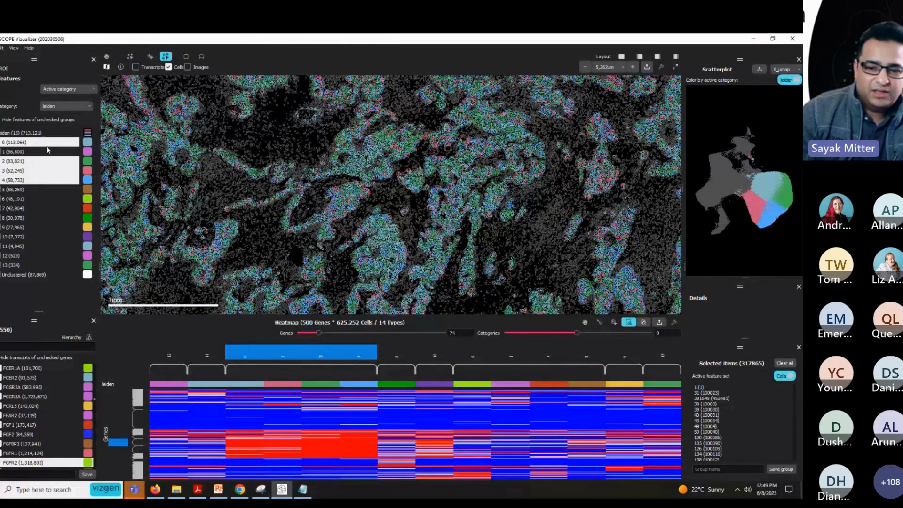
pyautogui.click(47, 143)
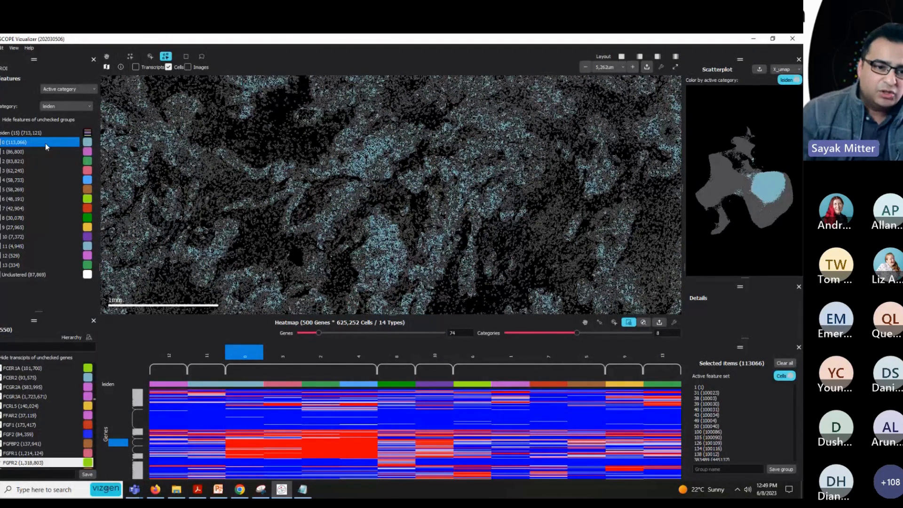
pyautogui.rightClick(45, 143)
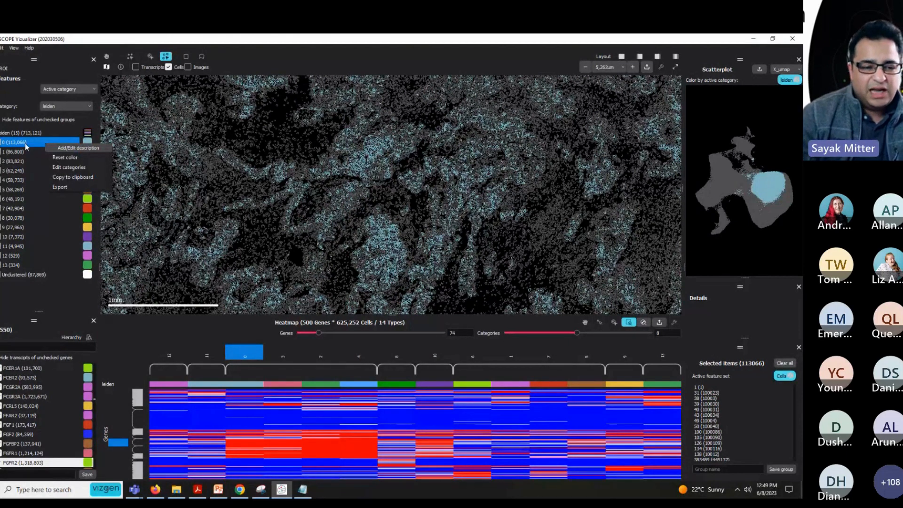
pyautogui.click(60, 188)
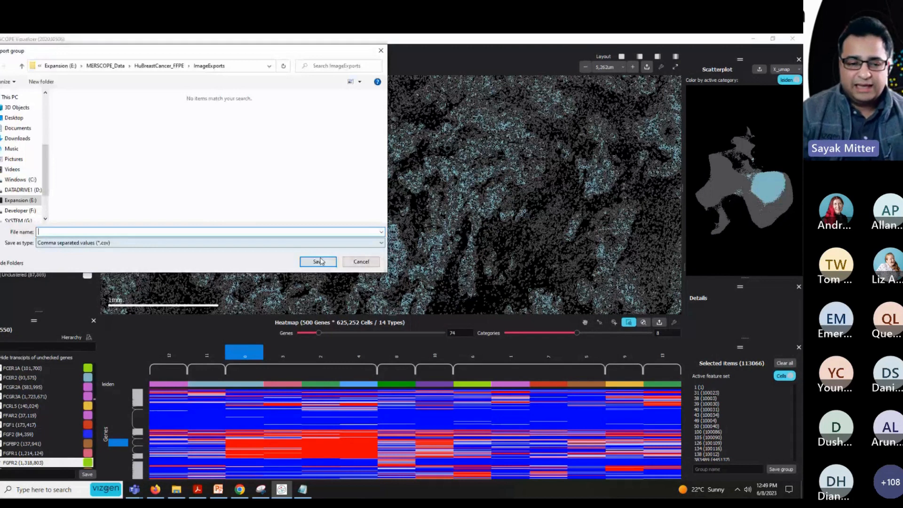
pyautogui.click(317, 262)
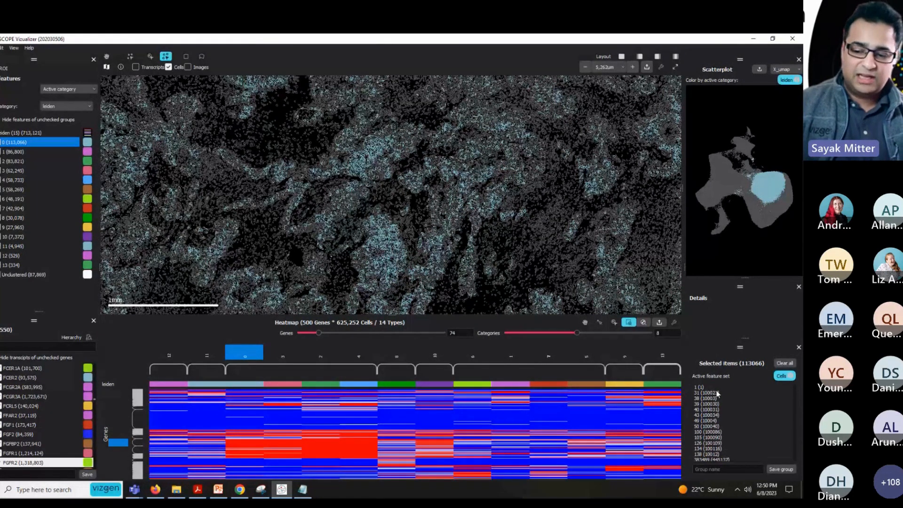
# - Highlight Leiden group 1 and group 4 in turn, and examine where their cells lie across the tissue and scatterplot
pyautogui.click(21, 151)
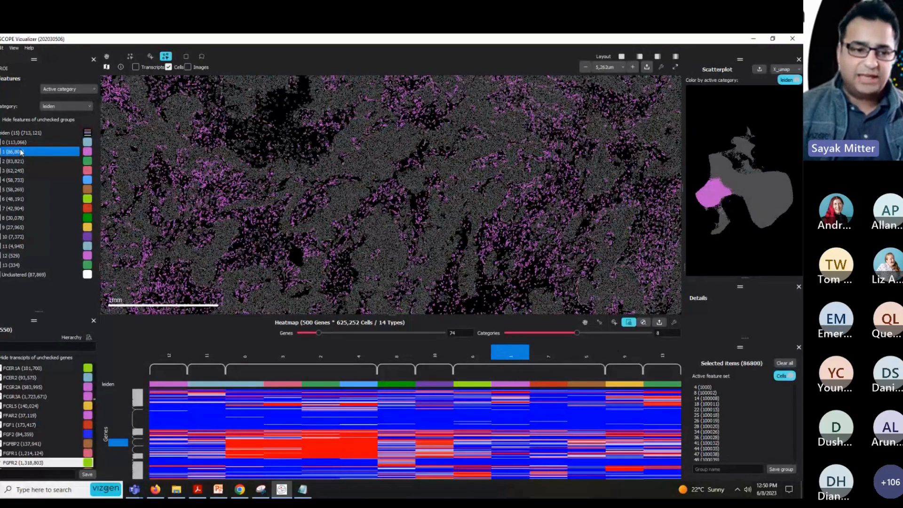
pyautogui.click(18, 180)
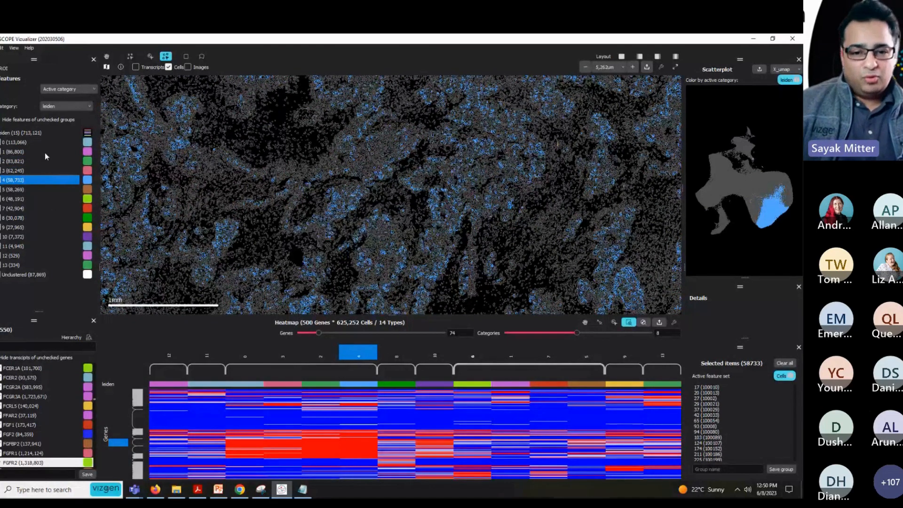
pyautogui.scroll(-1, 304, 174)
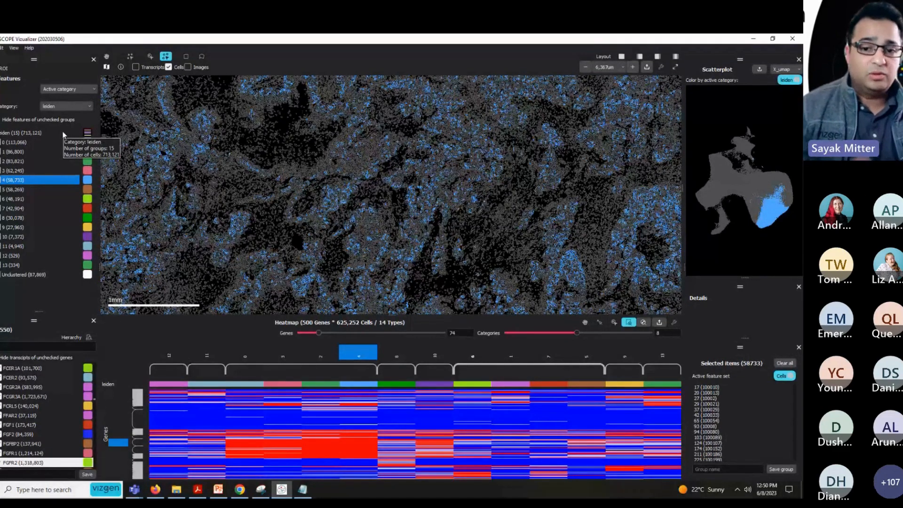
pyautogui.scroll(-1, 318, 153)
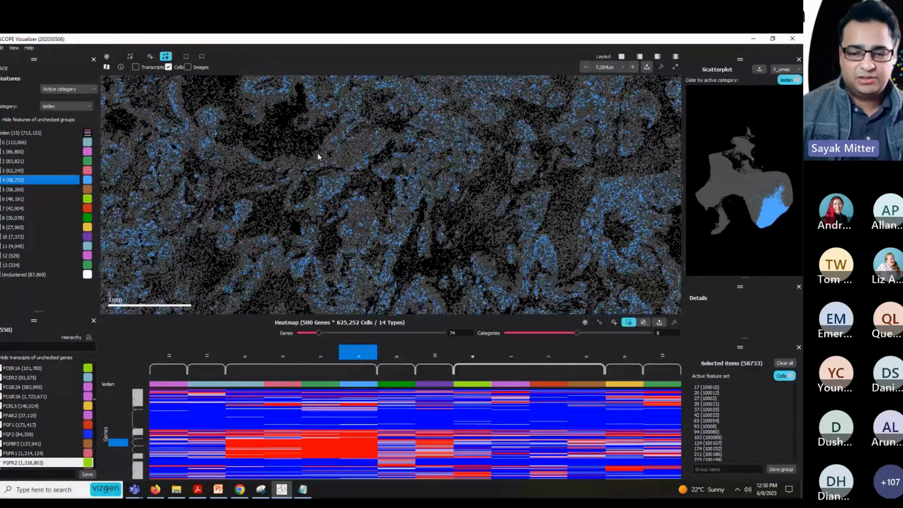
pyautogui.scroll(-5, 317, 153)
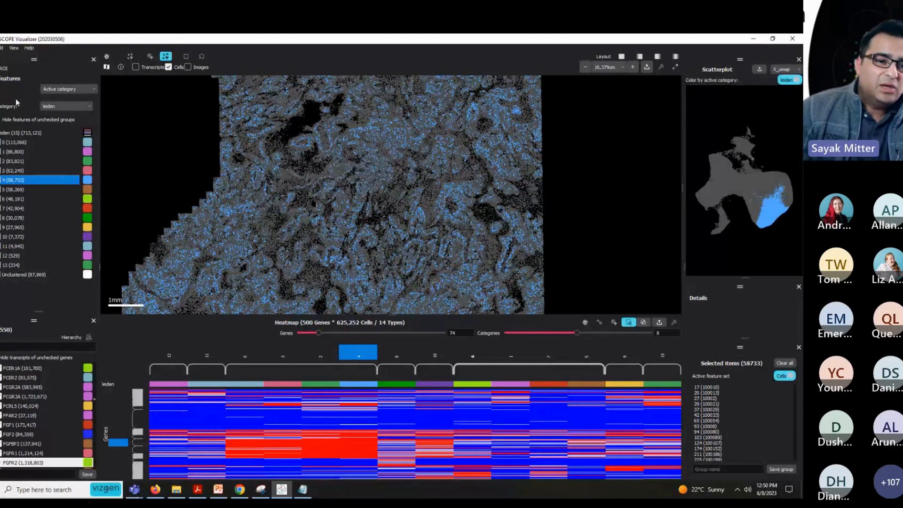
# - Make Custom Cells groups the active category and show all of its groups in color
pyautogui.click(74, 92)
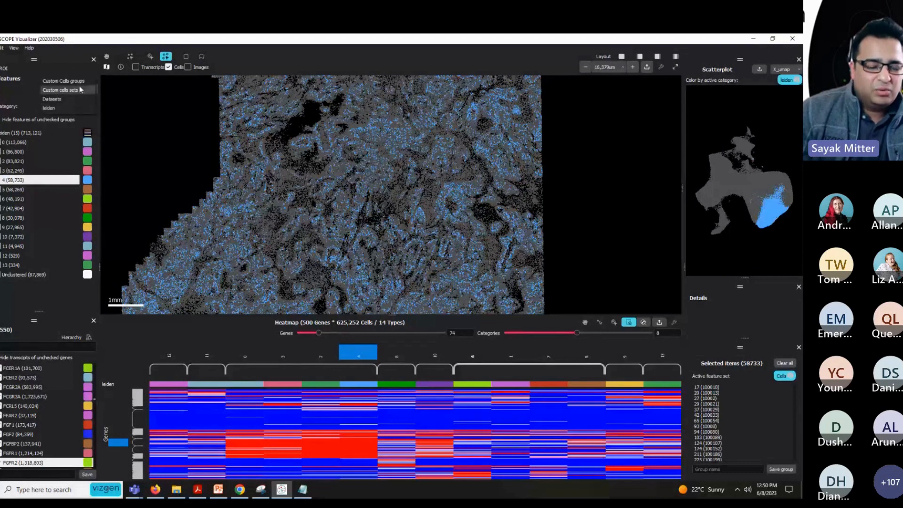
pyautogui.click(80, 82)
pyautogui.click(1, 134)
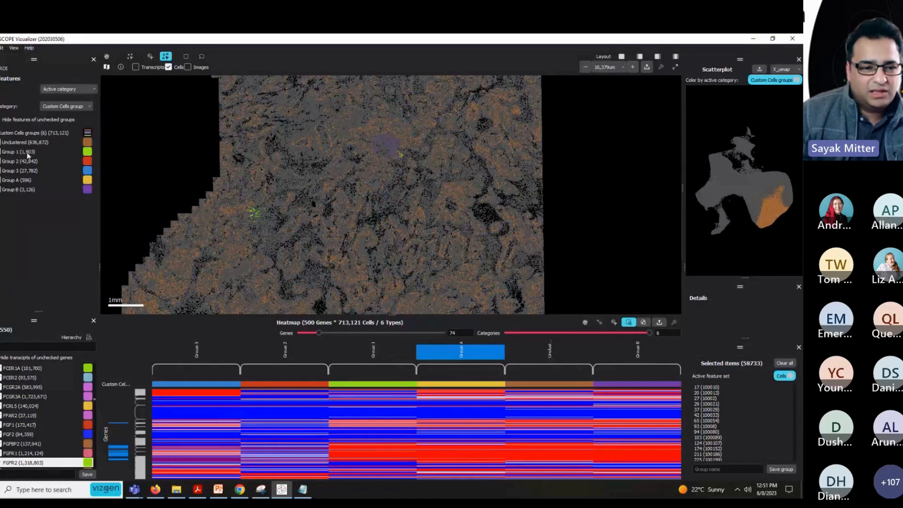
pyautogui.click(33, 135)
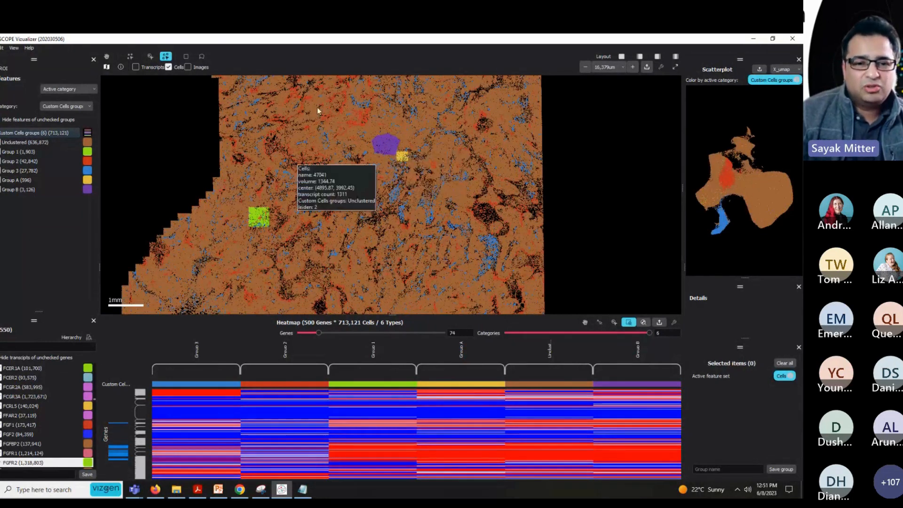
# - Select the cells inside a square region of the tissue, covering the blue streak near its upper edge
pyautogui.click(186, 56)
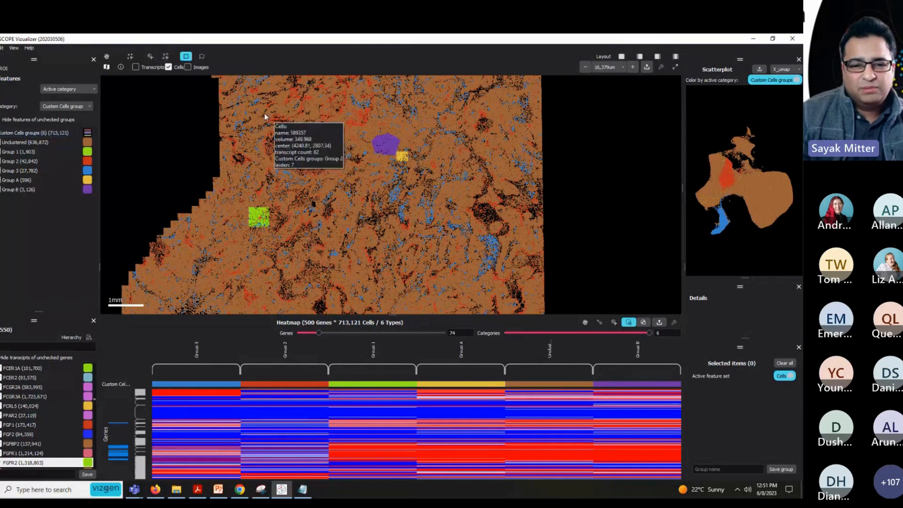
pyautogui.moveTo(264, 113); pyautogui.dragTo(288, 138)
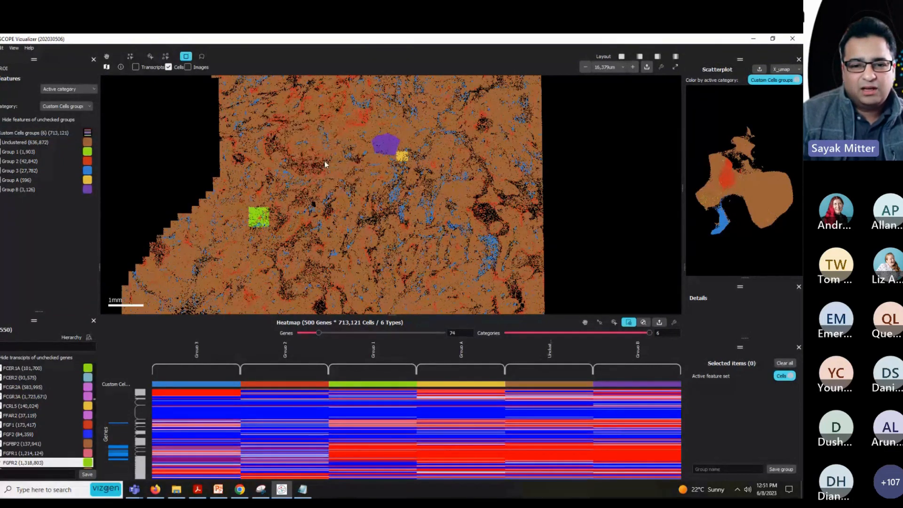
pyautogui.scroll(5, 284, 149)
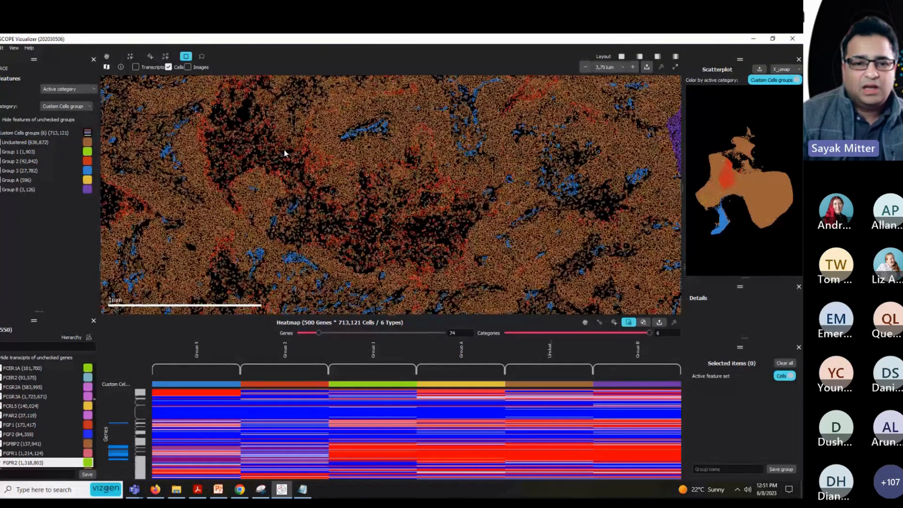
pyautogui.scroll(2, 284, 150)
pyautogui.moveTo(281, 103); pyautogui.dragTo(364, 186)
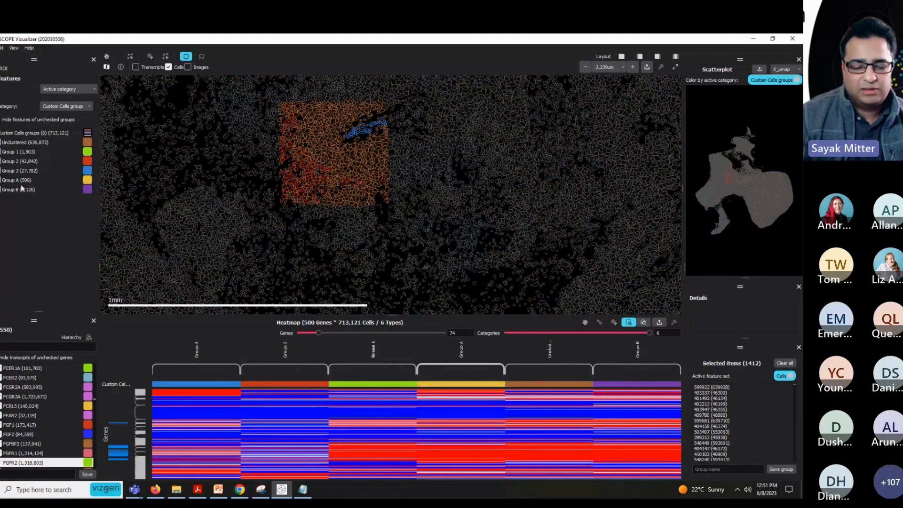
# - Select the cells inside a six-sided polygon beside the square region, and clear the selection without saving a group
pyautogui.click(201, 57)
pyautogui.click(133, 141)
pyautogui.click(221, 123)
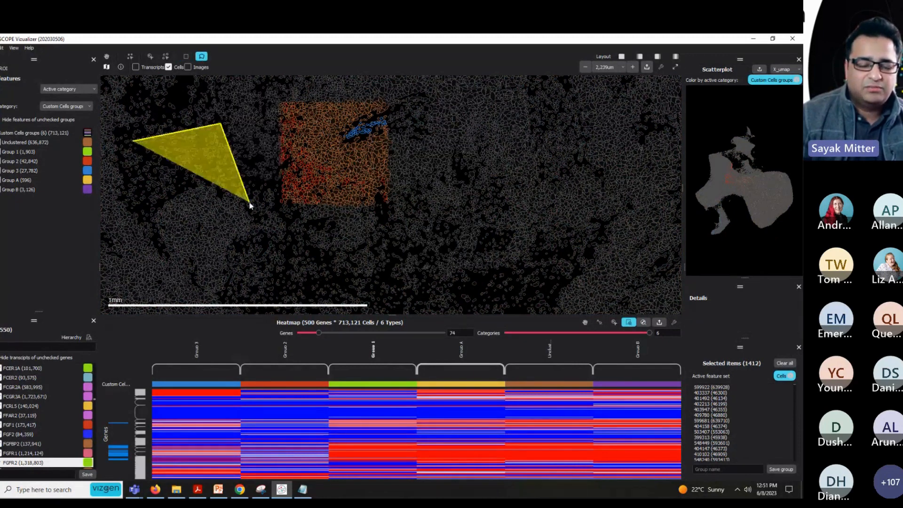
pyautogui.click(250, 203)
pyautogui.click(226, 264)
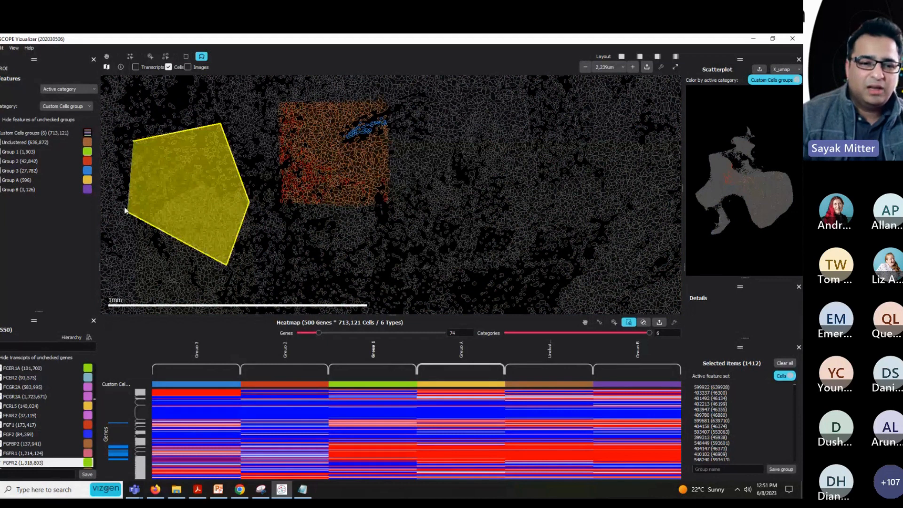
pyautogui.click(125, 209)
pyautogui.click(107, 153)
pyautogui.click(133, 141)
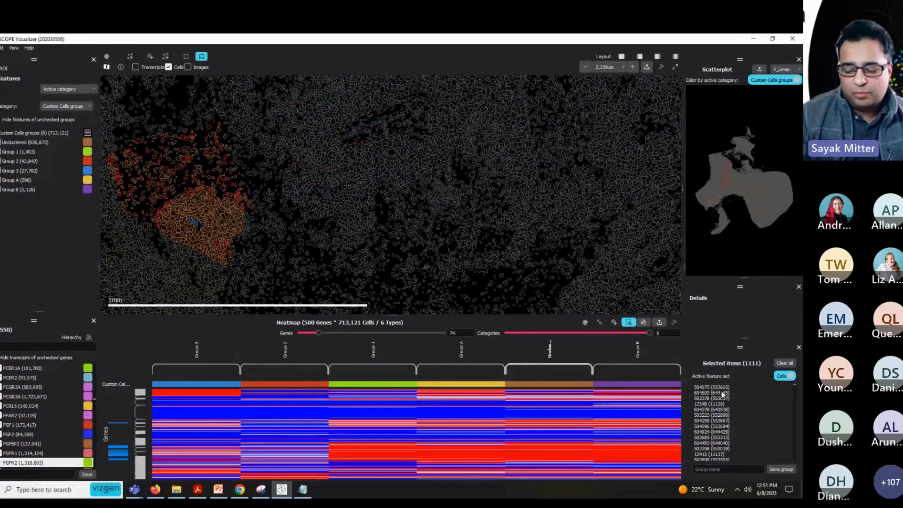
pyautogui.click(724, 468)
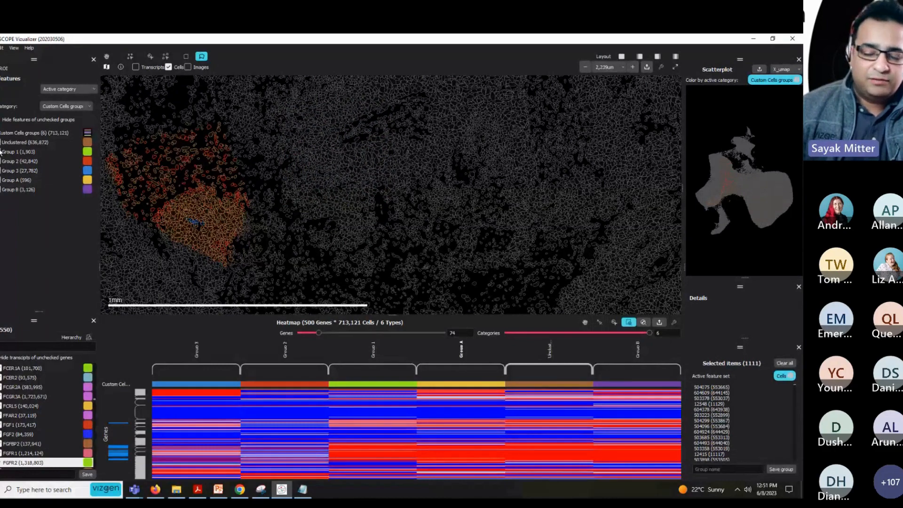
pyautogui.click(784, 363)
# - Hide the Unclustered cells so that only the five named custom groups are displayed
pyautogui.scroll(-7, 316, 195)
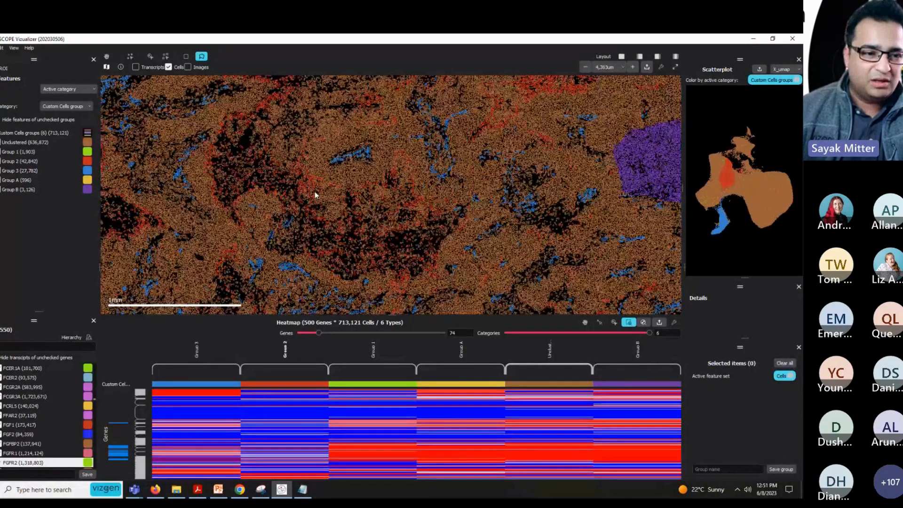
pyautogui.scroll(-10, 315, 194)
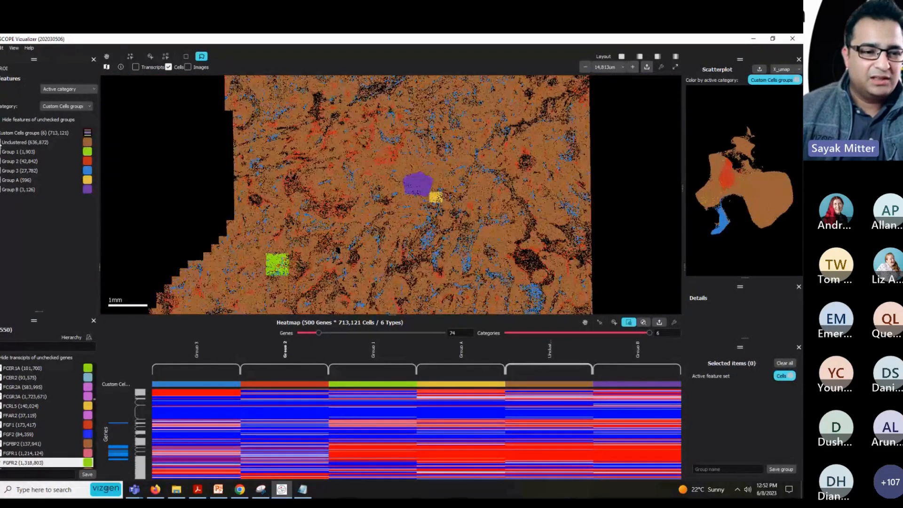
pyautogui.click(1, 142)
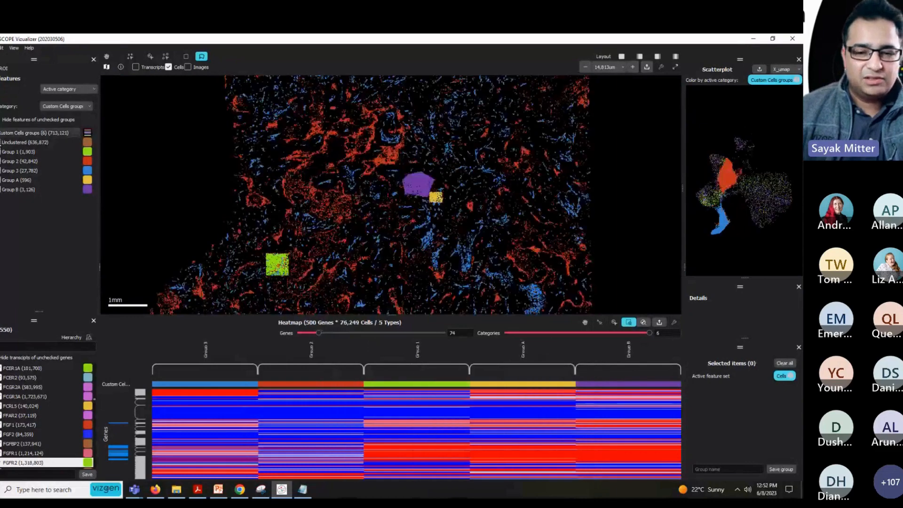
# - Highlight Group 1, Group 2, Group 3 and Group B in turn, and examine their cells in the tissue and scatterplot
pyautogui.click(27, 153)
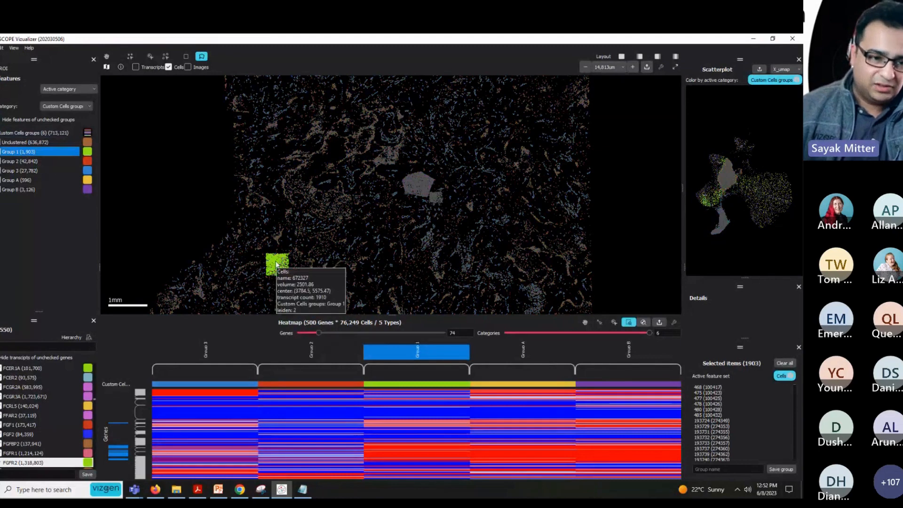
pyautogui.click(24, 161)
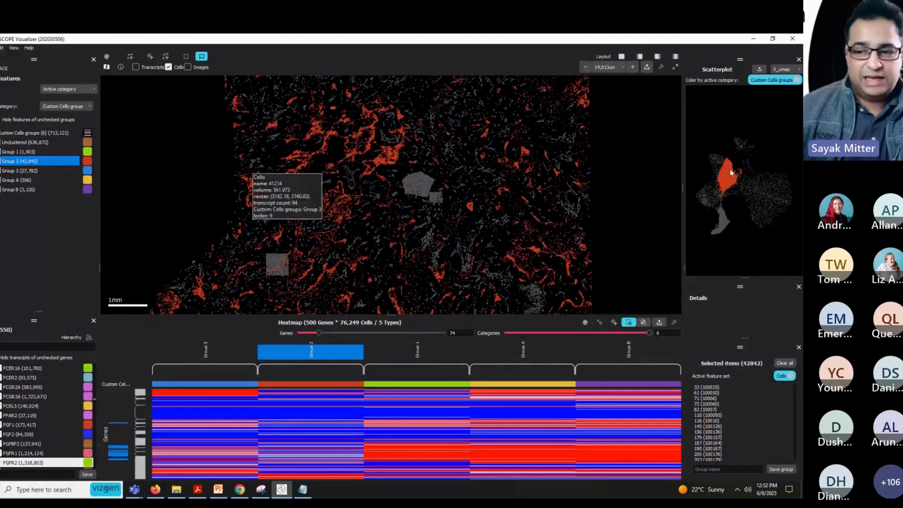
pyautogui.moveTo(732, 181)
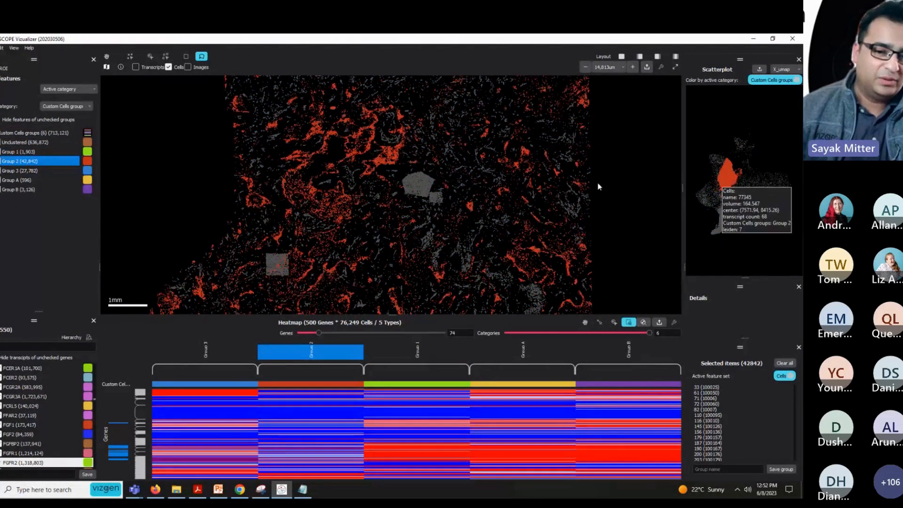
pyautogui.click(22, 171)
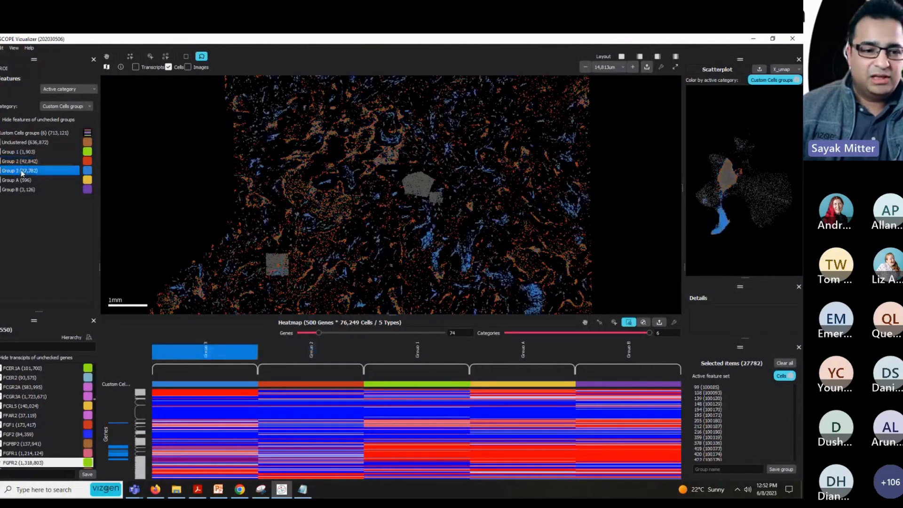
pyautogui.click(19, 190)
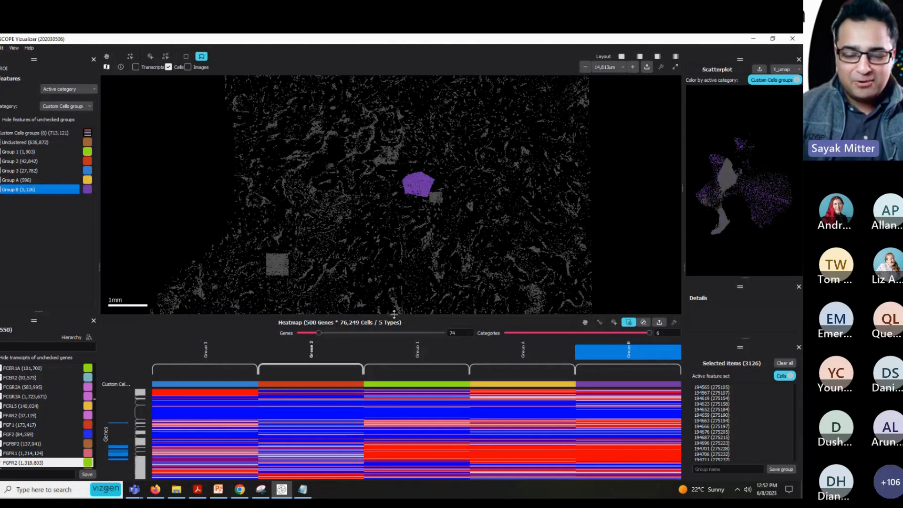
# - Enlarge the heatmap, and set its cluster counts to 51 for genes and 4 for categories
pyautogui.moveTo(394, 314); pyautogui.dragTo(394, 312)
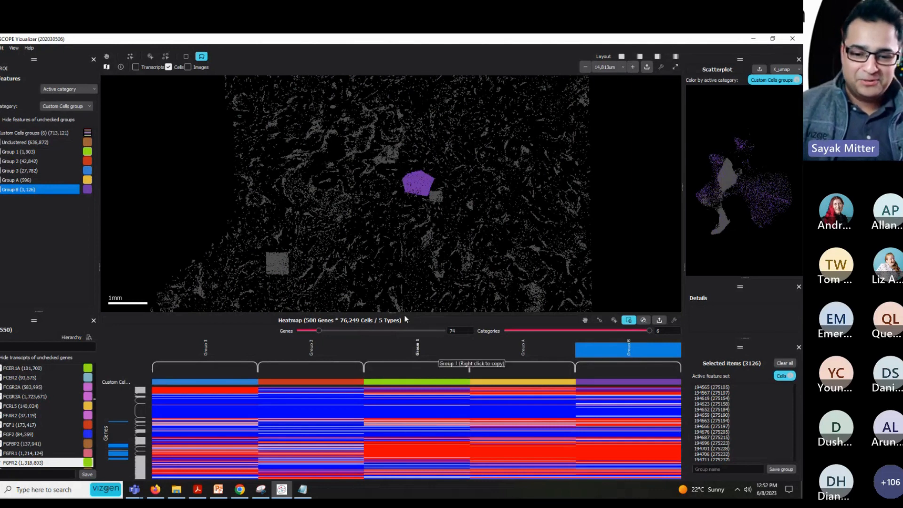
pyautogui.moveTo(394, 312); pyautogui.dragTo(407, 151)
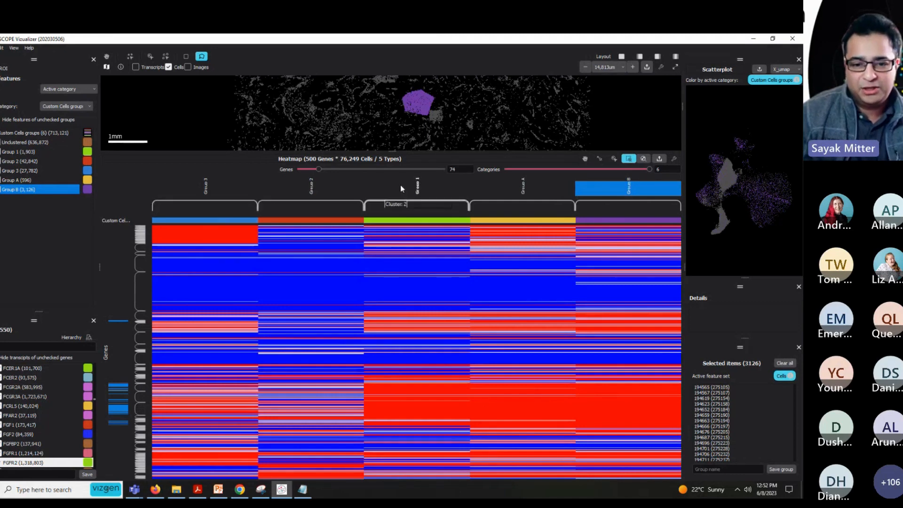
pyautogui.moveTo(319, 169); pyautogui.dragTo(312, 168)
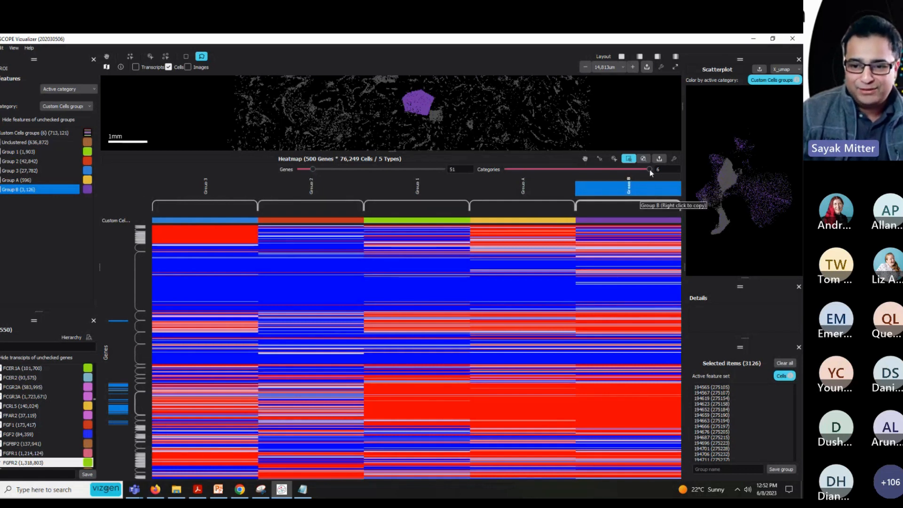
pyautogui.moveTo(644, 170); pyautogui.dragTo(580, 170)
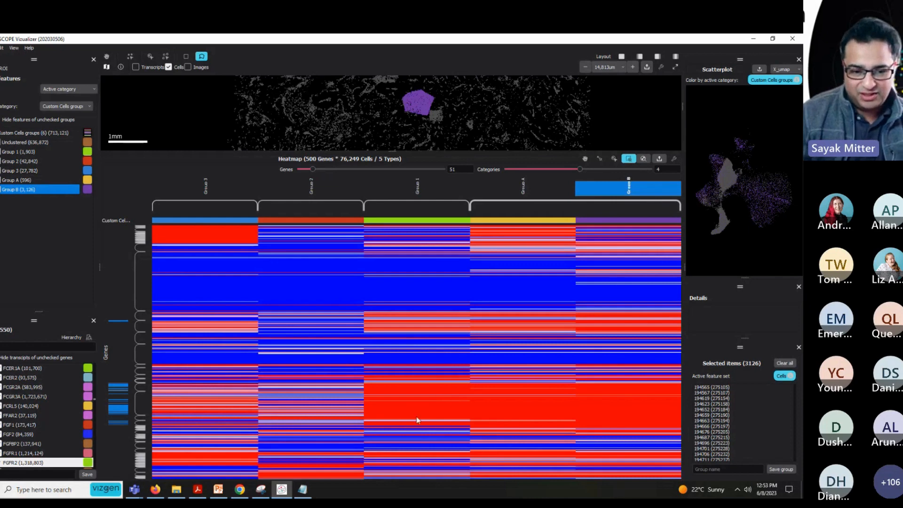
# - Review the heatmap settings, and examine the individual gene names along the heatmap rows
pyautogui.click(674, 159)
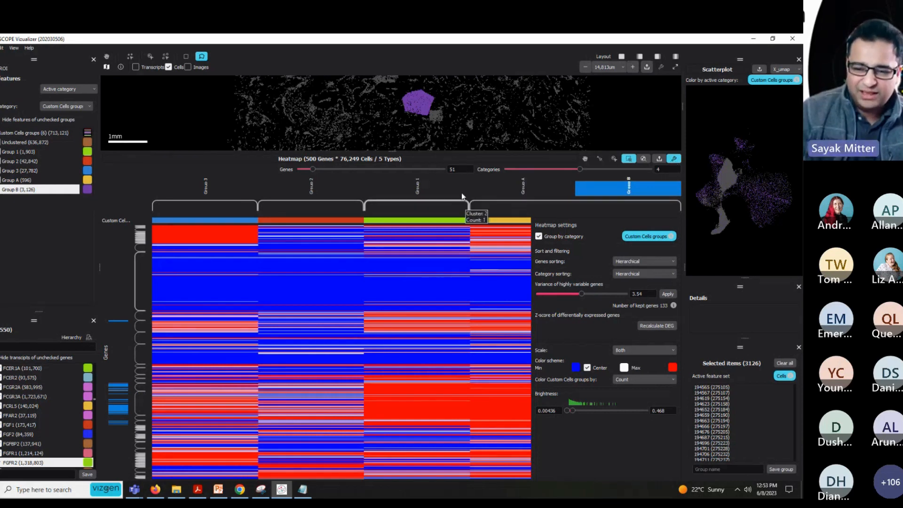
pyautogui.click(674, 159)
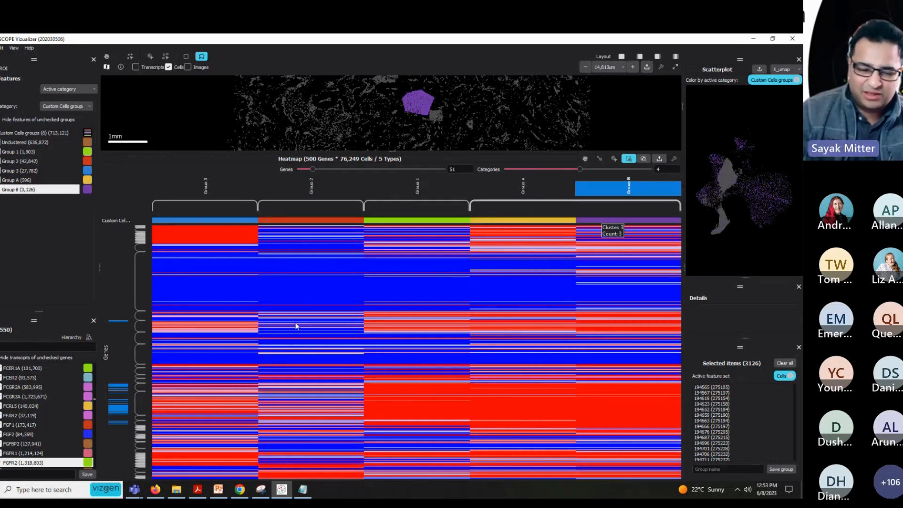
pyautogui.scroll(-3, 103, 358)
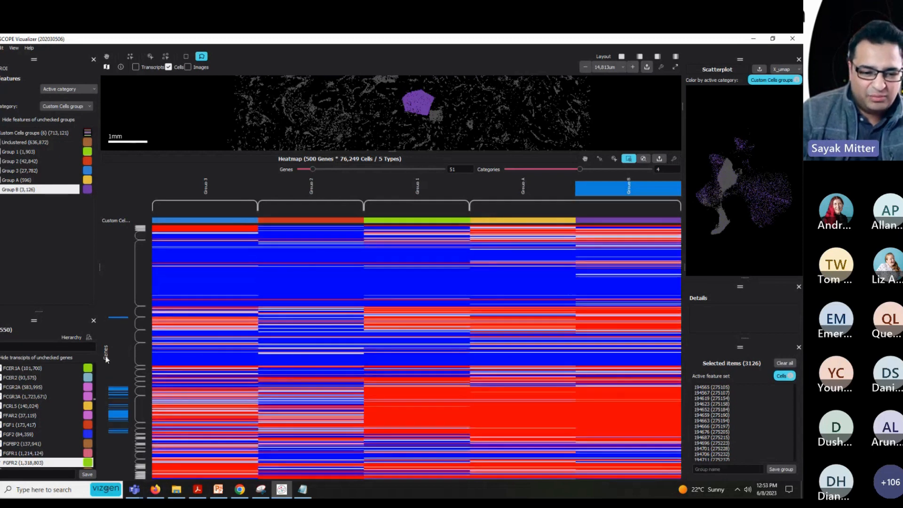
pyautogui.scroll(-5, 106, 359)
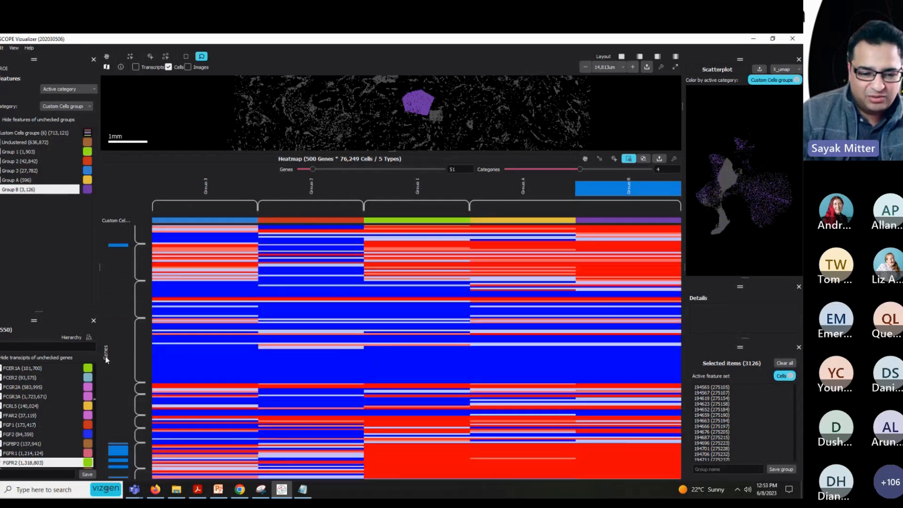
pyautogui.scroll(-2, 106, 357)
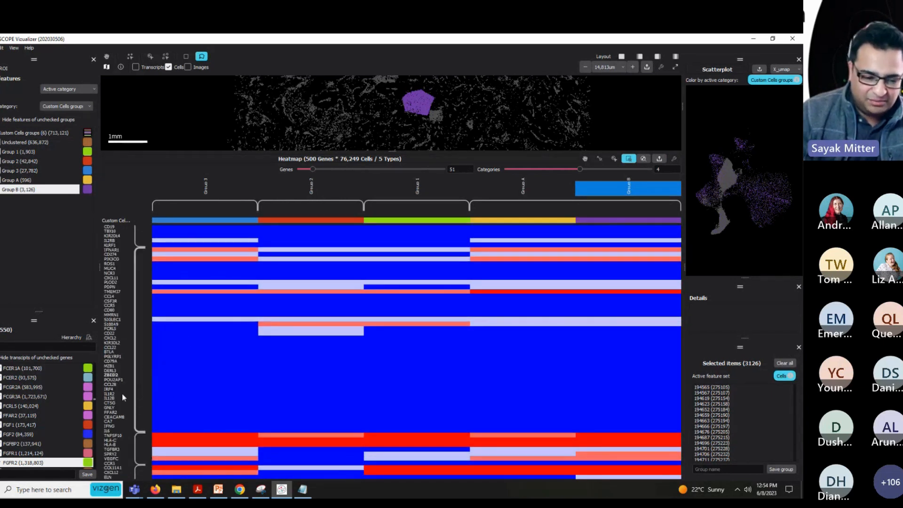
pyautogui.scroll(-6, 116, 406)
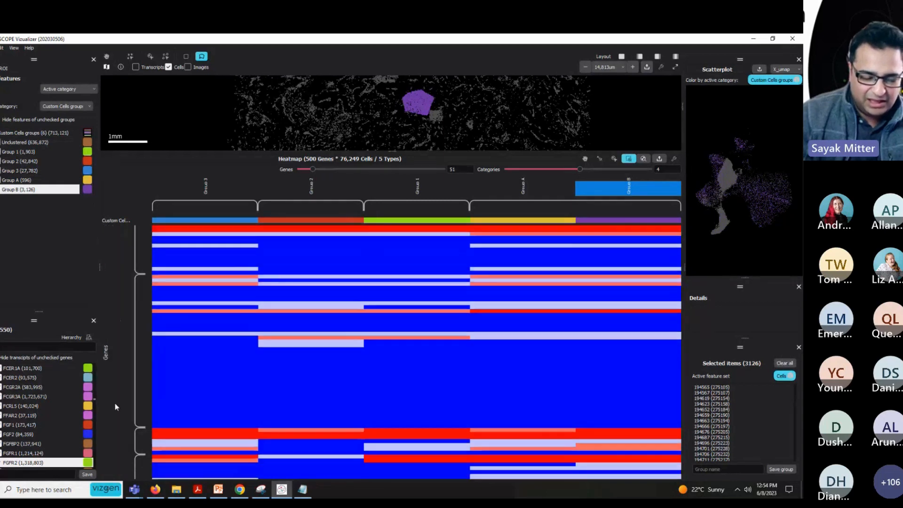
pyautogui.scroll(-3, 115, 402)
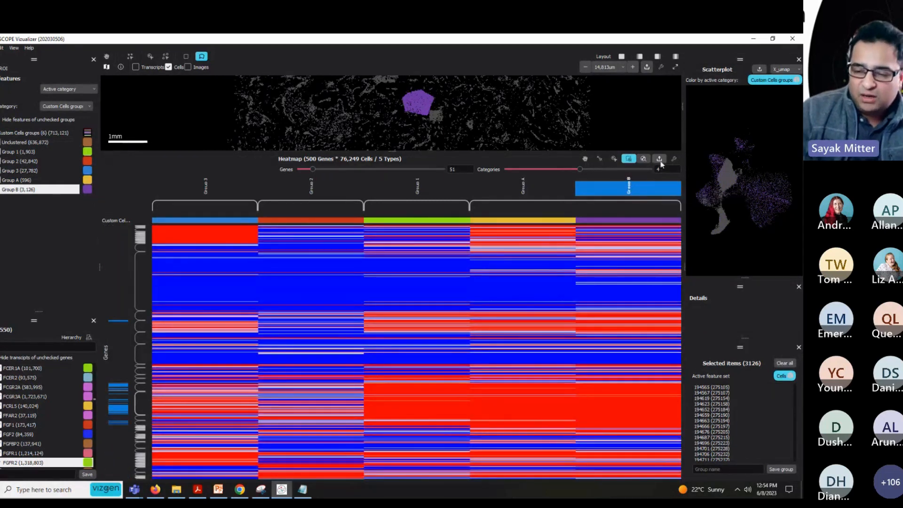
# - Filter the heatmap to highly variable genes with a variance threshold of 36.9
pyautogui.click(674, 158)
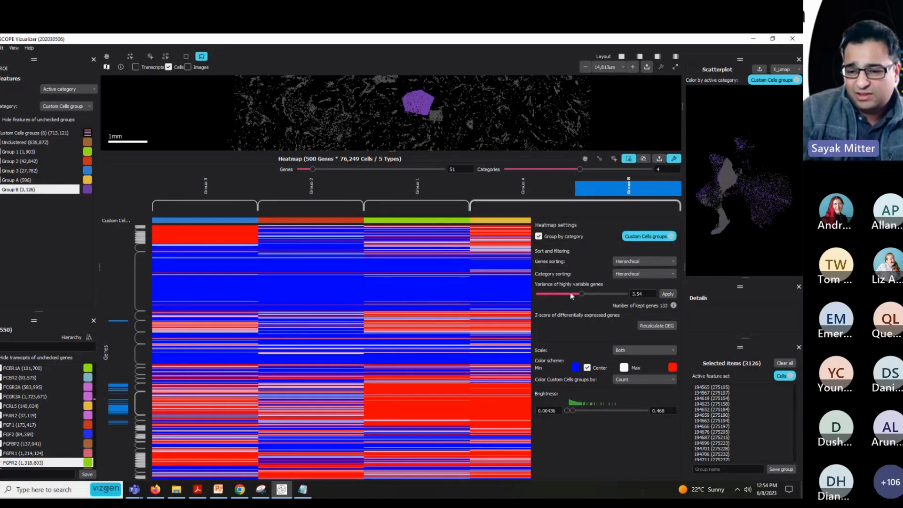
pyautogui.moveTo(586, 294); pyautogui.dragTo(602, 300)
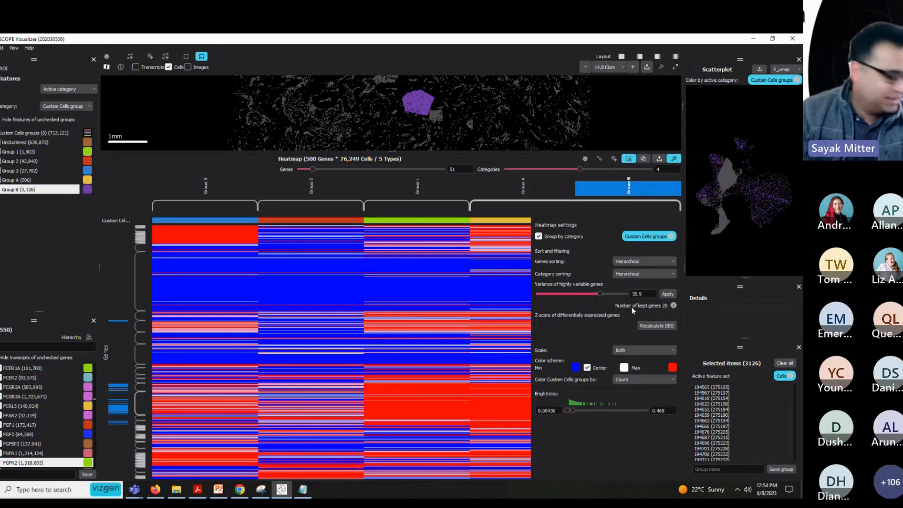
pyautogui.click(667, 295)
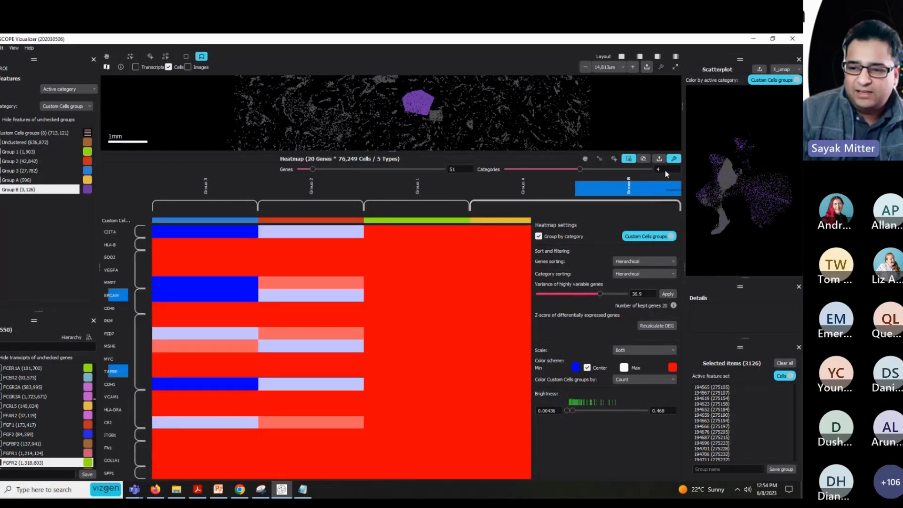
pyautogui.click(674, 159)
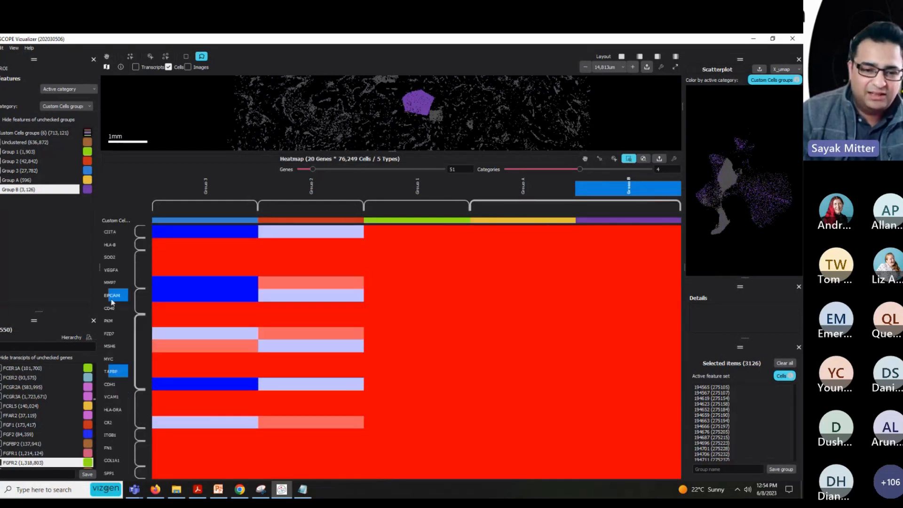
# - Set the heatmap's upper brightness limit to 14.4, and select the CIITA gene in the heatmap
pyautogui.click(674, 159)
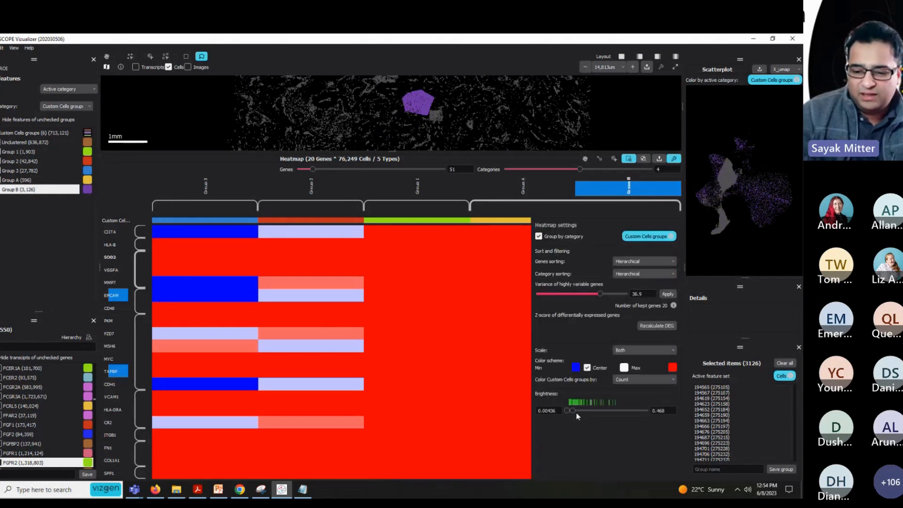
pyautogui.moveTo(573, 411); pyautogui.dragTo(596, 412)
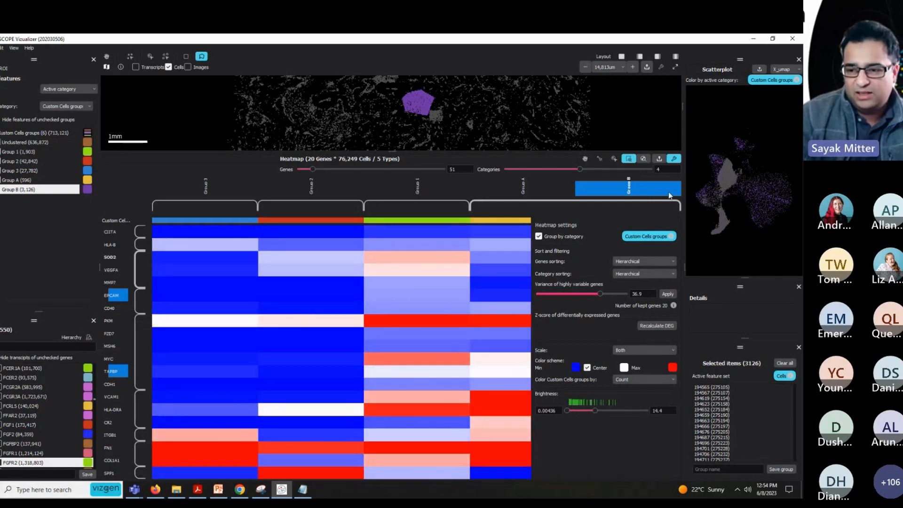
pyautogui.click(674, 160)
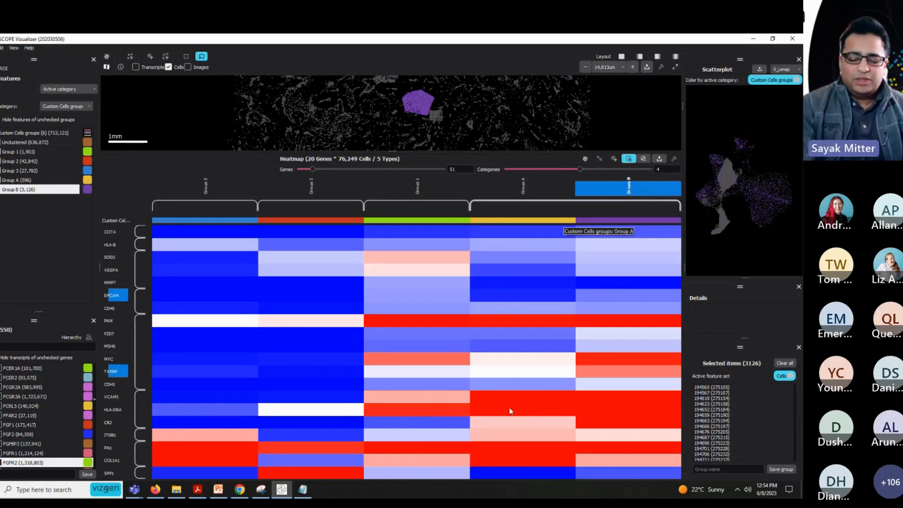
pyautogui.click(111, 232)
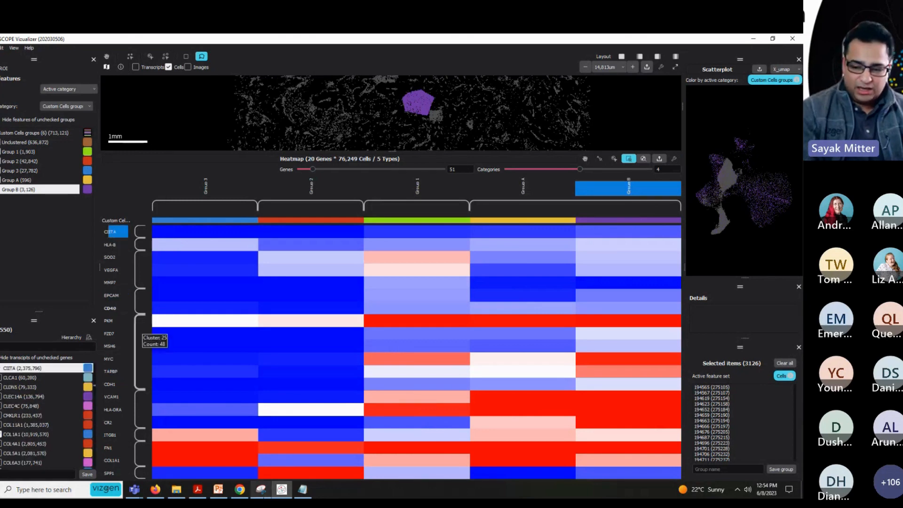
# - Reduce the heatmap's height to enlarge the cell map, and clear the current cell selection
pyautogui.moveTo(240, 489)
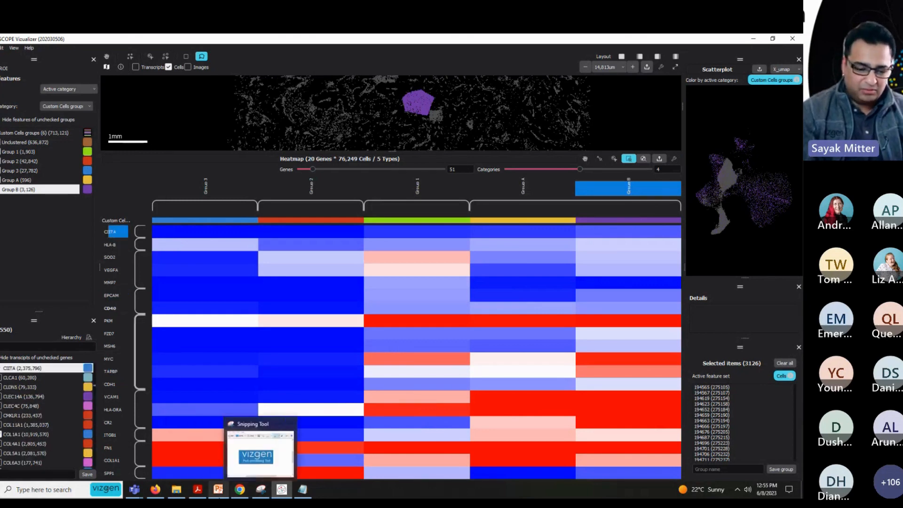
pyautogui.click(231, 478)
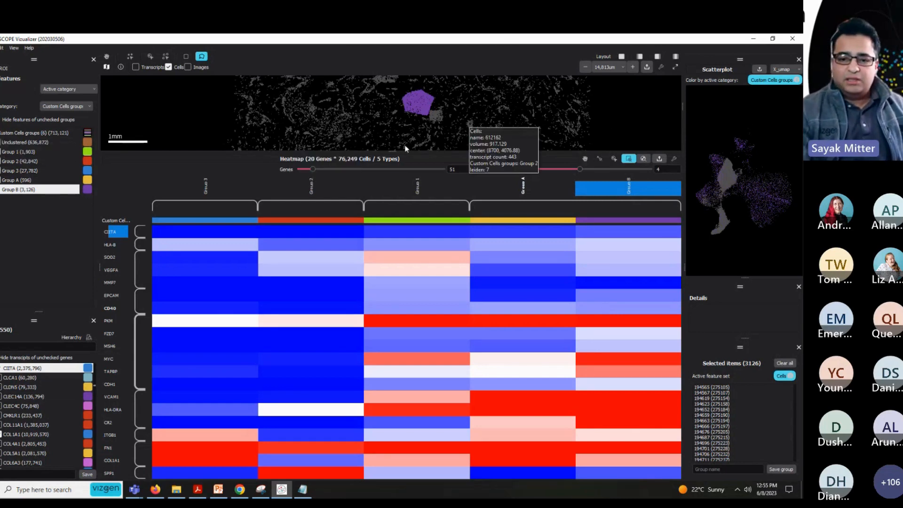
pyautogui.moveTo(392, 151); pyautogui.dragTo(396, 332)
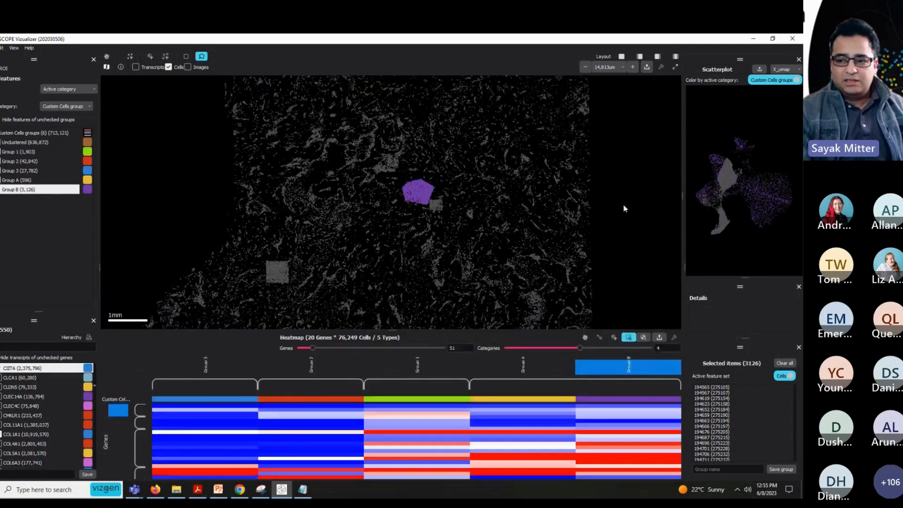
pyautogui.click(166, 56)
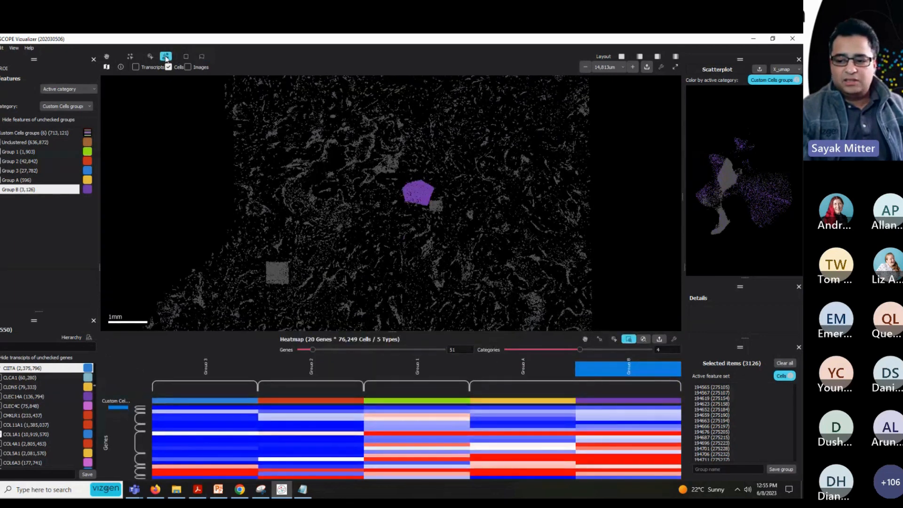
pyautogui.click(793, 364)
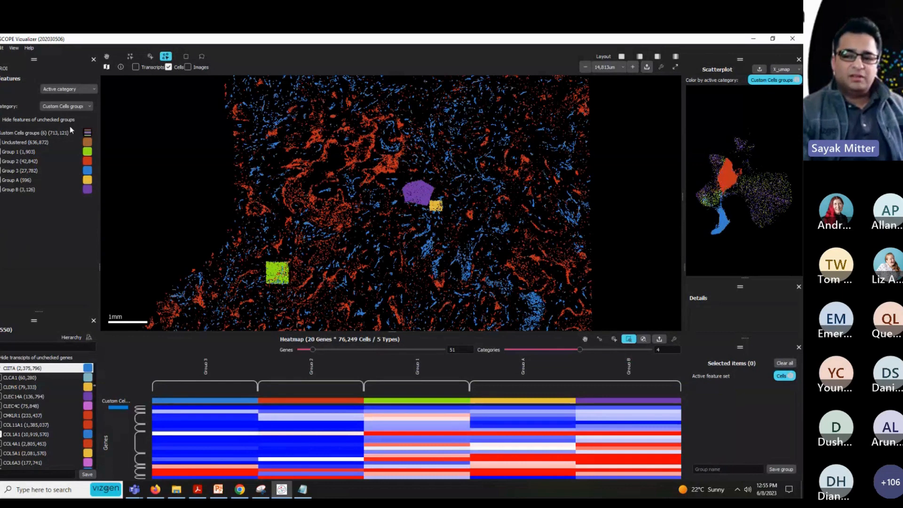
# - Review the available feature display modes, and switch the active cell category to leiden
pyautogui.click(66, 106)
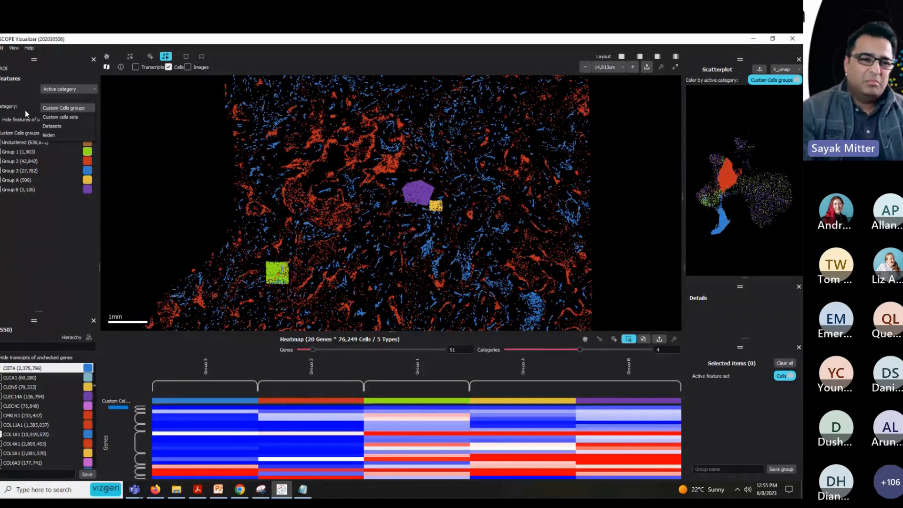
pyautogui.click(60, 89)
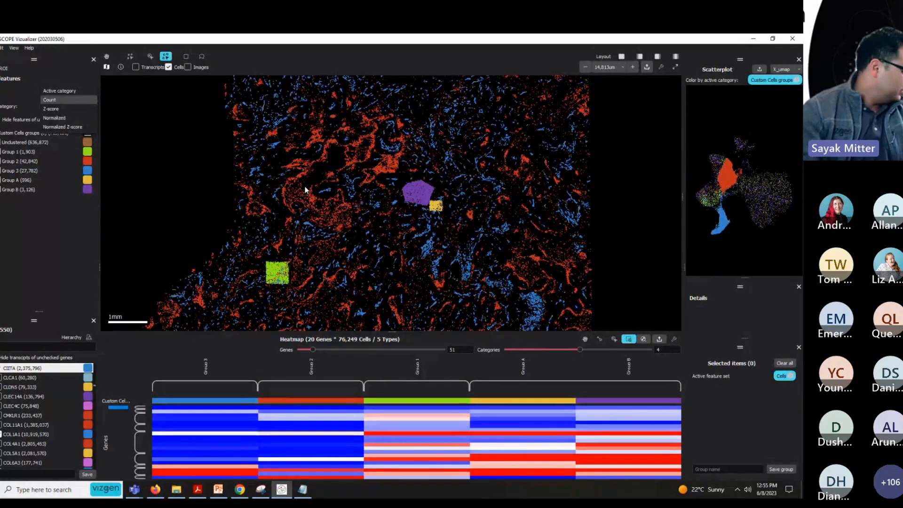
pyautogui.click(75, 90)
pyautogui.click(72, 107)
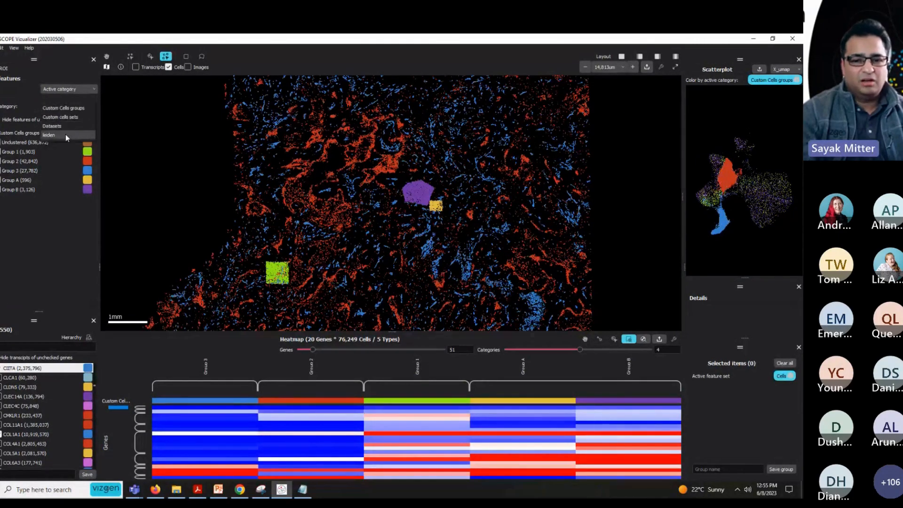
pyautogui.click(65, 136)
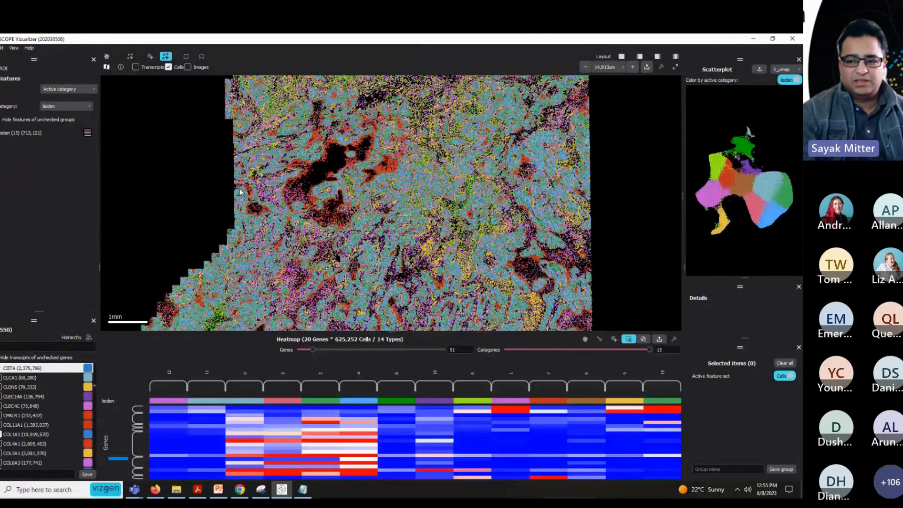
# - Select a single cell from the pink-red Leiden cluster in the scatterplot to locate it in the cell map
pyautogui.scroll(5, 240, 192)
pyautogui.scroll(2, 751, 195)
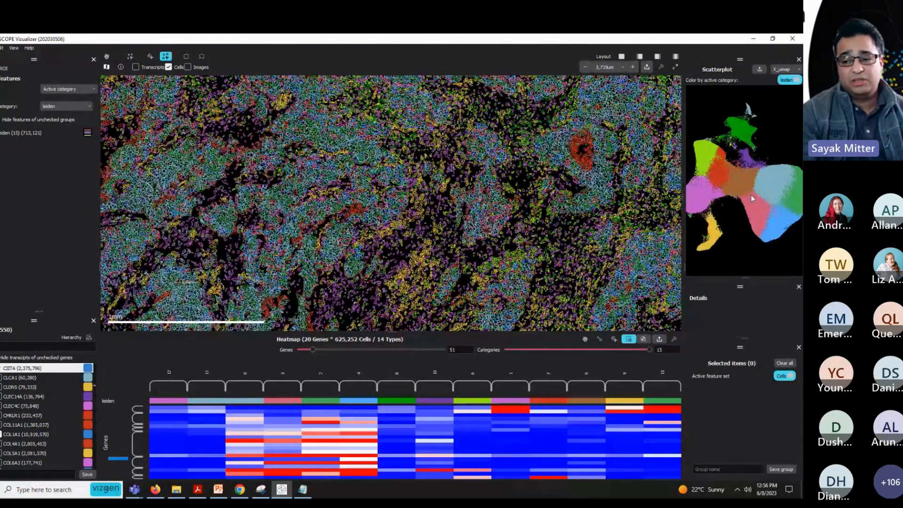
pyautogui.scroll(5, 752, 195)
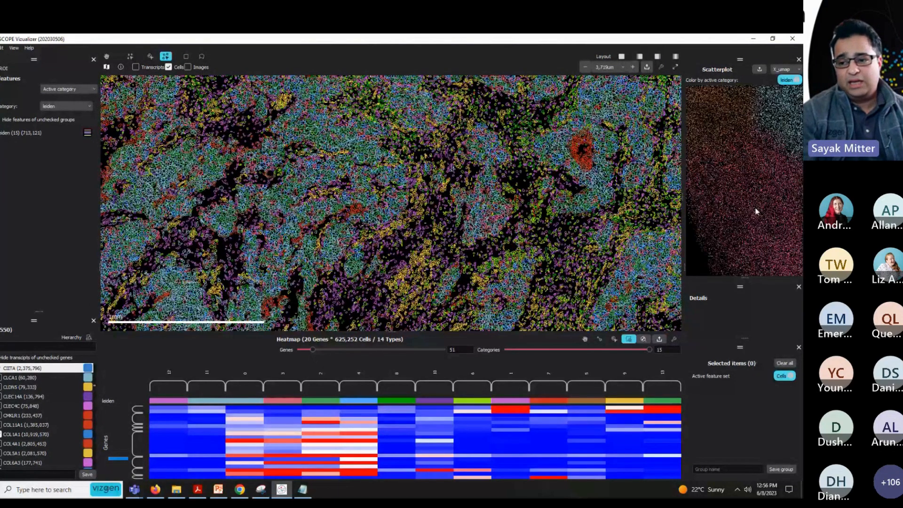
pyautogui.scroll(3, 756, 212)
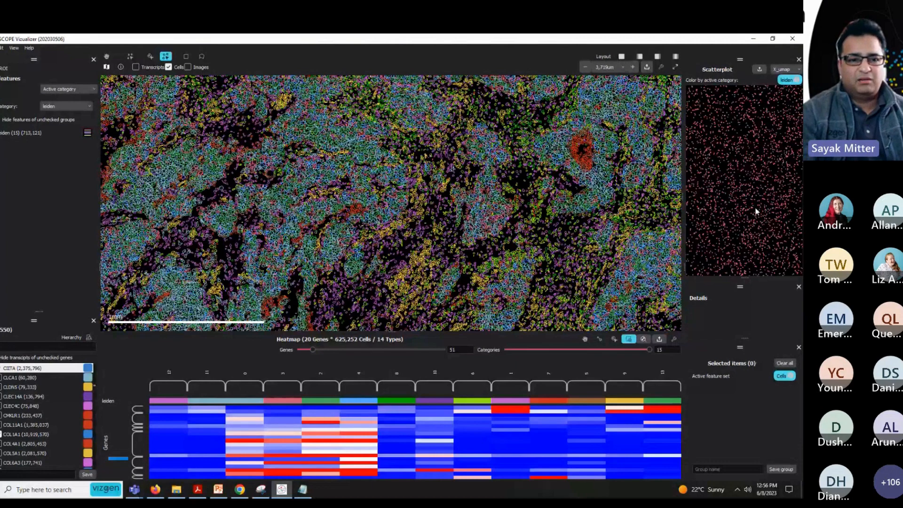
pyautogui.scroll(3, 756, 211)
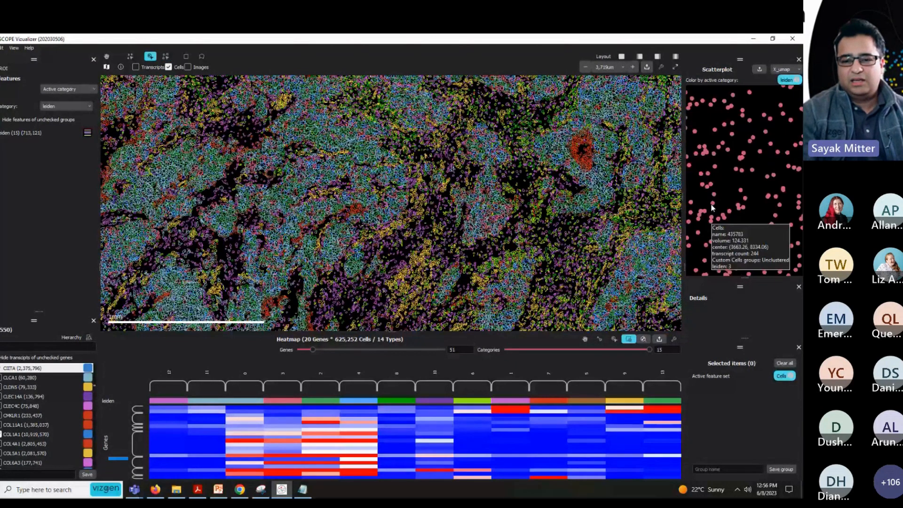
pyautogui.scroll(-1, 342, 190)
pyautogui.scroll(-3, 343, 190)
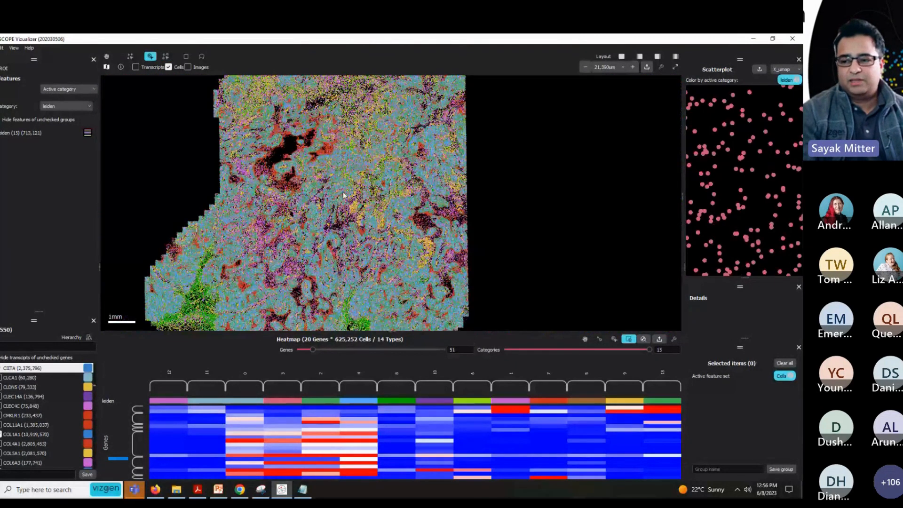
pyautogui.click(741, 190)
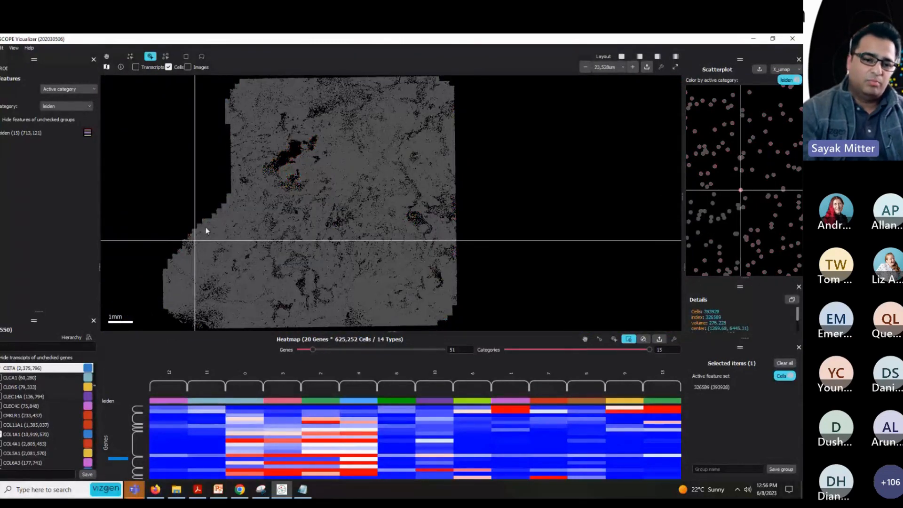
# - Examine the selected cell's outline and its neighbours in the cell map, and its location within the whole scatterplot
pyautogui.scroll(10, 200, 249)
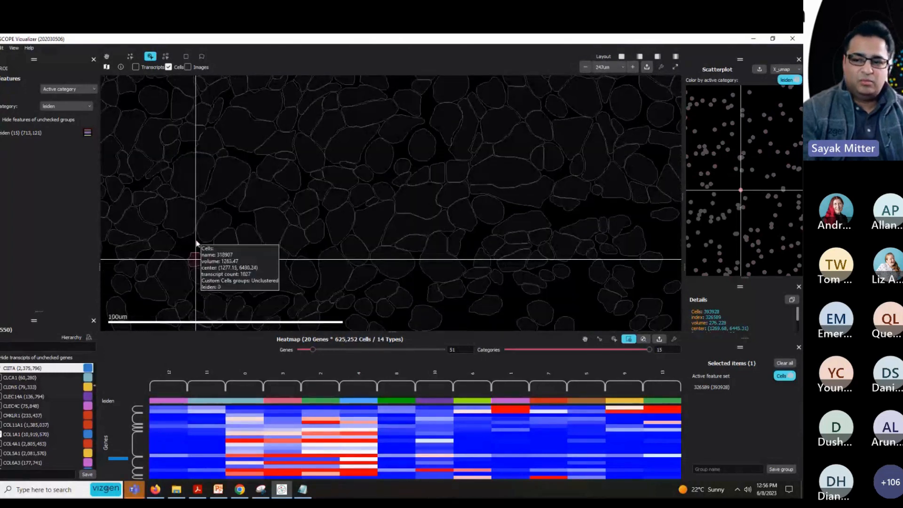
pyautogui.scroll(-5, 748, 195)
pyautogui.scroll(-2, 747, 195)
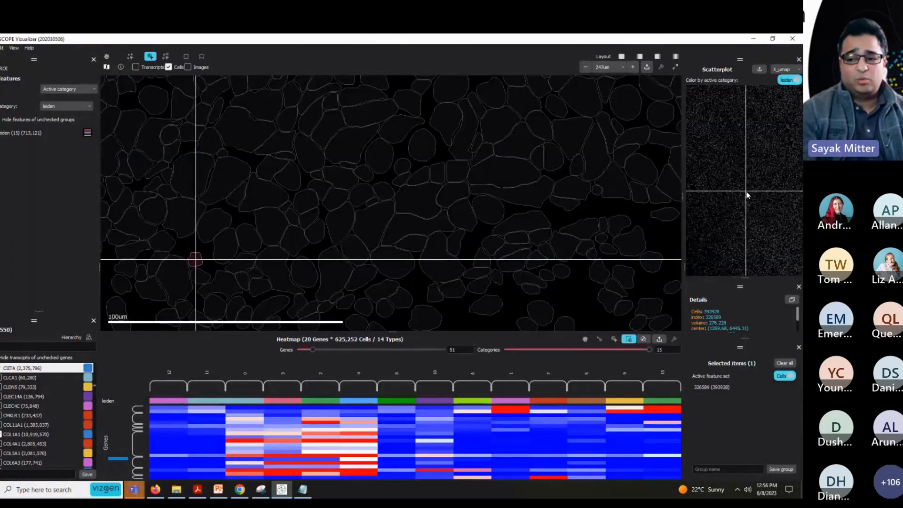
pyautogui.scroll(-3, 747, 193)
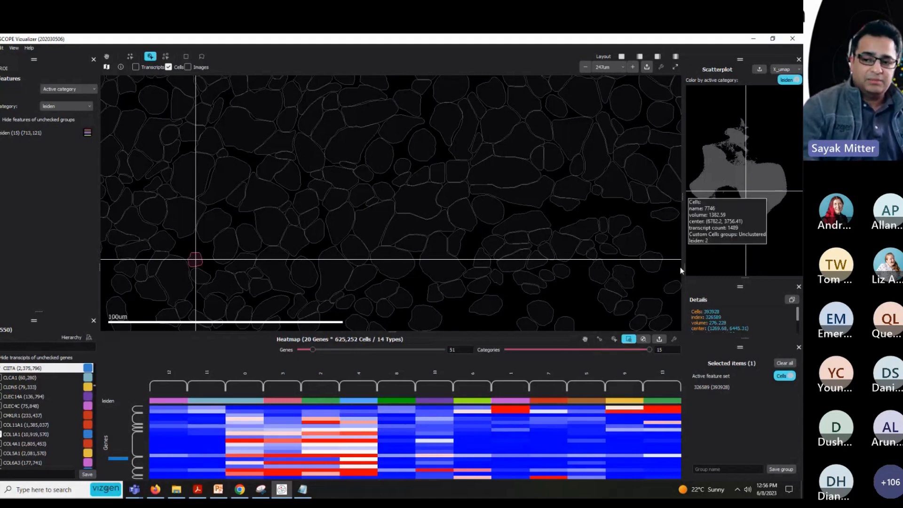
pyautogui.scroll(-1, 588, 257)
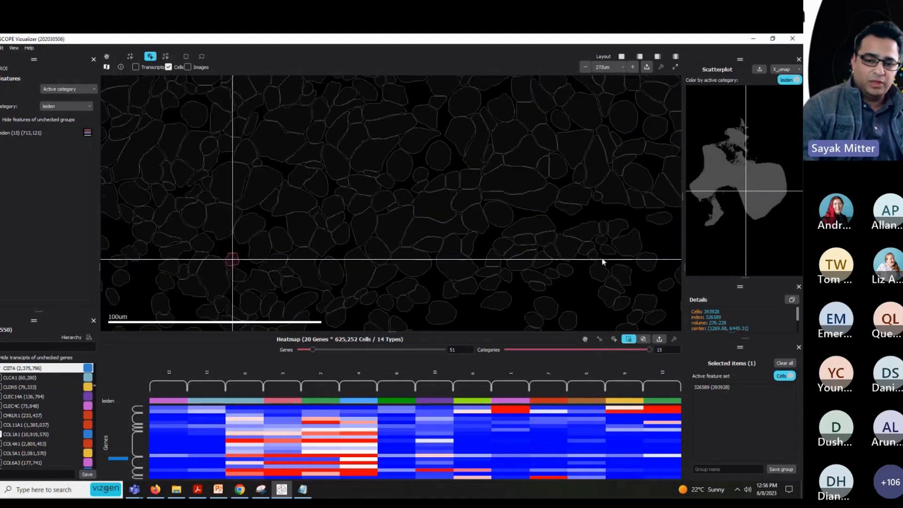
pyautogui.scroll(-2, 275, 244)
pyautogui.scroll(-2, 278, 242)
pyautogui.scroll(-2, 278, 241)
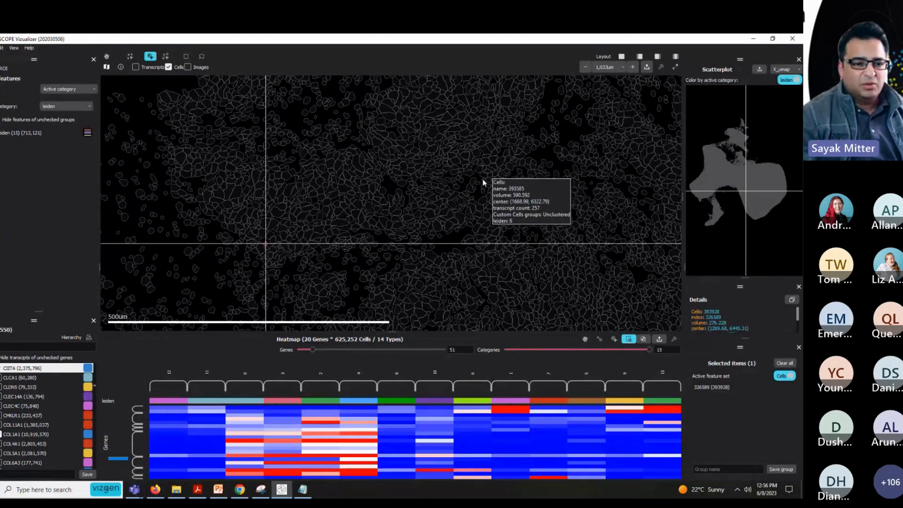
# - Switch the active cell category to Custom Cells groups, and clear the single-cell selection
pyautogui.click(86, 107)
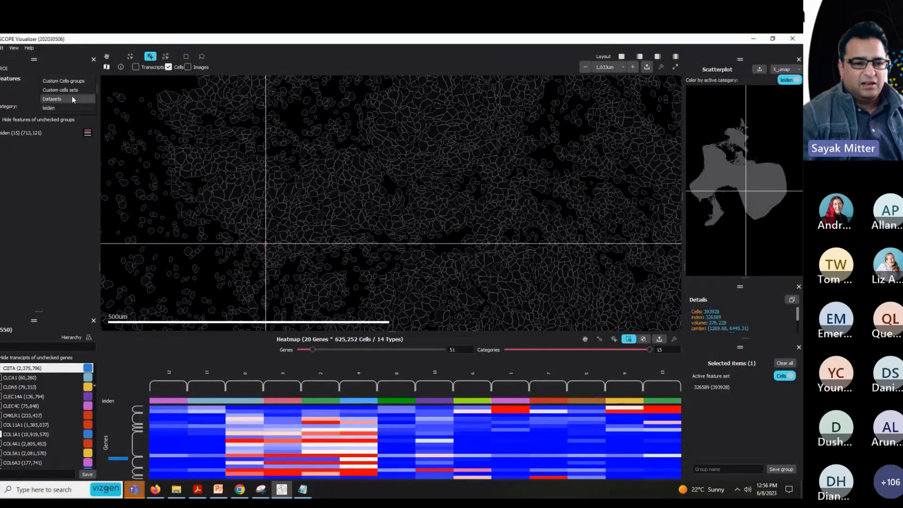
pyautogui.click(63, 81)
pyautogui.scroll(-3, 309, 198)
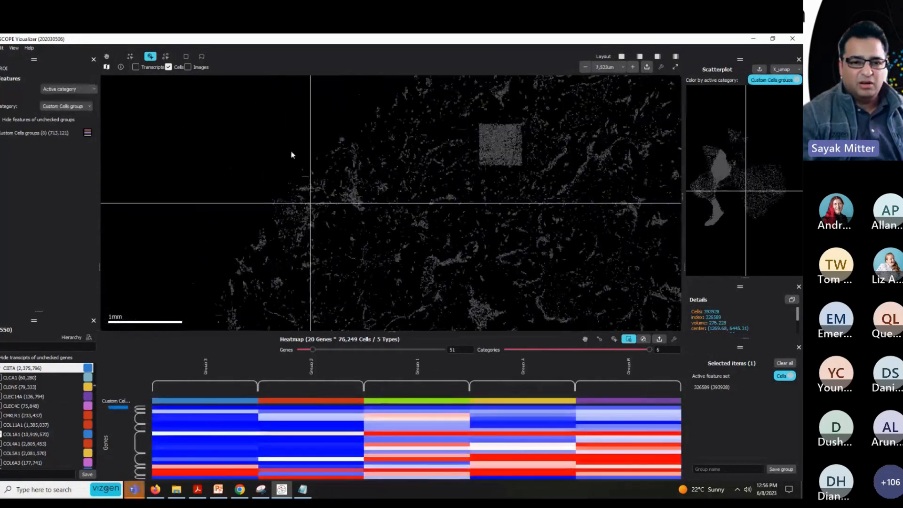
pyautogui.click(165, 56)
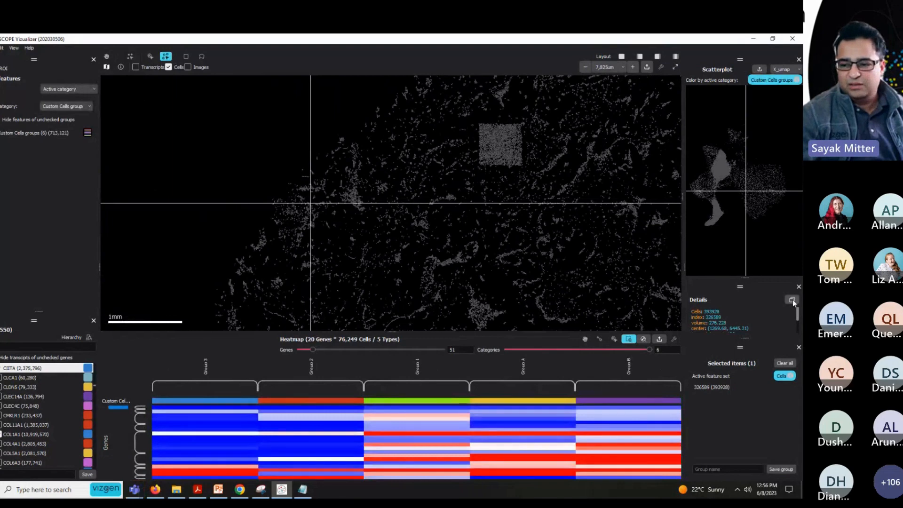
pyautogui.click(784, 363)
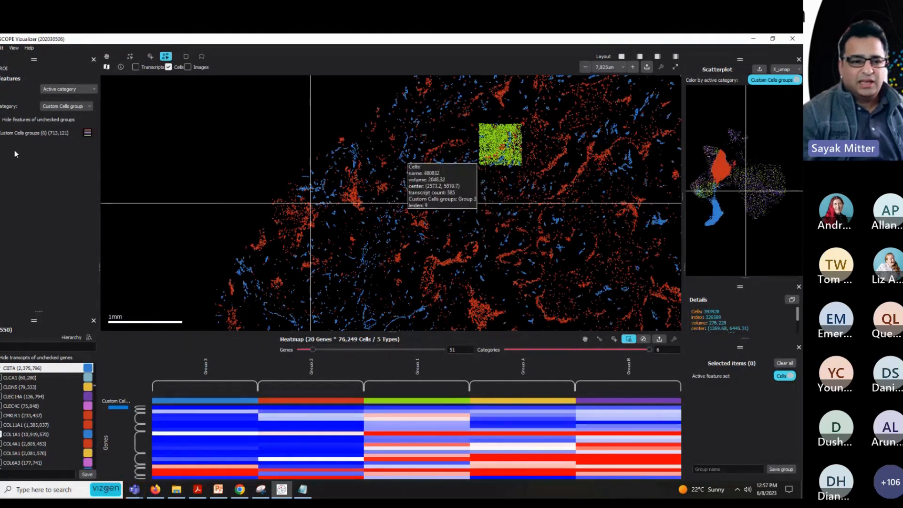
# - Expand the Custom Cells groups list, and select all cells of Group 1 to highlight them across the views
pyautogui.click(1, 133)
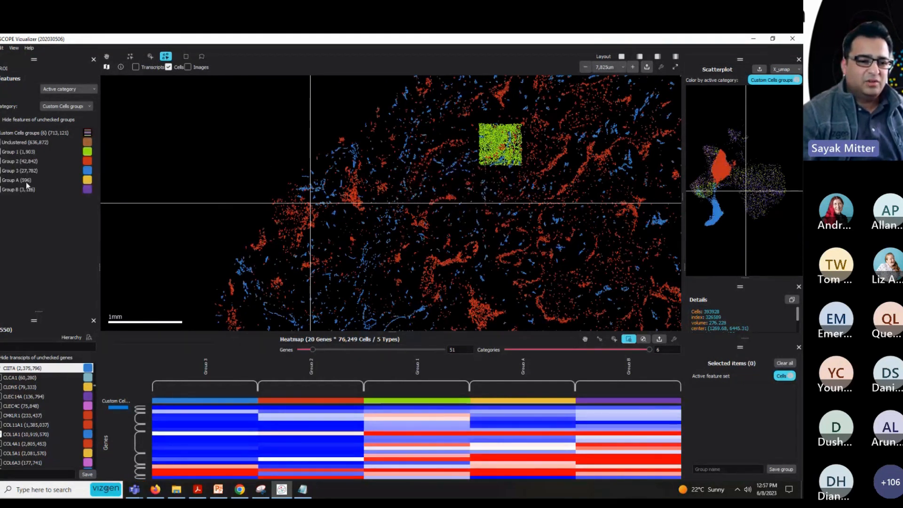
pyautogui.click(24, 180)
pyautogui.click(25, 195)
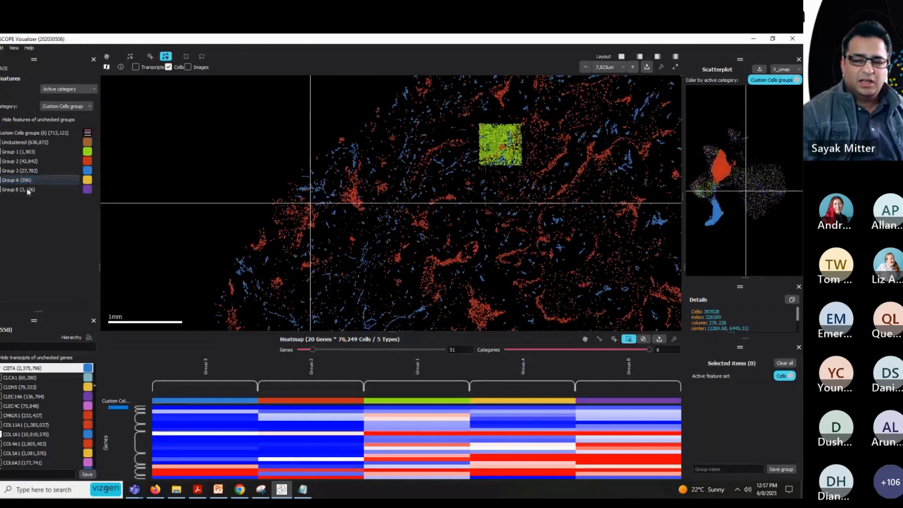
pyautogui.click(27, 190)
pyautogui.click(28, 190)
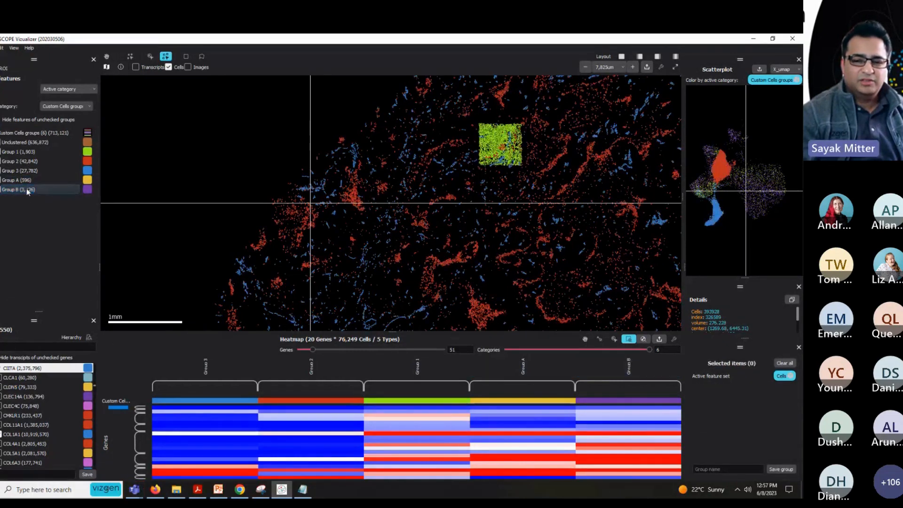
pyautogui.click(17, 152)
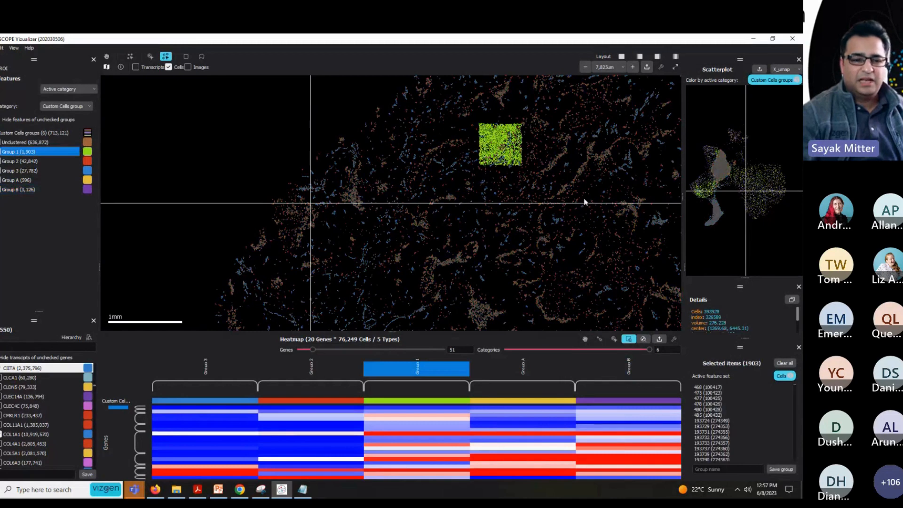
pyautogui.moveTo(499, 125)
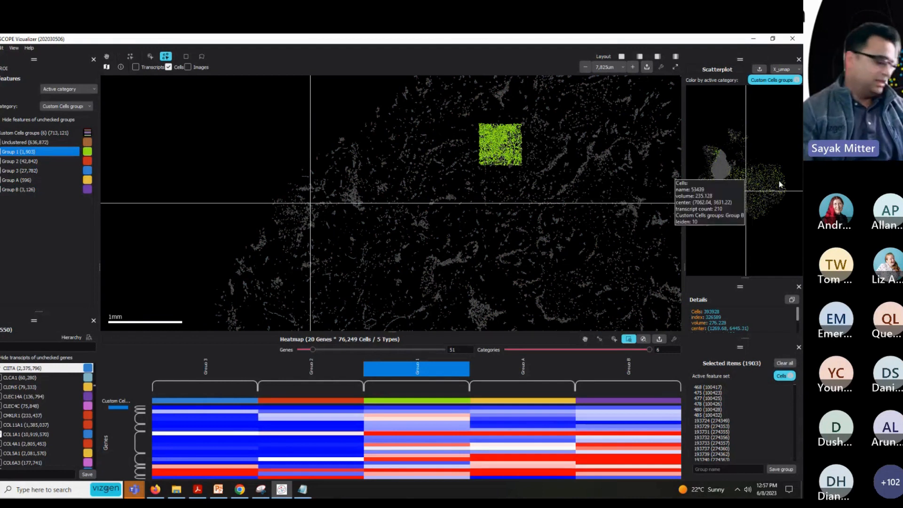
pyautogui.moveTo(776, 188)
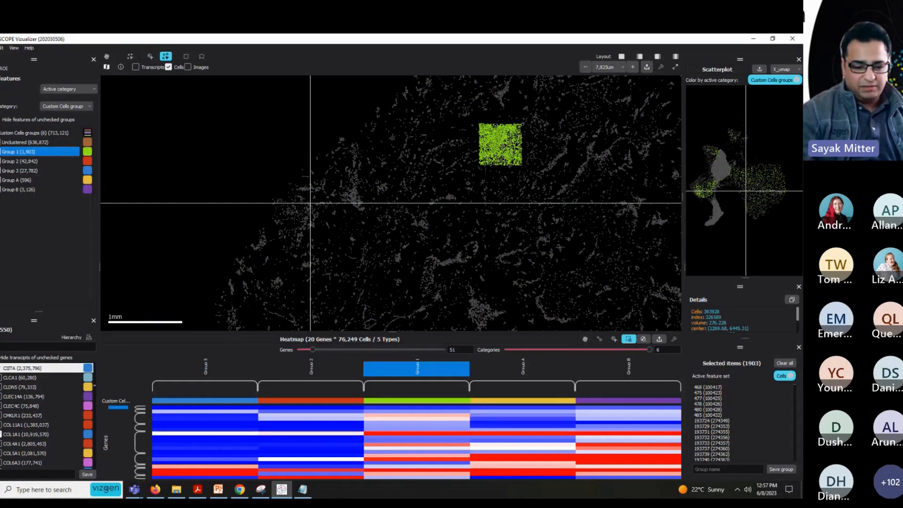
# - Switch to the browser, view the Vizgen Post-processing Tool documentation and the Clustering Template page, and return to the Vizualizer
pyautogui.click(152, 495)
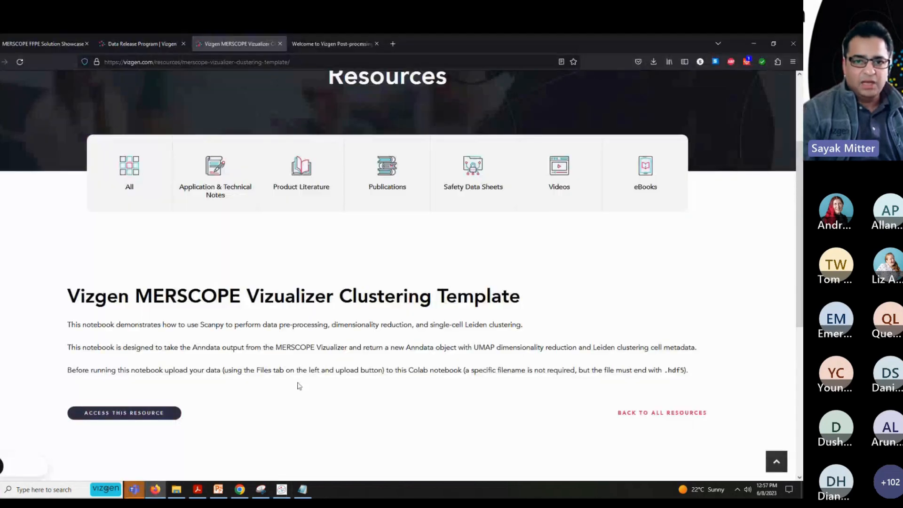
pyautogui.click(346, 40)
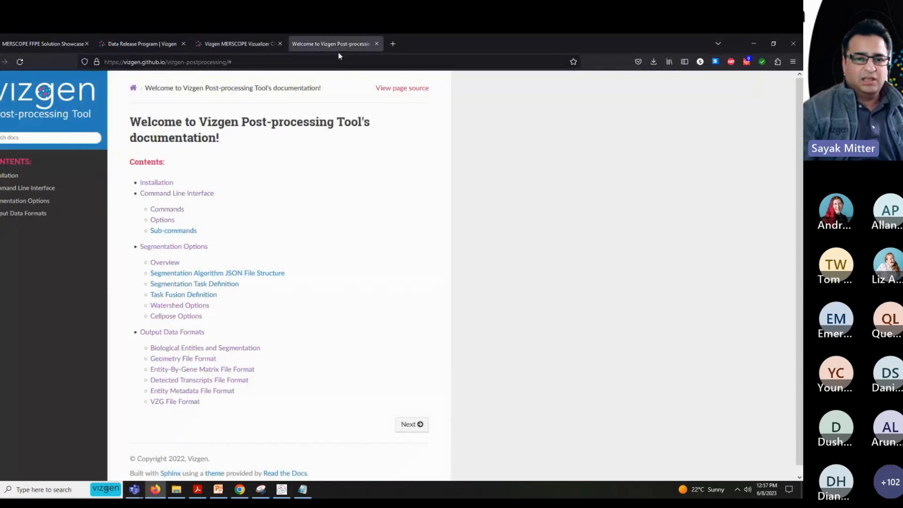
pyautogui.click(338, 57)
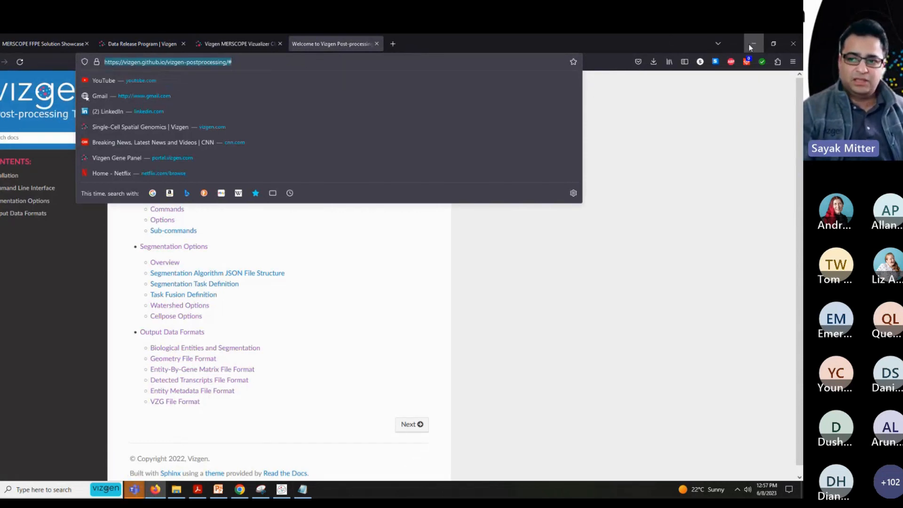
pyautogui.click(253, 43)
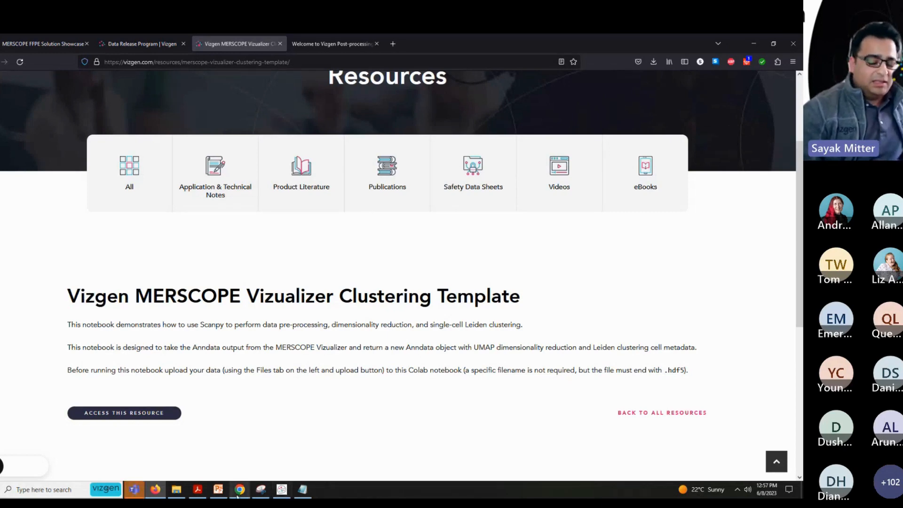
pyautogui.click(281, 490)
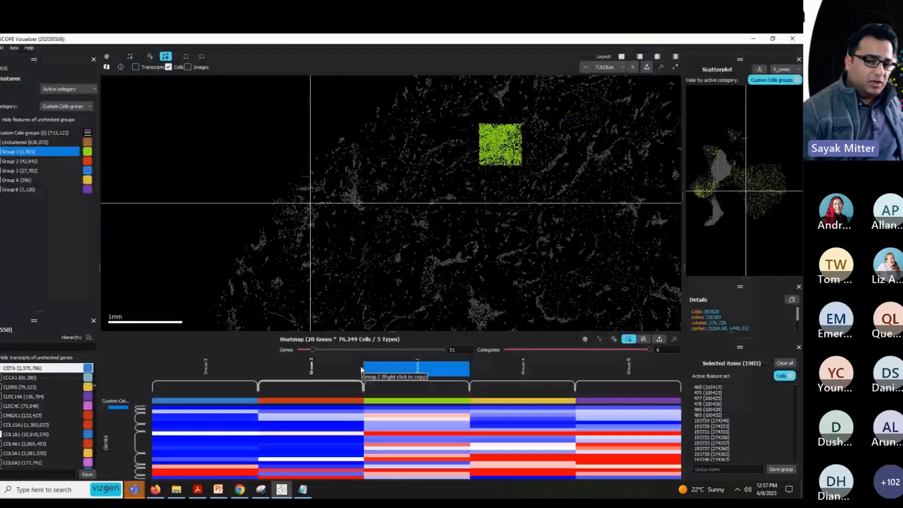
pyautogui.scroll(-2, 342, 311)
pyautogui.scroll(-2, 304, 284)
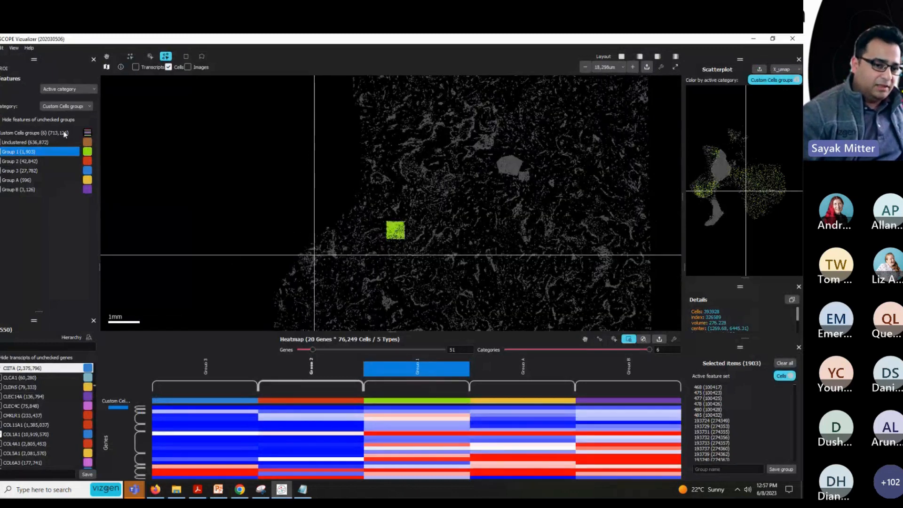